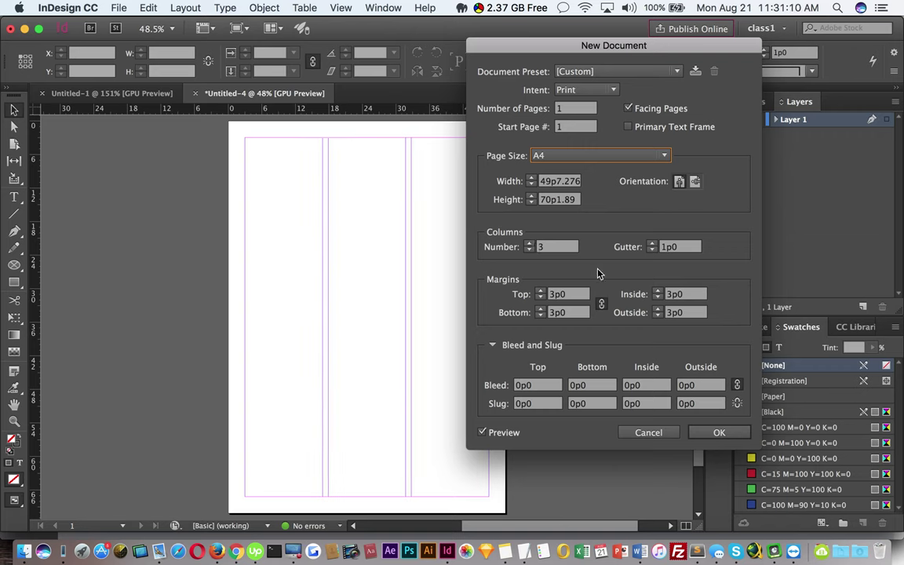
Try column gutters of 2p0 and 0.5 in for the new three-column document.
{"action": "double_click", "coordinate": [674, 248]}
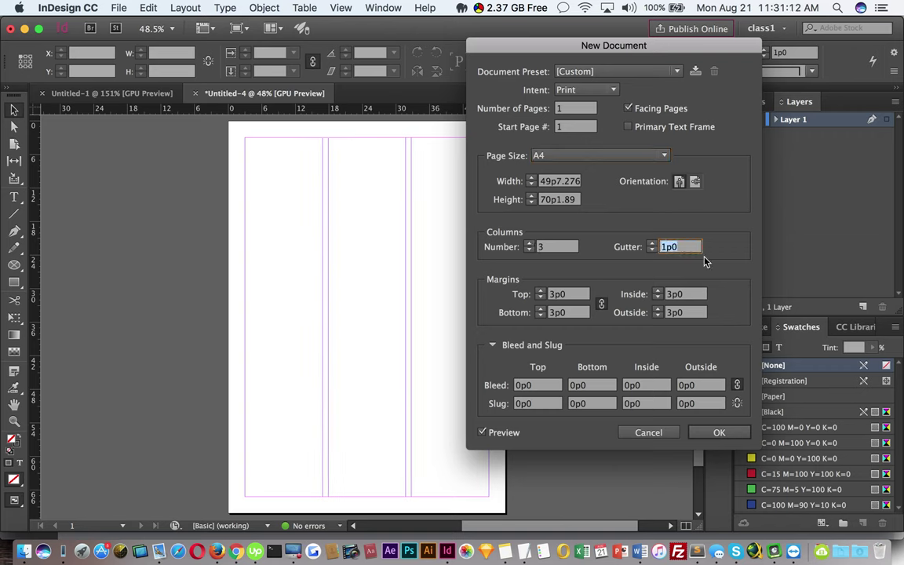
{"action": "type", "text": "2"}
{"action": "key", "text": "Tab"}
{"action": "key", "text": "shift+Tab"}
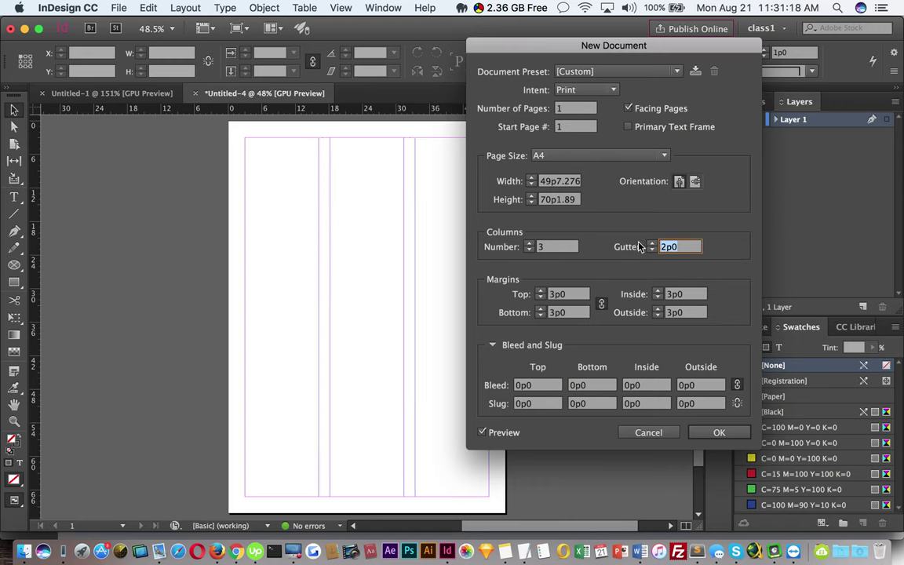
{"action": "type", "text": ".5 in"}
{"action": "key", "text": "Tab"}
{"action": "key", "text": "shift+Tab"}
{"action": "left_click", "coordinate": [661, 248]}
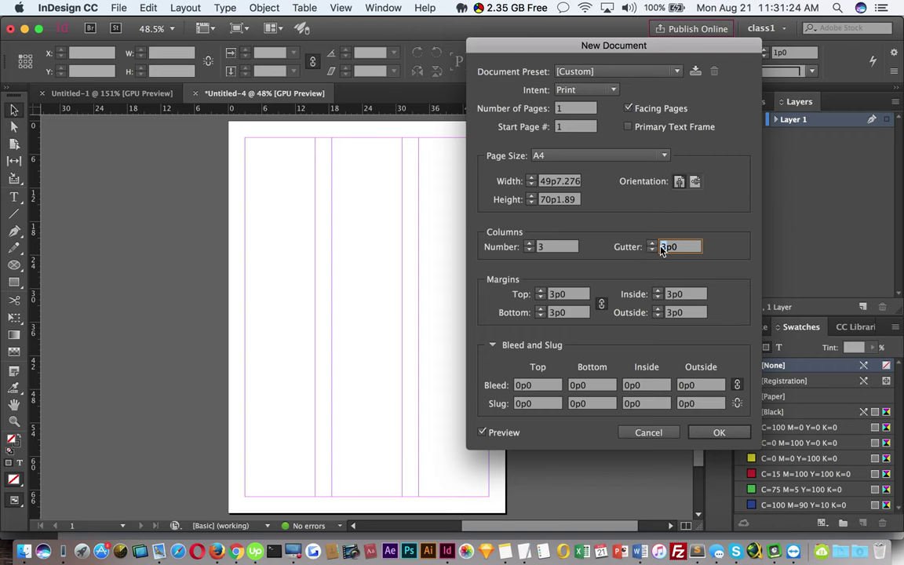
{"action": "type", "text": "2"}
{"action": "key", "text": "Tab"}
Set the column gutter to 1p6.
{"action": "left_click", "coordinate": [663, 248]}
{"action": "type", "text": "1p6"}
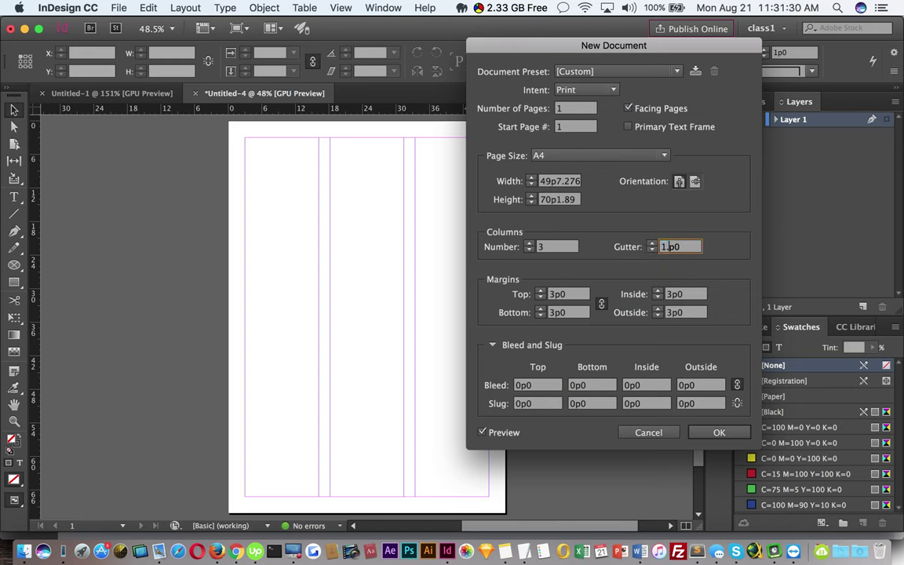
{"action": "key", "text": "Tab"}
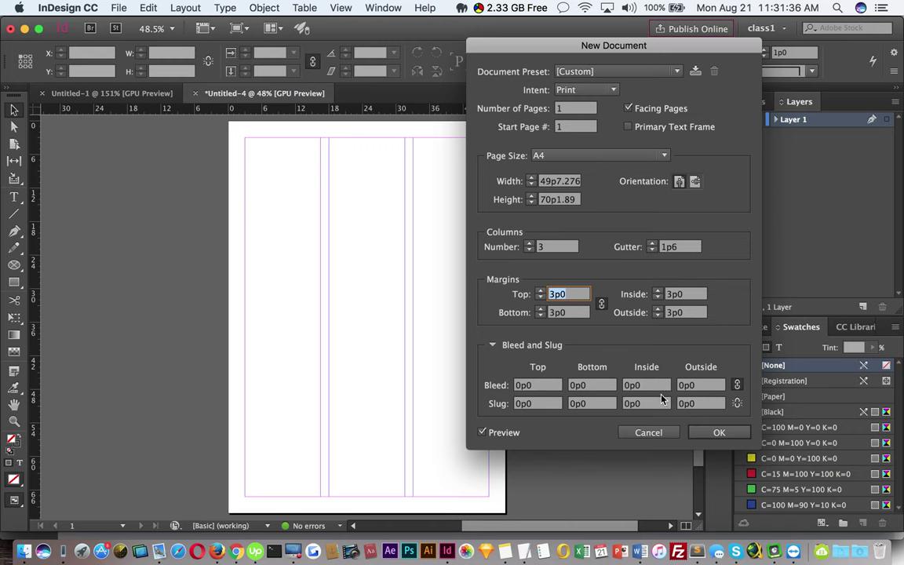
Set the document bleed to 0p6 on all four sides.
{"action": "double_click", "coordinate": [534, 386]}
{"action": "type", "text": "1"}
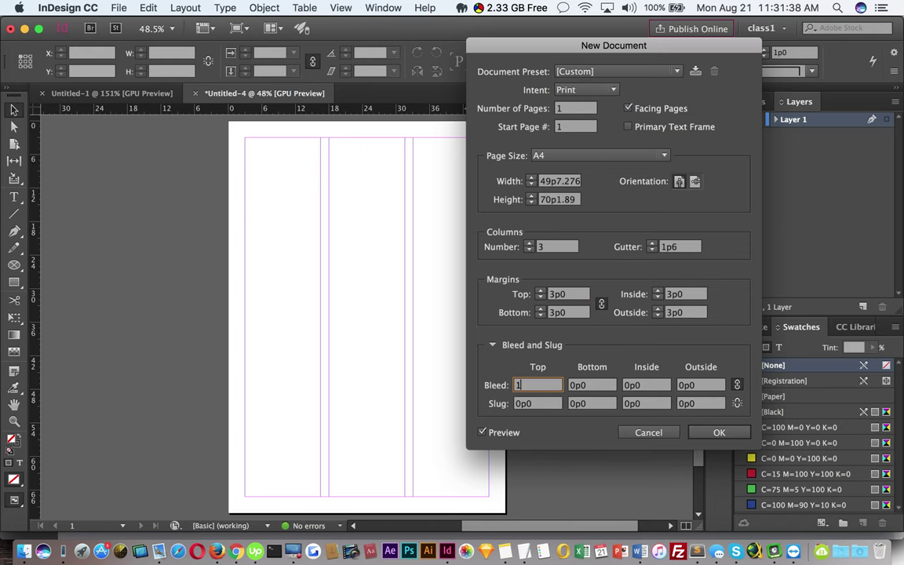
{"action": "key", "text": "Tab"}
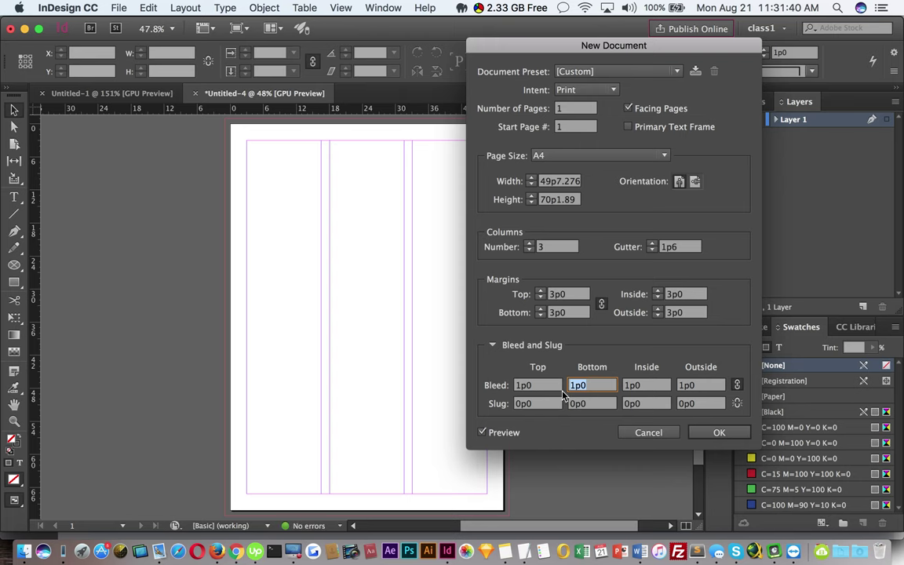
{"action": "key", "text": "shift+Tab"}
{"action": "key", "text": "BackSpace"}
{"action": "type", "text": ".5"}
{"action": "key", "text": "Tab"}
Save the current document settings as a new preset under the author's name.
{"action": "left_click", "coordinate": [696, 72]}
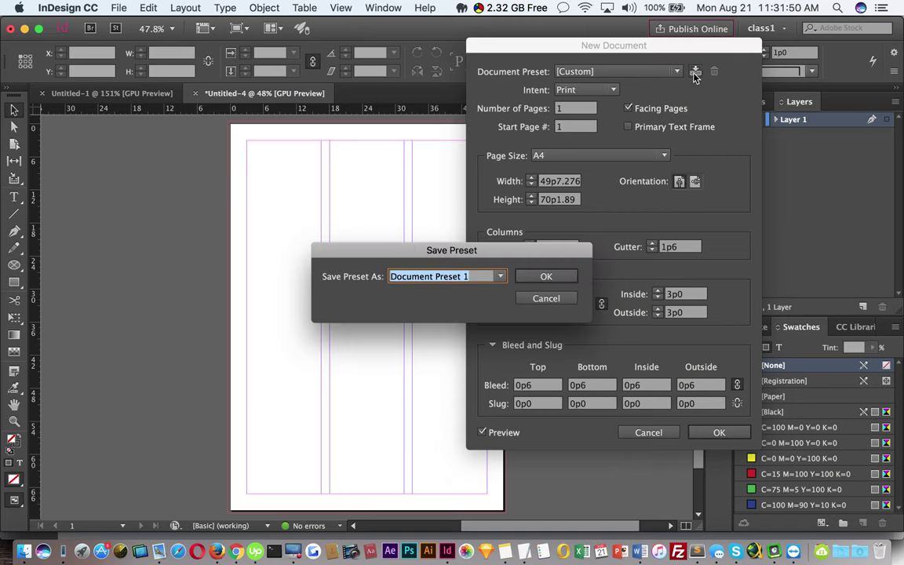
{"action": "type", "text": "Atahar"}
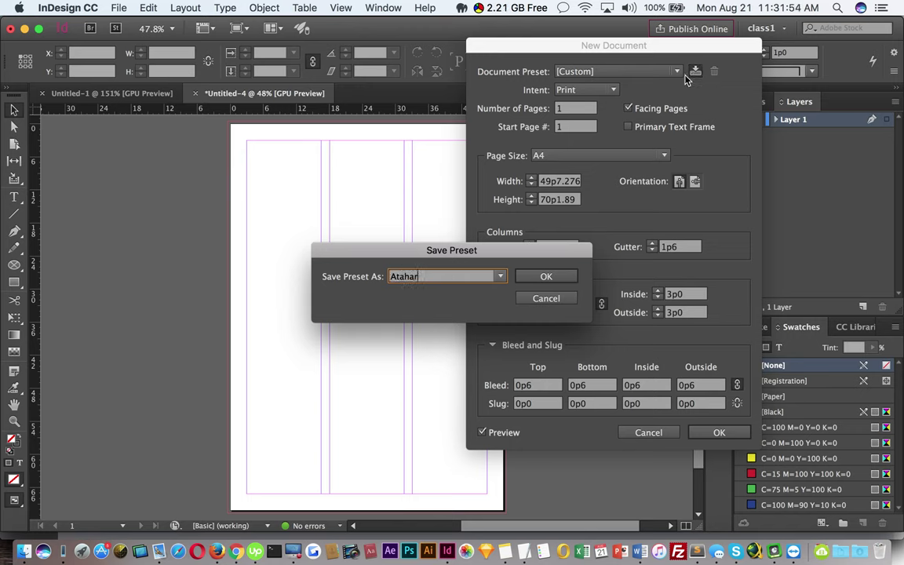
{"action": "left_click", "coordinate": [546, 277]}
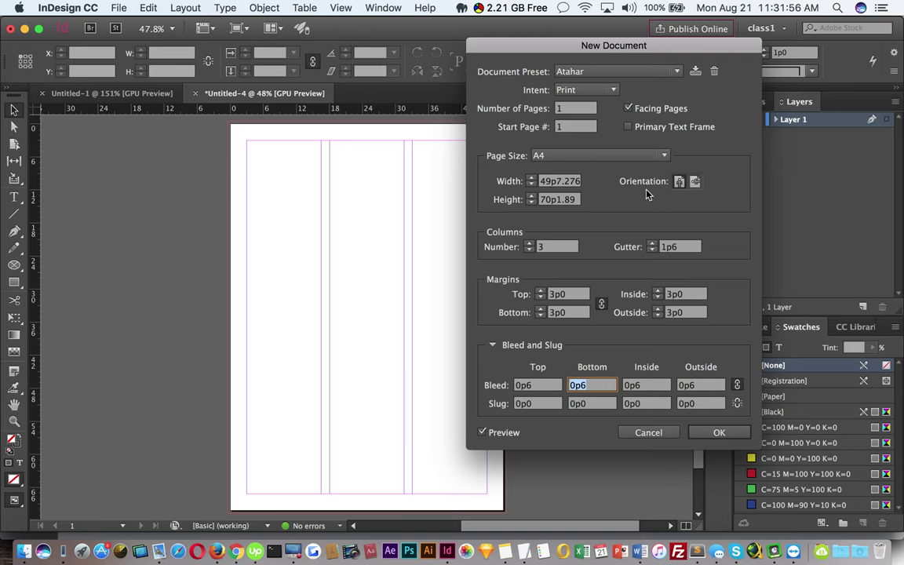
Apply the book1 document preset to preview its page setup.
{"action": "left_click", "coordinate": [654, 72]}
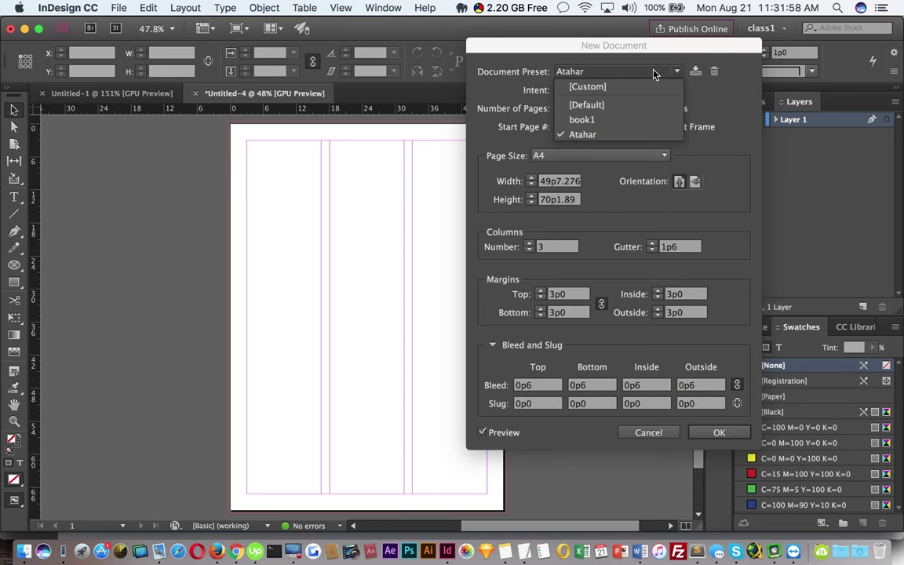
{"action": "left_click", "coordinate": [654, 73]}
{"action": "left_click", "coordinate": [652, 71]}
{"action": "left_click", "coordinate": [619, 121]}
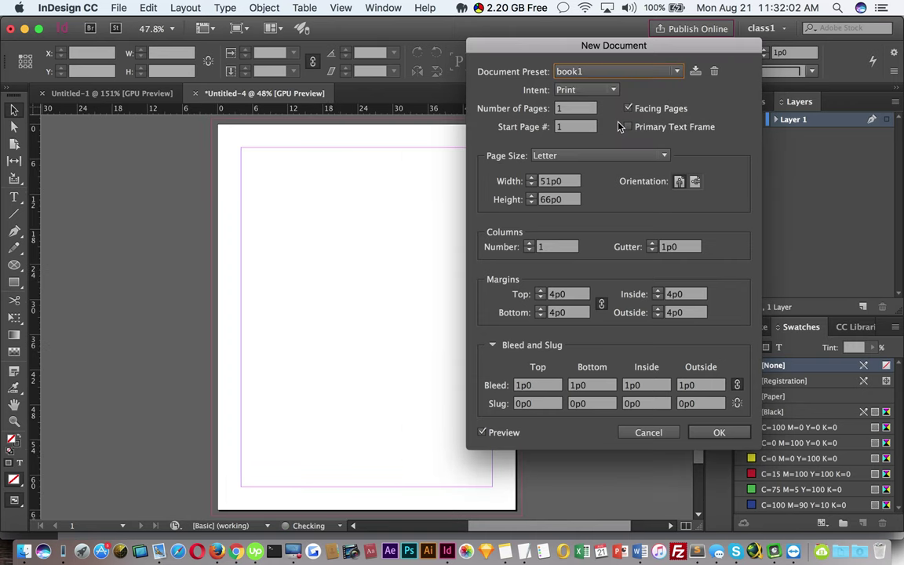
Apply the newly saved A4 three-column preset and create the document.
{"action": "left_click", "coordinate": [618, 72]}
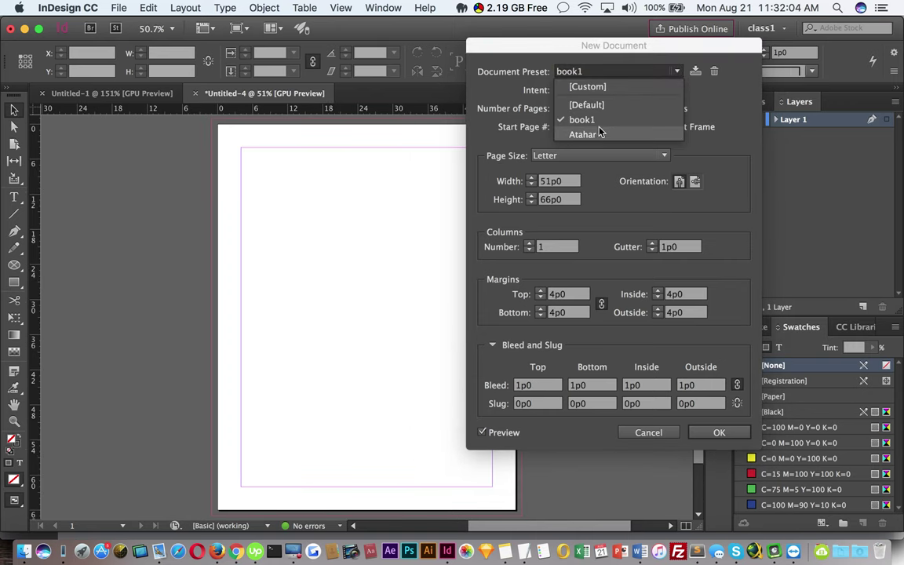
{"action": "left_click", "coordinate": [600, 135]}
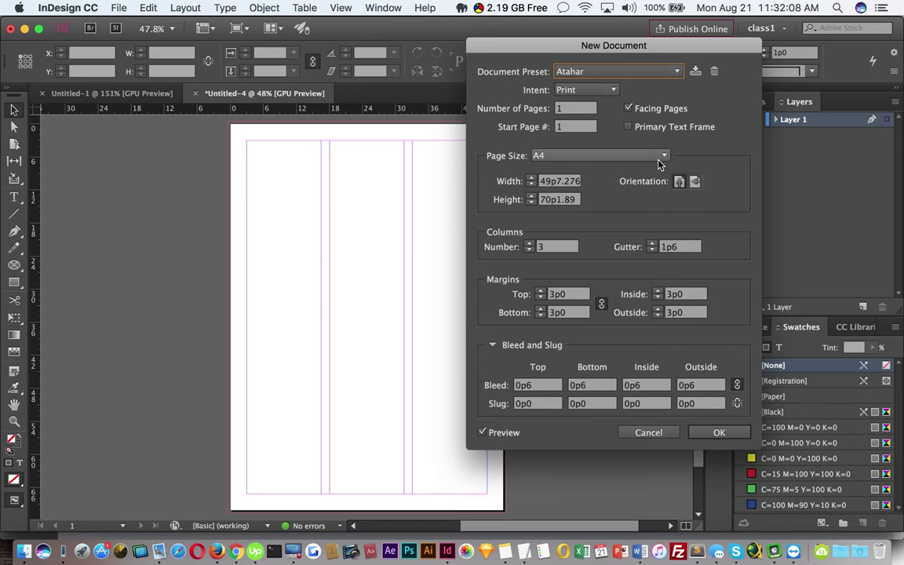
{"action": "left_click", "coordinate": [720, 434]}
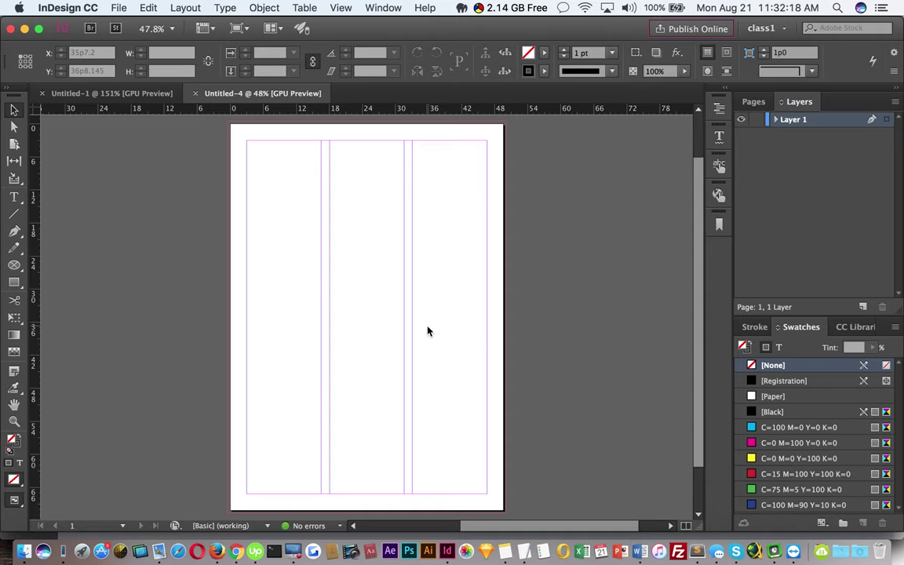
Switch to Notes, highlight the course topic "Putting ruler guides on your page", and return to InDesign.
{"action": "key", "text": "super+Tab"}
{"action": "key", "text": "super+Tab"}
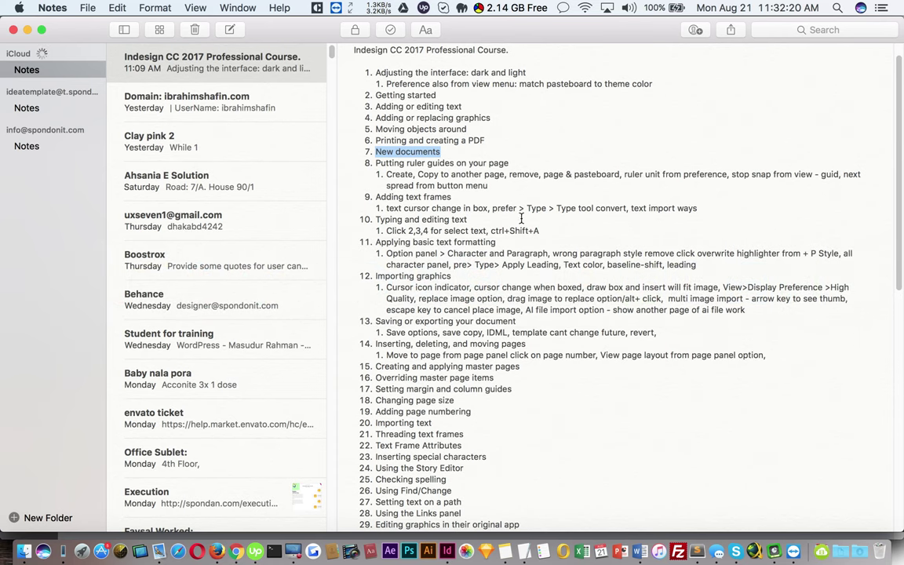
{"action": "left_click_drag", "start_coordinate": [510, 164], "coordinate": [377, 162]}
{"action": "key", "text": "super+Tab"}
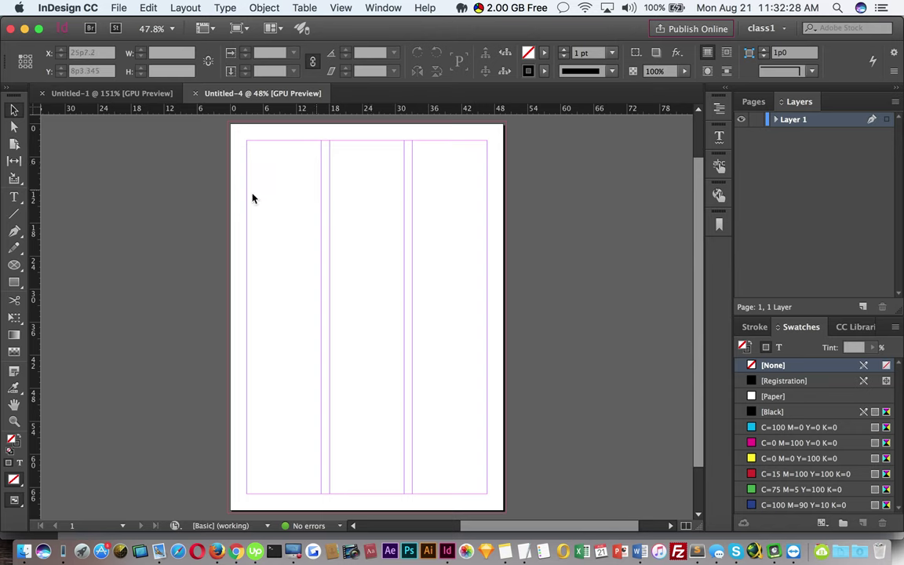
Draw a rectangle about 27p0 by 29p0 from the page's upper-left bleed corner and place Execution.docx in it.
{"action": "left_click", "coordinate": [14, 281]}
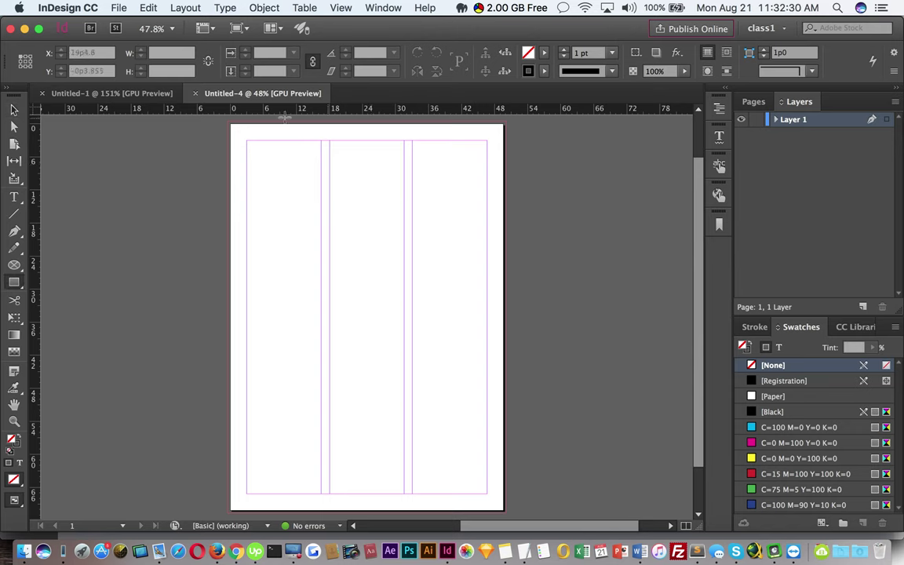
{"action": "left_click_drag", "start_coordinate": [223, 120], "coordinate": [372, 277]}
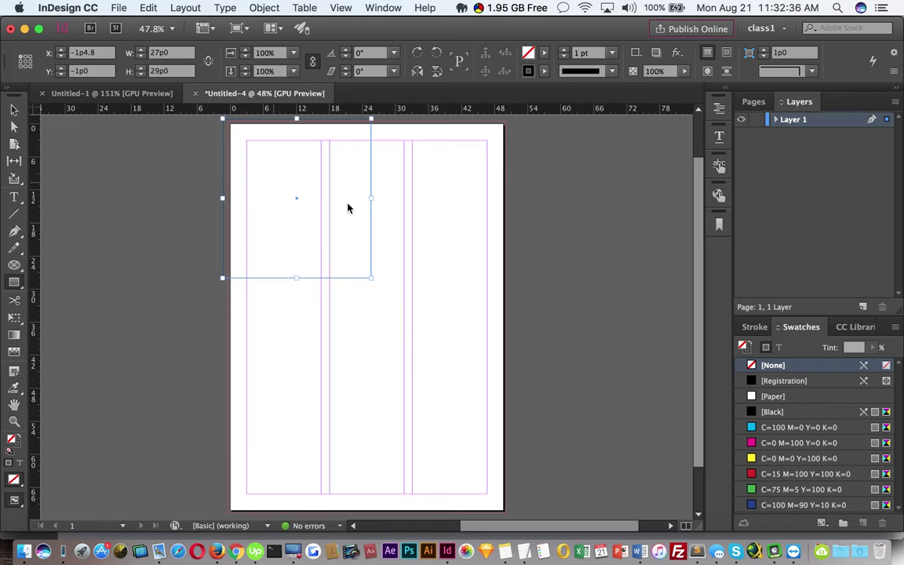
{"action": "key", "text": "super+d"}
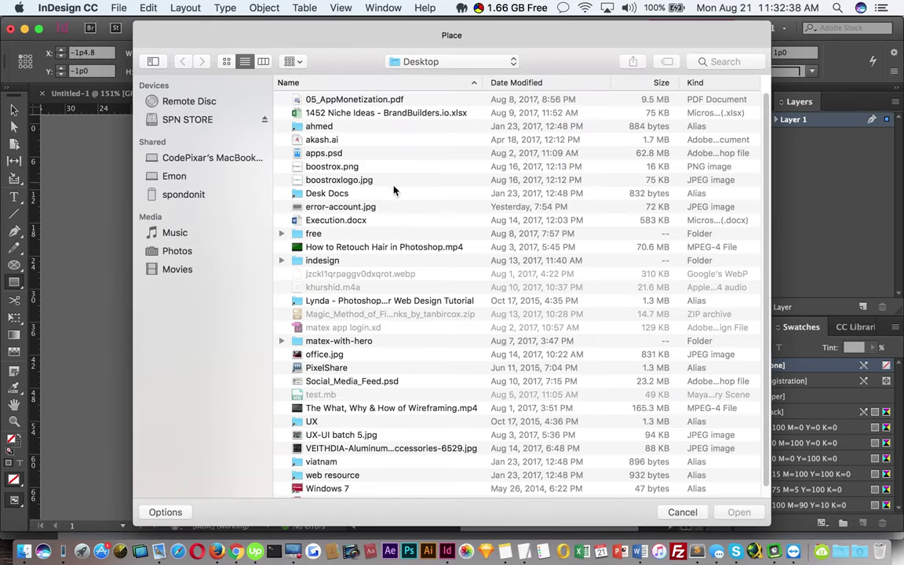
{"action": "scroll", "coordinate": [397, 192], "scroll_direction": "down", "scroll_amount": 1}
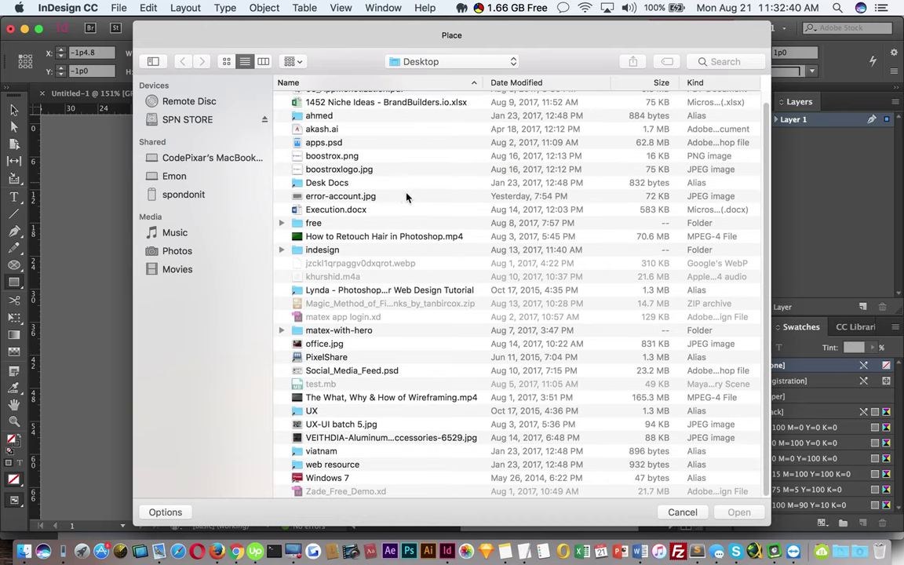
{"action": "scroll", "coordinate": [407, 196], "scroll_direction": "up", "scroll_amount": 1}
{"action": "left_click", "coordinate": [330, 99]}
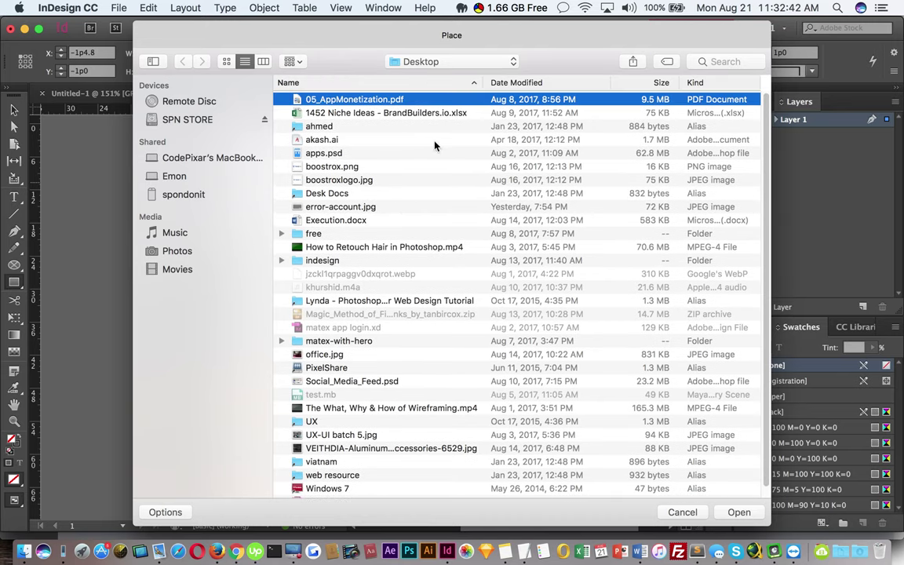
{"action": "key", "text": "space"}
{"action": "key", "text": "space"}
{"action": "type", "text": "ex"}
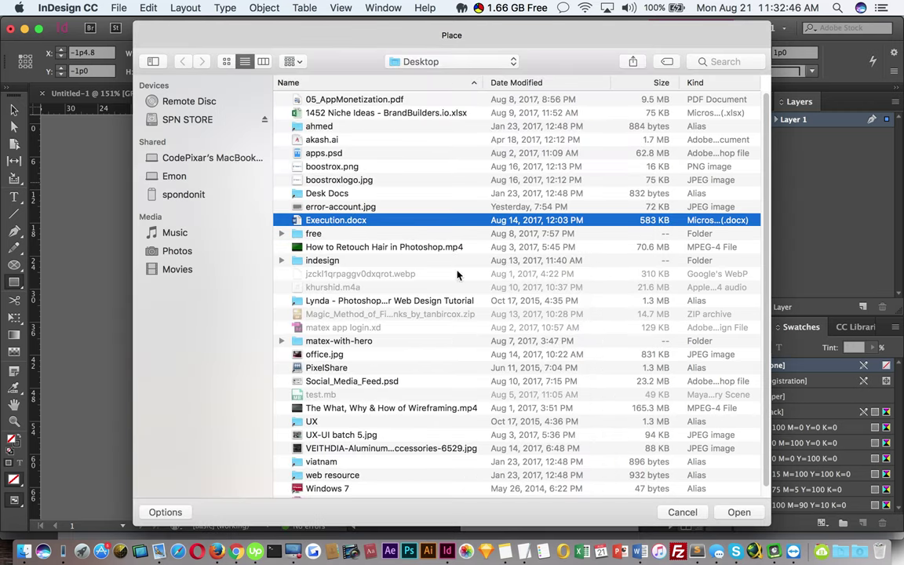
{"action": "key", "text": "space"}
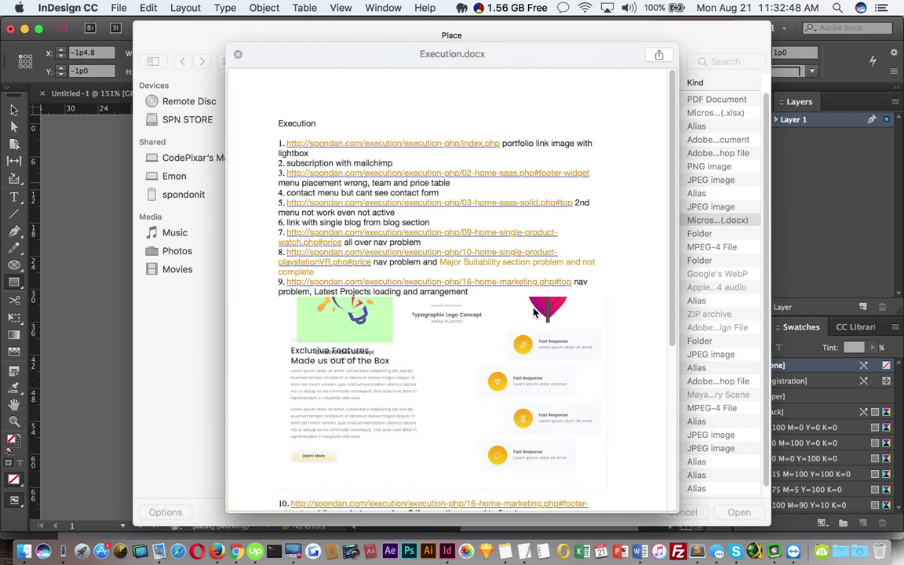
{"action": "key", "text": "space"}
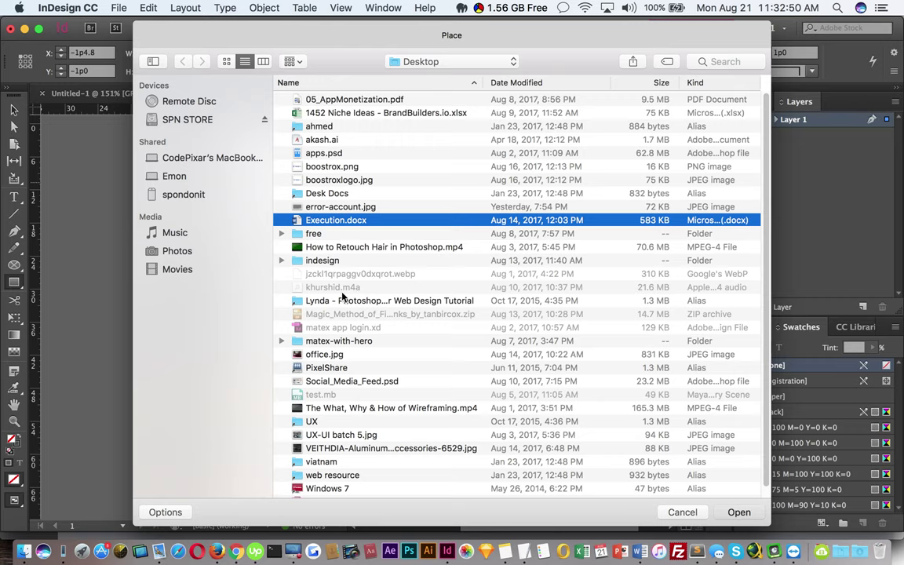
{"action": "key", "text": "Return"}
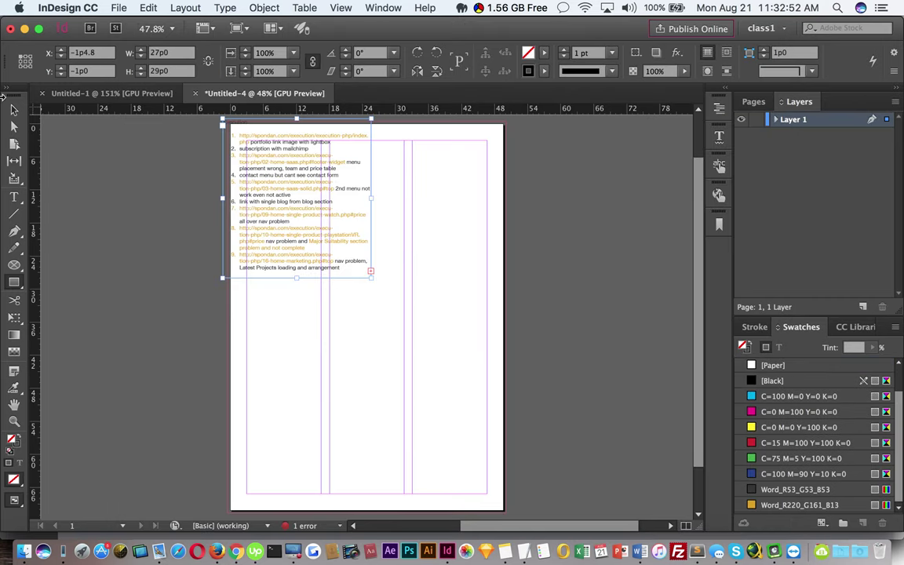
Move the Execution text frame so its upper-left corner sits on the page's margin corner, and deselect it.
{"action": "left_click", "coordinate": [14, 110]}
{"action": "left_click_drag", "start_coordinate": [281, 196], "coordinate": [307, 215]}
{"action": "left_click", "coordinate": [524, 299]}
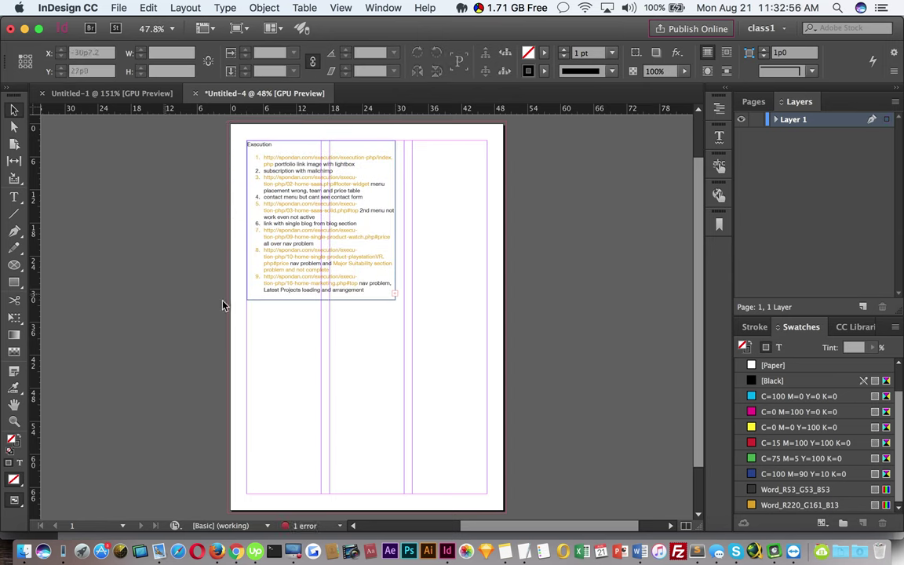
Create a text frame about 27p2 by 24p7 in the page's lower-right area and fill it with placeholder text.
{"action": "key", "text": "t"}
{"action": "left_click_drag", "start_coordinate": [337, 348], "coordinate": [488, 484]}
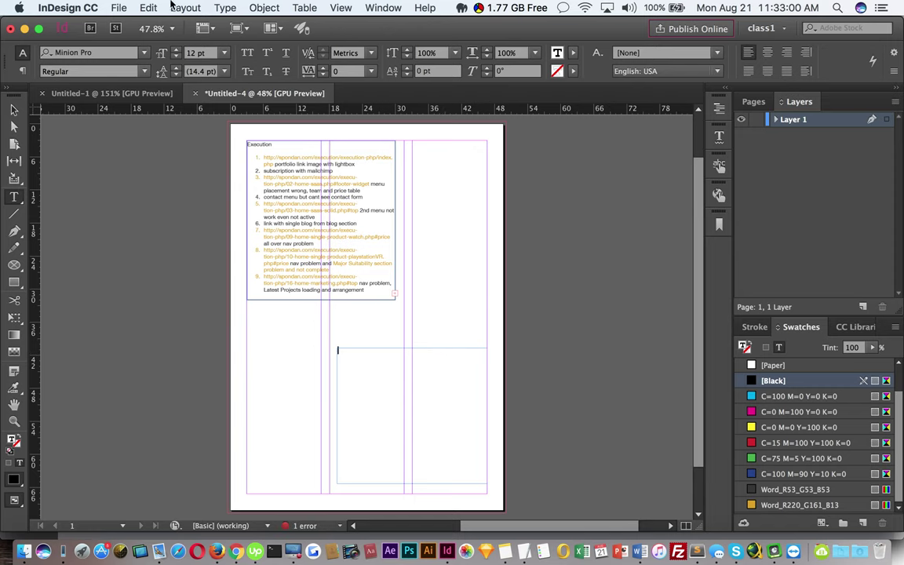
{"action": "left_click", "coordinate": [225, 8]}
{"action": "left_click", "coordinate": [314, 423]}
{"action": "left_click", "coordinate": [13, 109]}
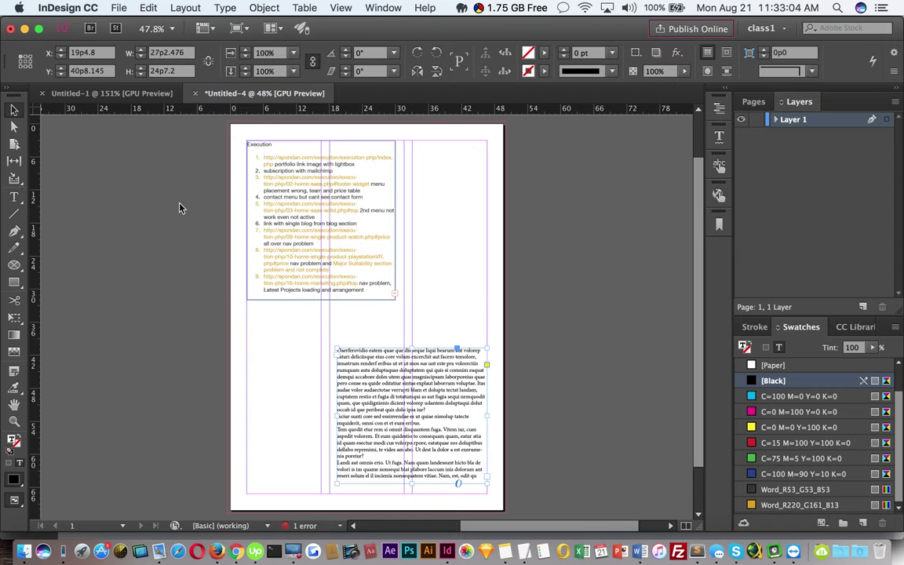
{"action": "left_click", "coordinate": [453, 303]}
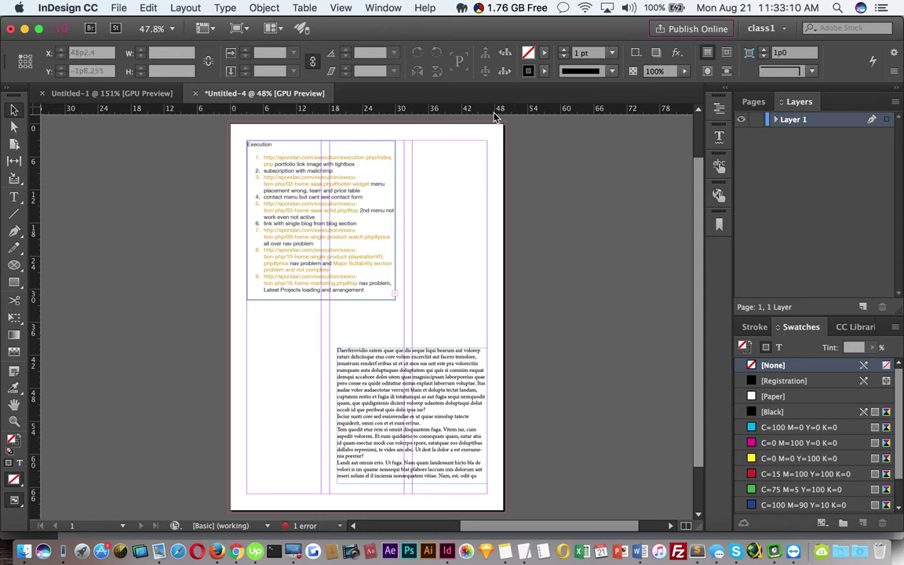
Add a spread-wide horizontal guide at Y 32p0 and a vertical page guide at X 30p0, along the Execution frame's edges.
{"action": "left_click_drag", "start_coordinate": [494, 114], "coordinate": [525, 300]}
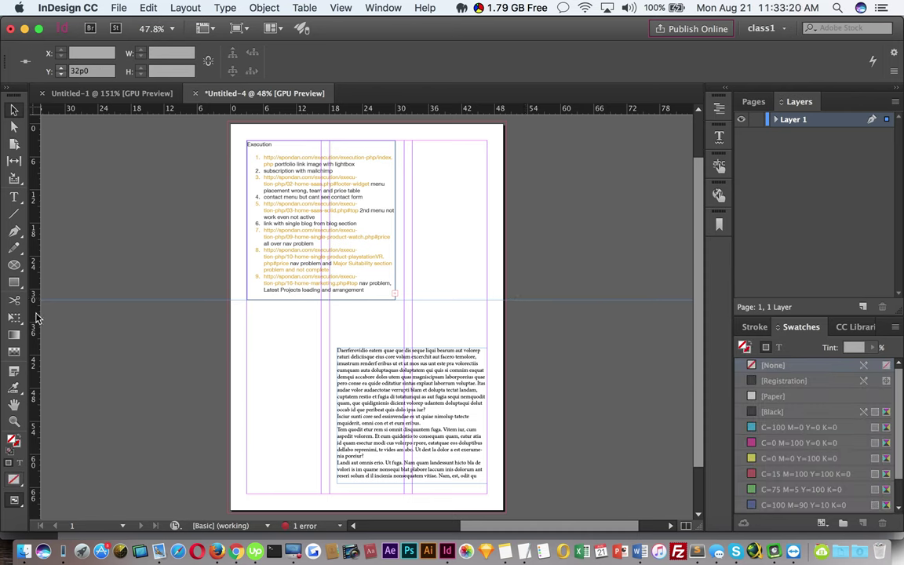
{"action": "left_click_drag", "start_coordinate": [35, 284], "coordinate": [394, 350]}
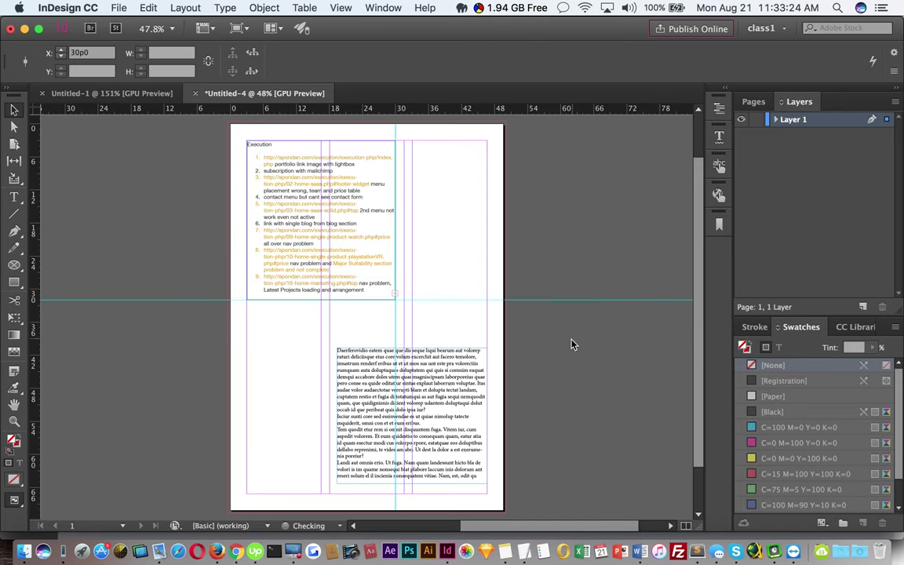
Add a page-only horizontal guide at about Y 10p3 and undo it.
{"action": "left_click_drag", "start_coordinate": [468, 105], "coordinate": [479, 184]}
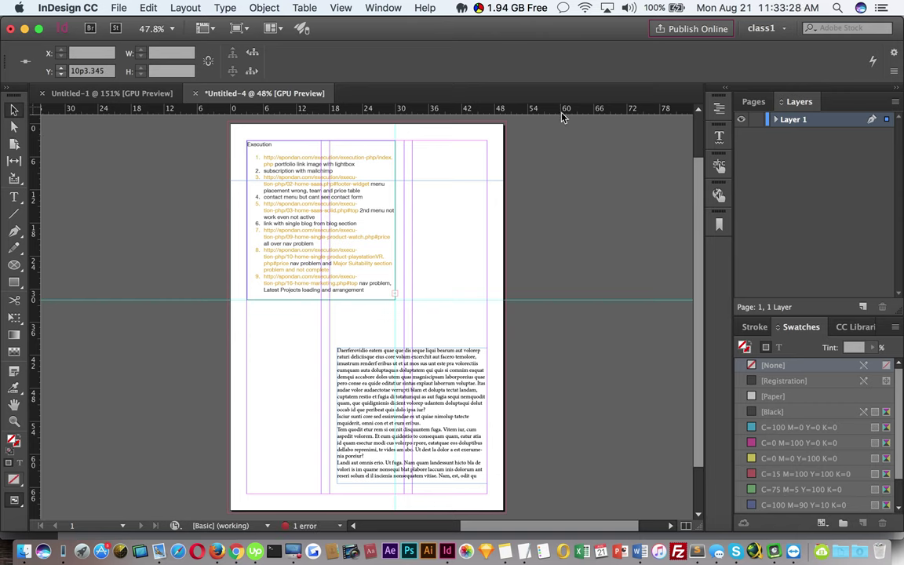
{"action": "key", "text": "super+z"}
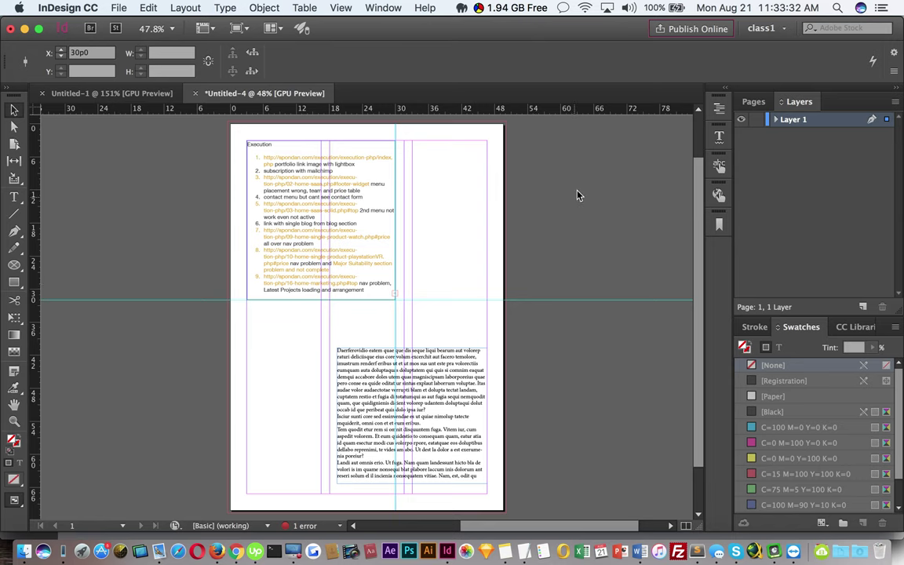
Add a horizontal guide across the whole spread and pasteboard at about Y 24p3.
{"action": "left_click_drag", "start_coordinate": [596, 112], "coordinate": [609, 258]}
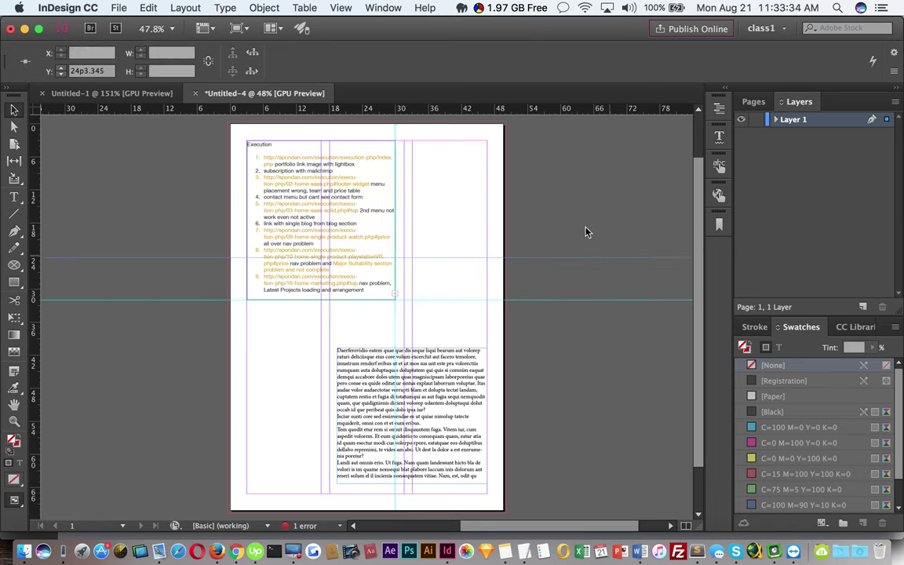
Add a page-only horizontal guide at about Y 19p8 and a horizontal guide across the spread and pasteboard at about Y 14p5.
{"action": "left_click", "coordinate": [569, 194]}
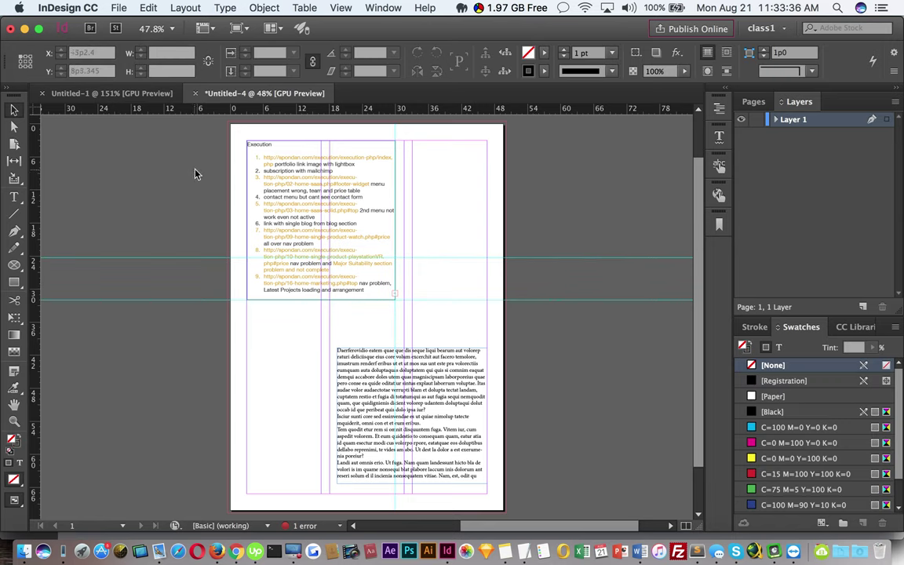
{"action": "left_click_drag", "start_coordinate": [433, 108], "coordinate": [459, 237]}
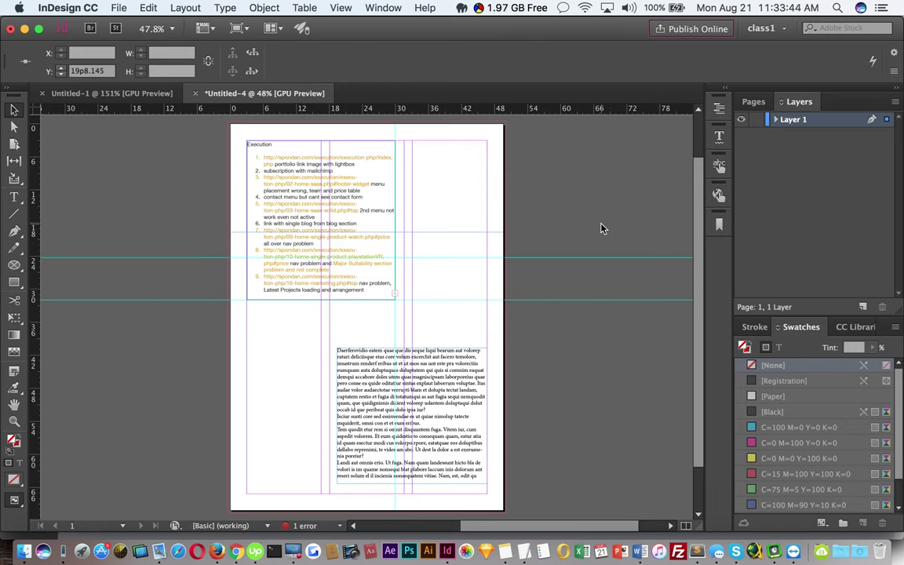
{"action": "left_click_drag", "start_coordinate": [597, 107], "coordinate": [613, 228]}
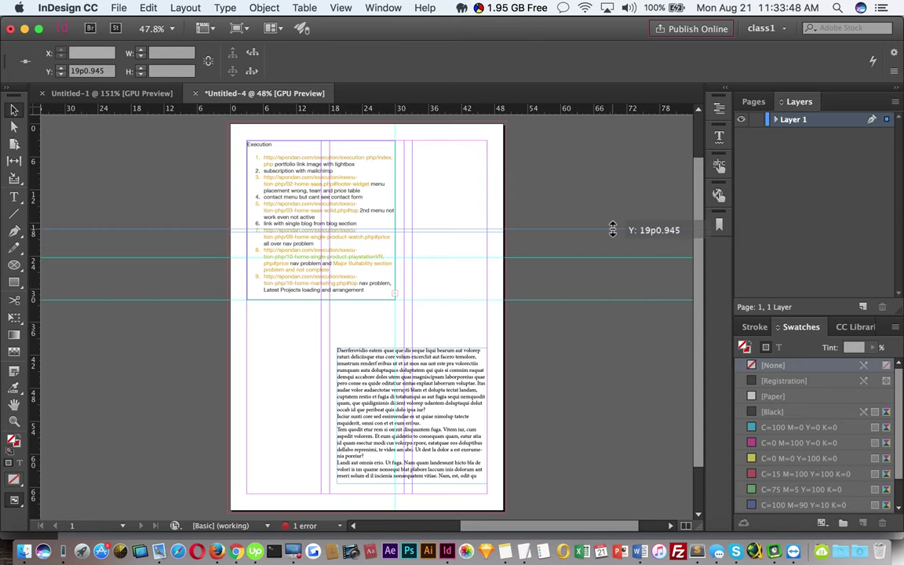
{"action": "left_click_drag", "start_coordinate": [613, 229], "coordinate": [472, 200]}
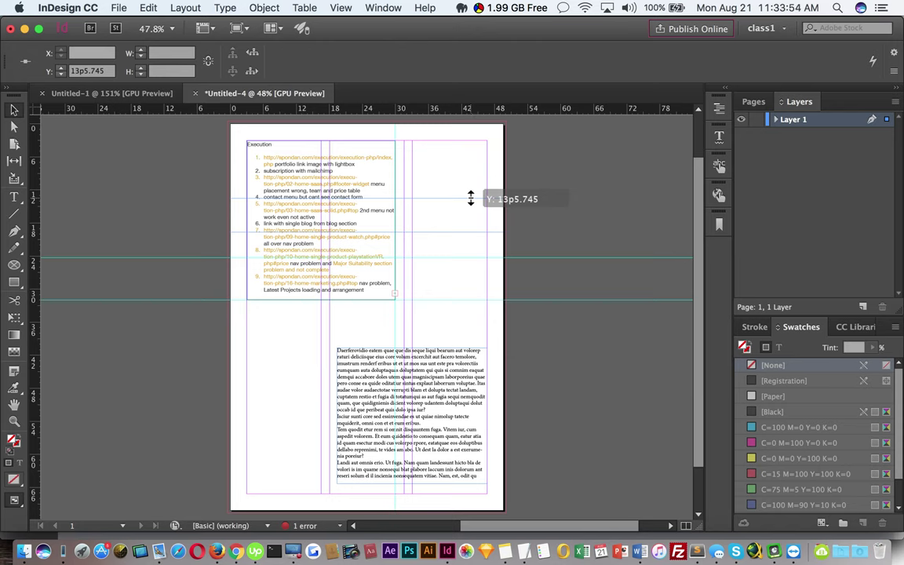
{"action": "left_click_drag", "start_coordinate": [471, 198], "coordinate": [440, 186]}
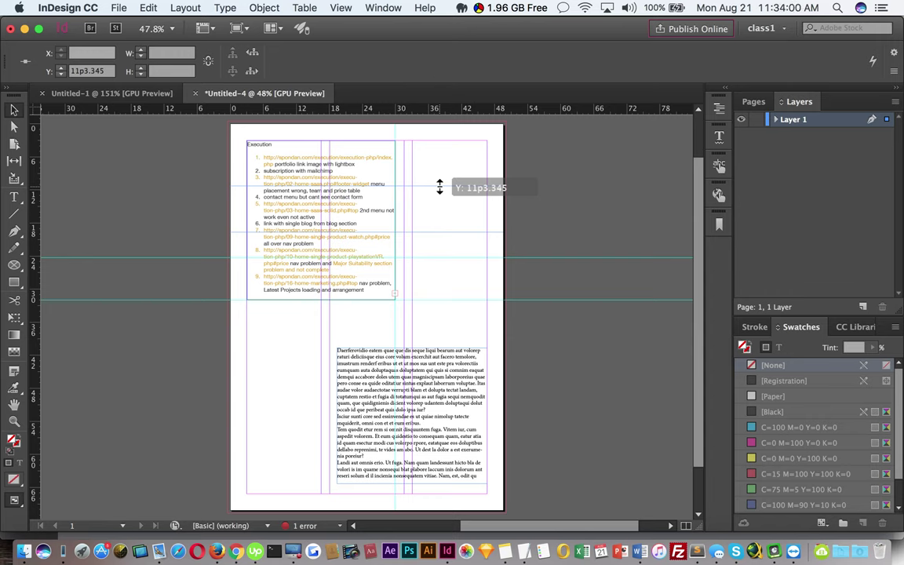
{"action": "left_click_drag", "start_coordinate": [439, 187], "coordinate": [580, 203]}
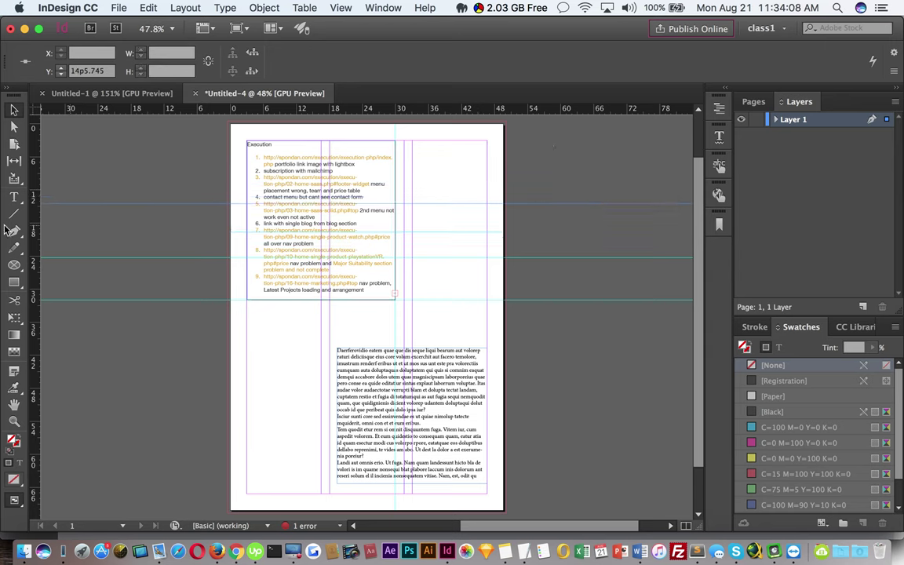
Add a vertical page guide running through the page's third column.
{"action": "left_click_drag", "start_coordinate": [34, 201], "coordinate": [456, 240]}
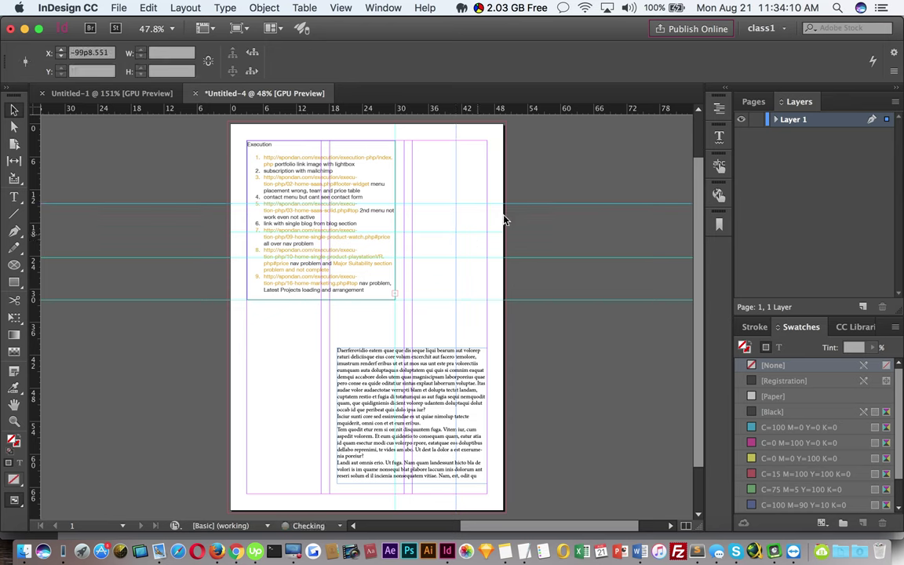
{"action": "left_click", "coordinate": [589, 172]}
Set both the horizontal and vertical ruler units to Millimeters in the Units & Increments preferences.
{"action": "right_click", "coordinate": [389, 111]}
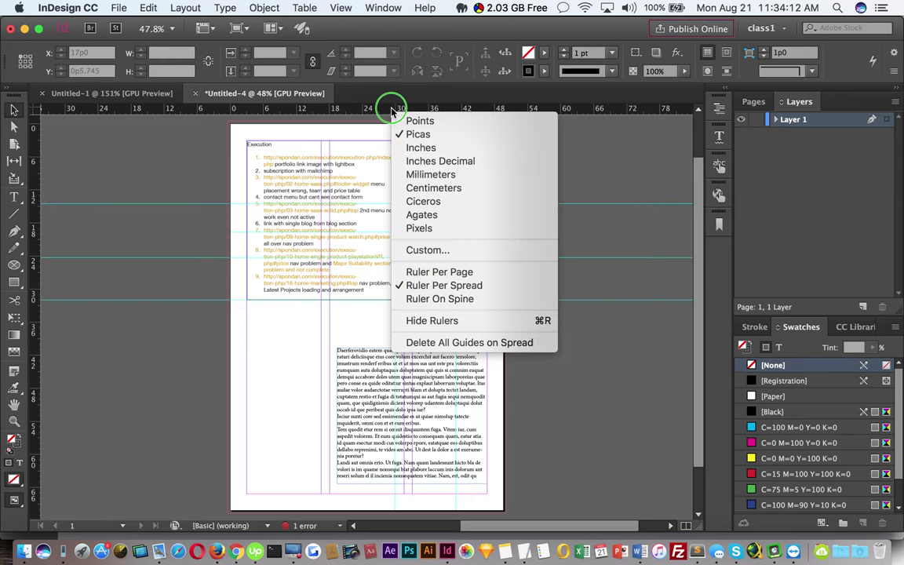
{"action": "left_click", "coordinate": [389, 111]}
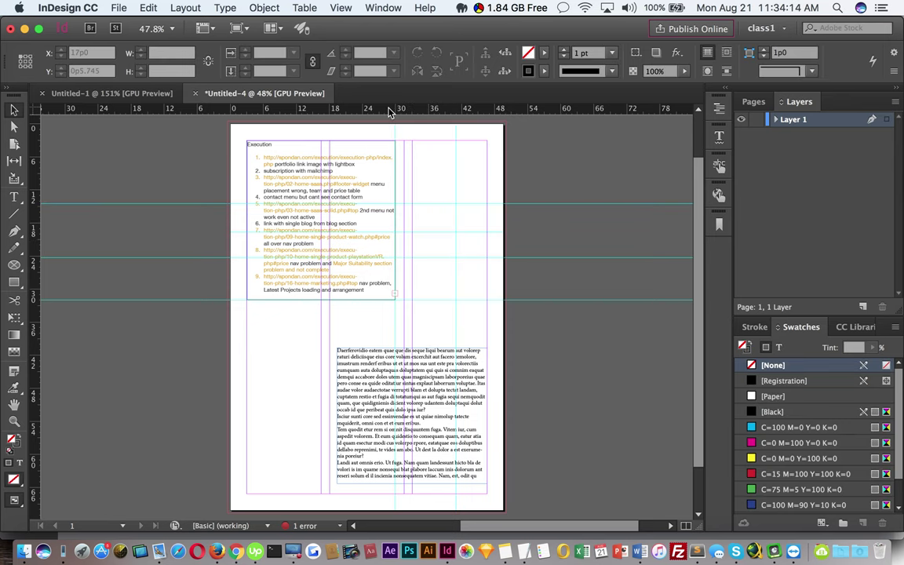
{"action": "left_click", "coordinate": [115, 8]}
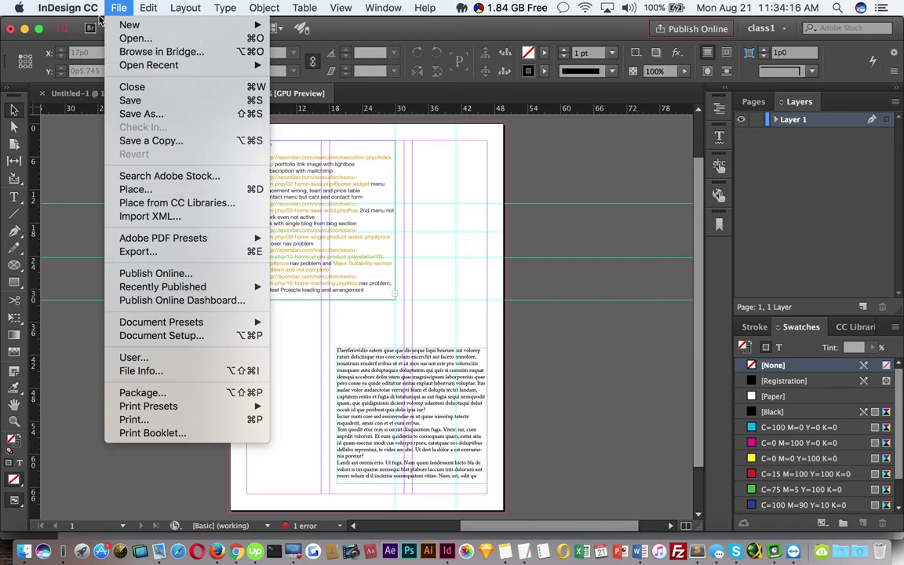
{"action": "mouse_move", "coordinate": [85, 8]}
{"action": "mouse_move", "coordinate": [95, 38]}
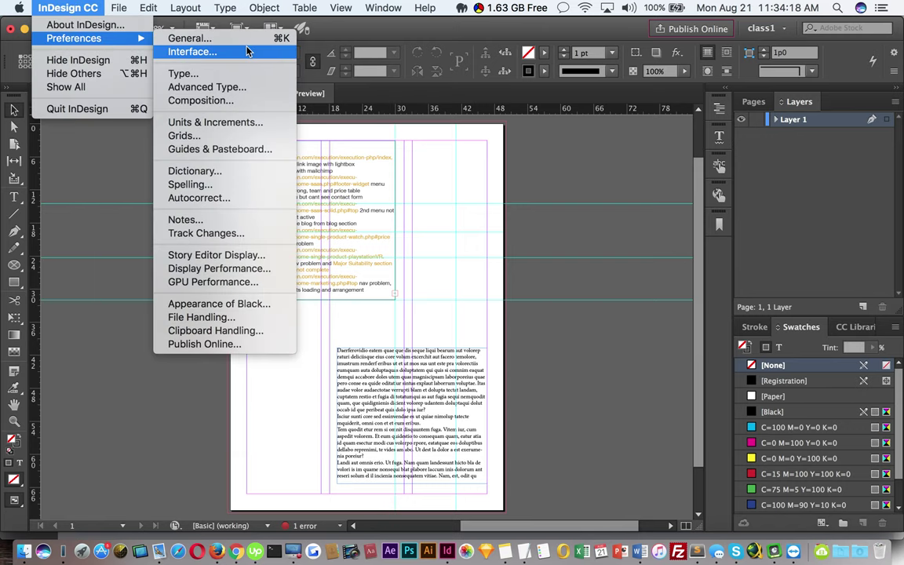
{"action": "left_click", "coordinate": [246, 127]}
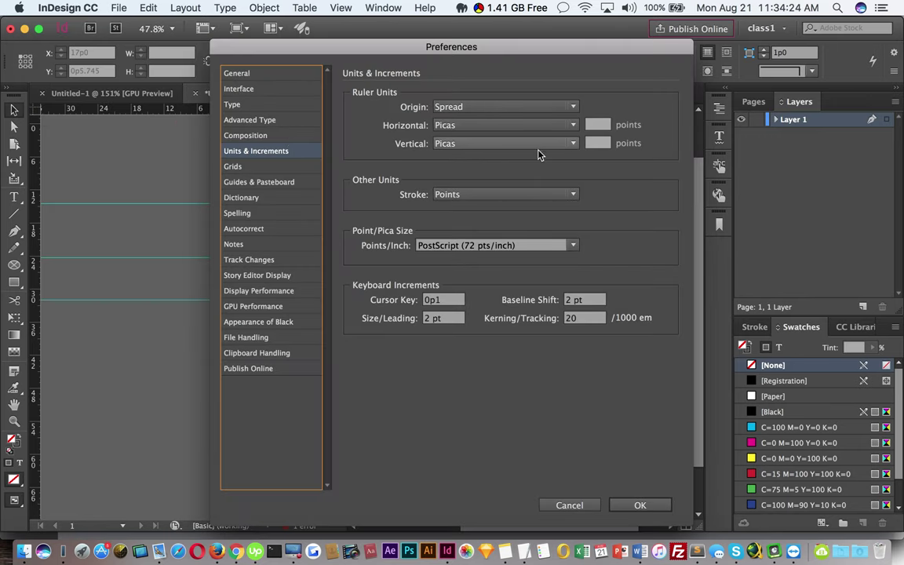
{"action": "left_click", "coordinate": [475, 129]}
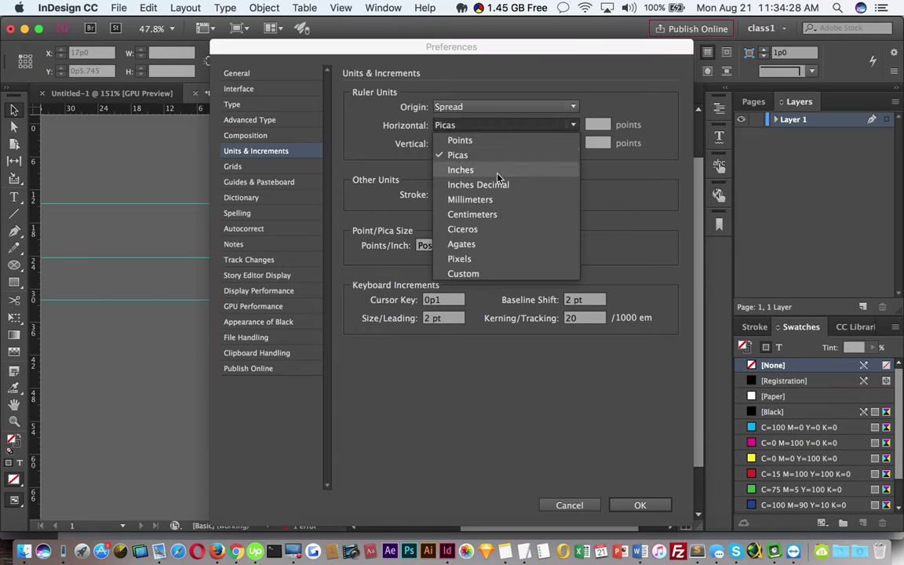
{"action": "left_click", "coordinate": [502, 201]}
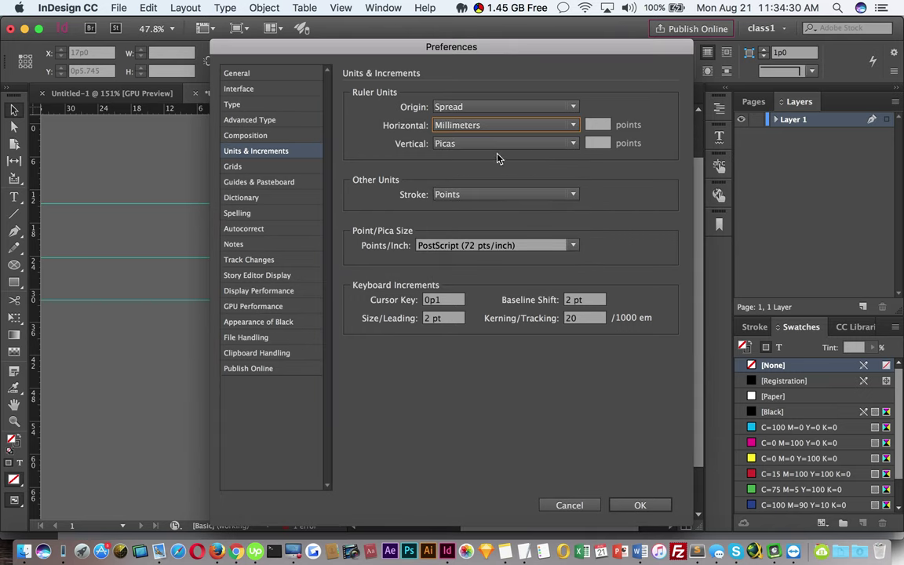
{"action": "left_click", "coordinate": [487, 144]}
{"action": "left_click", "coordinate": [501, 220]}
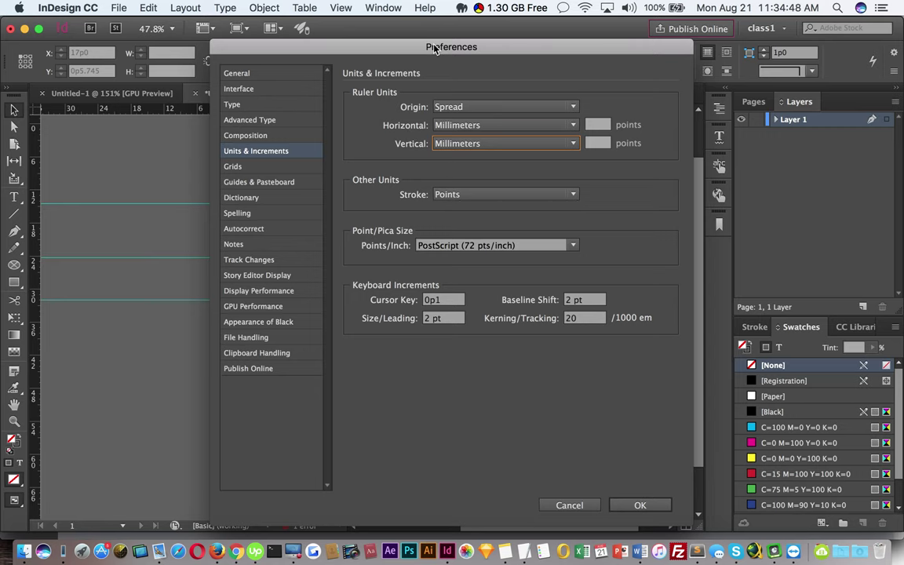
{"action": "left_click", "coordinate": [643, 505]}
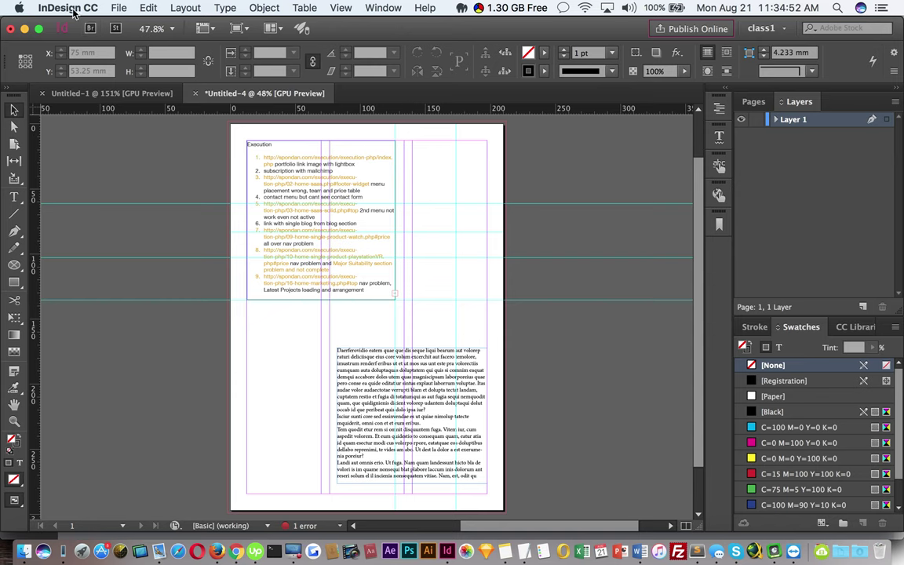
Review the Units & Increments preferences and the stroke unit options, keeping the stroke unit at Points.
{"action": "left_click", "coordinate": [71, 9]}
{"action": "mouse_move", "coordinate": [90, 40]}
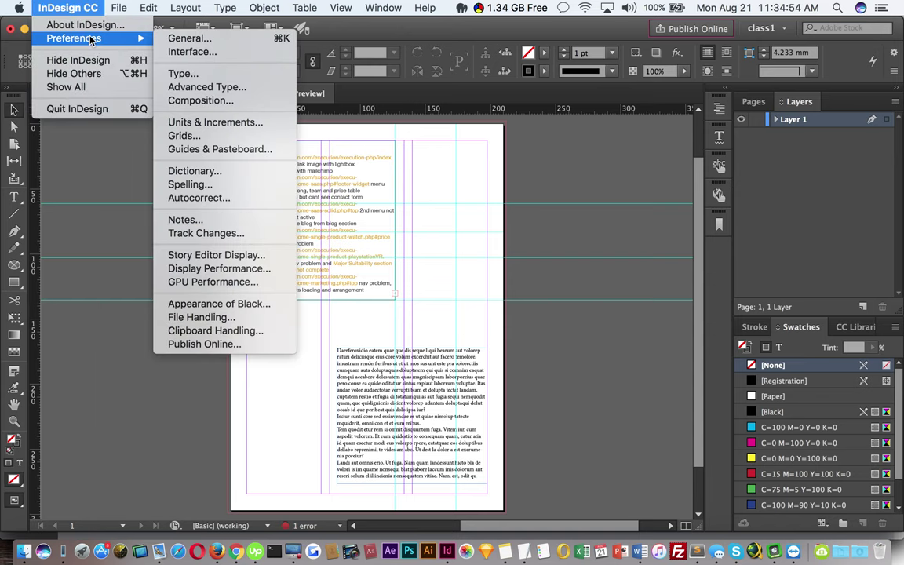
{"action": "mouse_move", "coordinate": [117, 8]}
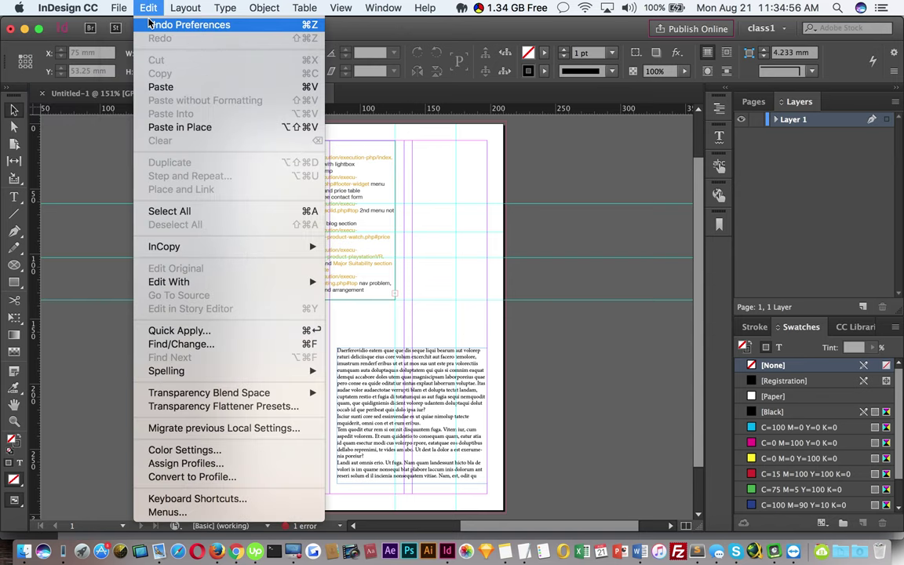
{"action": "mouse_move", "coordinate": [66, 9]}
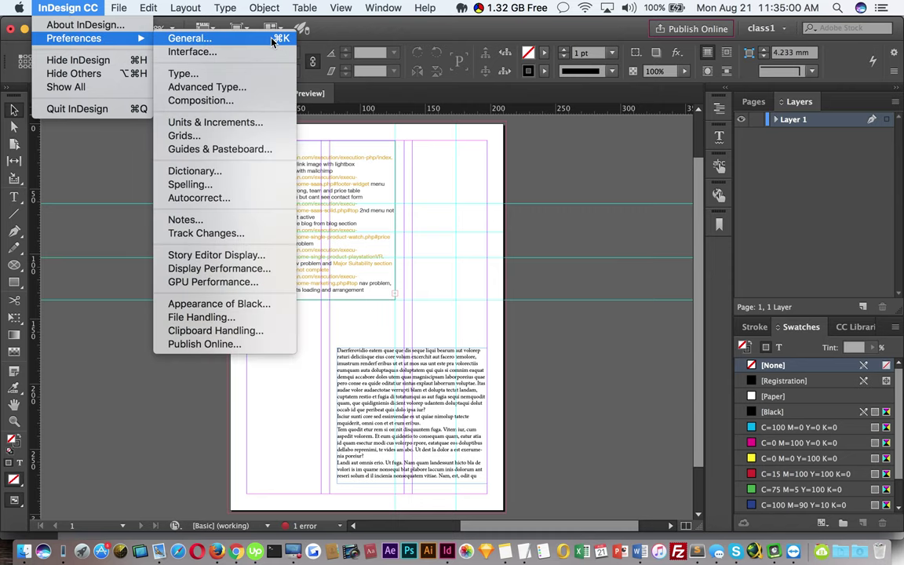
{"action": "left_click", "coordinate": [272, 39]}
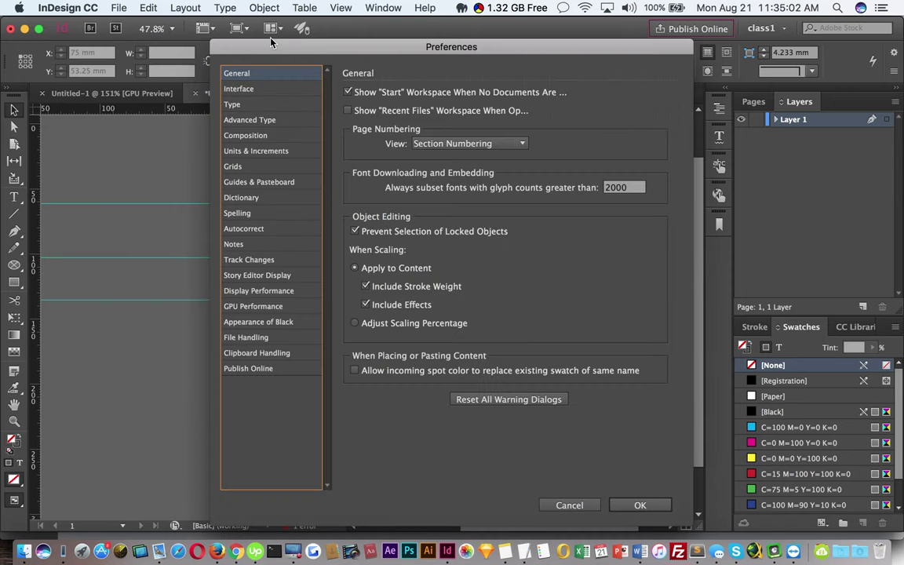
{"action": "left_click", "coordinate": [262, 156]}
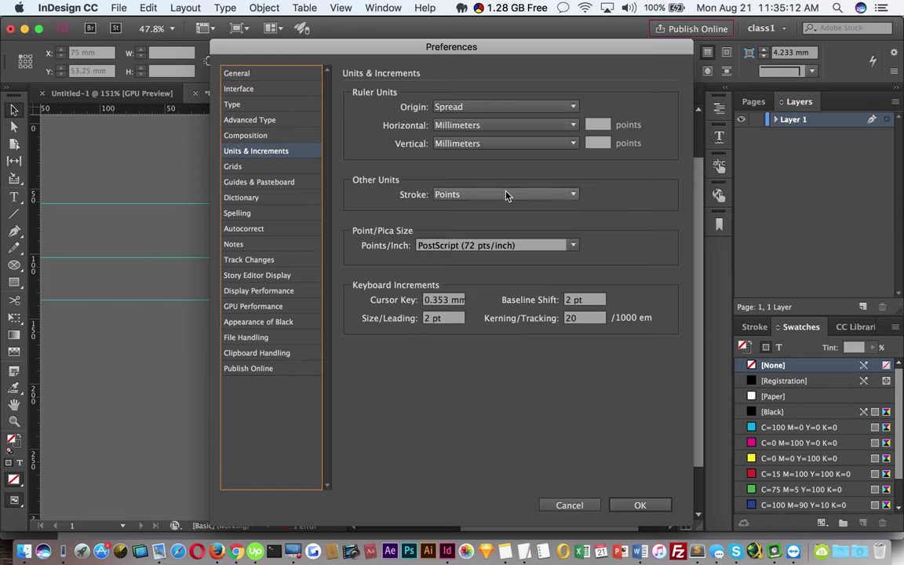
{"action": "left_click", "coordinate": [484, 196]}
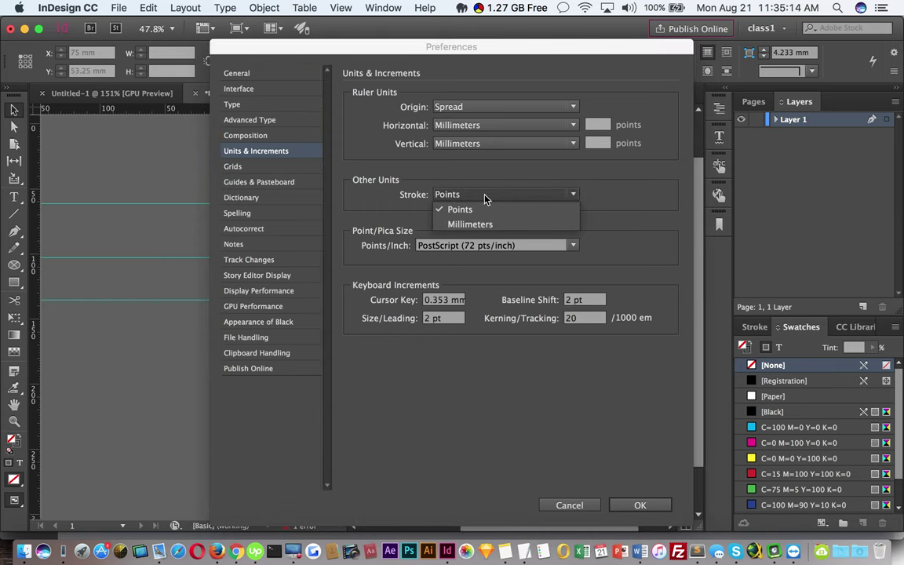
{"action": "left_click", "coordinate": [484, 196]}
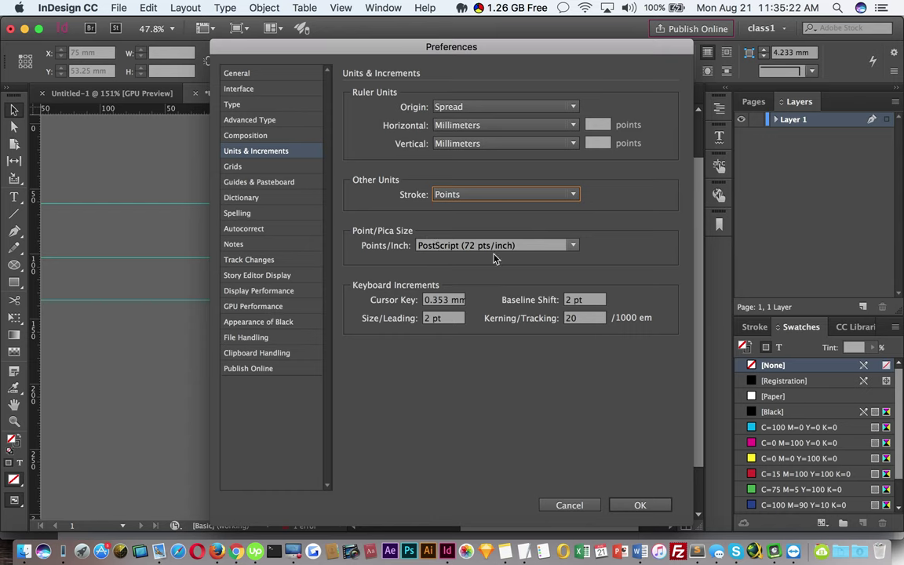
{"action": "left_click", "coordinate": [640, 505]}
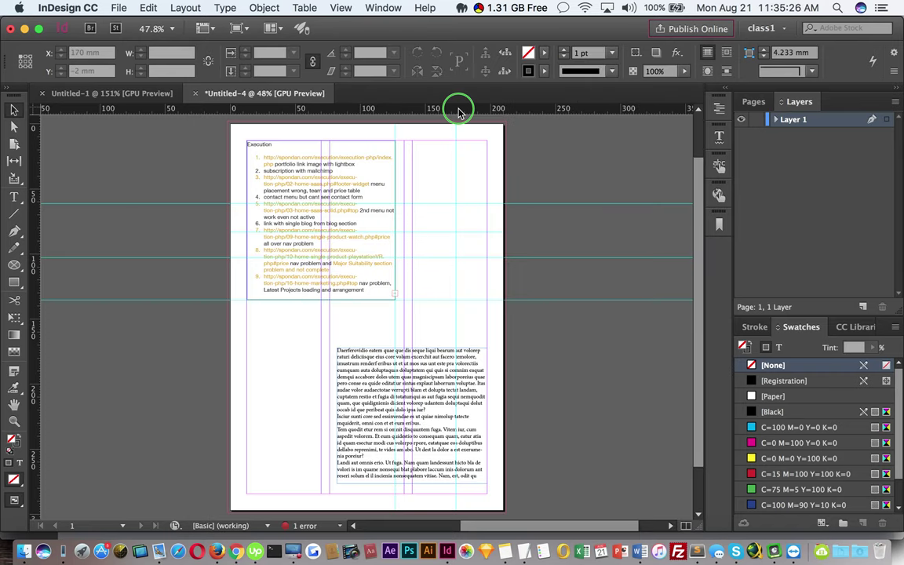
Check which measurement unit and ruler origin options are active for the horizontal ruler of the three-column document.
{"action": "right_click", "coordinate": [459, 111]}
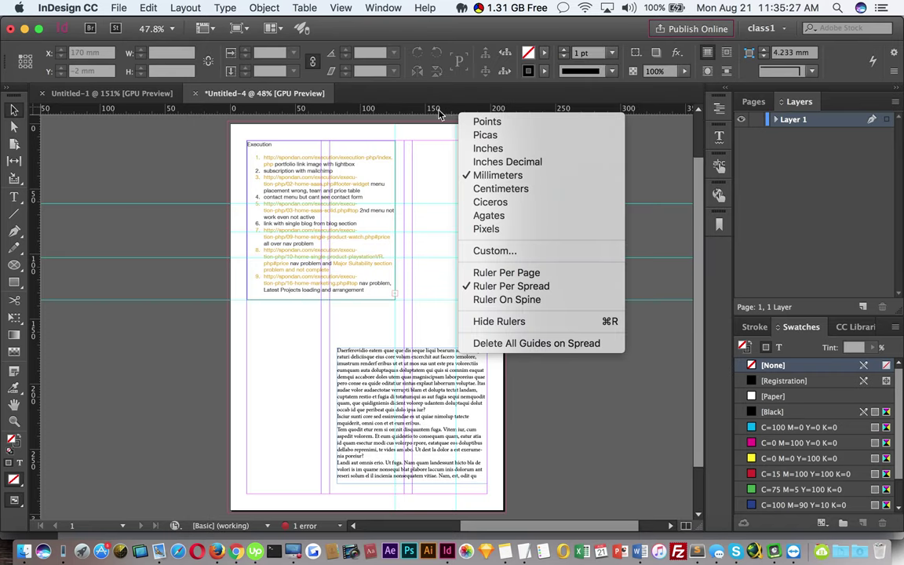
{"action": "left_click", "coordinate": [432, 285]}
{"action": "right_click", "coordinate": [493, 111]}
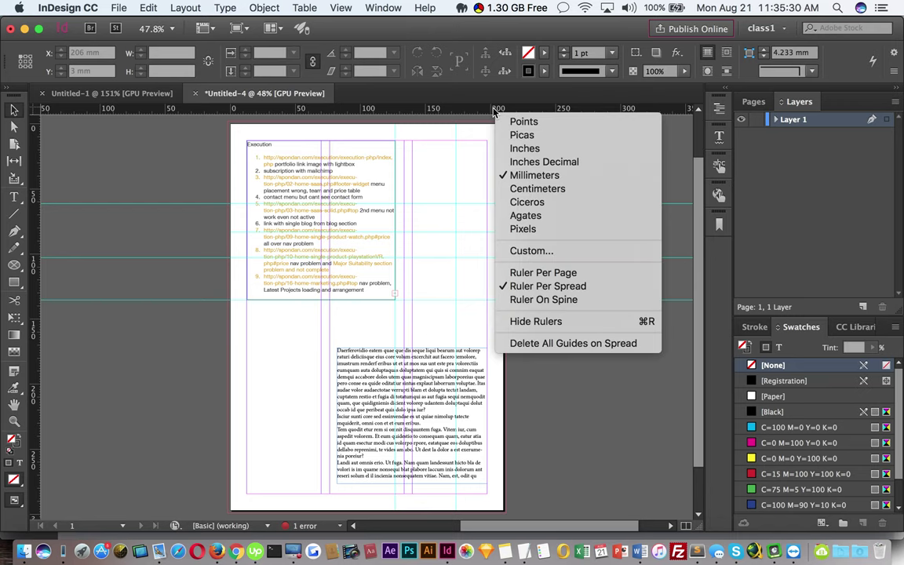
{"action": "left_click", "coordinate": [449, 111]}
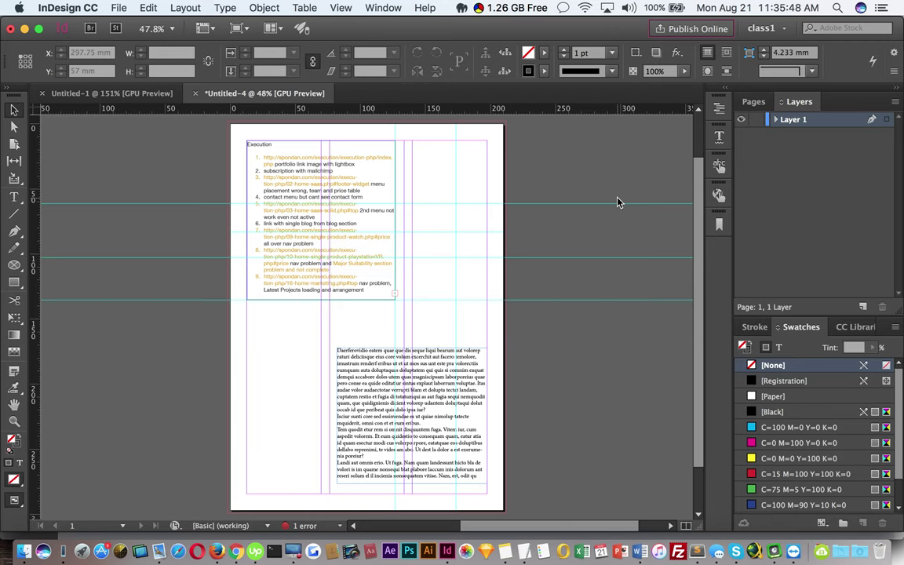
Create a one-page Letter document from the [Default] preset and check its ruler unit.
{"action": "key", "text": "super+n"}
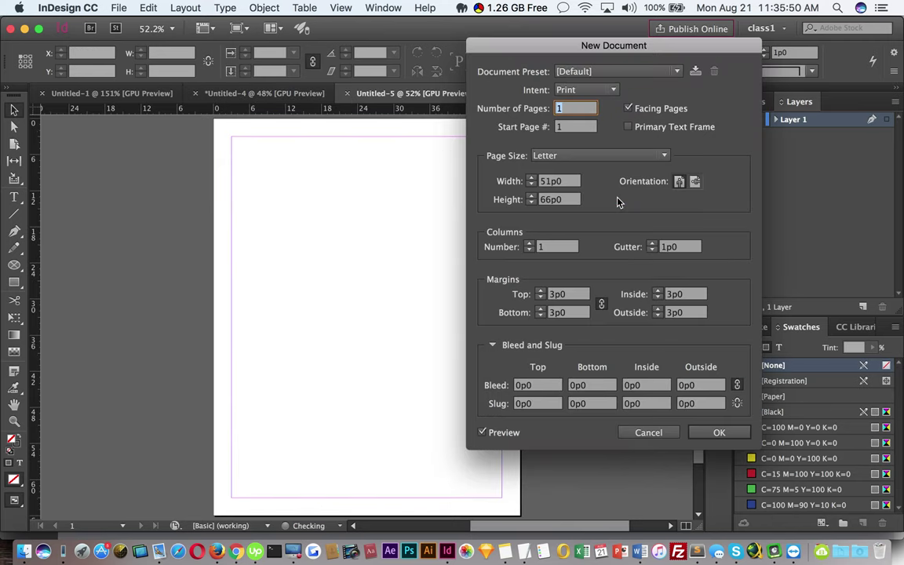
{"action": "key", "text": "Return"}
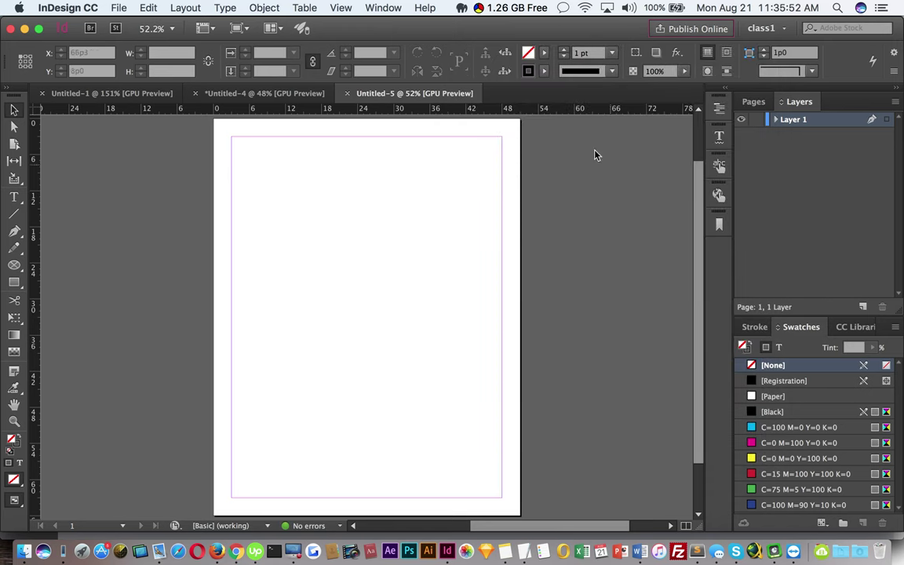
{"action": "right_click", "coordinate": [577, 107]}
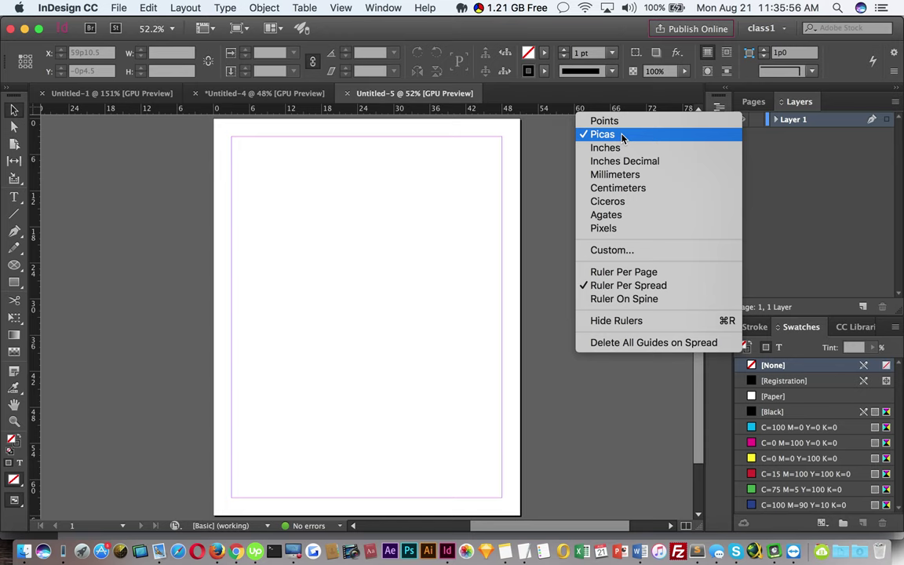
{"action": "left_click", "coordinate": [383, 124]}
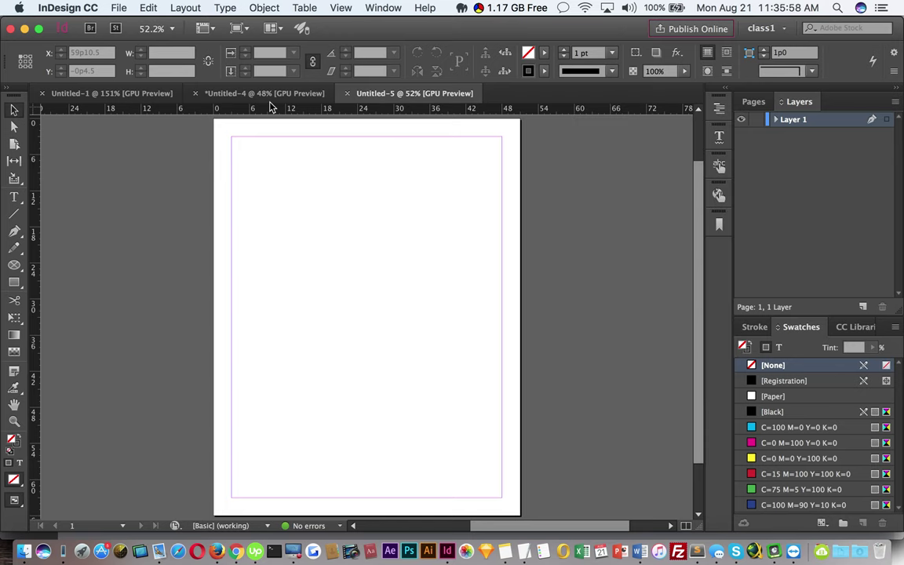
Compare the rulers of Untitled-4 with those of the new blank document and close the blank document.
{"action": "left_click", "coordinate": [272, 94]}
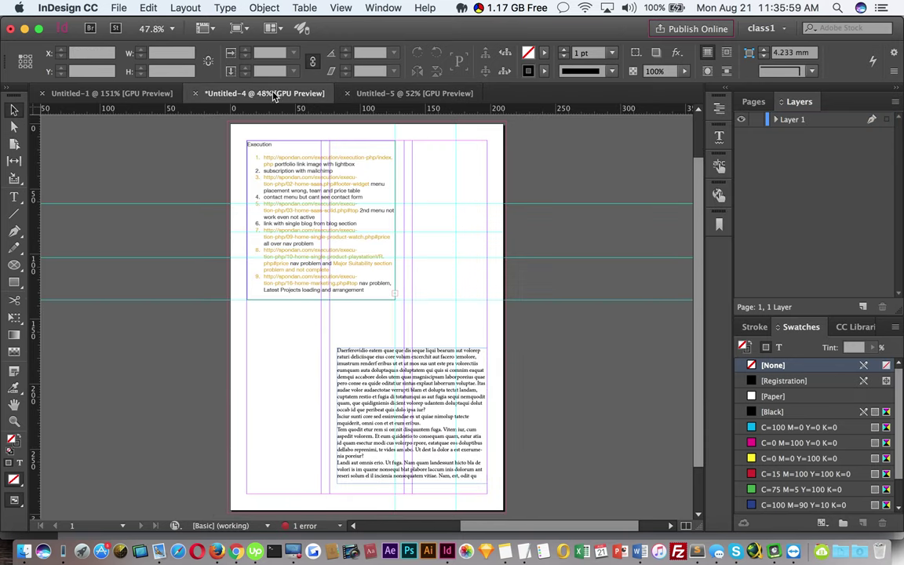
{"action": "left_click", "coordinate": [422, 94]}
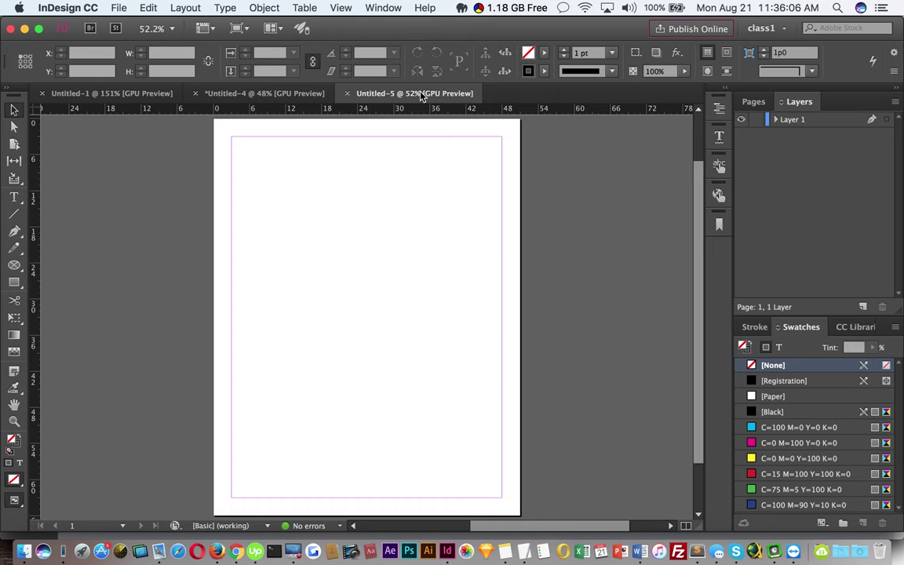
{"action": "key", "text": "super+w"}
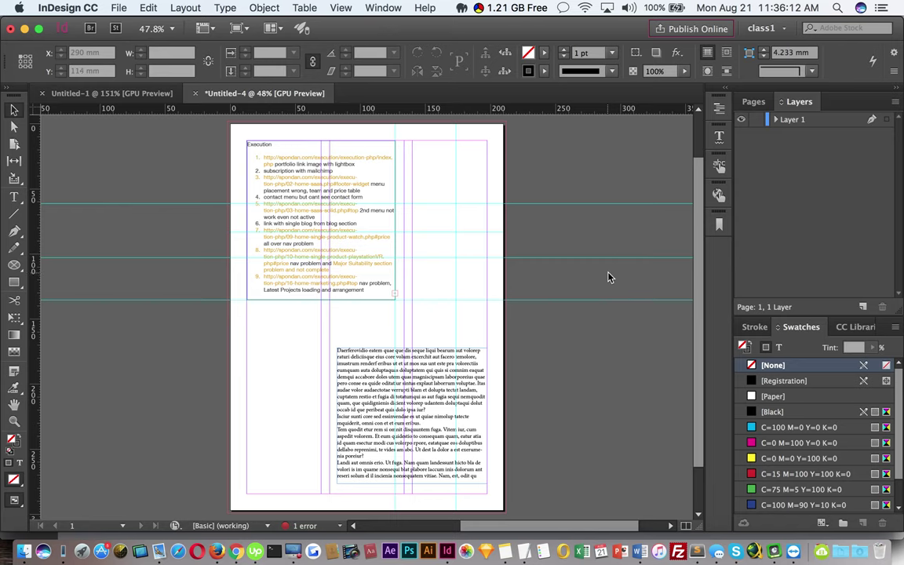
Add a second page to the three-column document.
{"action": "left_click", "coordinate": [755, 102]}
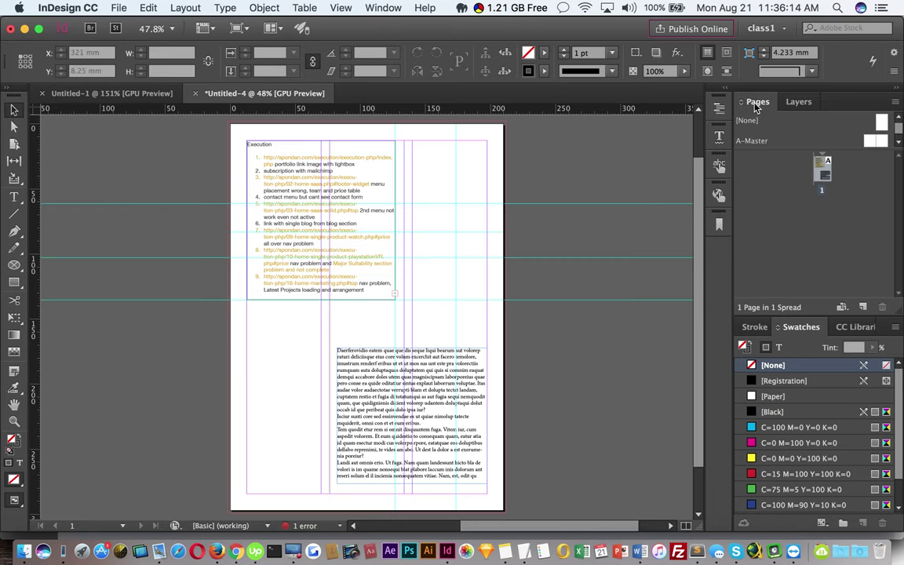
{"action": "left_click", "coordinate": [862, 306]}
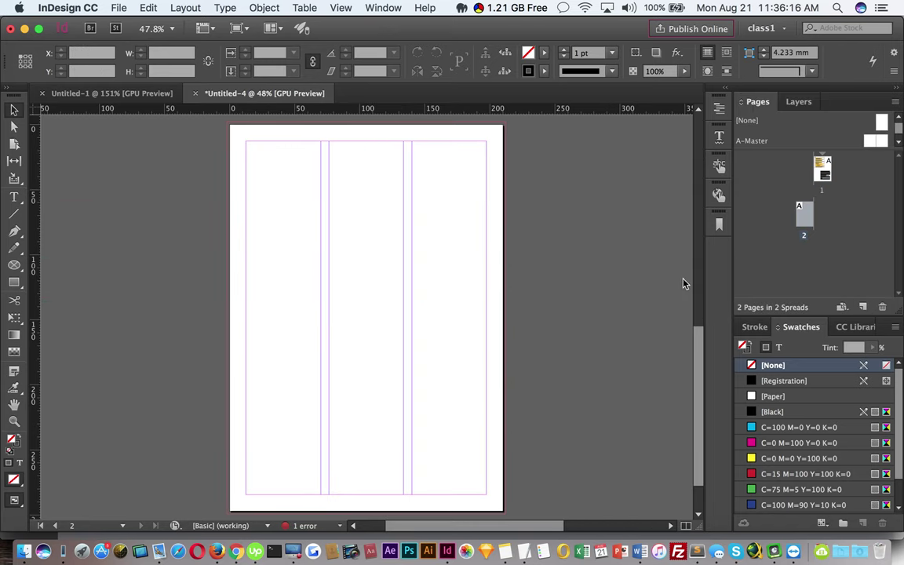
Select the ruler guides on page 1, both horizontal and vertical, and copy them.
{"action": "double_click", "coordinate": [823, 170]}
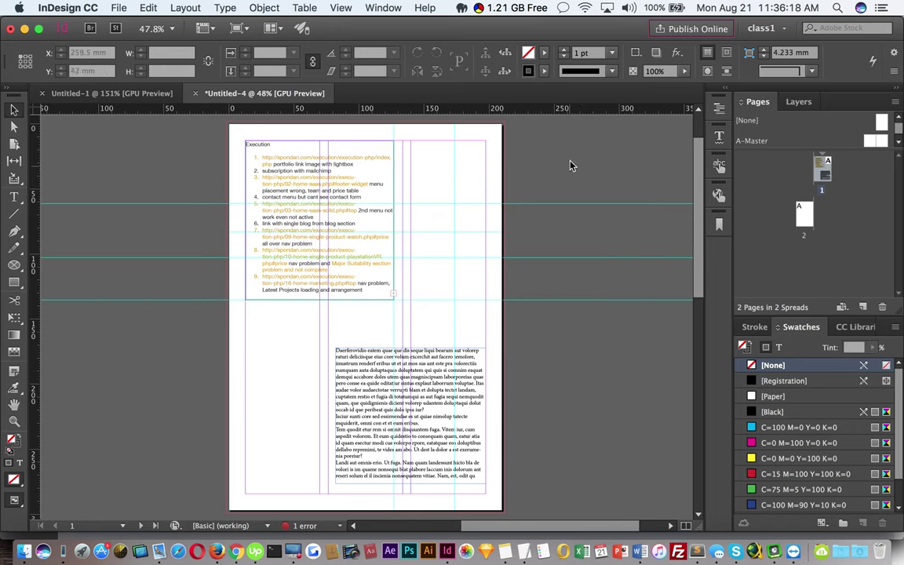
{"action": "left_click_drag", "start_coordinate": [619, 319], "coordinate": [619, 320]}
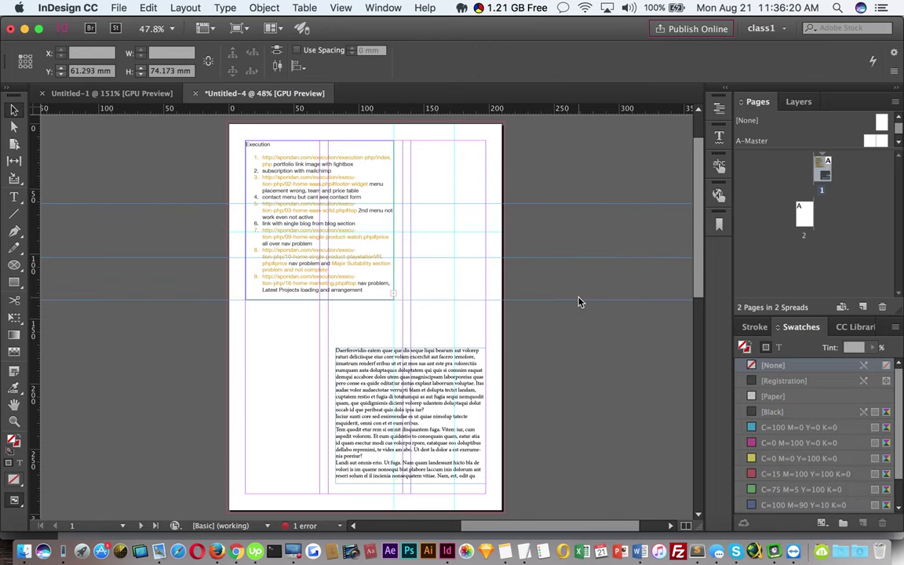
{"action": "scroll", "coordinate": [581, 310], "scroll_direction": "up", "scroll_amount": 3}
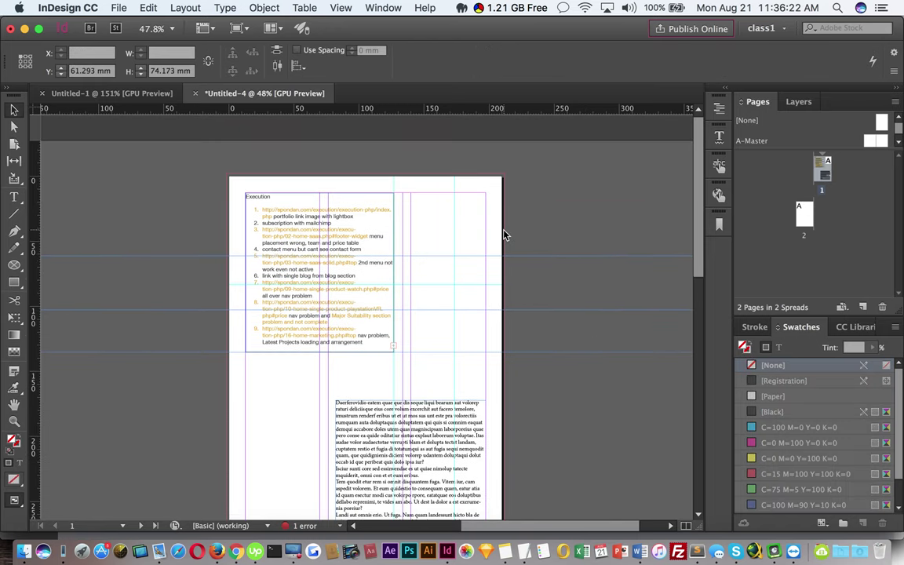
{"action": "left_click_drag", "start_coordinate": [379, 185], "coordinate": [466, 193]}
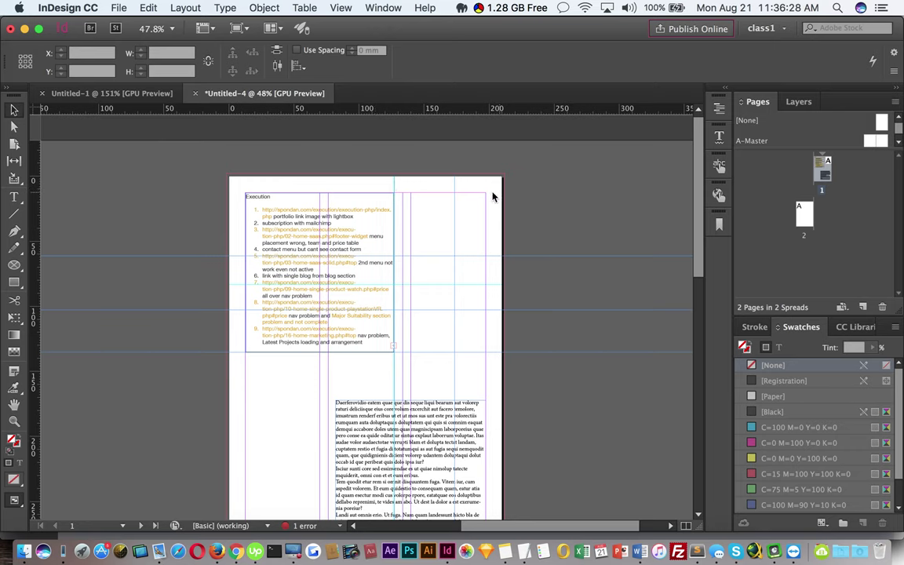
{"action": "left_click", "coordinate": [146, 10]}
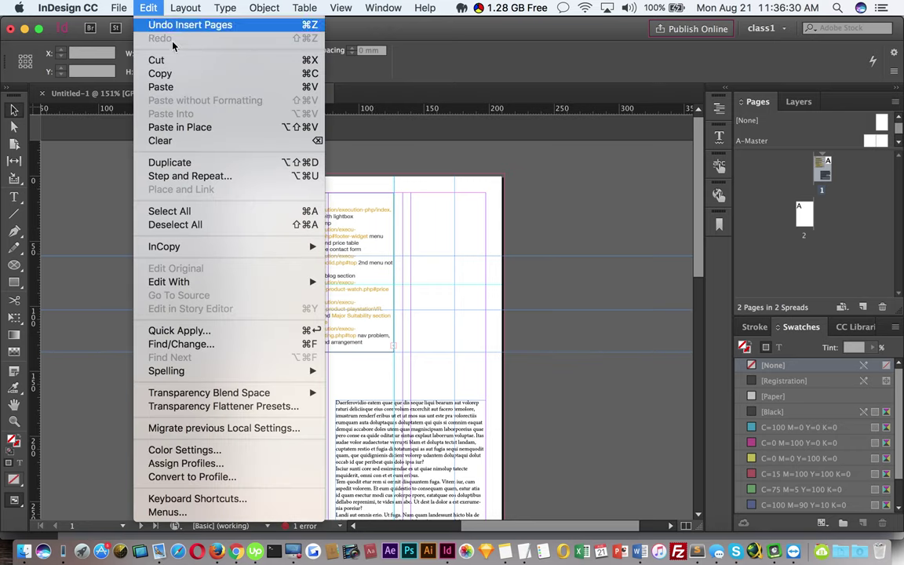
{"action": "left_click", "coordinate": [182, 74]}
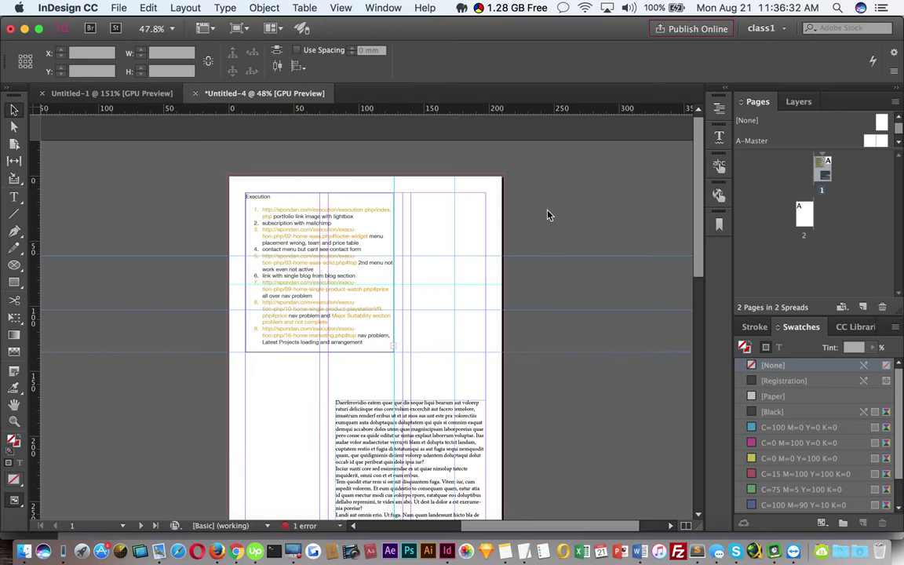
Paste the copied ruler guides onto page 2 and check where they land relative to the page.
{"action": "left_click", "coordinate": [804, 218]}
{"action": "left_click_drag", "start_coordinate": [804, 222], "coordinate": [804, 220]}
{"action": "double_click", "coordinate": [804, 216]}
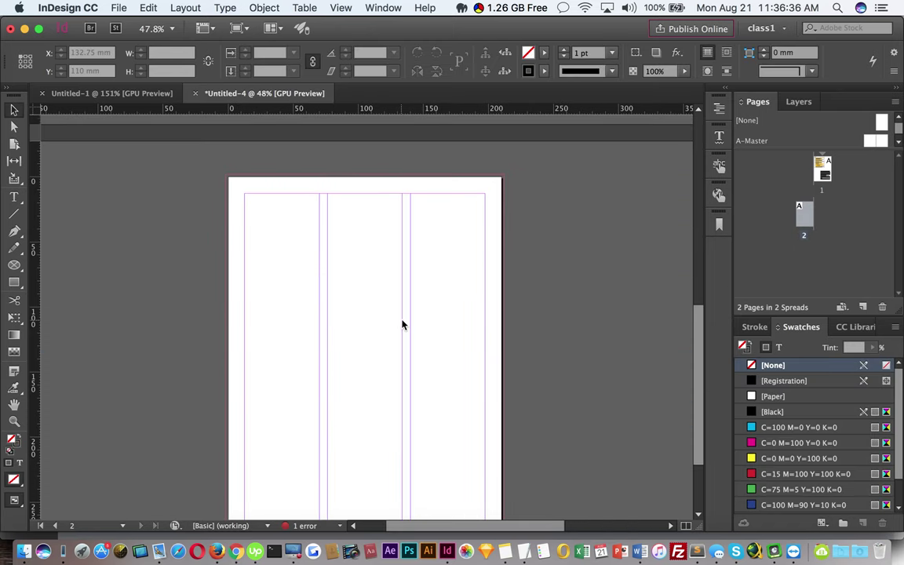
{"action": "double_click", "coordinate": [824, 169]}
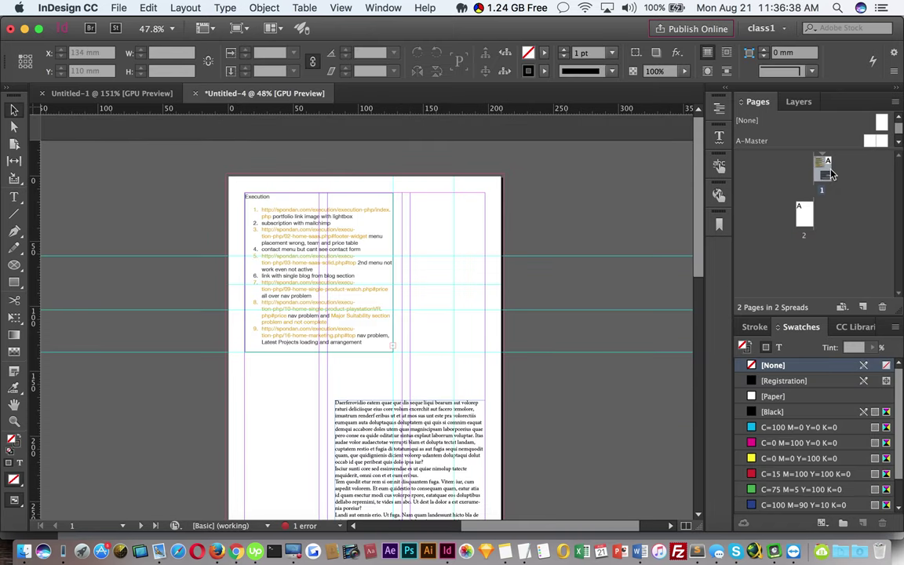
{"action": "left_click", "coordinate": [154, 526]}
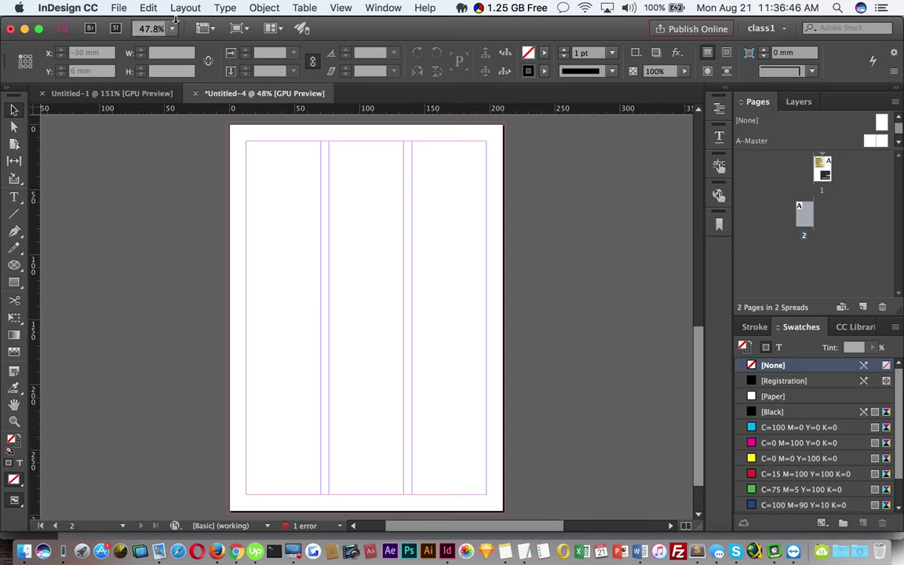
{"action": "left_click", "coordinate": [148, 7]}
{"action": "left_click", "coordinate": [162, 84]}
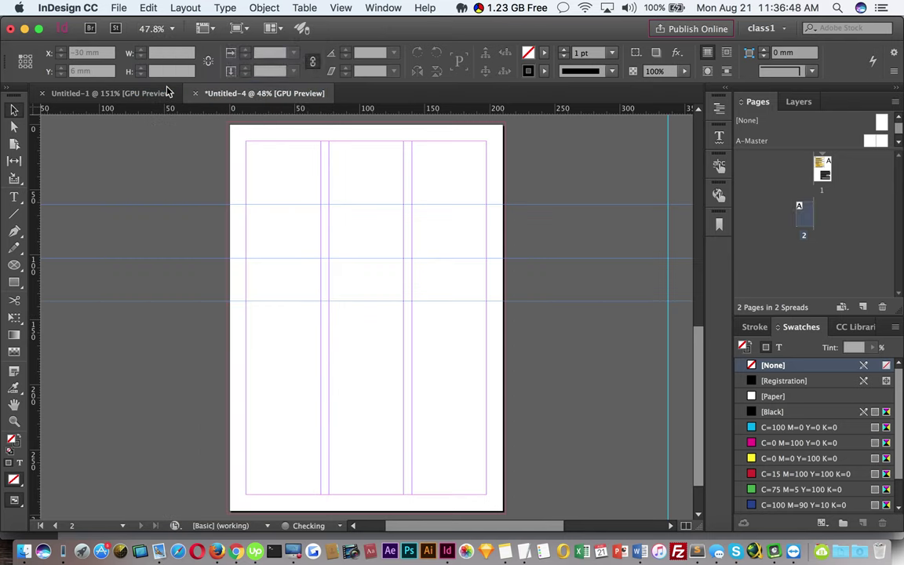
{"action": "left_click_drag", "start_coordinate": [614, 328], "coordinate": [339, 341]}
{"action": "left_click_drag", "start_coordinate": [426, 252], "coordinate": [503, 248]}
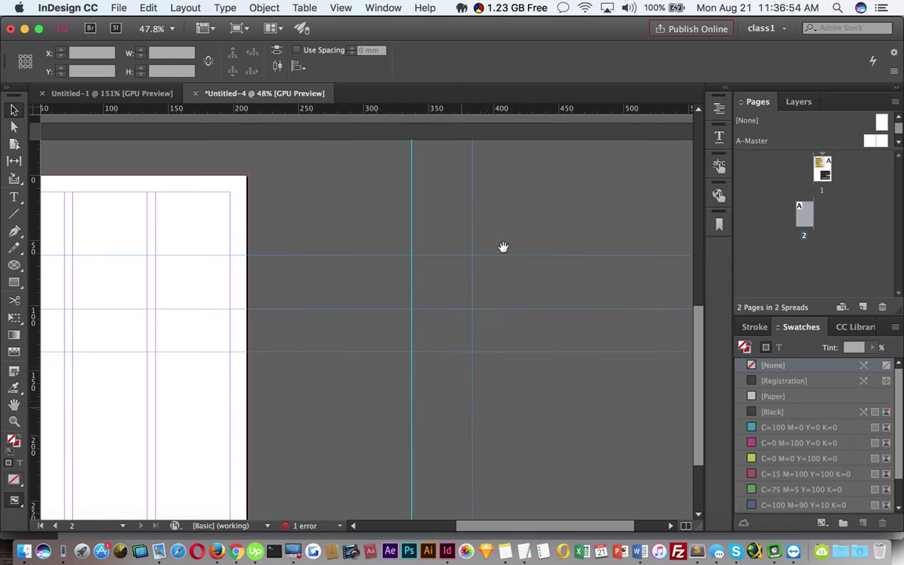
Add a third page so that it forms a facing spread with page 2.
{"action": "left_click", "coordinate": [863, 307]}
{"action": "left_click_drag", "start_coordinate": [555, 315], "coordinate": [369, 365]}
{"action": "left_click_drag", "start_coordinate": [601, 361], "coordinate": [509, 386]}
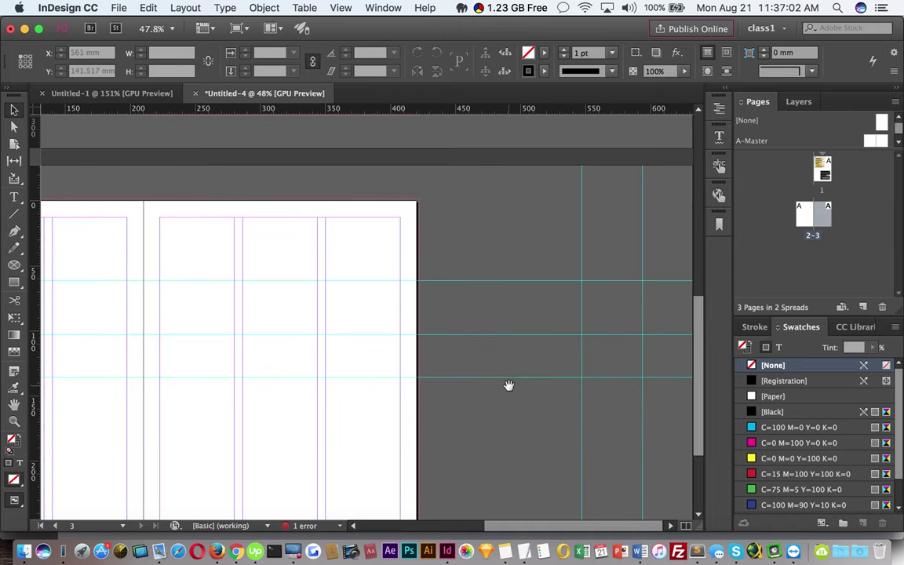
Delete all the ruler guides on the spread of pages 2 and 3.
{"action": "left_click", "coordinate": [465, 312], "text": "alt+super"}
{"action": "left_click", "coordinate": [465, 312], "text": "alt+super"}
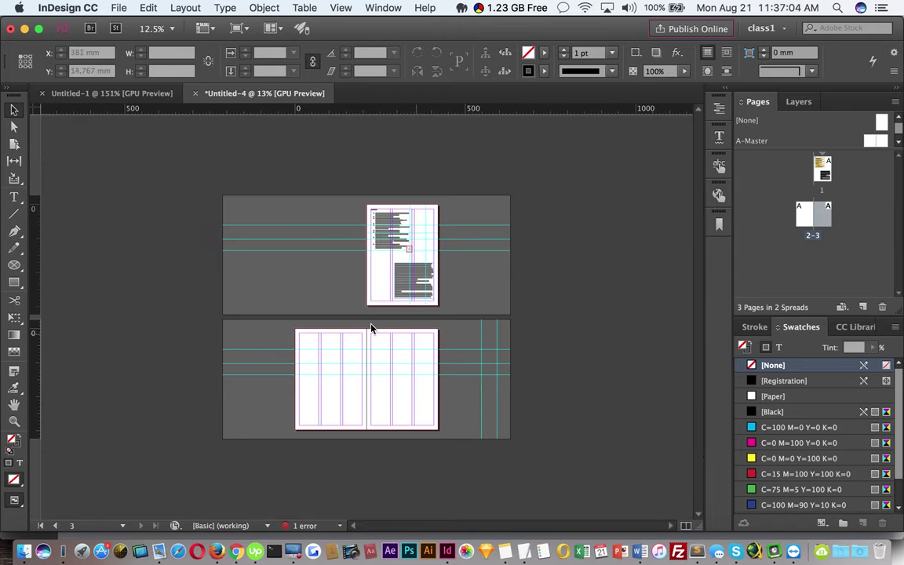
{"action": "left_click_drag", "start_coordinate": [248, 341], "coordinate": [559, 420]}
{"action": "key", "text": "Delete"}
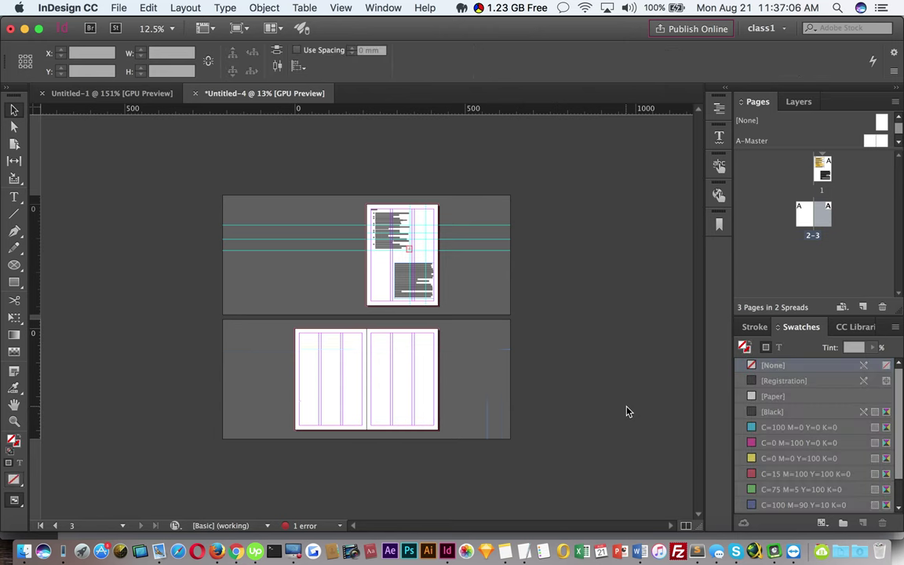
Paste the copied ruler guides onto page 3 and check them across the whole spread.
{"action": "left_click_drag", "start_coordinate": [802, 215], "coordinate": [822, 168]}
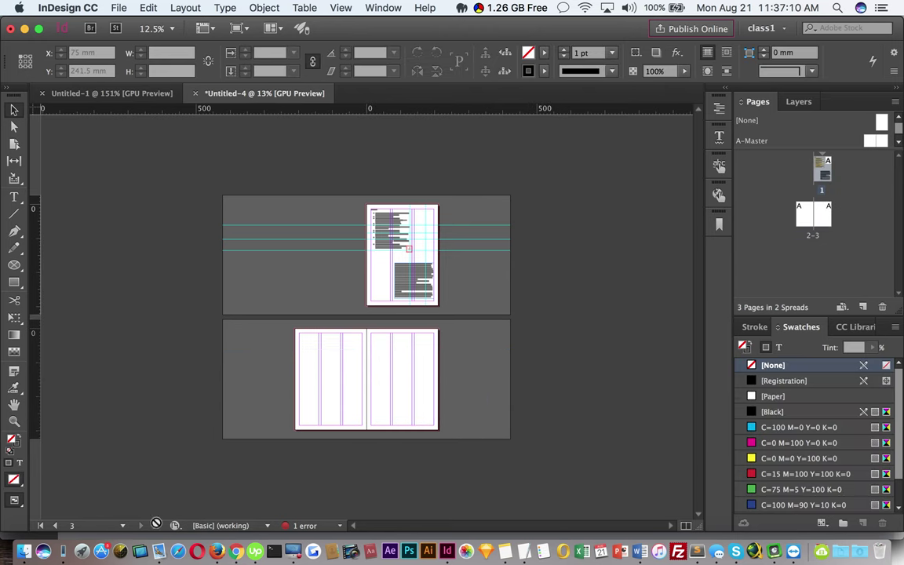
{"action": "left_click", "coordinate": [395, 268]}
{"action": "key", "text": "super+shift+a"}
{"action": "key", "text": "super+0"}
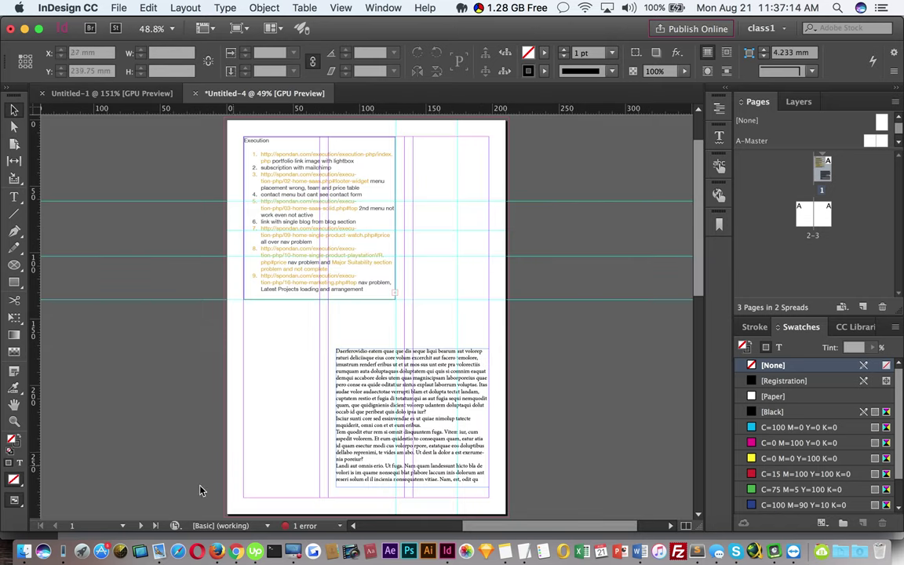
{"action": "left_click", "coordinate": [156, 525]}
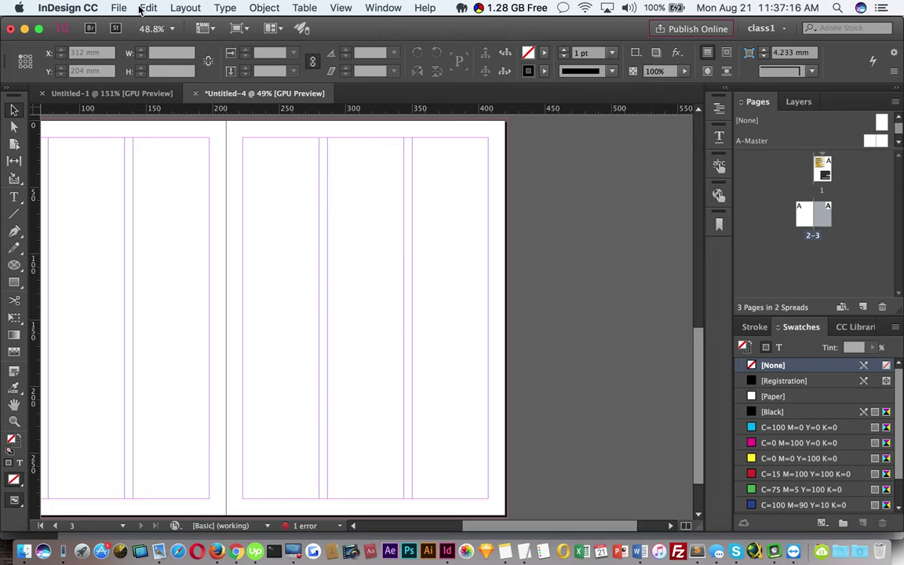
{"action": "left_click", "coordinate": [147, 8]}
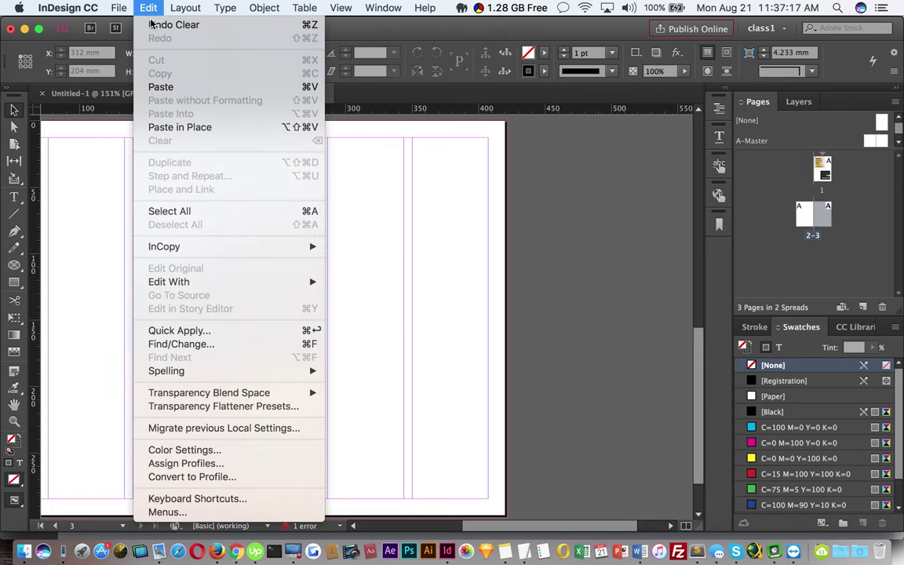
{"action": "left_click", "coordinate": [197, 88]}
{"action": "scroll", "coordinate": [447, 341], "scroll_direction": "up", "scroll_amount": 4}
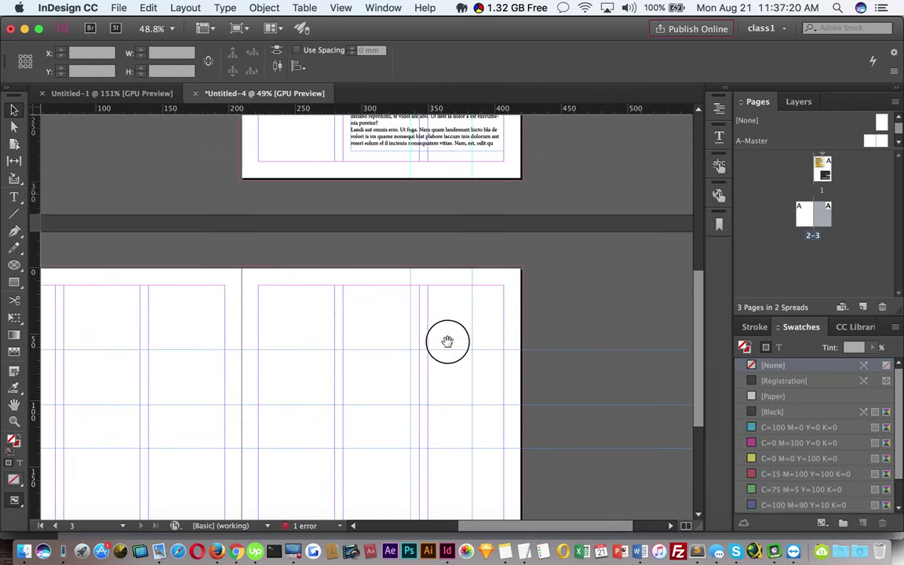
{"action": "left_click", "coordinate": [403, 349], "text": "alt+super"}
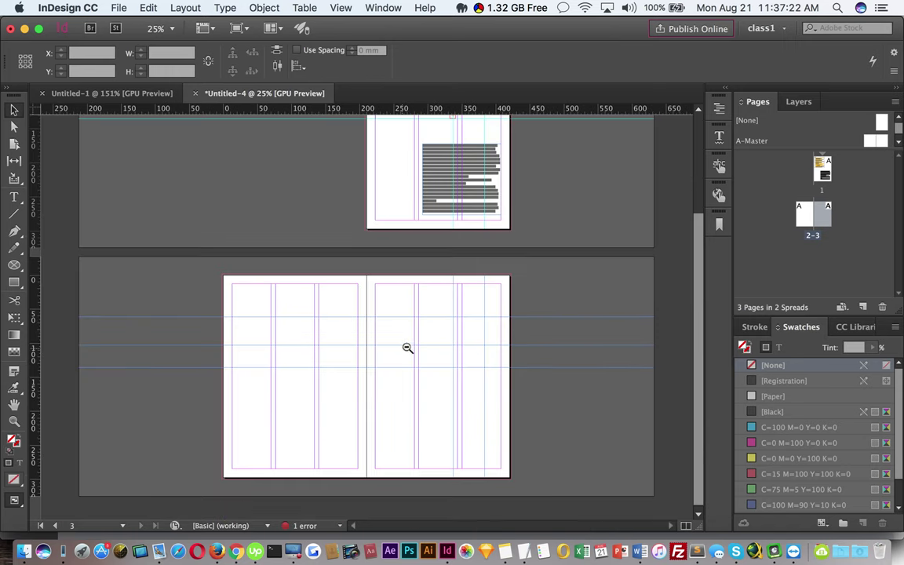
{"action": "left_click", "coordinate": [548, 403]}
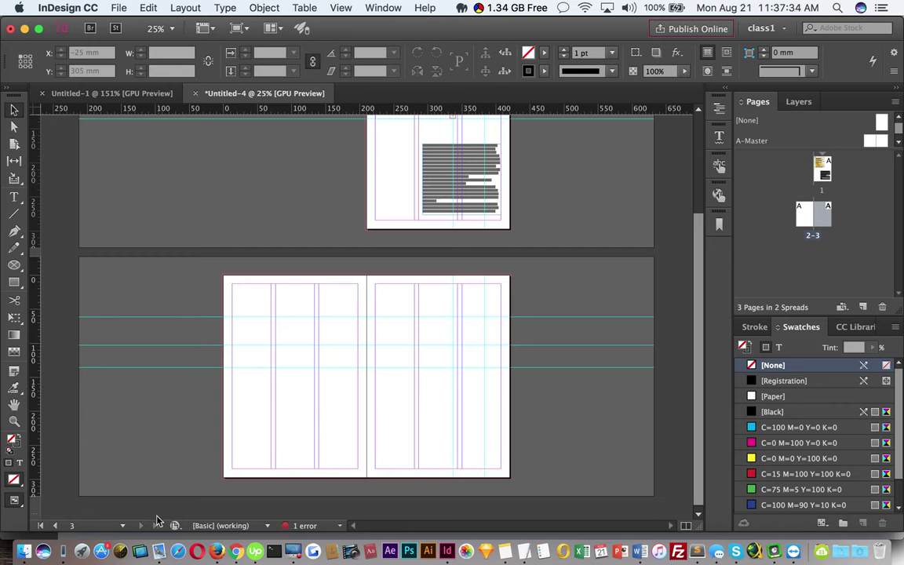
Check the guides on page 1 against page 3 and add five more pages to the end of the document.
{"action": "double_click", "coordinate": [54, 526]}
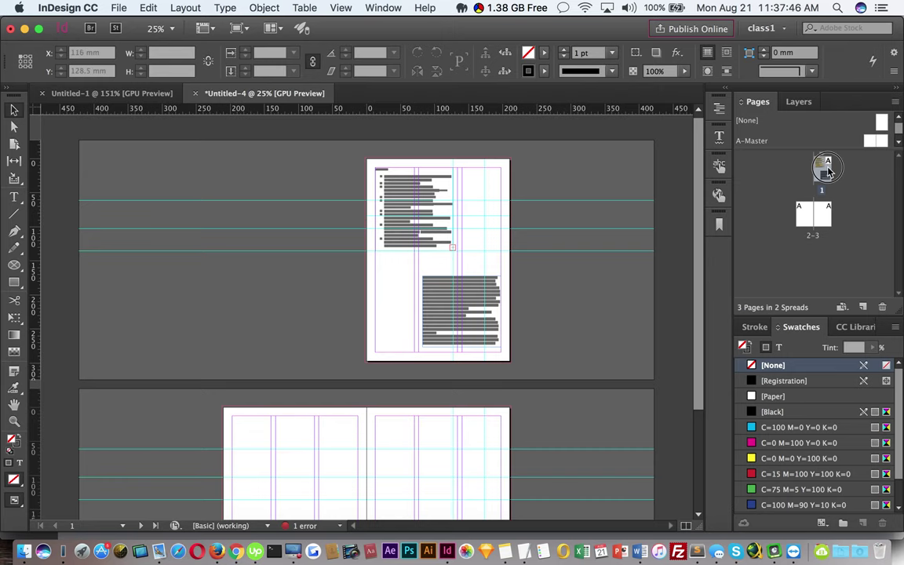
{"action": "key", "text": "super+0"}
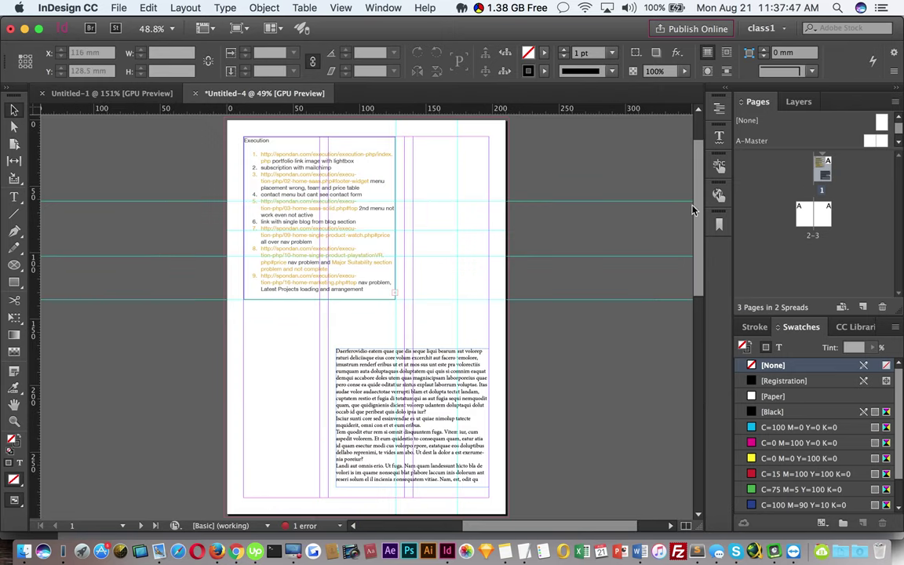
{"action": "left_click", "coordinate": [156, 527]}
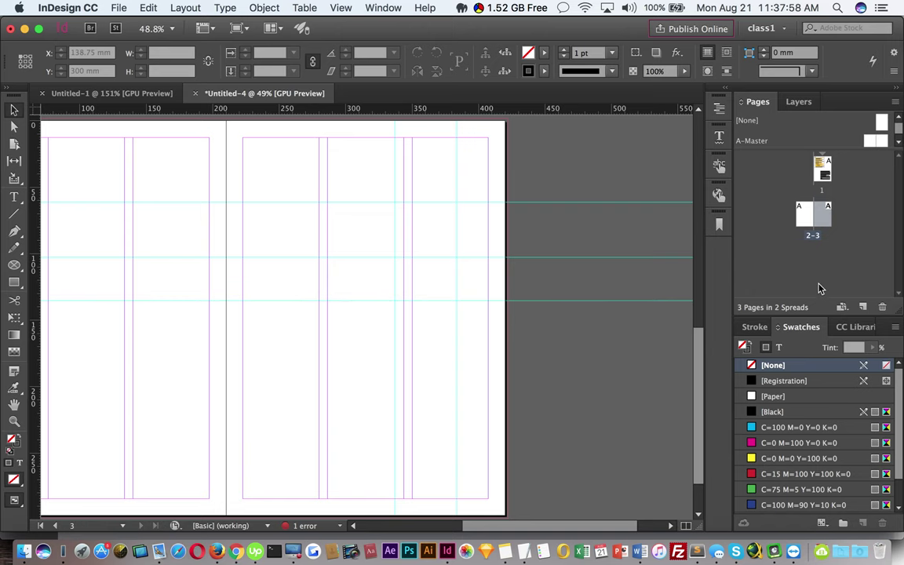
{"action": "left_click", "coordinate": [861, 307]}
{"action": "left_click", "coordinate": [862, 307]}
{"action": "left_click", "coordinate": [862, 306]}
{"action": "left_click", "coordinate": [862, 306]}
{"action": "left_click", "coordinate": [861, 306]}
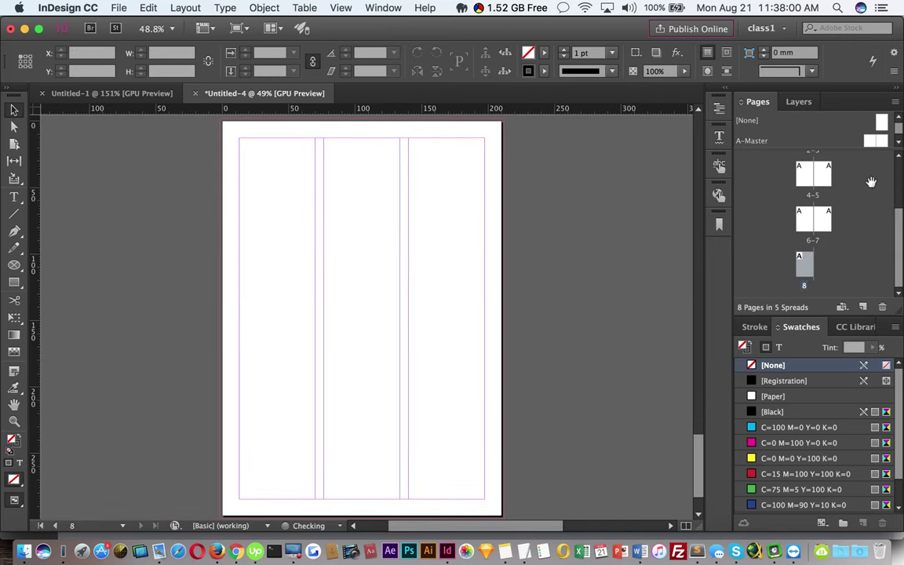
Visit page 1, jump to the last page and step back through the preceding pages to check page navigation.
{"action": "scroll", "coordinate": [901, 234], "scroll_direction": "up", "scroll_amount": 5}
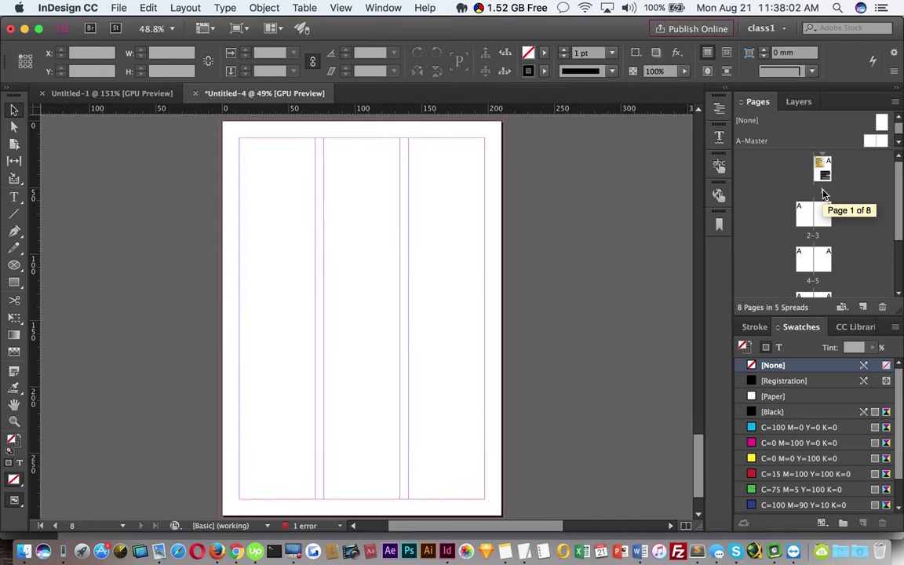
{"action": "double_click", "coordinate": [823, 191]}
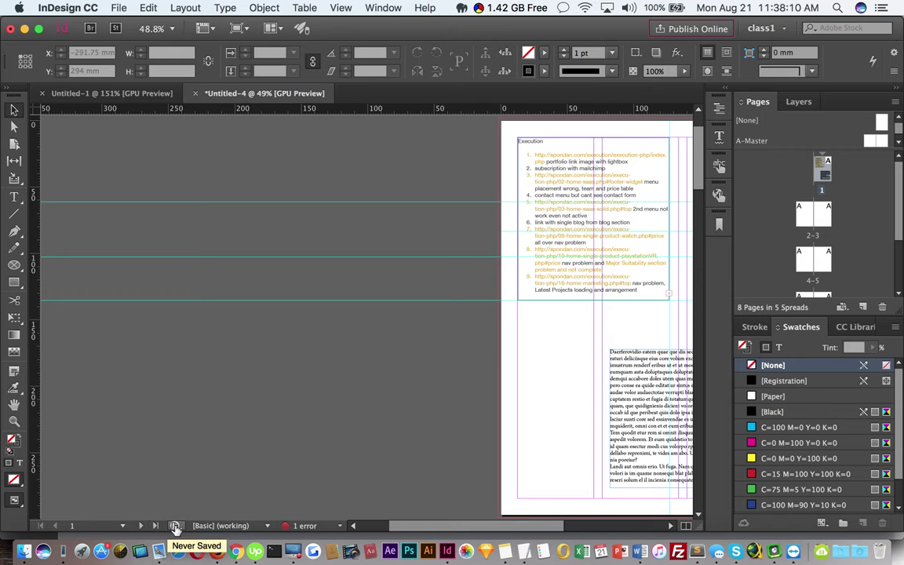
{"action": "left_click", "coordinate": [179, 526]}
{"action": "left_click", "coordinate": [162, 416]}
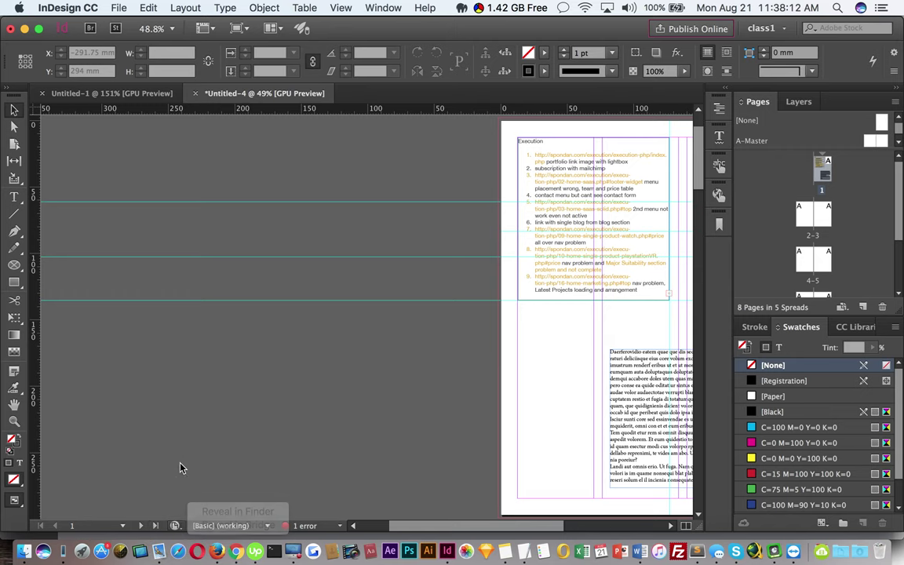
{"action": "left_click", "coordinate": [155, 526]}
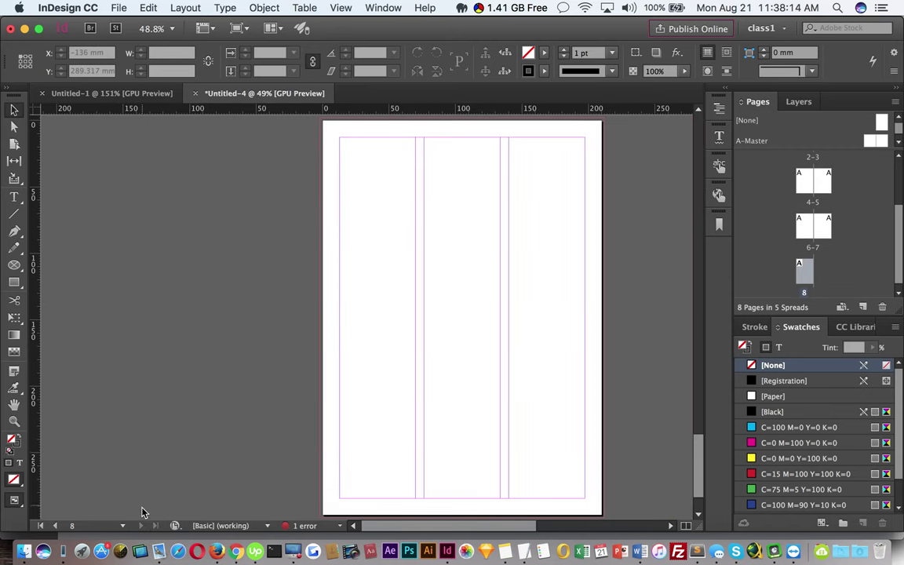
{"action": "left_click", "coordinate": [55, 526]}
{"action": "left_click", "coordinate": [55, 526]}
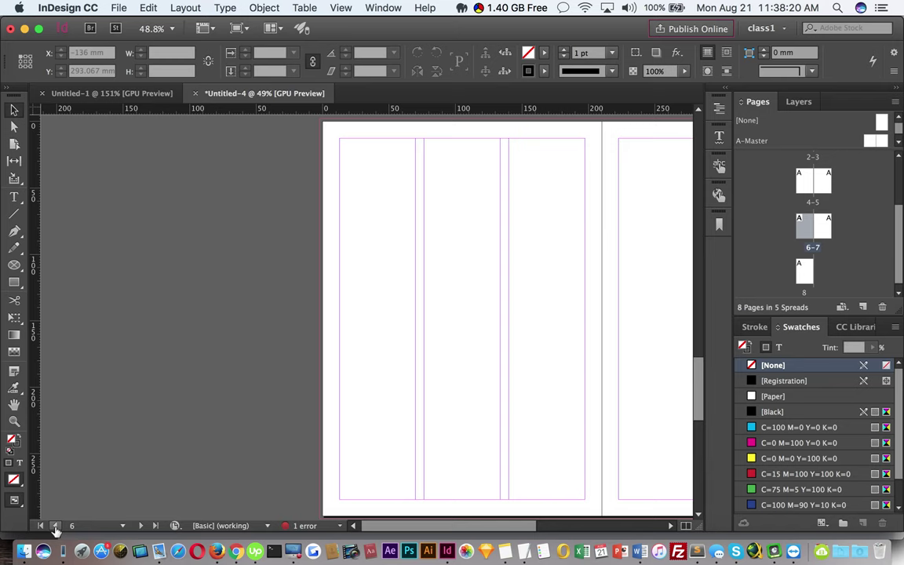
{"action": "left_click", "coordinate": [154, 526]}
Look over the spreads from page 8 back to page 1, examining their columns and ruler guides.
{"action": "left_click_drag", "start_coordinate": [549, 257], "coordinate": [370, 391]}
{"action": "scroll", "coordinate": [377, 408], "scroll_direction": "up", "scroll_amount": 6}
{"action": "scroll", "coordinate": [377, 408], "scroll_direction": "right", "scroll_amount": 2}
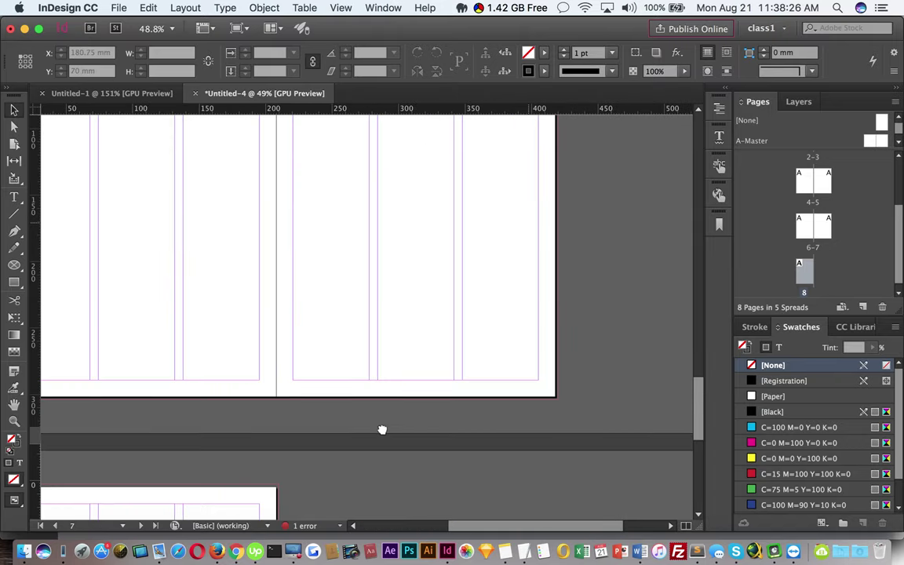
{"action": "scroll", "coordinate": [479, 245], "scroll_direction": "up", "scroll_amount": 10}
{"action": "scroll", "coordinate": [505, 384], "scroll_direction": "left", "scroll_amount": 1}
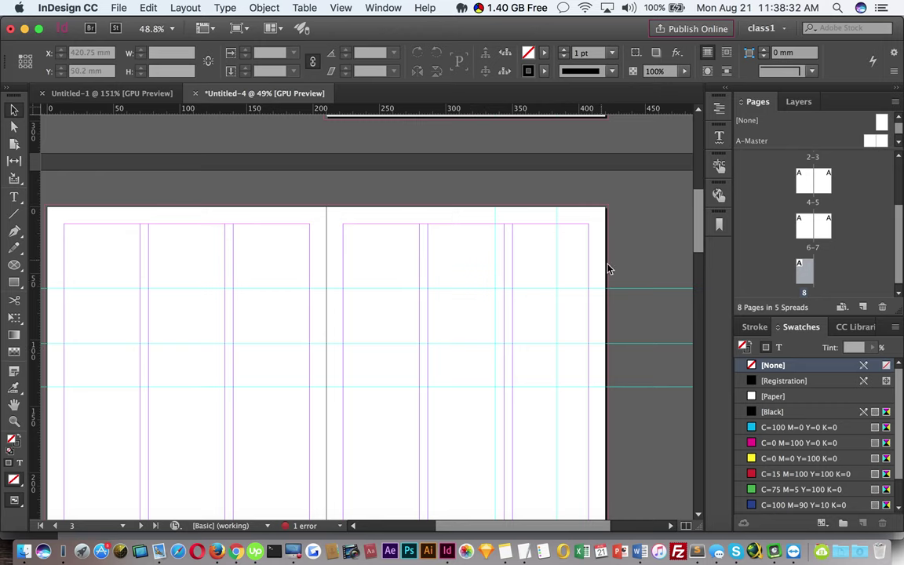
{"action": "scroll", "coordinate": [580, 269], "scroll_direction": "up", "scroll_amount": 10}
{"action": "scroll", "coordinate": [555, 372], "scroll_direction": "left", "scroll_amount": 1}
{"action": "scroll", "coordinate": [555, 372], "scroll_direction": "up", "scroll_amount": 2}
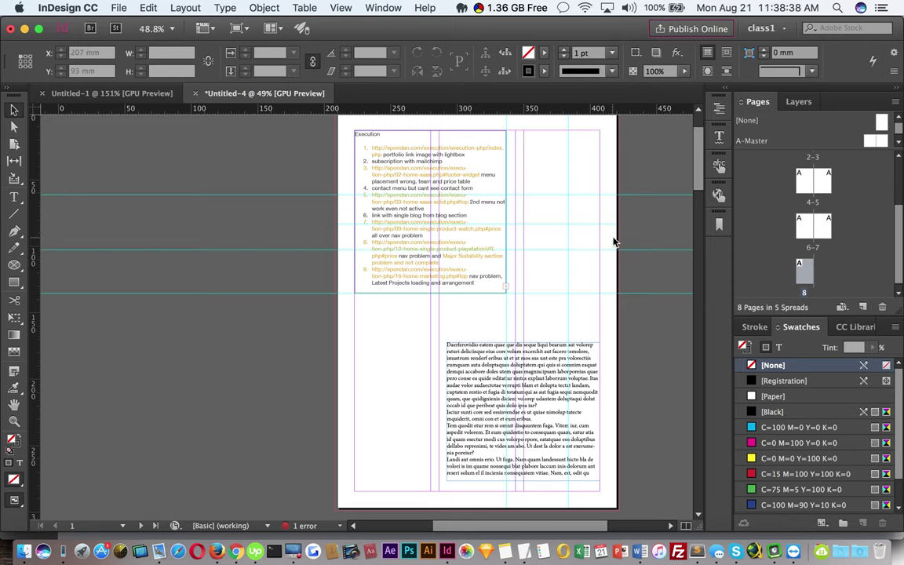
Delete all the horizontal and vertical ruler guides from page 1.
{"action": "left_click", "coordinate": [687, 379]}
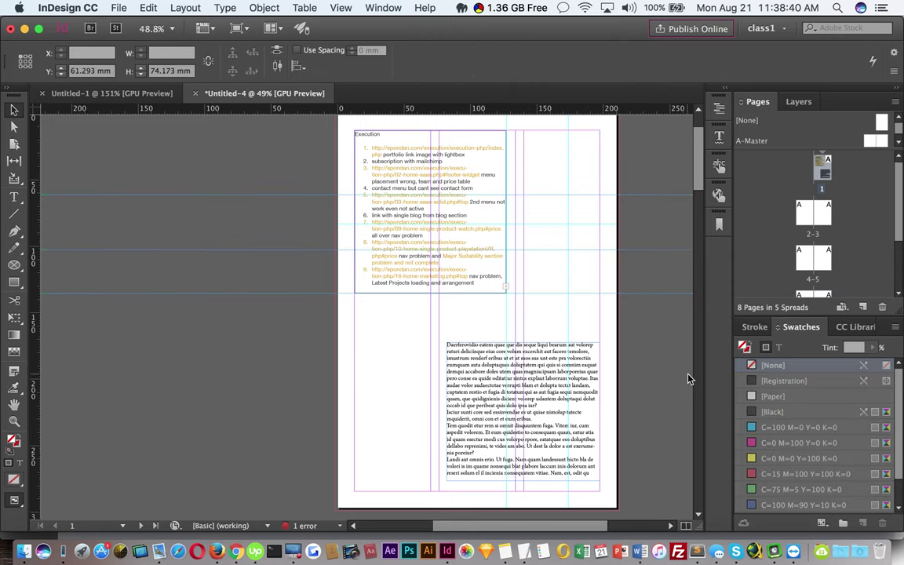
{"action": "left_click_drag", "start_coordinate": [610, 202], "coordinate": [570, 263]}
{"action": "left_click_drag", "start_coordinate": [477, 187], "coordinate": [567, 200]}
{"action": "left_click", "coordinate": [503, 171]}
{"action": "left_click_drag", "start_coordinate": [478, 183], "coordinate": [562, 195]}
{"action": "left_click_drag", "start_coordinate": [515, 249], "coordinate": [556, 331]}
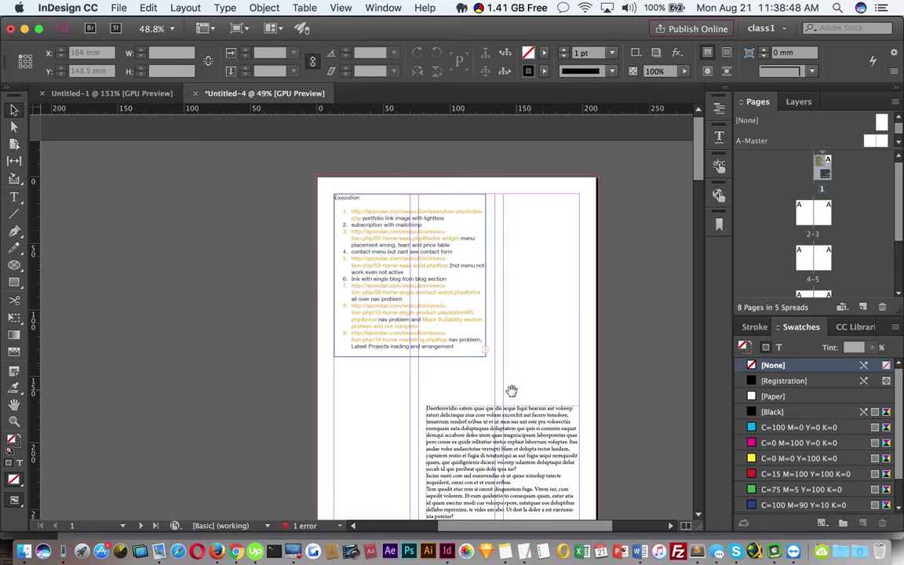
Compare page 1 with the page 2–3 spread, examining how the ruler guides extend over the pages and the pasteboard.
{"action": "scroll", "coordinate": [478, 395], "scroll_direction": "down", "scroll_amount": 6}
{"action": "left_click_drag", "start_coordinate": [477, 395], "coordinate": [503, 167]}
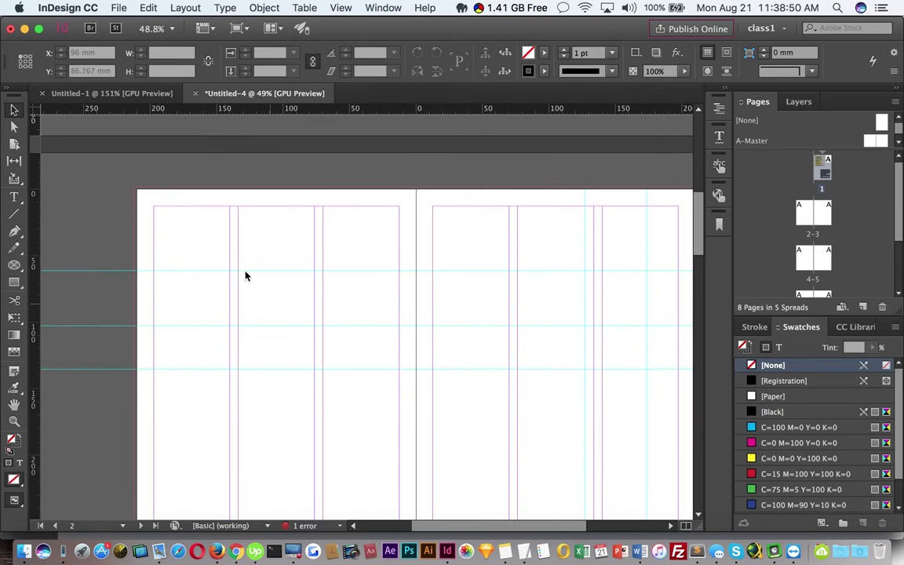
{"action": "left_click_drag", "start_coordinate": [247, 252], "coordinate": [296, 206]}
{"action": "left_click_drag", "start_coordinate": [166, 111], "coordinate": [305, 227]}
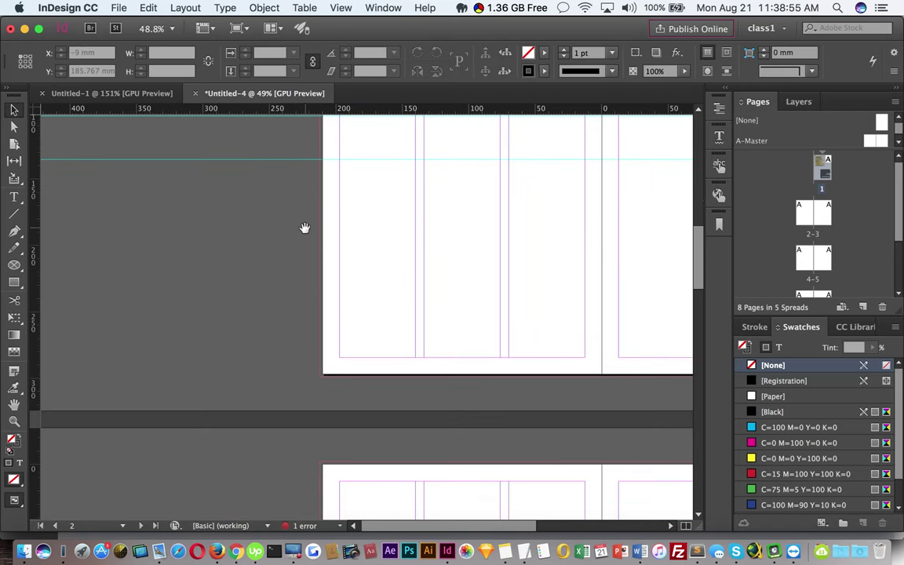
{"action": "double_click", "coordinate": [805, 212]}
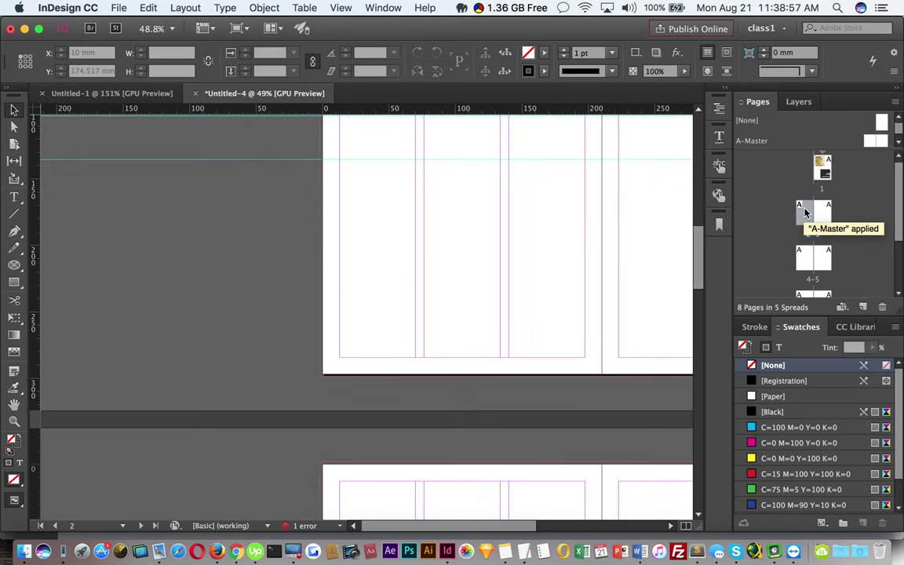
{"action": "double_click", "coordinate": [825, 169]}
{"action": "scroll", "coordinate": [430, 307], "scroll_direction": "down", "scroll_amount": 5}
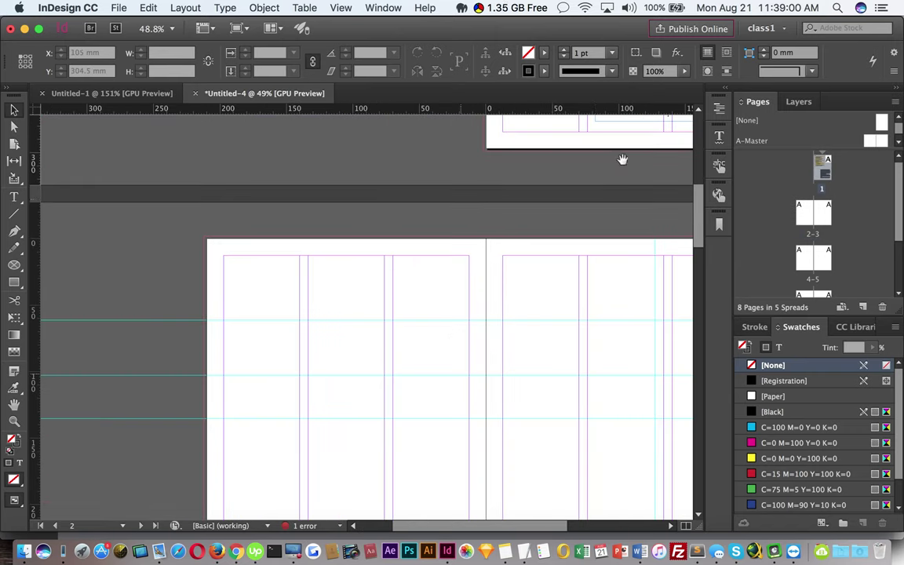
{"action": "double_click", "coordinate": [811, 235]}
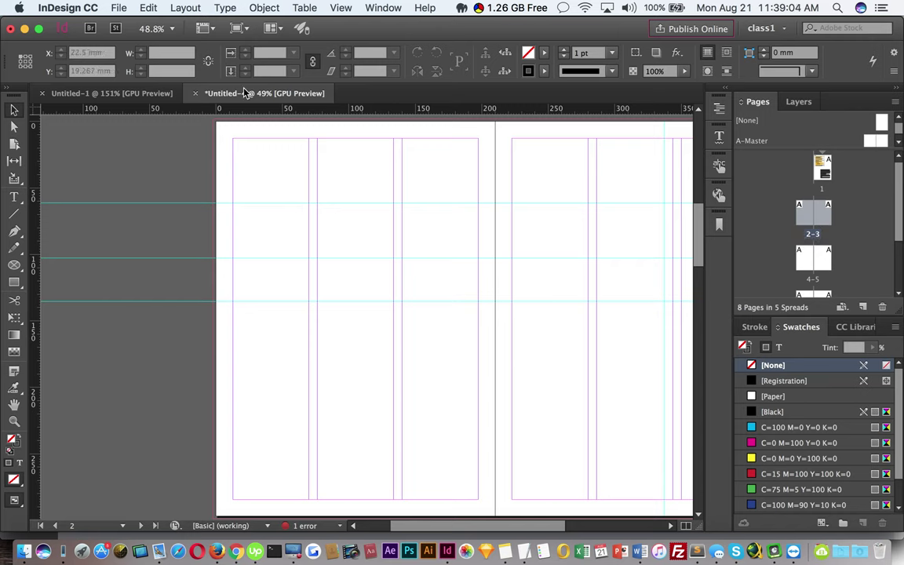
Add a horizontal guide across the whole 2–3 spread and another limited to page 2, both below the existing guides.
{"action": "left_click_drag", "start_coordinate": [174, 111], "coordinate": [176, 386]}
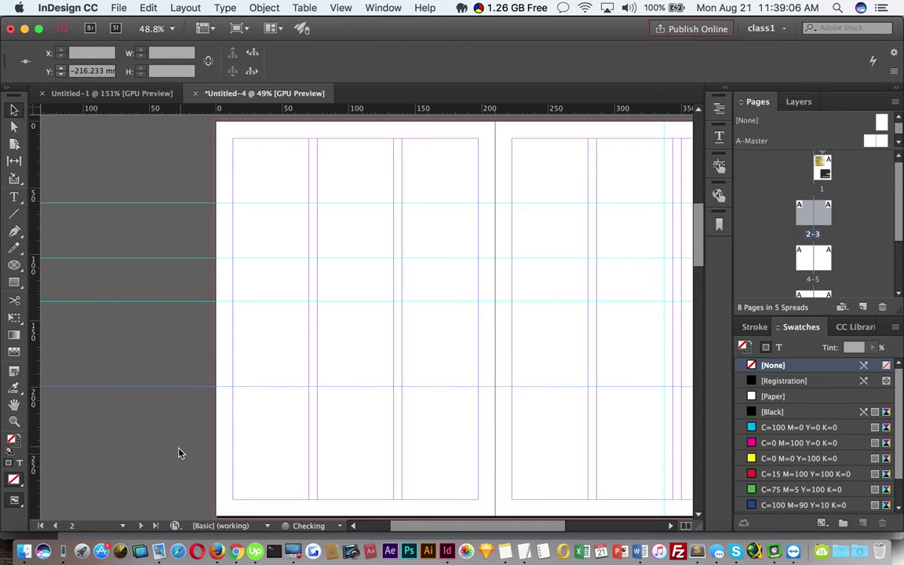
{"action": "left_click", "coordinate": [178, 454]}
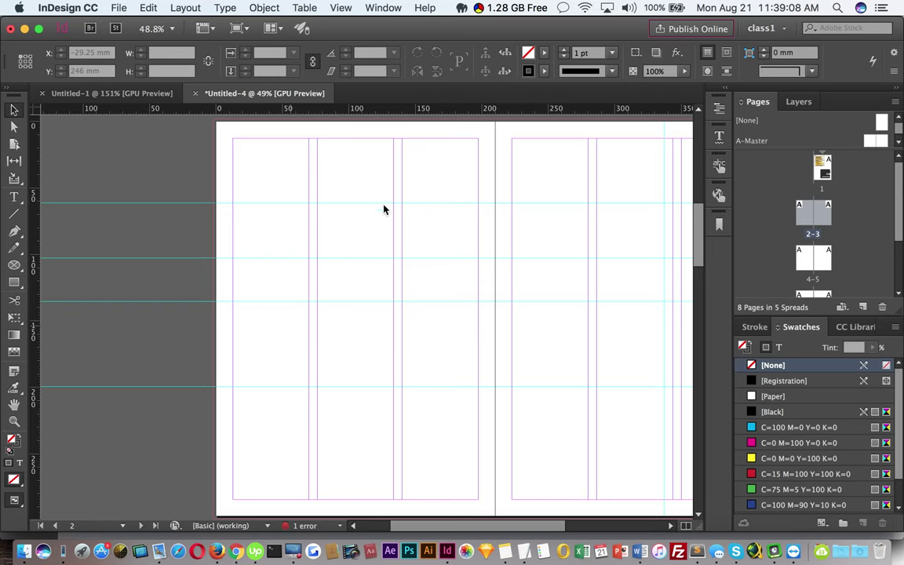
{"action": "left_click_drag", "start_coordinate": [381, 116], "coordinate": [368, 358]}
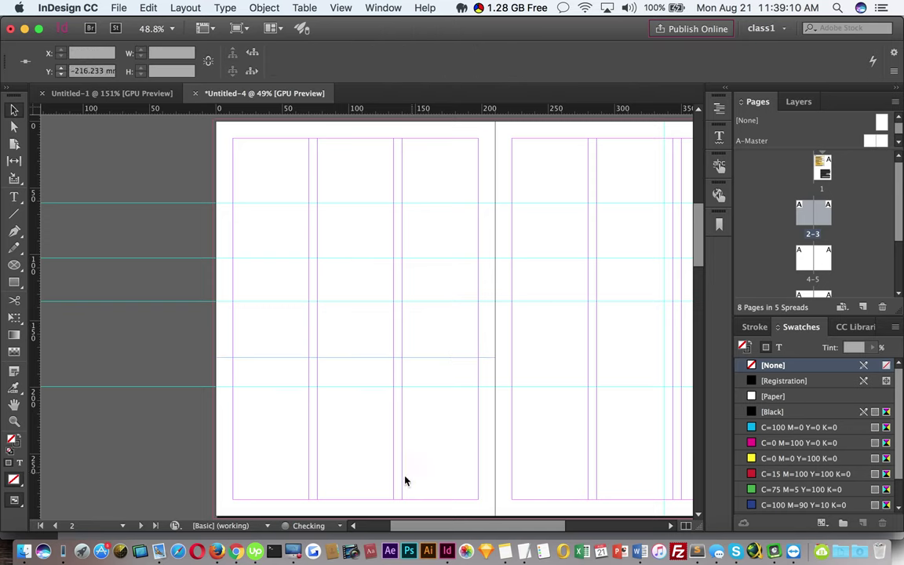
{"action": "left_click", "coordinate": [232, 453]}
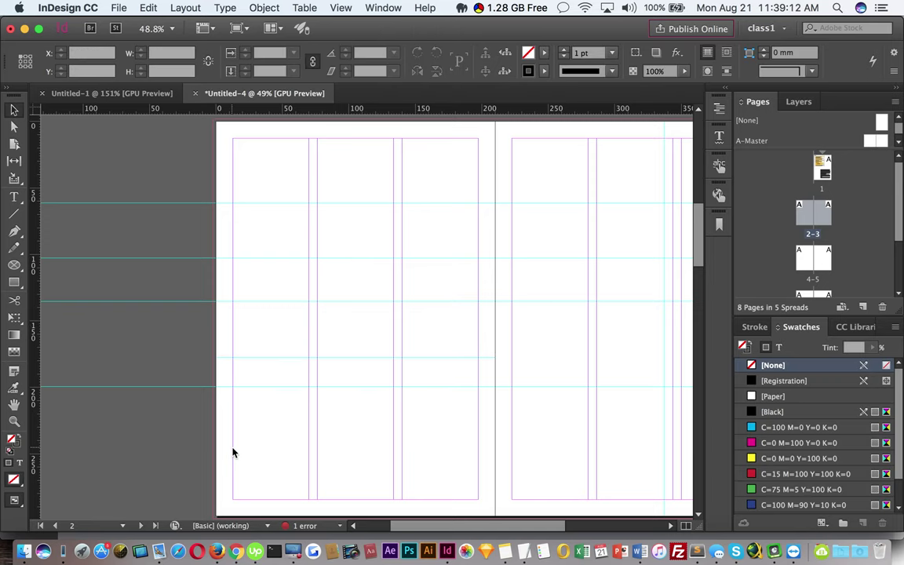
Check the ruler guide topics in the Notes course outline and return to page 1 of the InDesign document.
{"action": "key", "text": "super+Tab"}
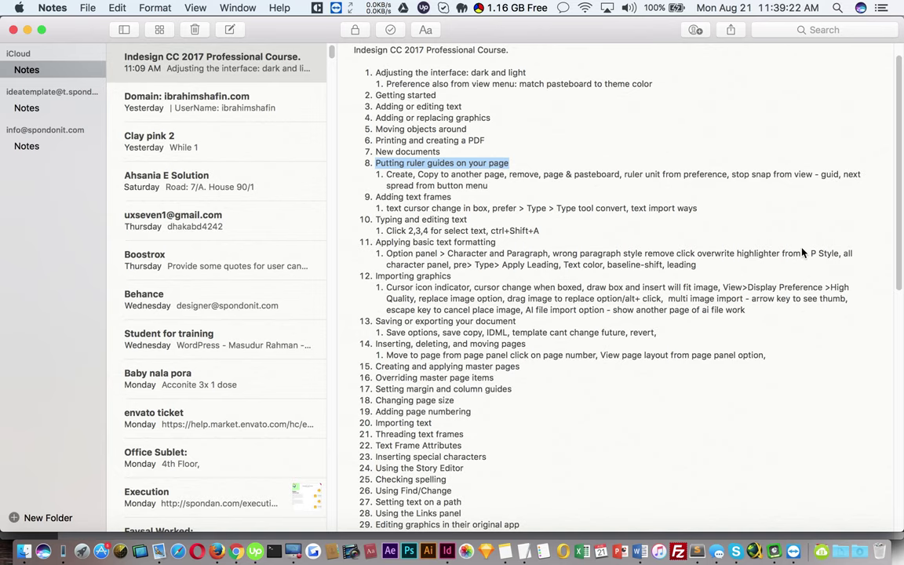
{"action": "key", "text": "super+Tab"}
{"action": "scroll", "coordinate": [551, 309], "scroll_direction": "up", "scroll_amount": 10}
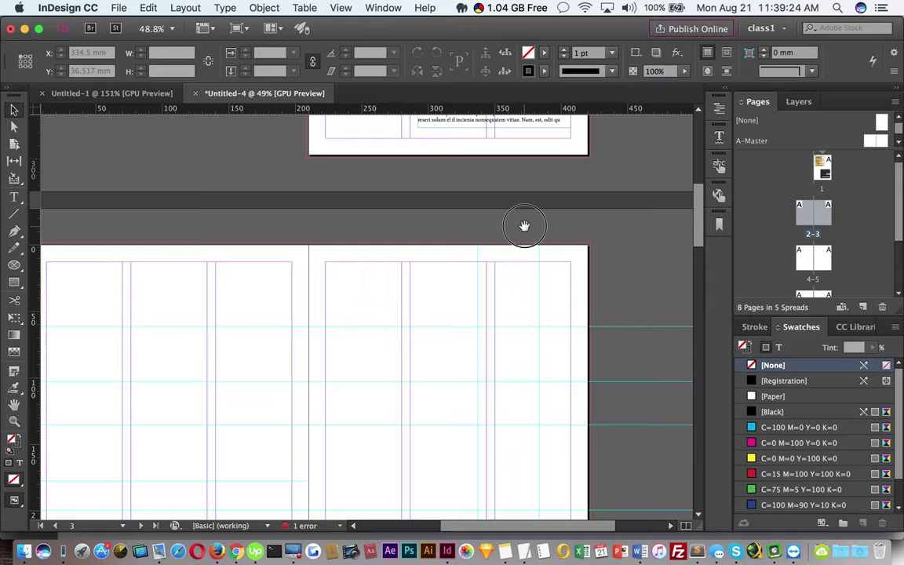
{"action": "double_click", "coordinate": [826, 179]}
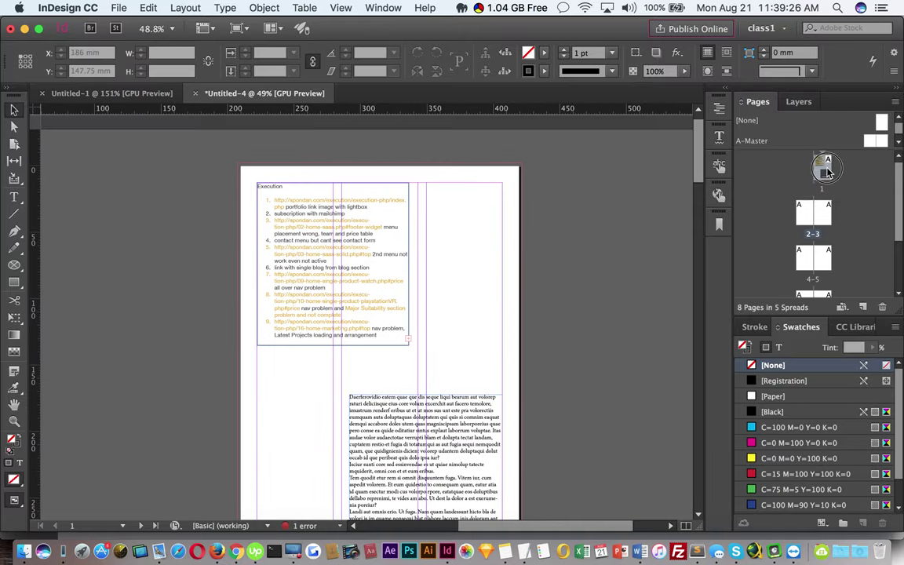
Set the stroke of the Execution list text frame on page 1 to None.
{"action": "left_click_drag", "start_coordinate": [347, 206], "coordinate": [466, 221]}
{"action": "left_click", "coordinate": [458, 292]}
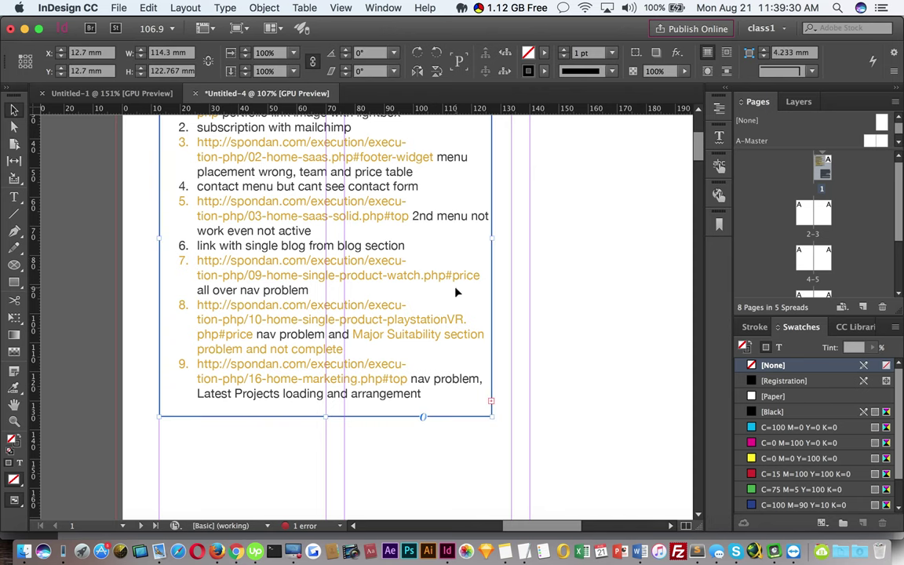
{"action": "left_click", "coordinate": [20, 463]}
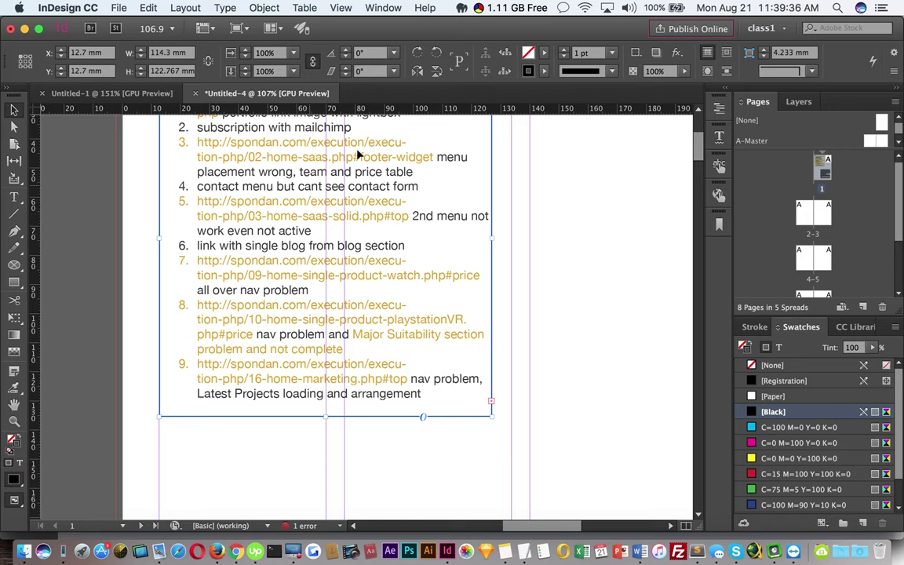
{"action": "left_click", "coordinate": [544, 72]}
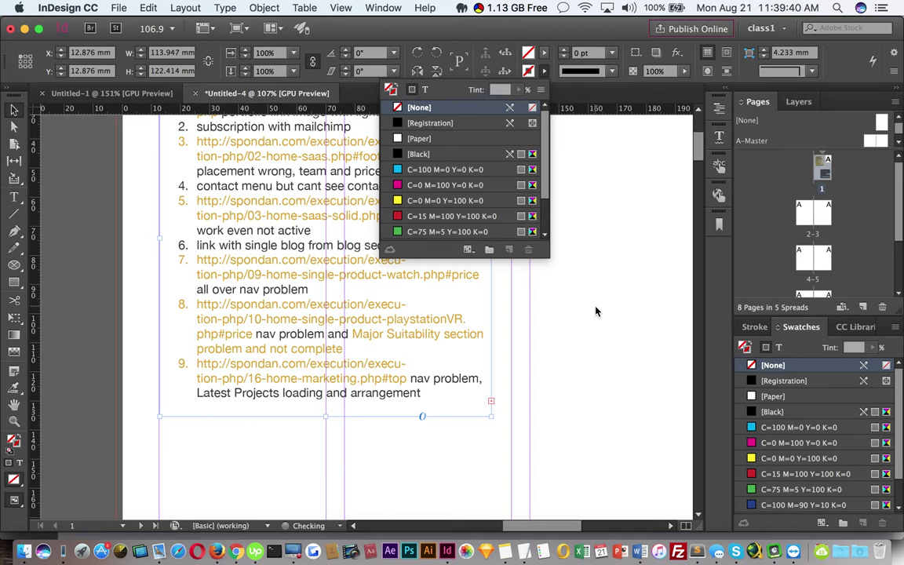
{"action": "left_click", "coordinate": [600, 347]}
Move the Execution frame right to the second column's right edge and stretch its left side back to the margin, 120.95 mm wide.
{"action": "scroll", "coordinate": [558, 315], "scroll_direction": "up", "scroll_amount": 3}
{"action": "left_click", "coordinate": [391, 286]}
{"action": "left_click_drag", "start_coordinate": [369, 322], "coordinate": [388, 325]}
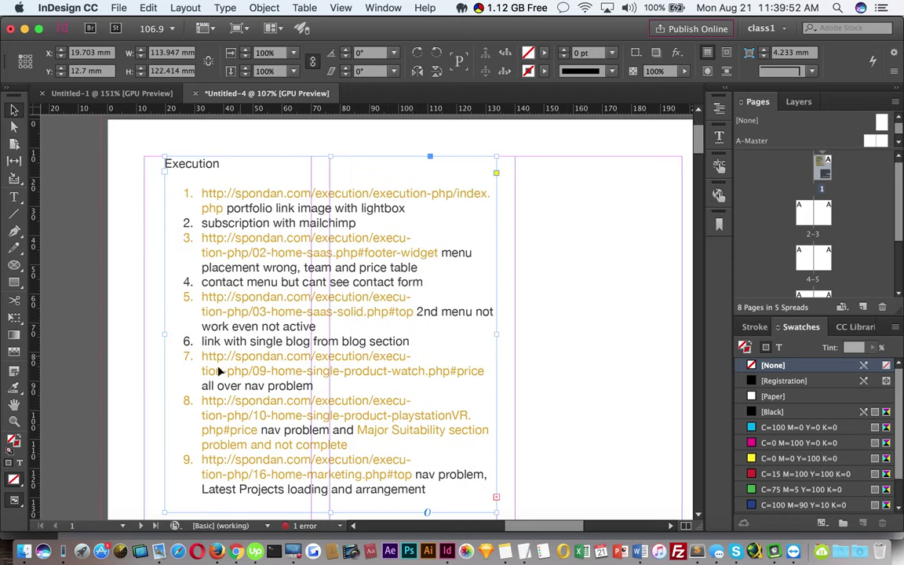
{"action": "left_click_drag", "start_coordinate": [167, 338], "coordinate": [148, 337]}
Turn off Snap to Guides for the document.
{"action": "scroll", "coordinate": [547, 364], "scroll_direction": "down", "scroll_amount": 10}
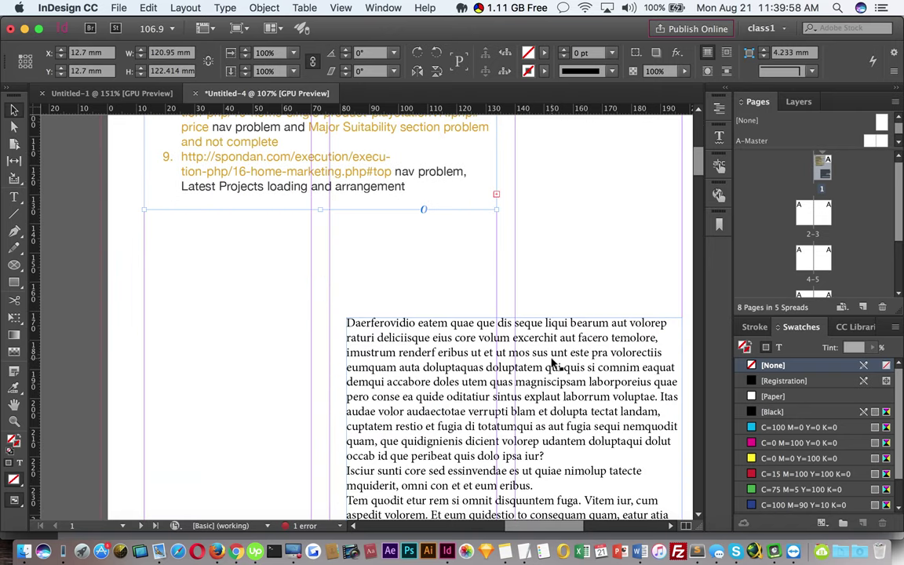
{"action": "scroll", "coordinate": [553, 364], "scroll_direction": "up", "scroll_amount": 5}
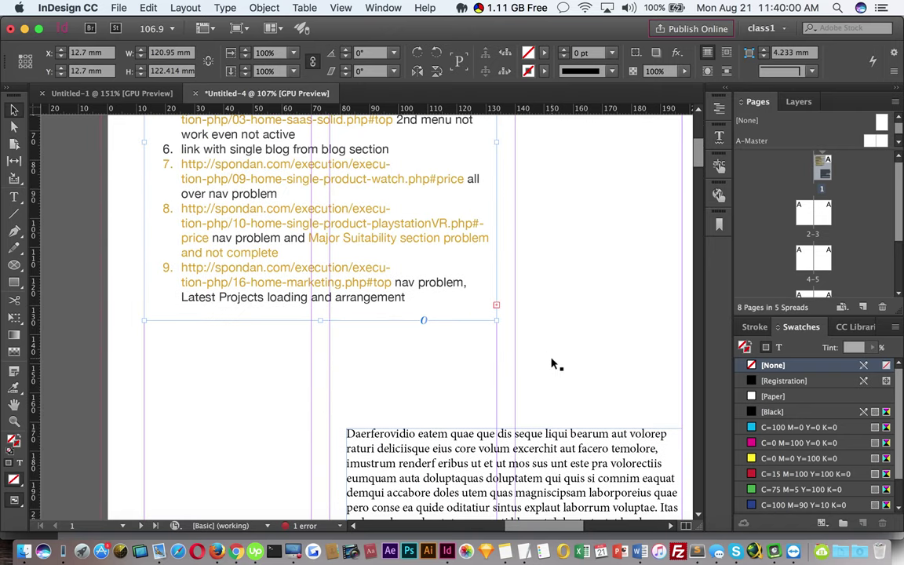
{"action": "scroll", "coordinate": [563, 366], "scroll_direction": "up", "scroll_amount": 7}
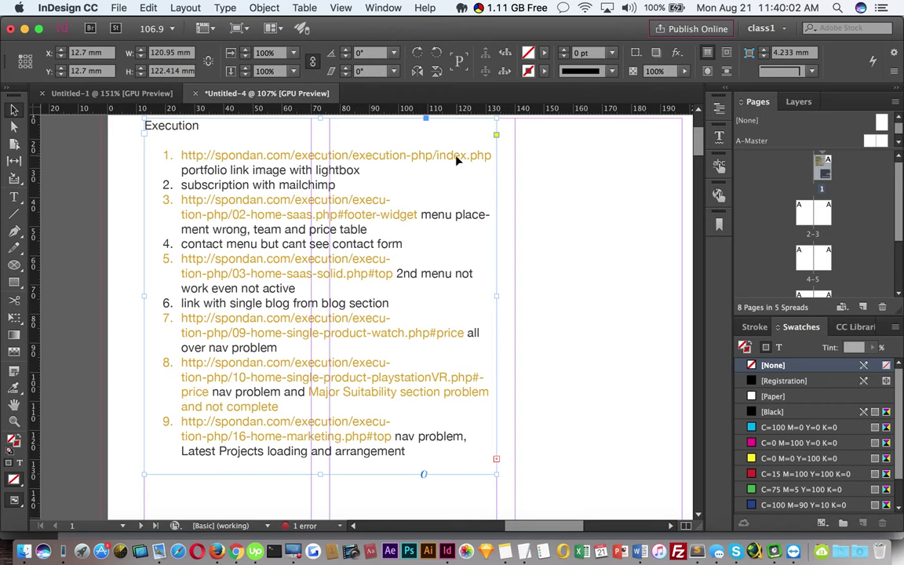
{"action": "left_click", "coordinate": [340, 8]}
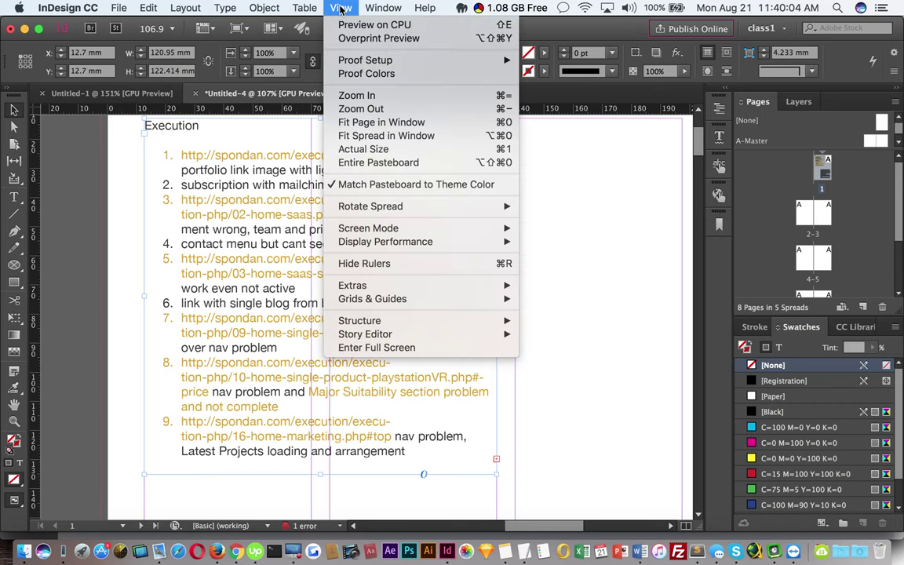
{"action": "mouse_move", "coordinate": [415, 303]}
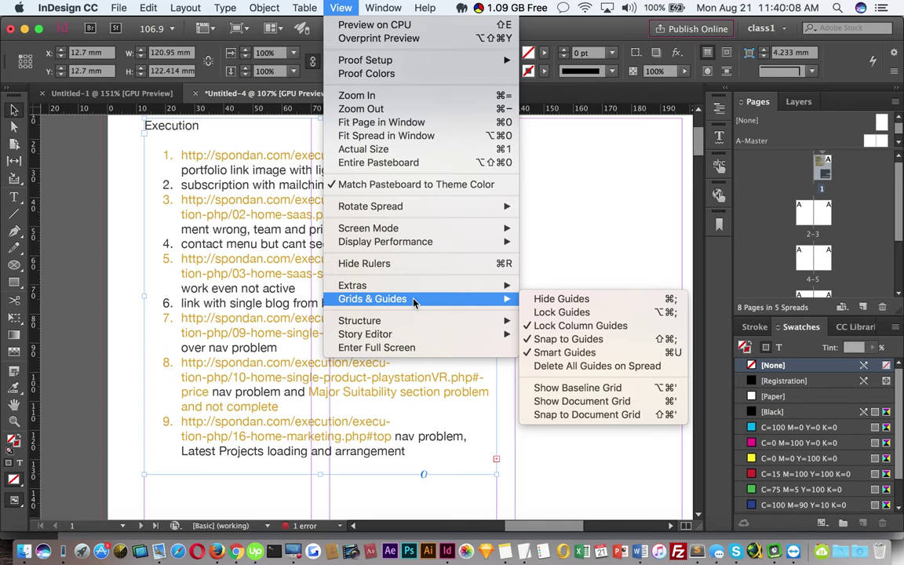
{"action": "left_click", "coordinate": [592, 343]}
Add a horizontal guide at about 141 mm on page 1 and extend the Execution frame's bottom edge slightly past it.
{"action": "left_click_drag", "start_coordinate": [563, 107], "coordinate": [541, 493]}
{"action": "scroll", "coordinate": [569, 404], "scroll_direction": "down", "scroll_amount": 10}
{"action": "scroll", "coordinate": [403, 347], "scroll_direction": "up", "scroll_amount": 4}
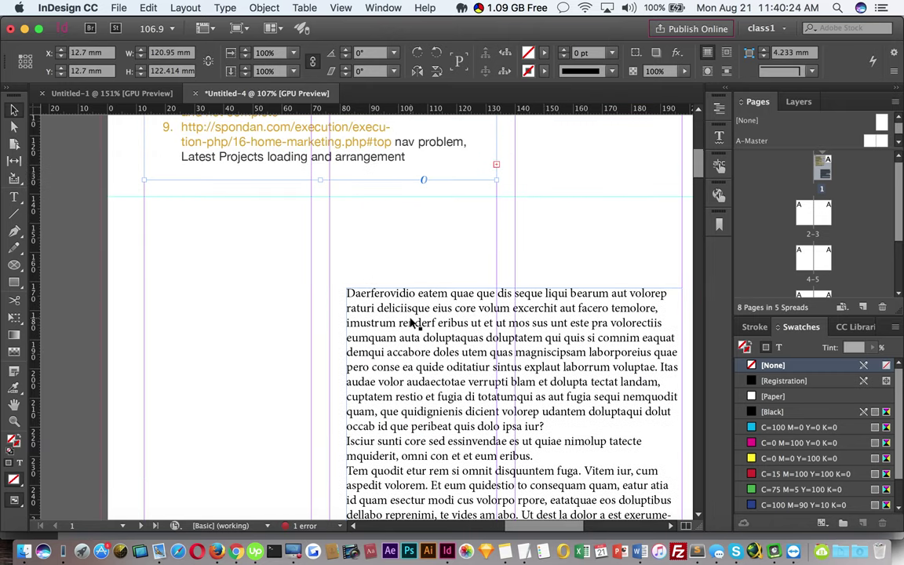
{"action": "left_click_drag", "start_coordinate": [321, 180], "coordinate": [327, 204]}
Turn Snap to Guides on and snap the Execution frame's bottom edge to the horizontal guide, making it 128.05 mm high.
{"action": "left_click", "coordinate": [341, 7]}
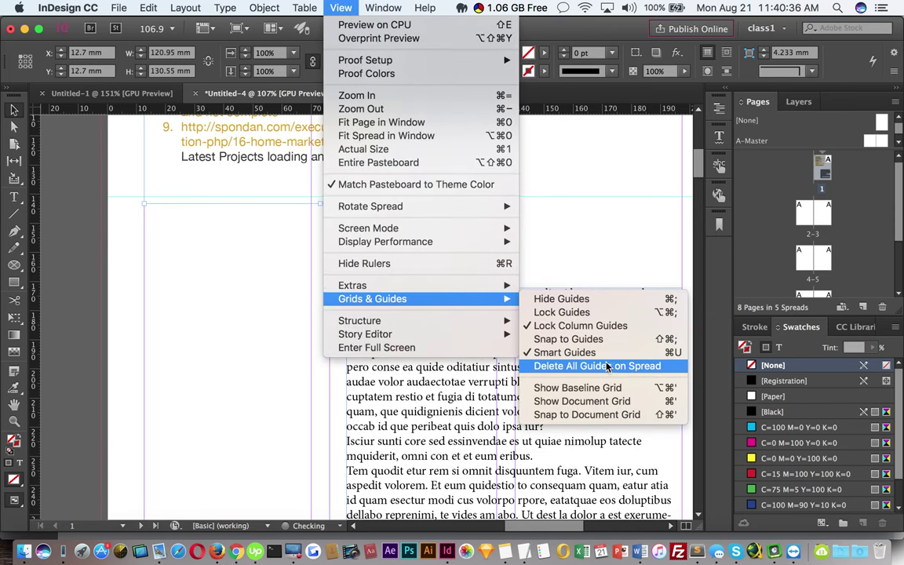
{"action": "left_click", "coordinate": [568, 339]}
{"action": "mouse_move", "coordinate": [321, 205]}
{"action": "left_mouse_down"}
{"action": "mouse_move", "coordinate": [314, 191]}
{"action": "mouse_move", "coordinate": [325, 207]}
{"action": "mouse_move", "coordinate": [327, 196]}
{"action": "left_mouse_up"}
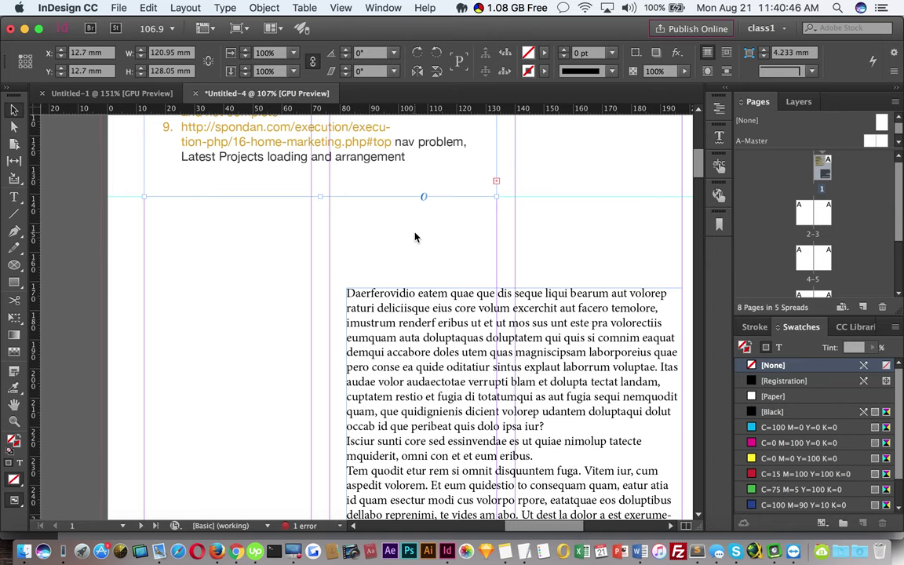
Extend the placeholder text frame's left edge to the second column's left guide at X 76.35 mm.
{"action": "scroll", "coordinate": [426, 248], "scroll_direction": "down", "scroll_amount": 5}
{"action": "left_click", "coordinate": [390, 224]}
{"action": "left_click_drag", "start_coordinate": [347, 333], "coordinate": [330, 333]}
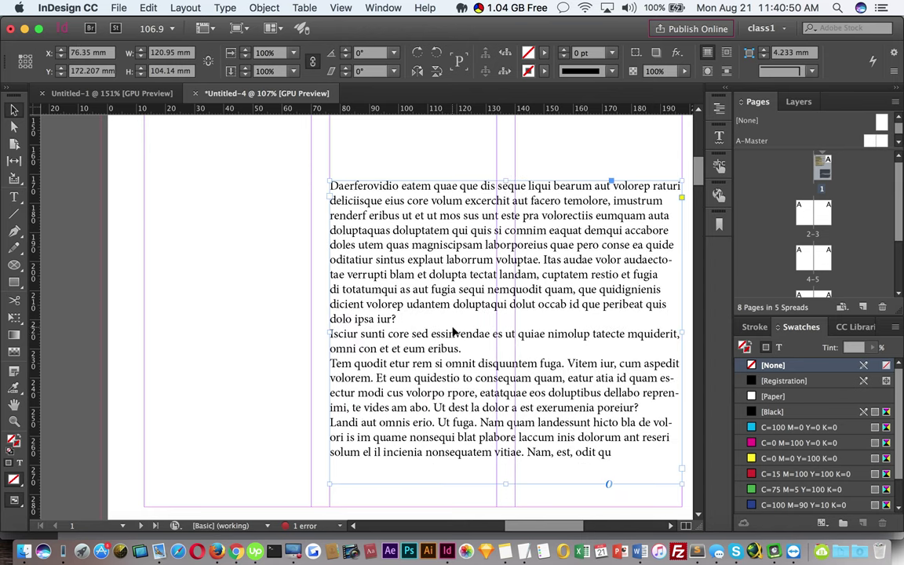
{"action": "key", "text": "ctrl+z"}
Select the Execution text frame and check the Snap to Guides setting among the grid and guide options.
{"action": "left_click", "coordinate": [362, 283]}
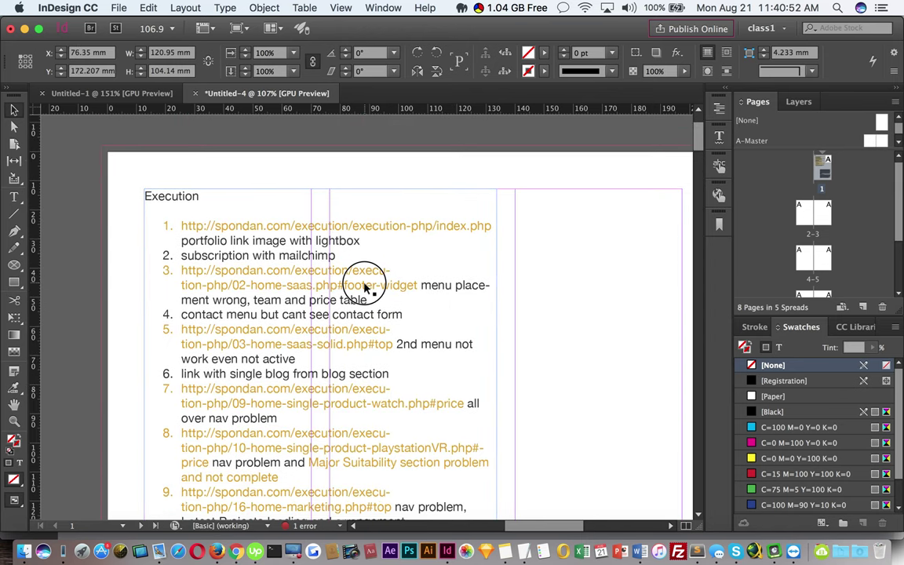
{"action": "left_click", "coordinate": [394, 9]}
{"action": "mouse_move", "coordinate": [478, 330]}
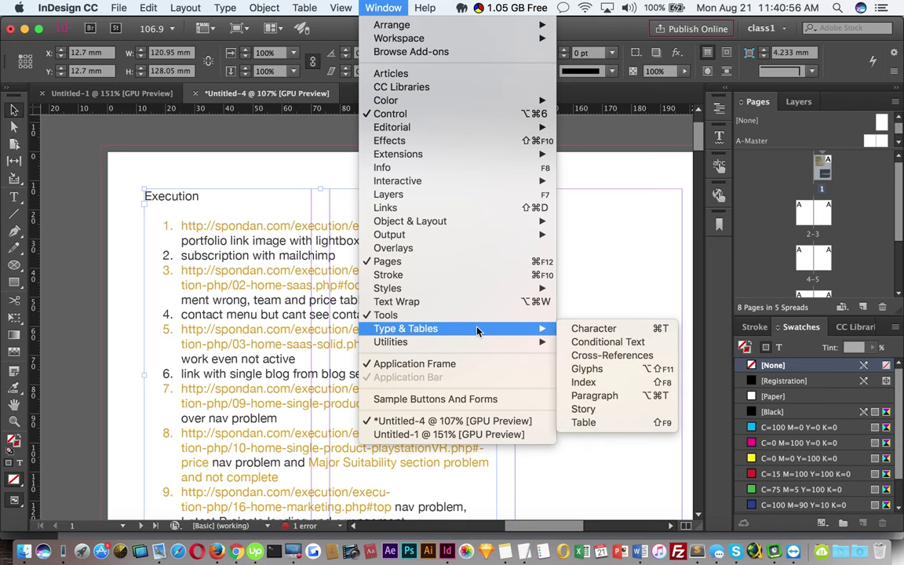
{"action": "mouse_move", "coordinate": [357, 7]}
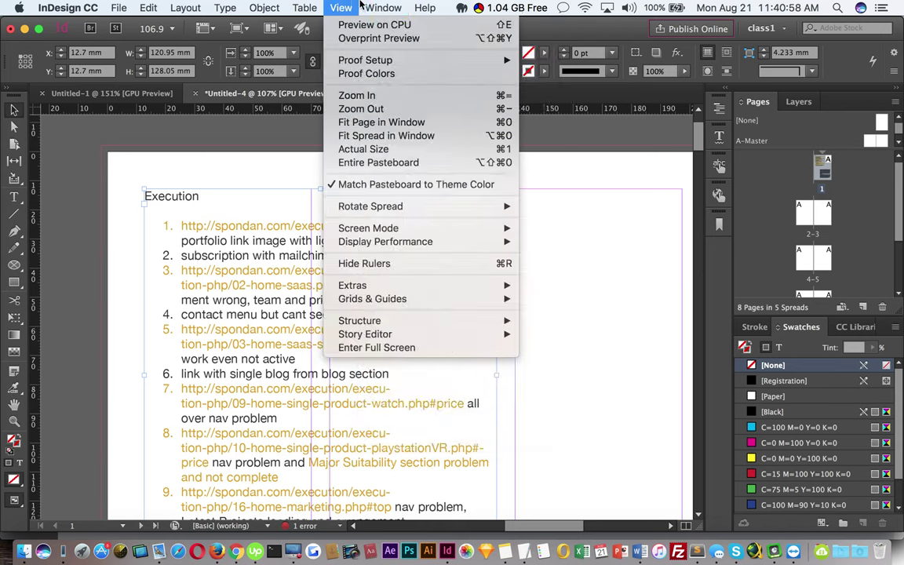
{"action": "mouse_move", "coordinate": [318, 6]}
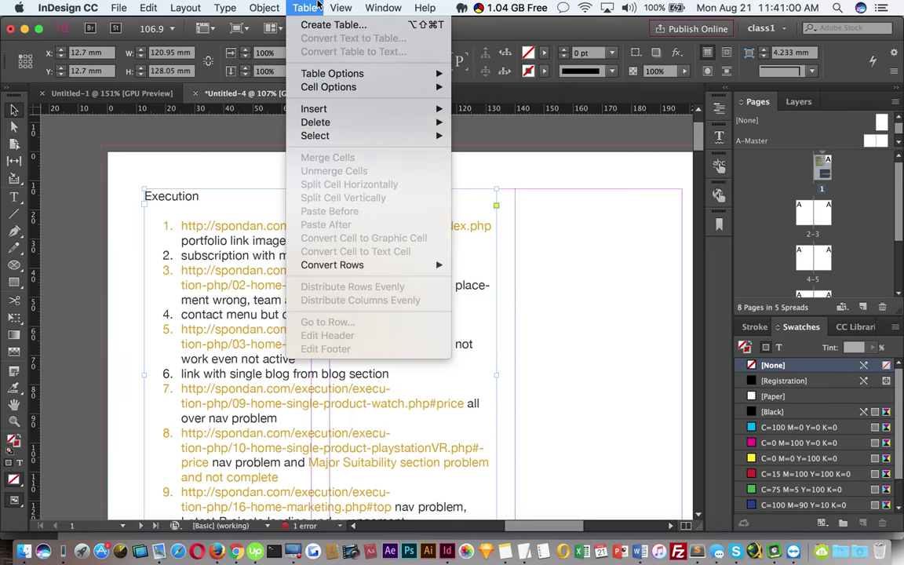
{"action": "mouse_move", "coordinate": [445, 292]}
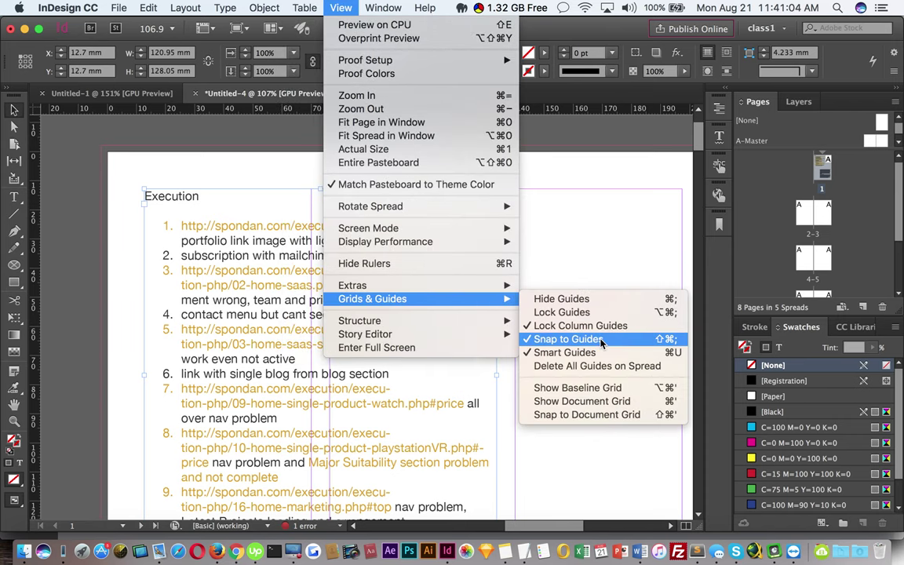
{"action": "left_click", "coordinate": [632, 213]}
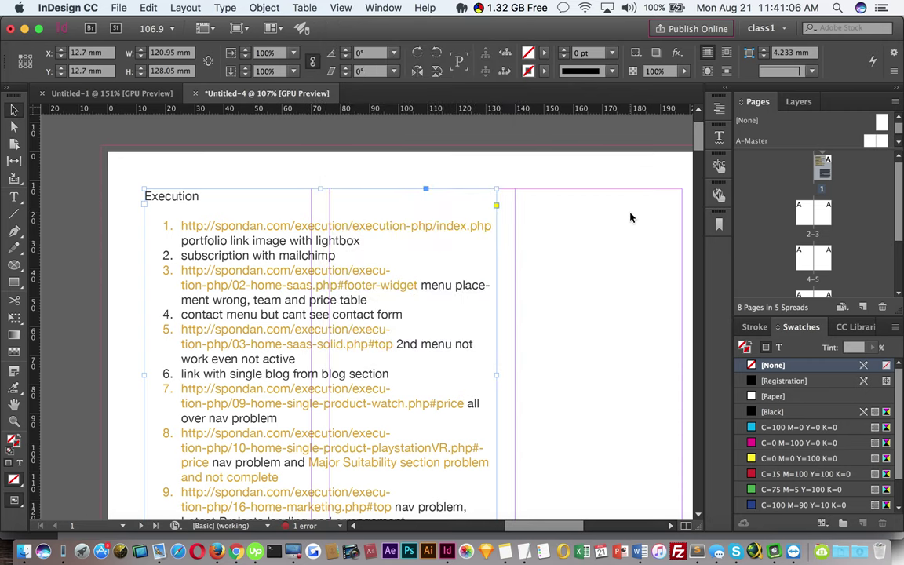
Switch to Notes and highlight the "Adding text frames" topic in the course outline.
{"action": "key", "text": "super+Tab"}
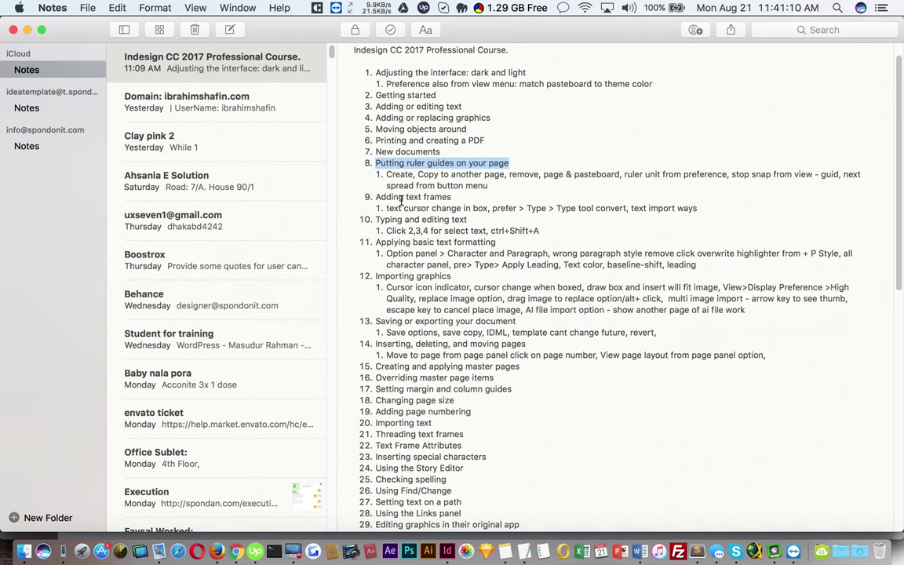
{"action": "left_click_drag", "start_coordinate": [509, 196], "coordinate": [390, 197]}
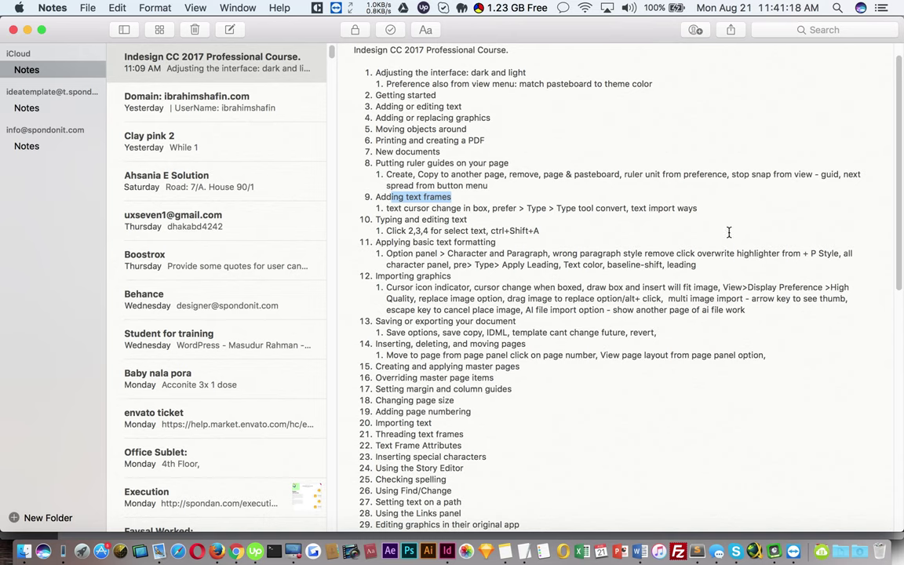
Switch to InDesign and move the Execution text frame off the page onto the pasteboard, at about X 204 mm, Y 24.95 mm.
{"action": "key", "text": "super+Tab"}
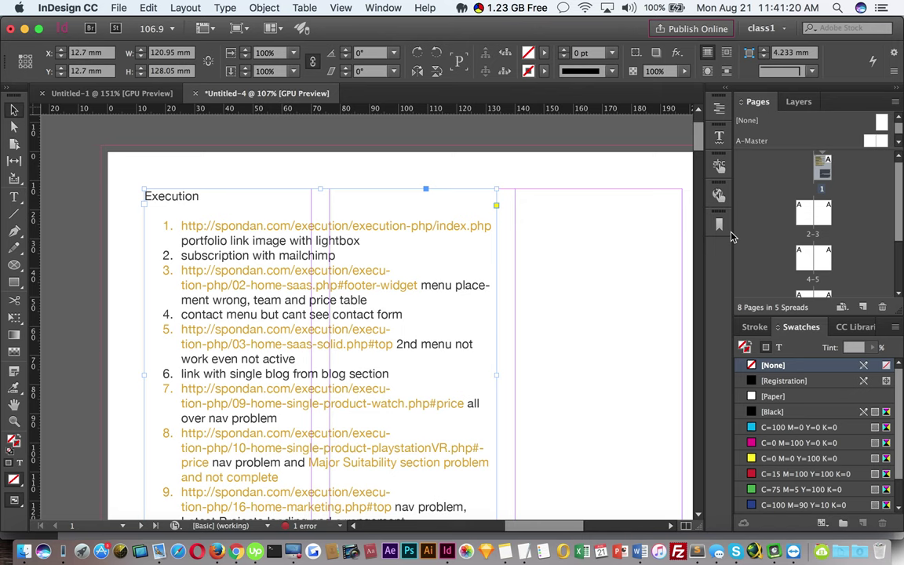
{"action": "left_click", "coordinate": [563, 264]}
{"action": "key", "text": "super+minus"}
{"action": "key", "text": "super+minus"}
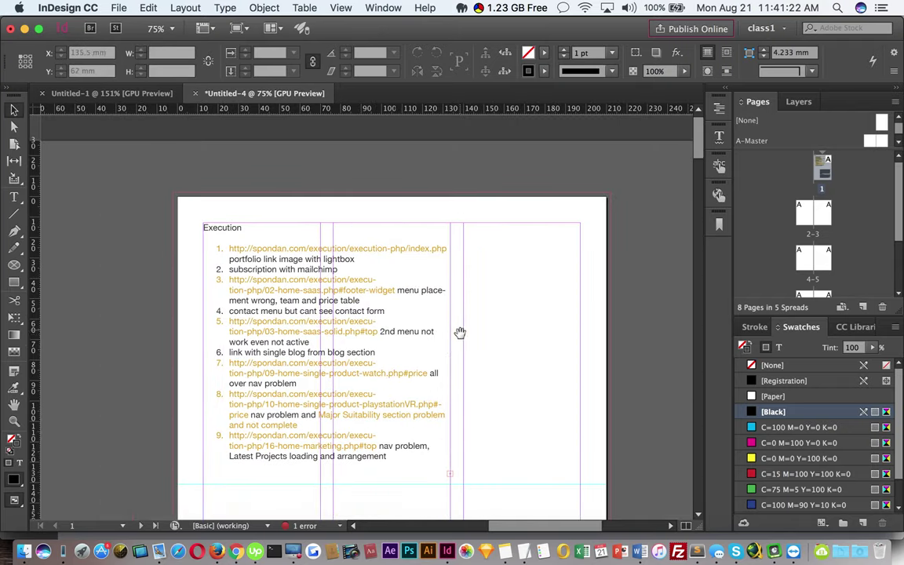
{"action": "mouse_move", "coordinate": [417, 292]}
{"action": "left_mouse_down"}
{"action": "mouse_move", "coordinate": [462, 238]}
{"action": "mouse_move", "coordinate": [533, 413]}
{"action": "mouse_move", "coordinate": [335, 364]}
{"action": "mouse_move", "coordinate": [359, 332]}
{"action": "left_mouse_up"}
{"action": "scroll", "coordinate": [359, 332], "scroll_direction": "right", "scroll_amount": 10}
{"action": "scroll", "coordinate": [414, 257], "scroll_direction": "down", "scroll_amount": 5}
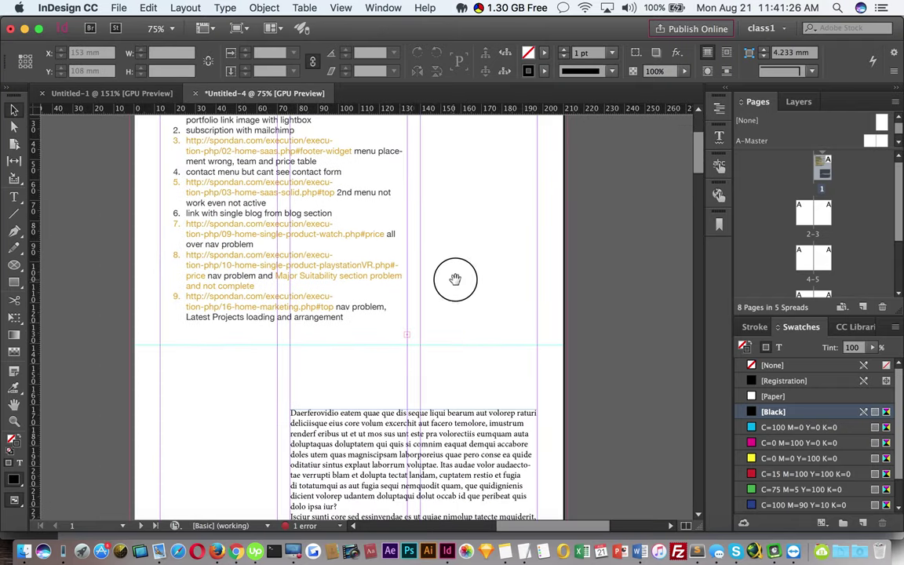
{"action": "scroll", "coordinate": [456, 277], "scroll_direction": "up", "scroll_amount": 4}
{"action": "left_click_drag", "start_coordinate": [186, 280], "coordinate": [576, 305]}
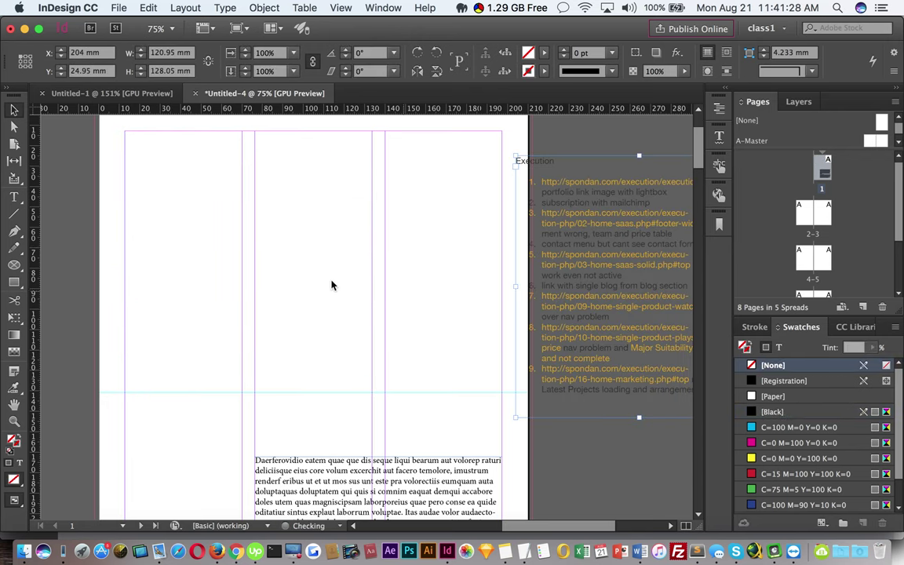
Draw an elliptical frame about 59.85 by 68 mm near the first column's top and an empty rectangular graphic frame beside it.
{"action": "left_click", "coordinate": [14, 264]}
{"action": "left_click_drag", "start_coordinate": [133, 152], "coordinate": [254, 291]}
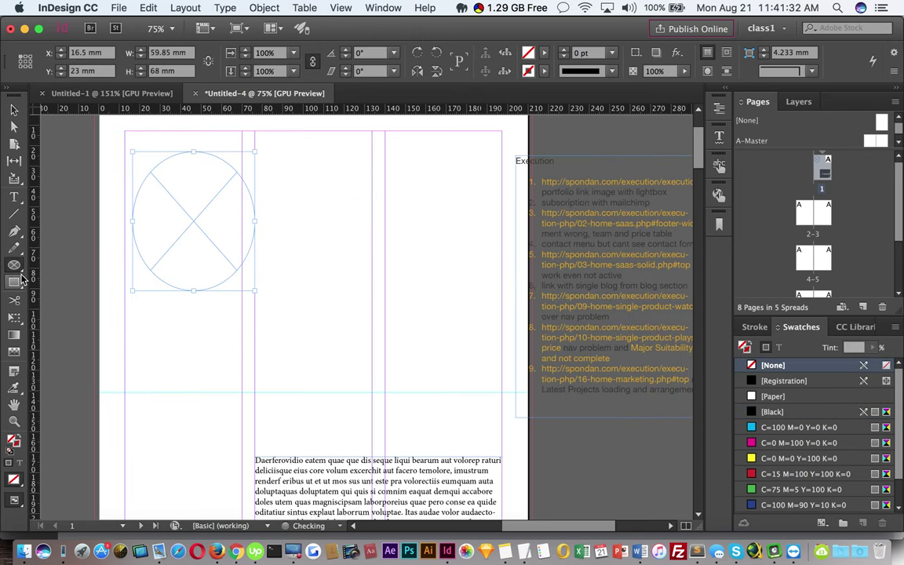
{"action": "left_click_drag", "start_coordinate": [14, 265], "coordinate": [54, 271]}
{"action": "left_click_drag", "start_coordinate": [283, 158], "coordinate": [391, 281]}
Draw a rectangle about 81.5 by 36 mm with a 1 pt black stroke beneath the elliptical frame.
{"action": "left_click", "coordinate": [14, 282]}
{"action": "left_click_drag", "start_coordinate": [147, 312], "coordinate": [314, 385]}
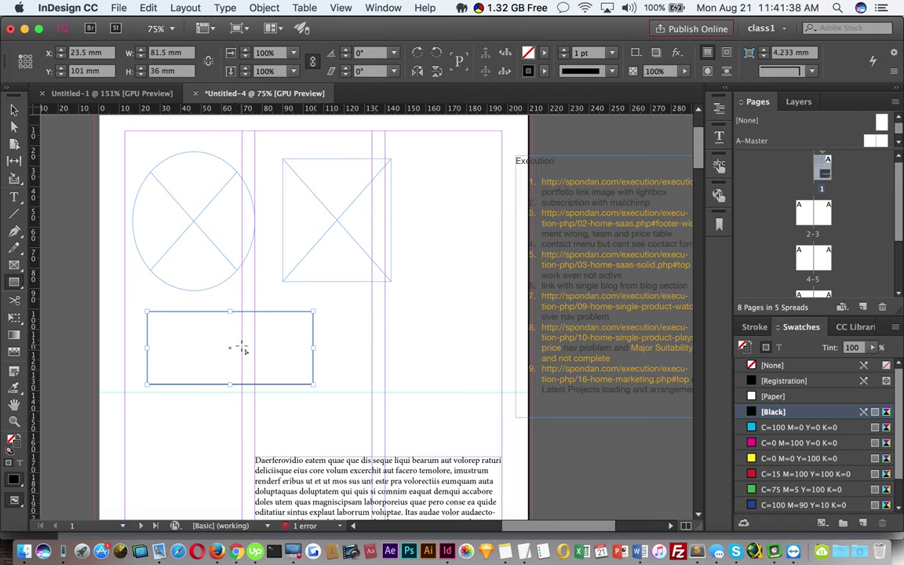
{"action": "scroll", "coordinate": [189, 230], "scroll_direction": "left", "scroll_amount": 5}
{"action": "scroll", "coordinate": [189, 230], "scroll_direction": "up", "scroll_amount": 2}
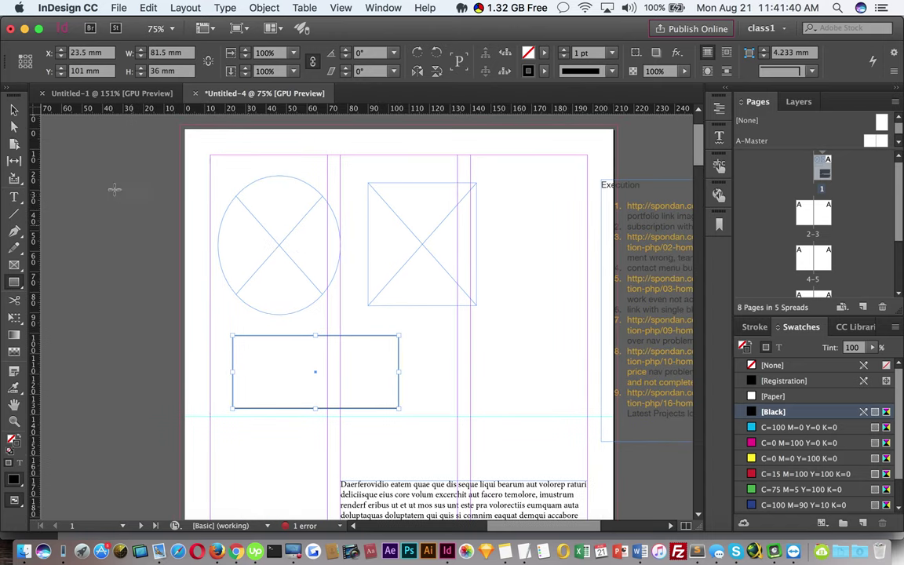
{"action": "left_click", "coordinate": [14, 110]}
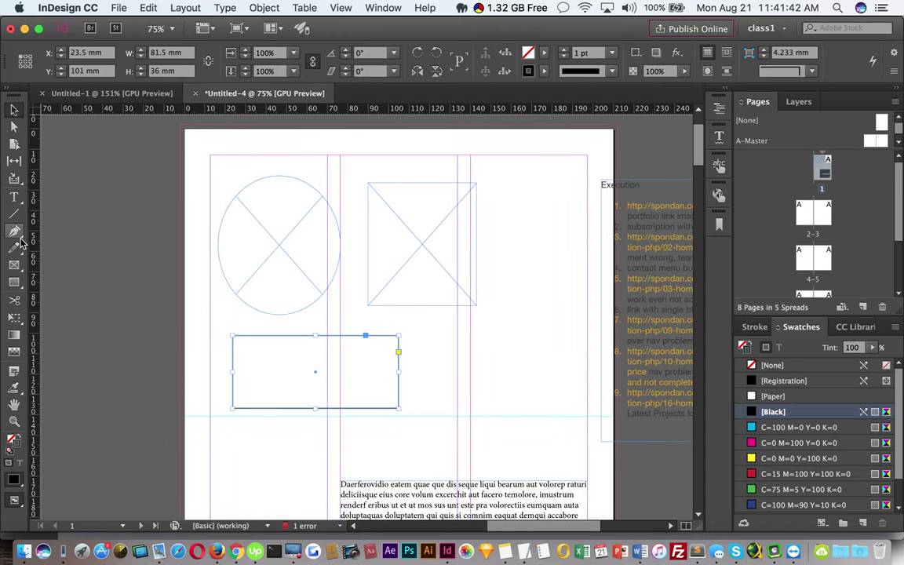
Draw an empty text frame on the pasteboard beside the elliptical frame and deselect it.
{"action": "key", "text": "t"}
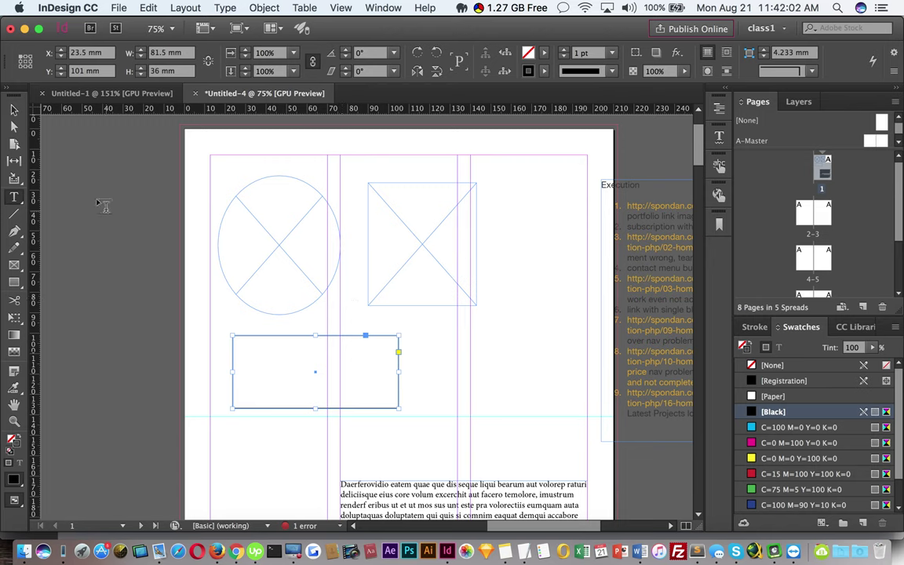
{"action": "left_click_drag", "start_coordinate": [70, 184], "coordinate": [191, 295]}
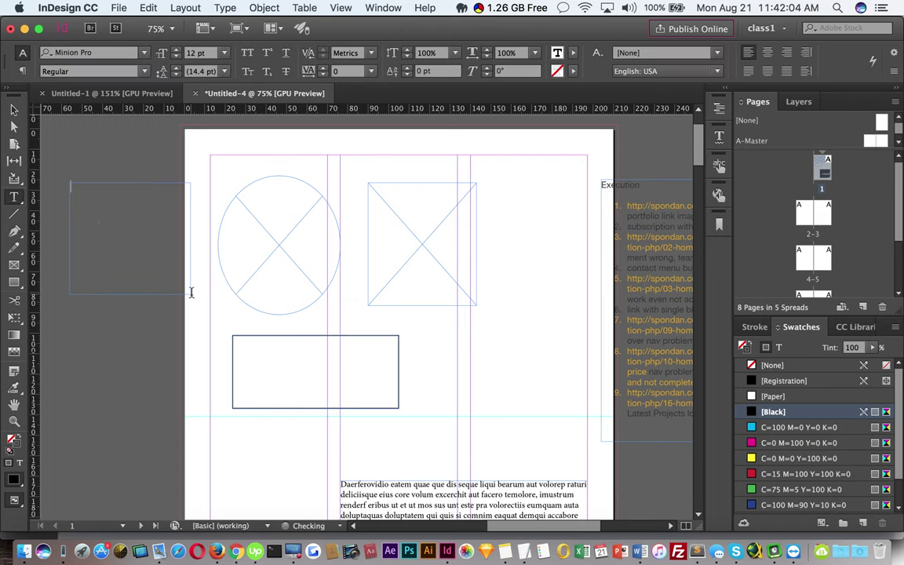
{"action": "left_click", "coordinate": [13, 110]}
{"action": "left_click", "coordinate": [71, 363]}
Convert the elliptical frame into a text frame with the Type tool and select it as an object.
{"action": "left_click", "coordinate": [13, 198]}
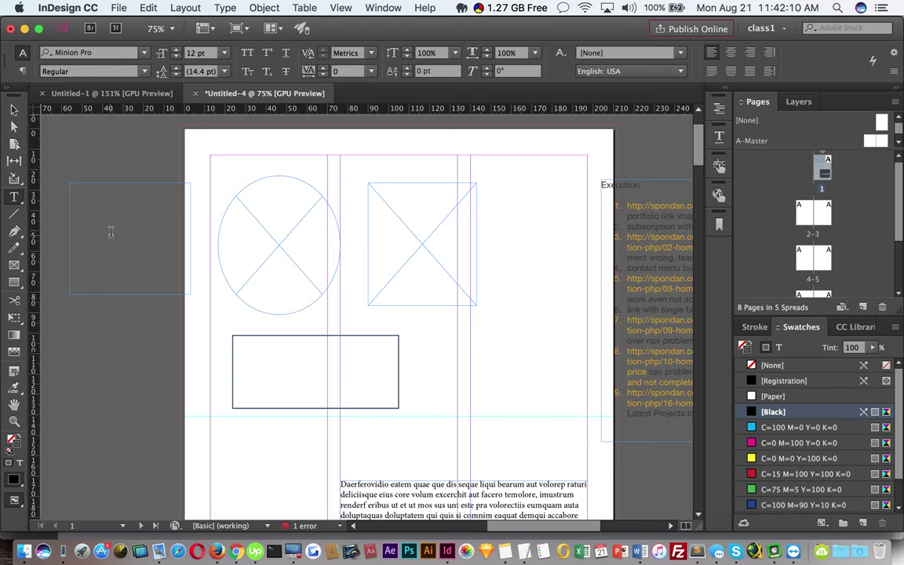
{"action": "left_click", "coordinate": [260, 263]}
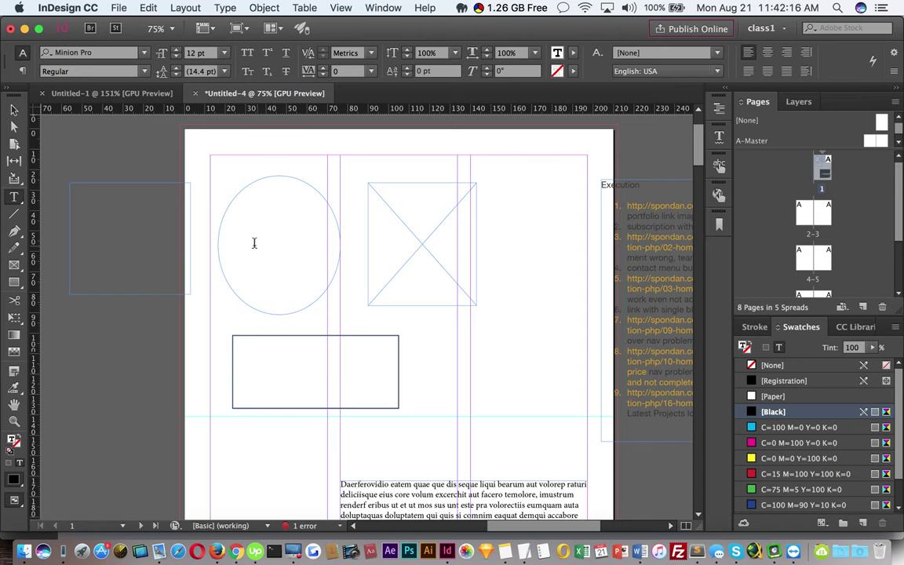
{"action": "left_click", "coordinate": [14, 110]}
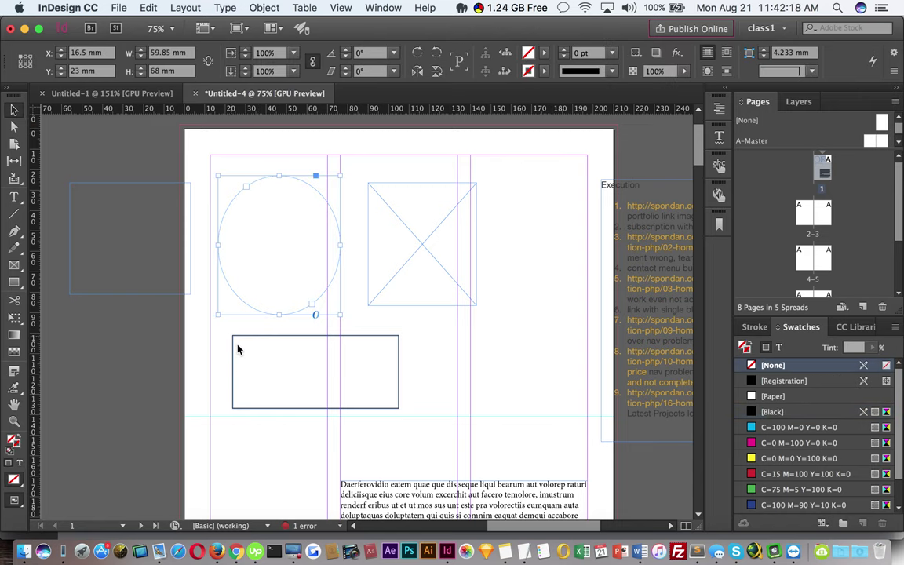
{"action": "scroll", "coordinate": [330, 371], "scroll_direction": "down", "scroll_amount": 10}
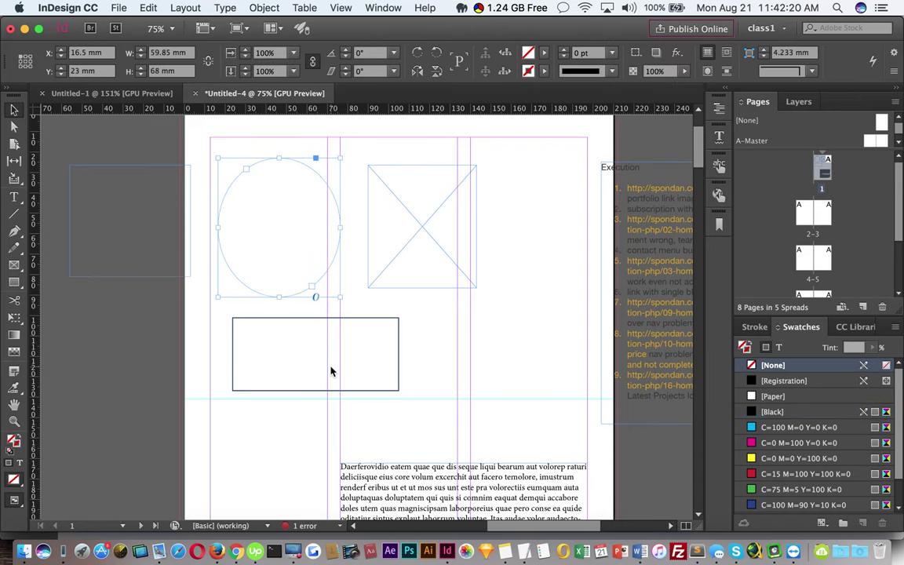
{"action": "scroll", "coordinate": [331, 371], "scroll_direction": "up", "scroll_amount": 10}
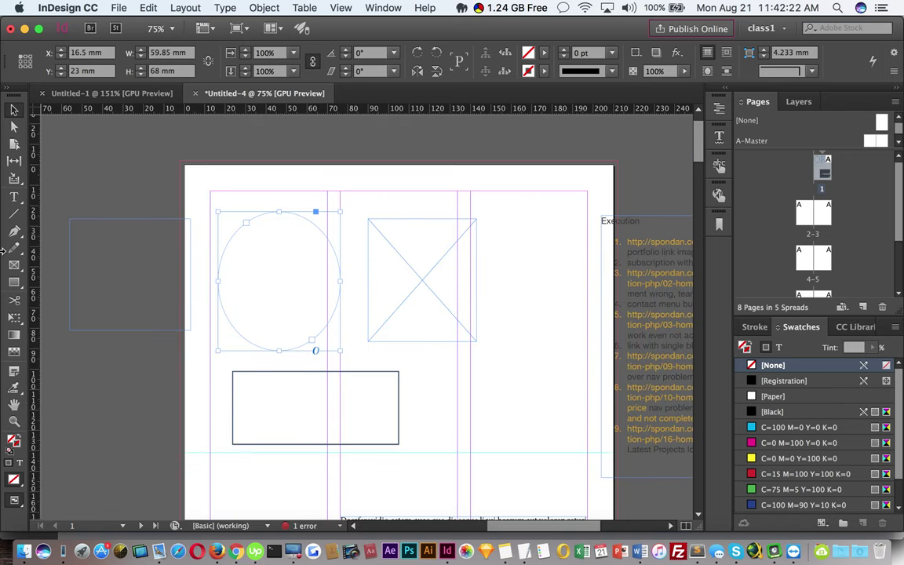
Convert the black-stroked rectangle into a text frame with the Type tool and select it as an object.
{"action": "left_click", "coordinate": [15, 197]}
{"action": "left_click", "coordinate": [281, 406]}
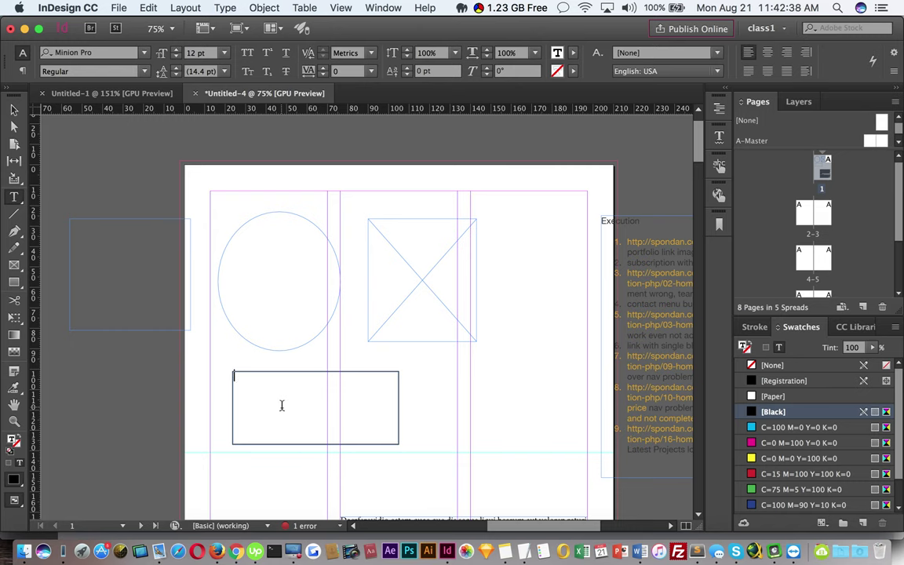
{"action": "left_click", "coordinate": [15, 110]}
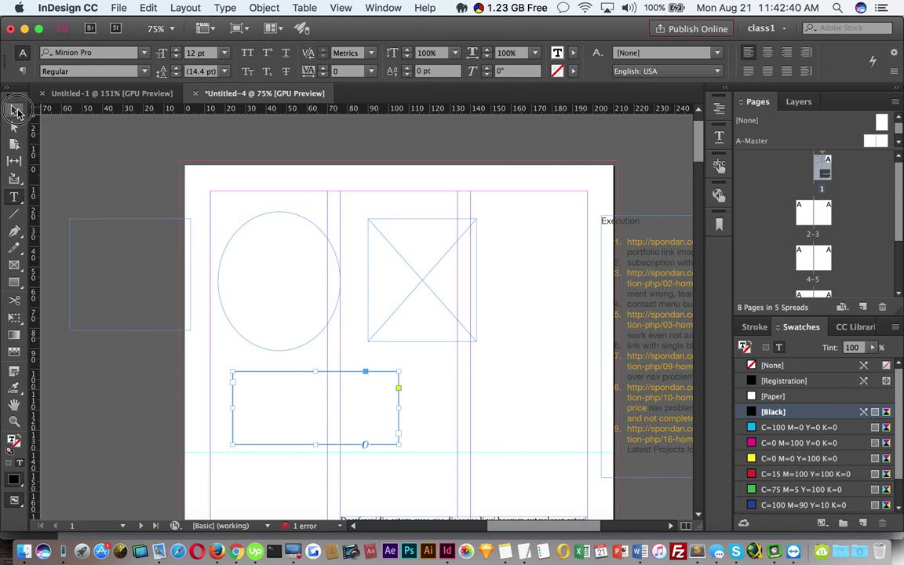
Undo the black-stroked rectangle's conversion to a text frame and select the plain rectangle.
{"action": "key", "text": "super+alt+bracketleft"}
{"action": "left_click", "coordinate": [432, 402]}
{"action": "left_click", "coordinate": [364, 420]}
{"action": "key", "text": "z"}
{"action": "left_click", "coordinate": [295, 399]}
{"action": "left_click_drag", "start_coordinate": [294, 398], "coordinate": [399, 320]}
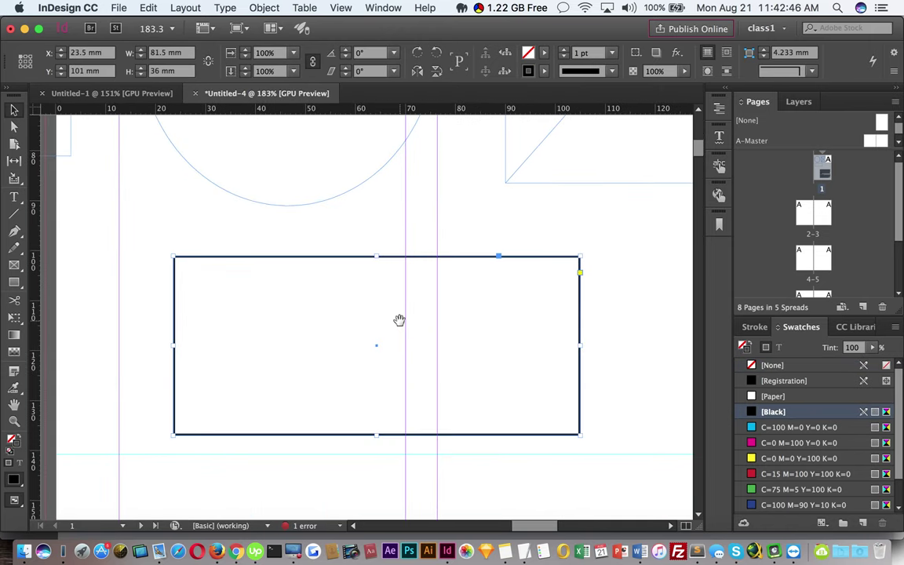
{"action": "left_click", "coordinate": [267, 322]}
{"action": "left_click", "coordinate": [217, 256]}
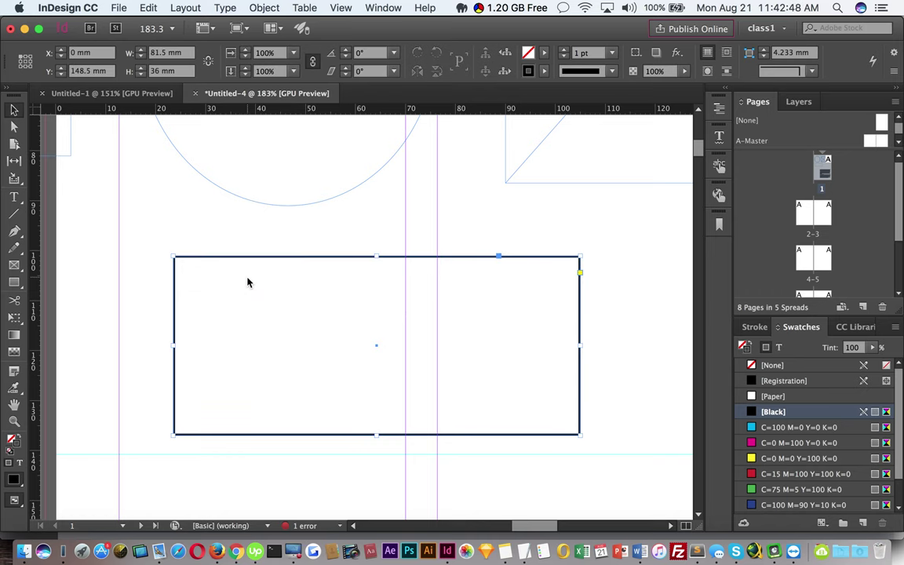
Try the Type tool inside the selected rectangle to turn it into a text frame, and undo that conversion.
{"action": "key", "text": "t"}
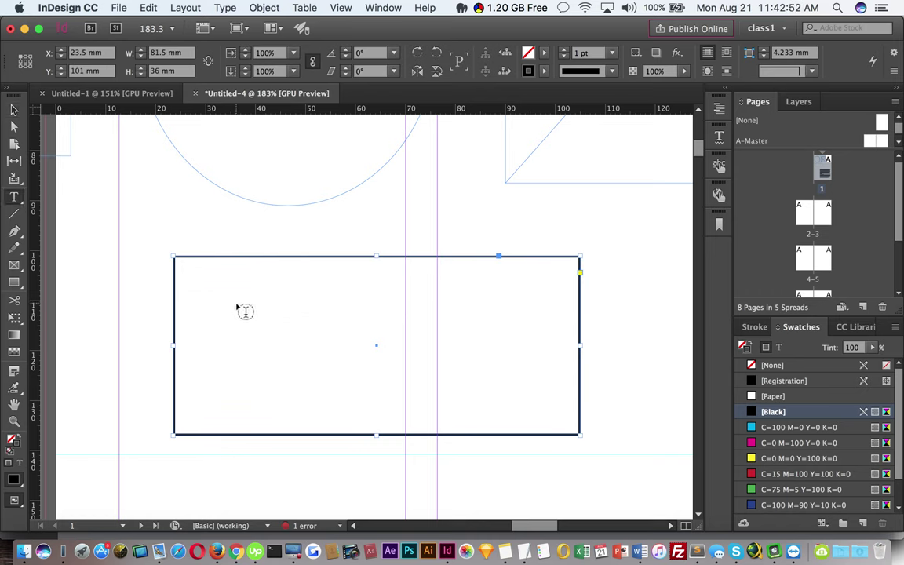
{"action": "left_click", "coordinate": [220, 291]}
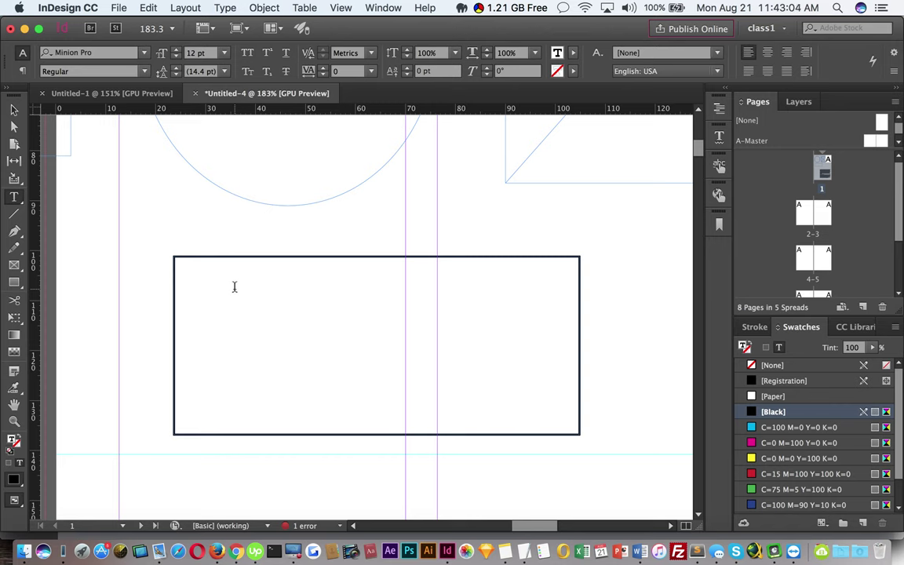
{"action": "key", "text": "Escape"}
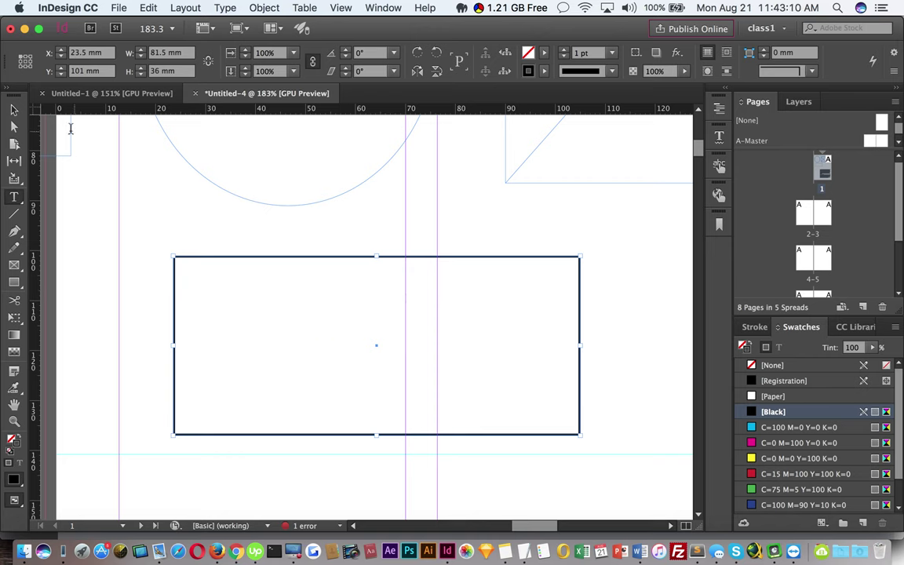
{"action": "left_click", "coordinate": [14, 111]}
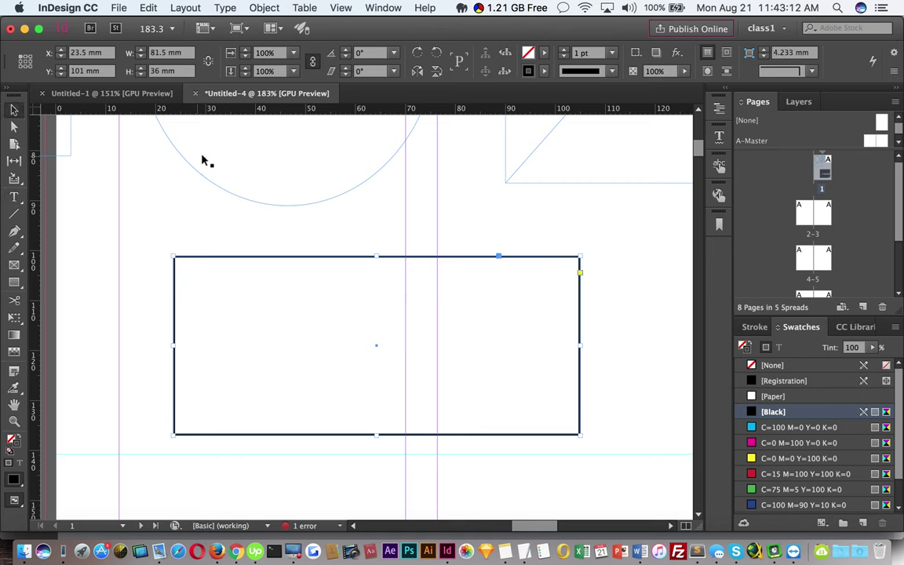
Turn off "Type Tool Converts Frames to Text Frames" in the Type preferences, apply it and deselect the rectangle.
{"action": "key", "text": "super+k"}
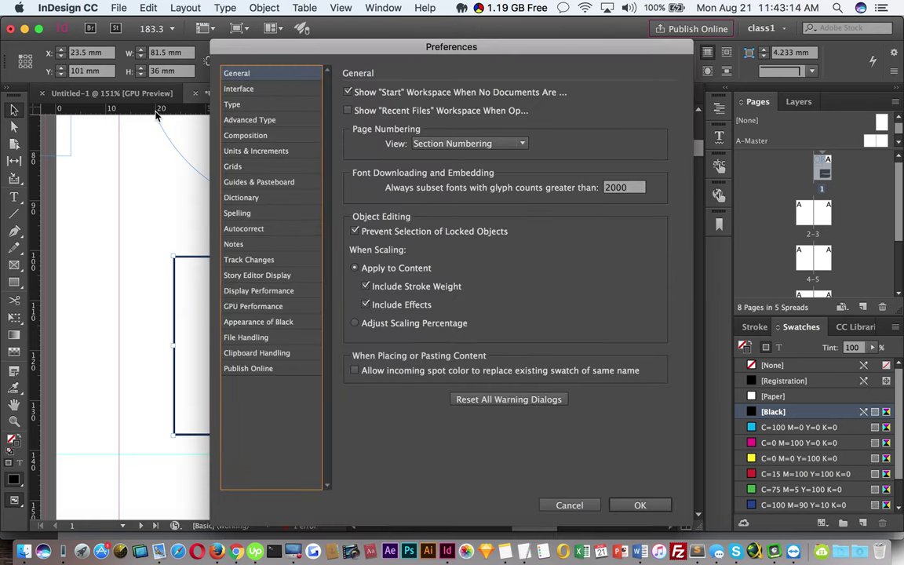
{"action": "left_click", "coordinate": [239, 107]}
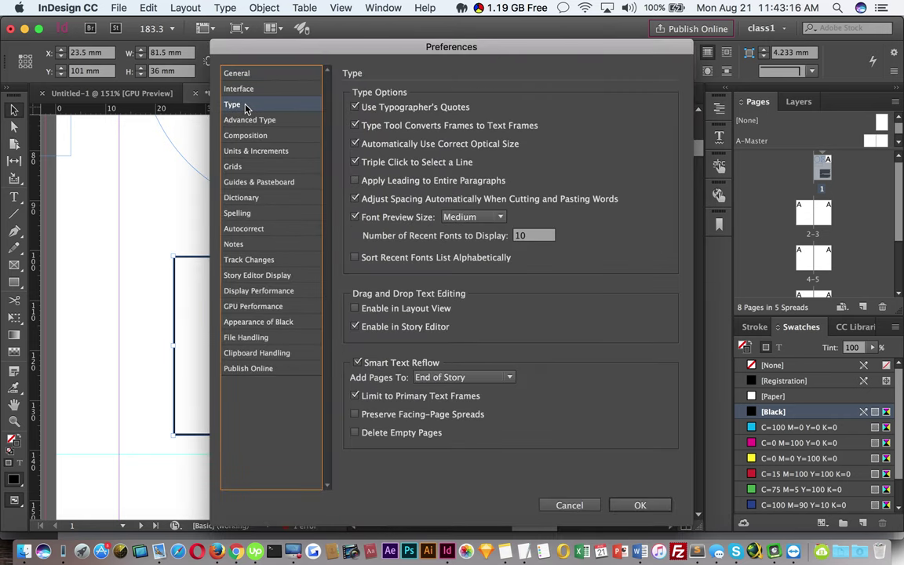
{"action": "left_click_drag", "start_coordinate": [469, 44], "coordinate": [421, 40]}
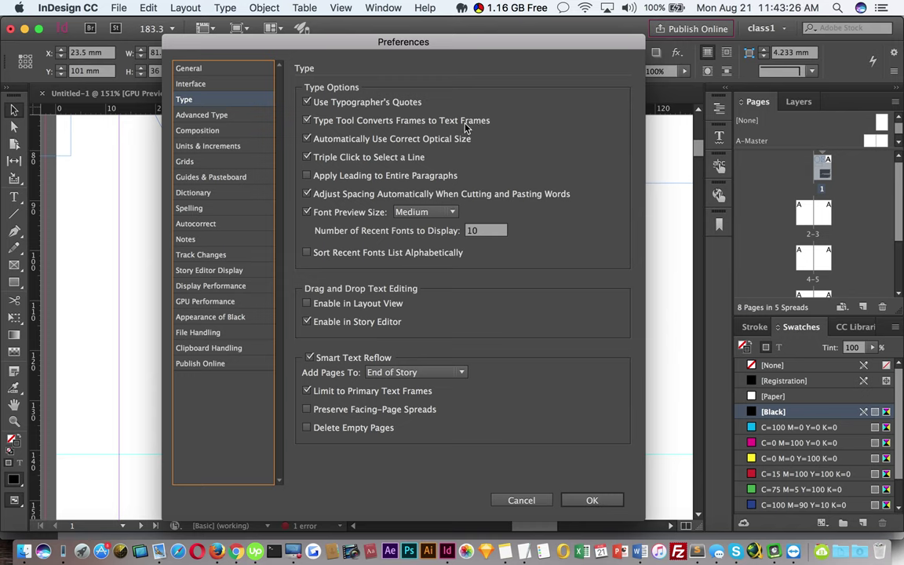
{"action": "left_click", "coordinate": [307, 121]}
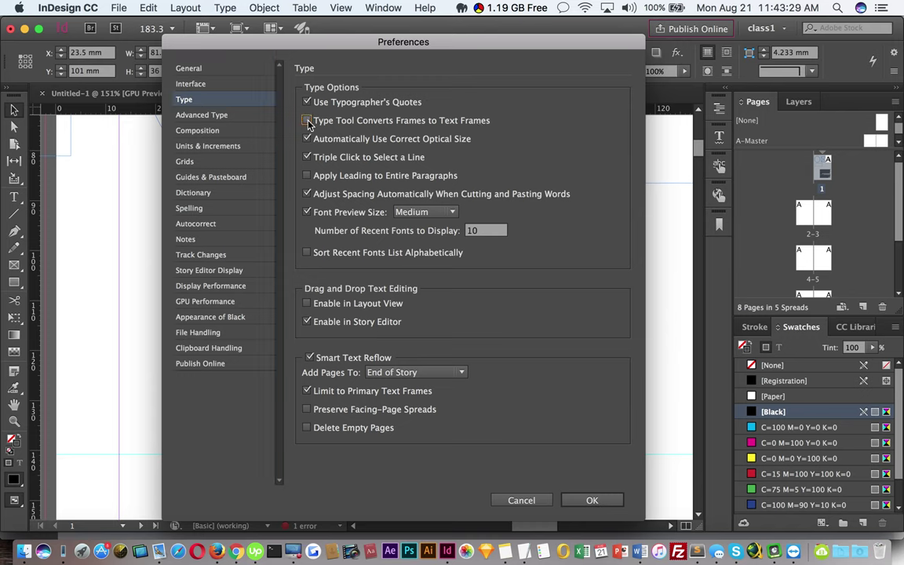
{"action": "left_click", "coordinate": [591, 502]}
{"action": "left_click", "coordinate": [153, 360]}
Examine the Type tool's pointer over the elliptical, crossed rectangular and black-stroked frames.
{"action": "scroll", "coordinate": [298, 365], "scroll_direction": "up", "scroll_amount": 3}
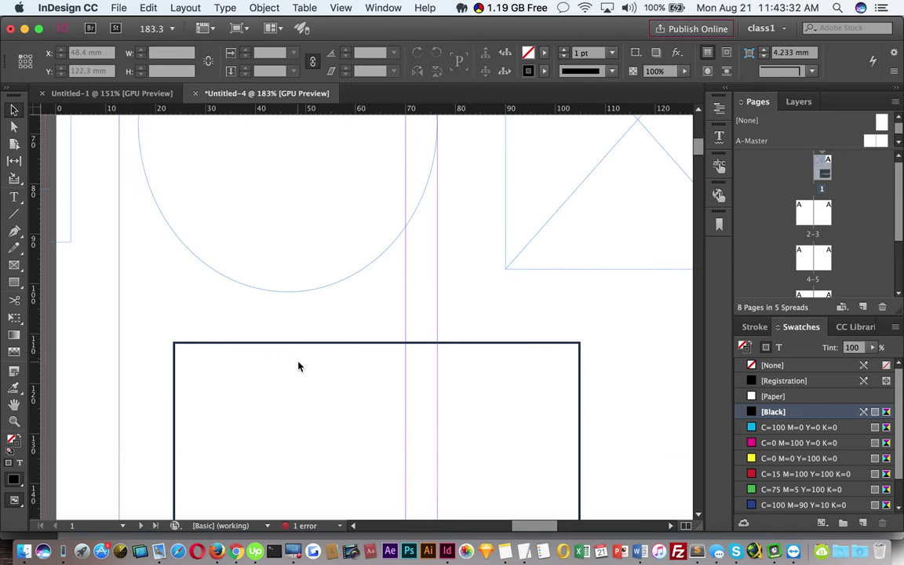
{"action": "left_click", "coordinate": [368, 343], "text": "alt+super"}
{"action": "left_click", "coordinate": [386, 318], "text": "alt+super"}
{"action": "left_click_drag", "start_coordinate": [387, 318], "coordinate": [378, 350]}
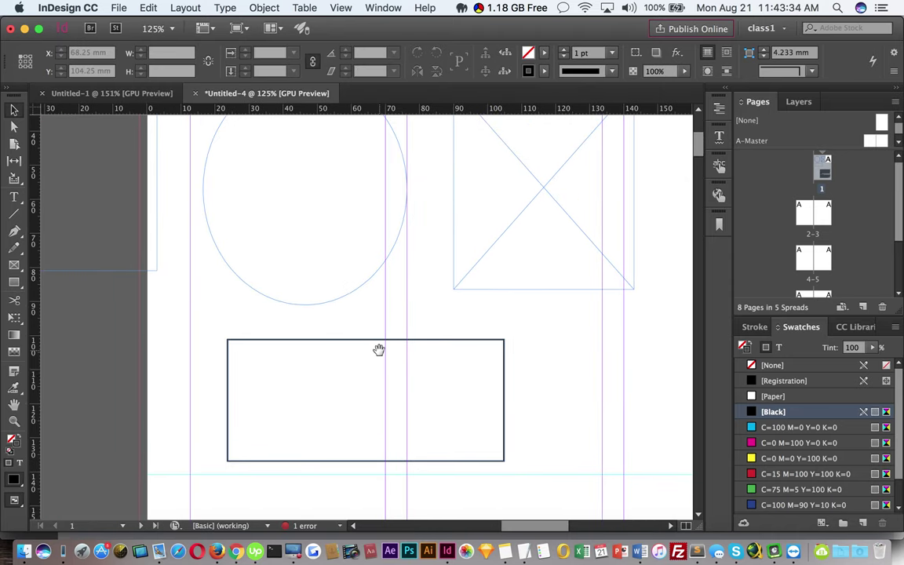
{"action": "key", "text": "t"}
{"action": "scroll", "coordinate": [301, 247], "scroll_direction": "up", "scroll_amount": 1}
{"action": "scroll", "coordinate": [555, 312], "scroll_direction": "up", "scroll_amount": 2}
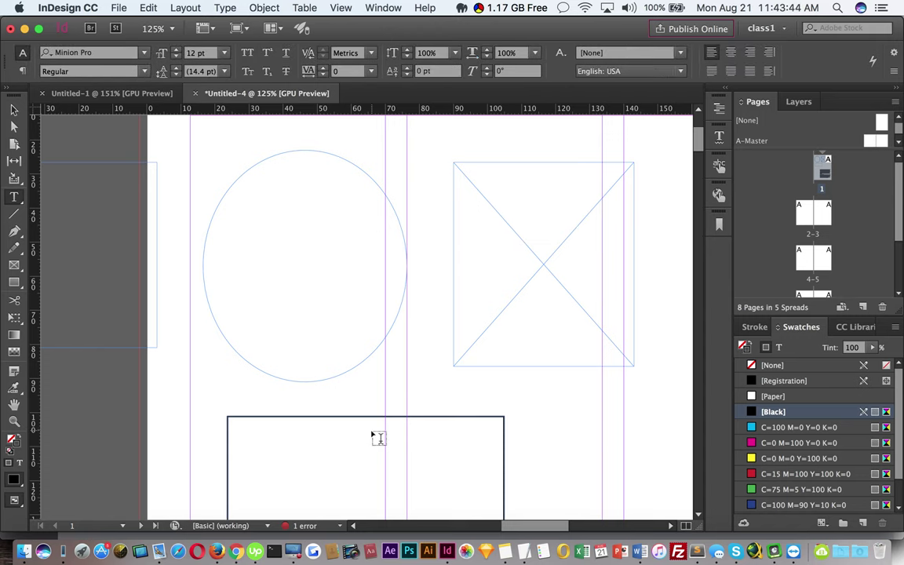
{"action": "scroll", "coordinate": [377, 432], "scroll_direction": "down", "scroll_amount": 10}
{"action": "scroll", "coordinate": [365, 361], "scroll_direction": "up", "scroll_amount": 17}
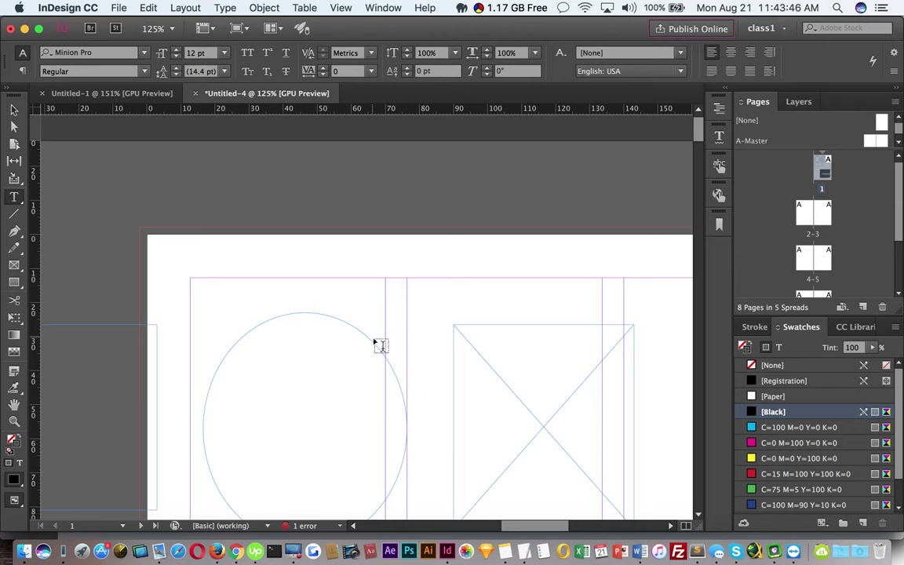
{"action": "scroll", "coordinate": [375, 341], "scroll_direction": "down", "scroll_amount": 8}
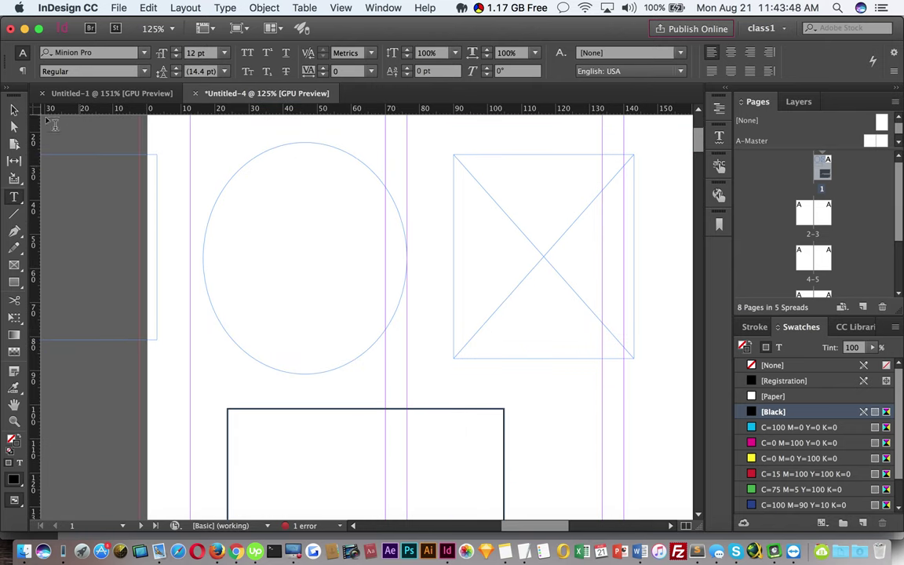
Delete the elliptical frame and draw a rectangular text frame in its place with the Type tool.
{"action": "left_click", "coordinate": [14, 110]}
{"action": "left_click_drag", "start_coordinate": [214, 149], "coordinate": [294, 221]}
{"action": "key", "text": "Delete"}
{"action": "key", "text": "t"}
{"action": "left_click_drag", "start_coordinate": [237, 180], "coordinate": [357, 329]}
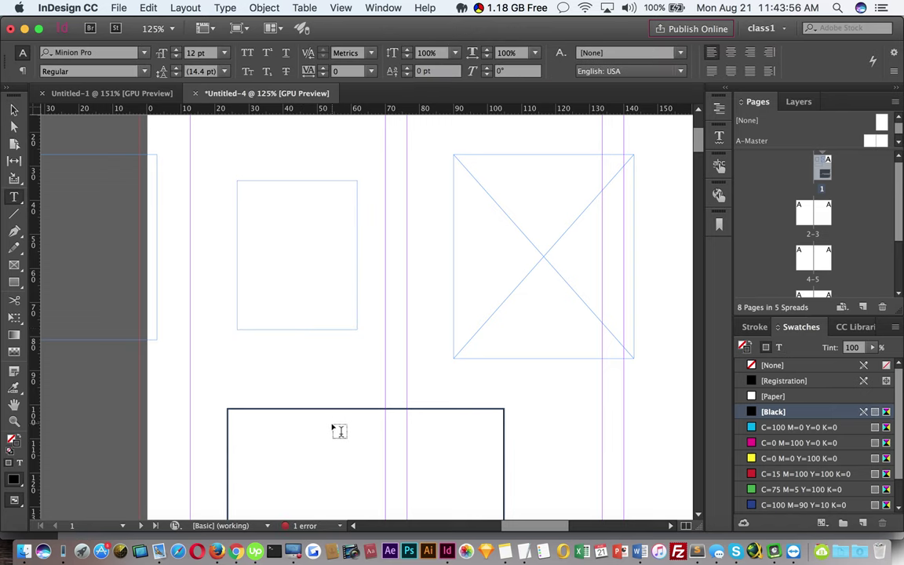
Turn on "Type Tool Converts Frames to Text Frames" in the Type preferences and apply the change.
{"action": "key", "text": "super+k"}
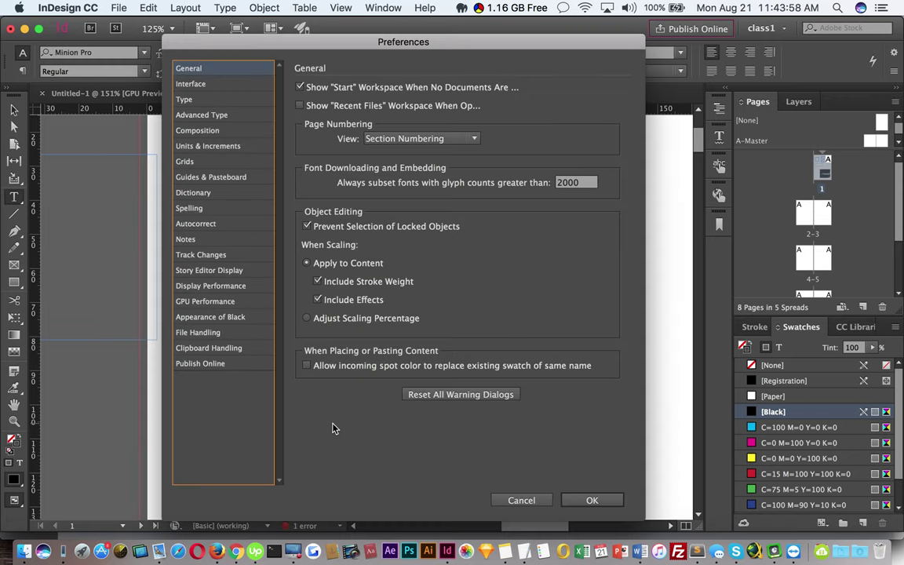
{"action": "left_click", "coordinate": [195, 105]}
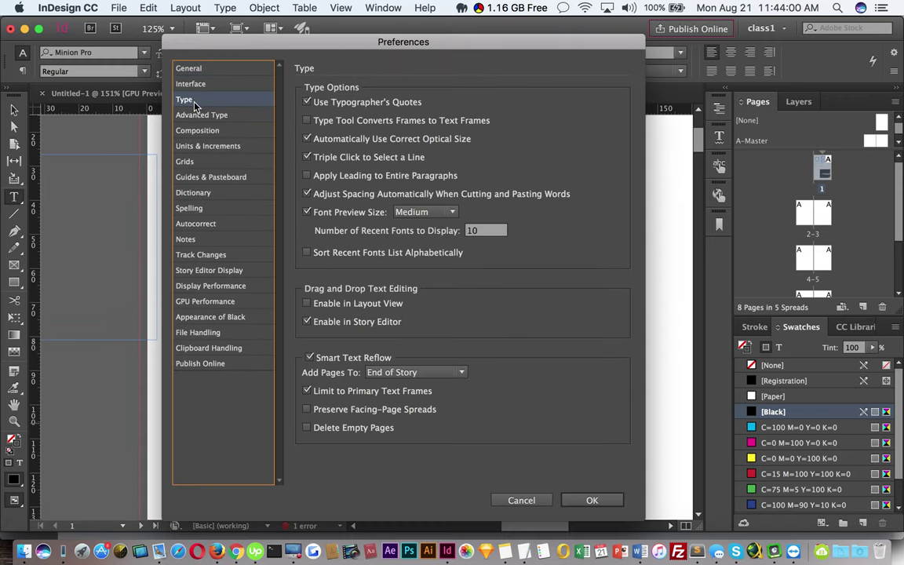
{"action": "left_click", "coordinate": [333, 120]}
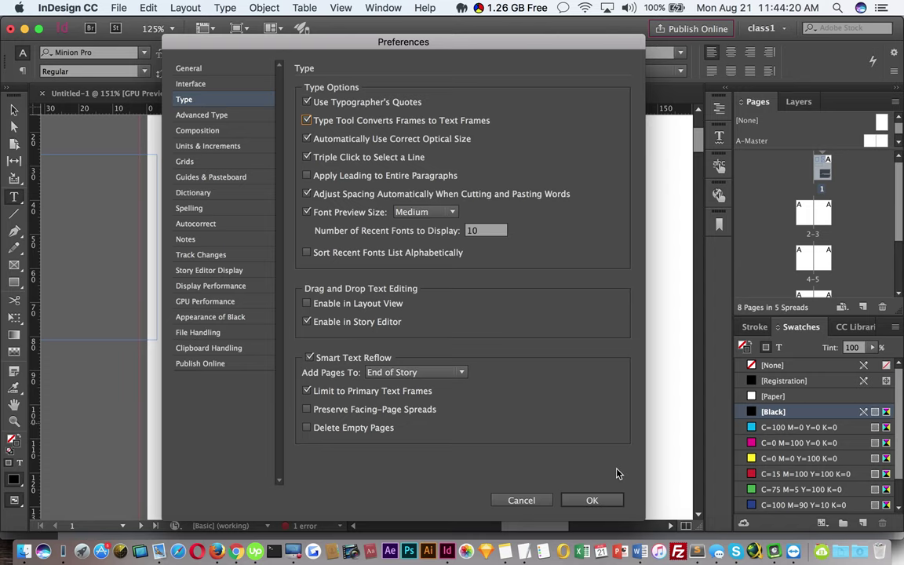
{"action": "left_click", "coordinate": [617, 500]}
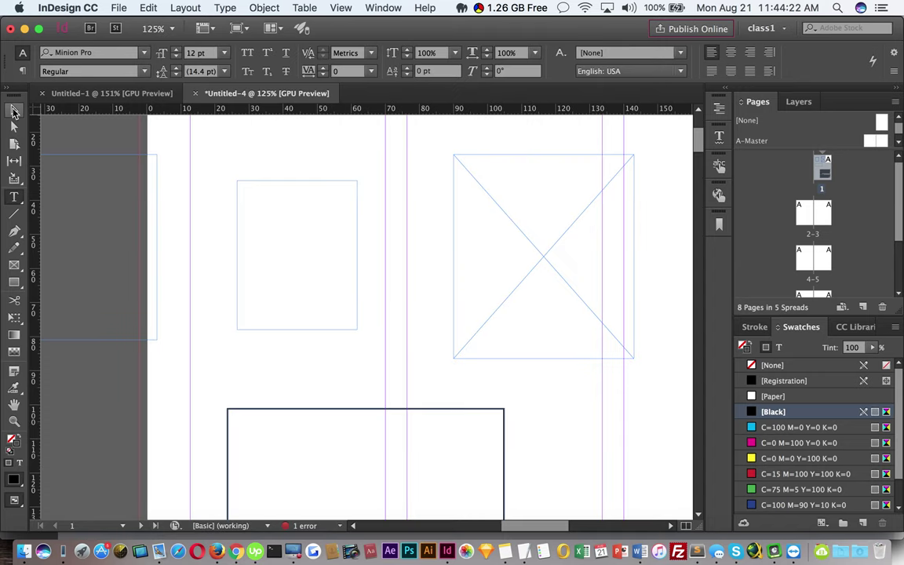
Switch to Notes to check the "Adding text frames" topics in the course outline, and return to InDesign.
{"action": "left_click", "coordinate": [13, 110]}
{"action": "key", "text": "super+Tab"}
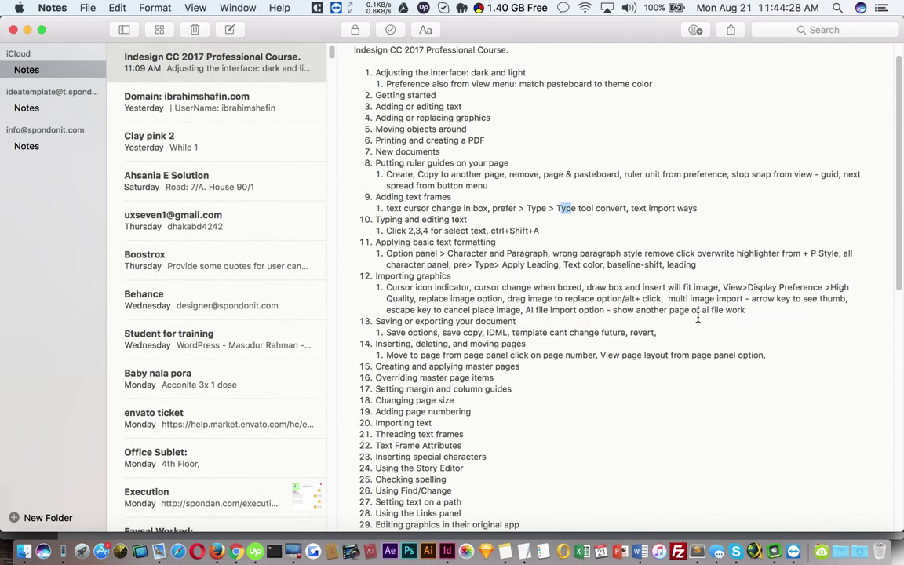
{"action": "key", "text": "super+Tab"}
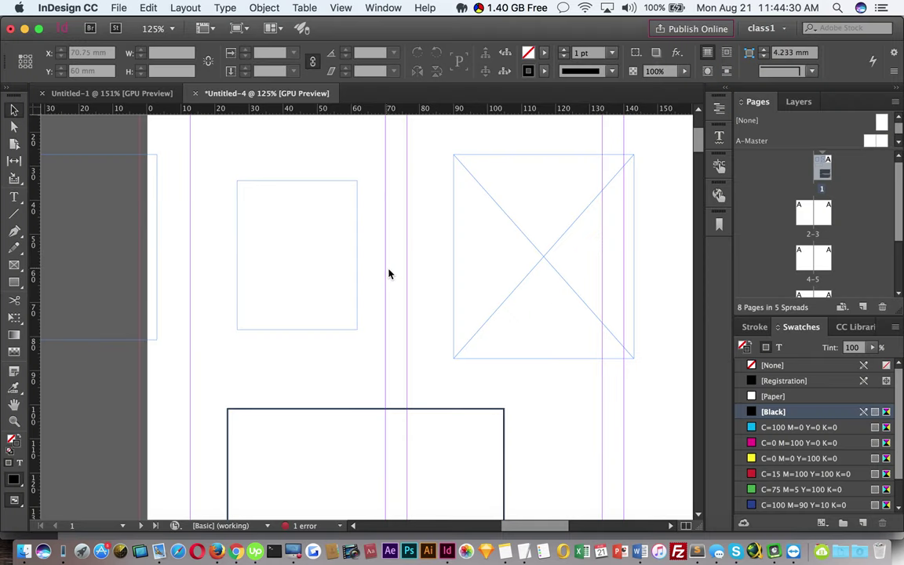
Delete the drawn frames on page 1 and the Execution text frame overlapping the page's edge.
{"action": "left_click", "coordinate": [353, 266], "text": "alt+super"}
{"action": "left_click", "coordinate": [458, 309], "text": "alt+super"}
{"action": "left_click_drag", "start_coordinate": [121, 202], "coordinate": [478, 444]}
{"action": "key", "text": "Delete"}
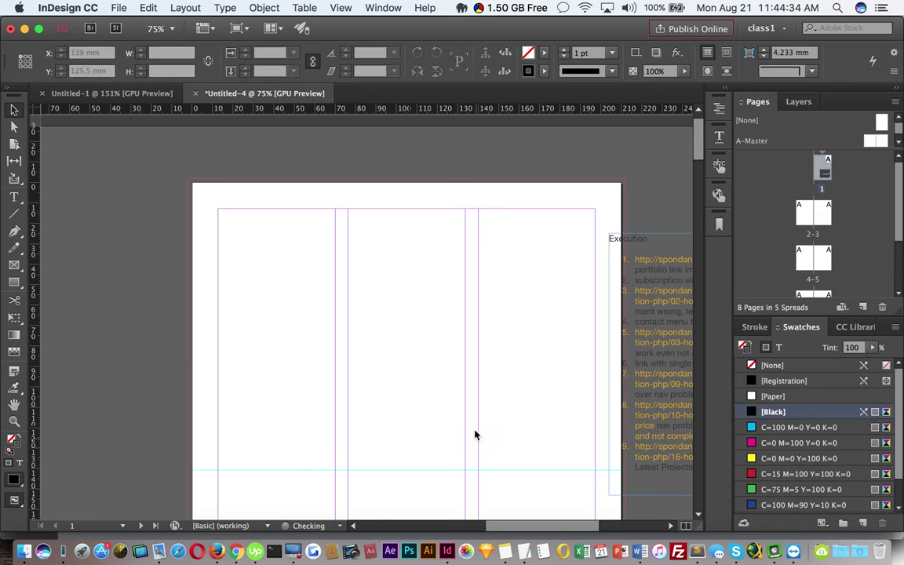
{"action": "left_click", "coordinate": [585, 308]}
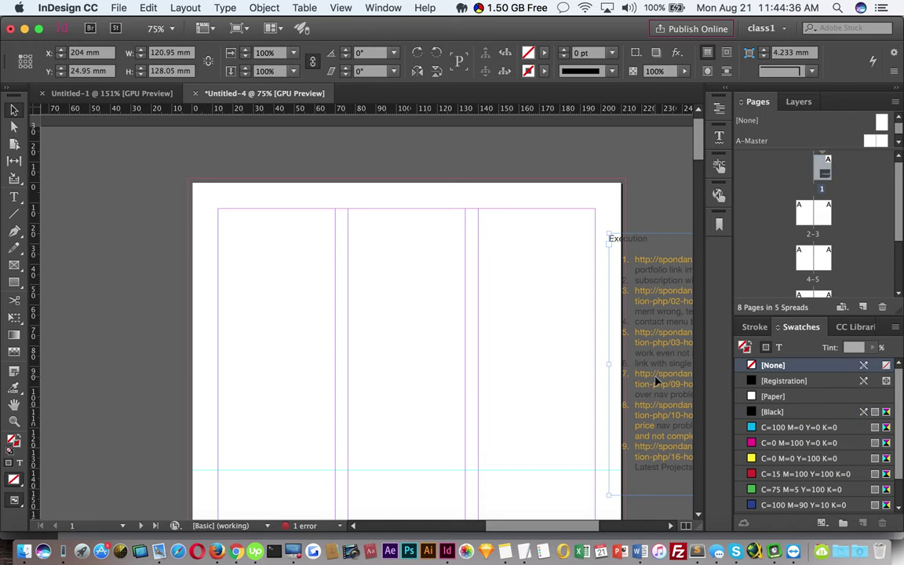
{"action": "left_click", "coordinate": [656, 377]}
{"action": "key", "text": "Delete"}
Place Execution.docx in a frame about 184.6 by 127.8 mm, spanning all three columns from the top margin to the horizontal guide.
{"action": "left_click", "coordinate": [118, 9]}
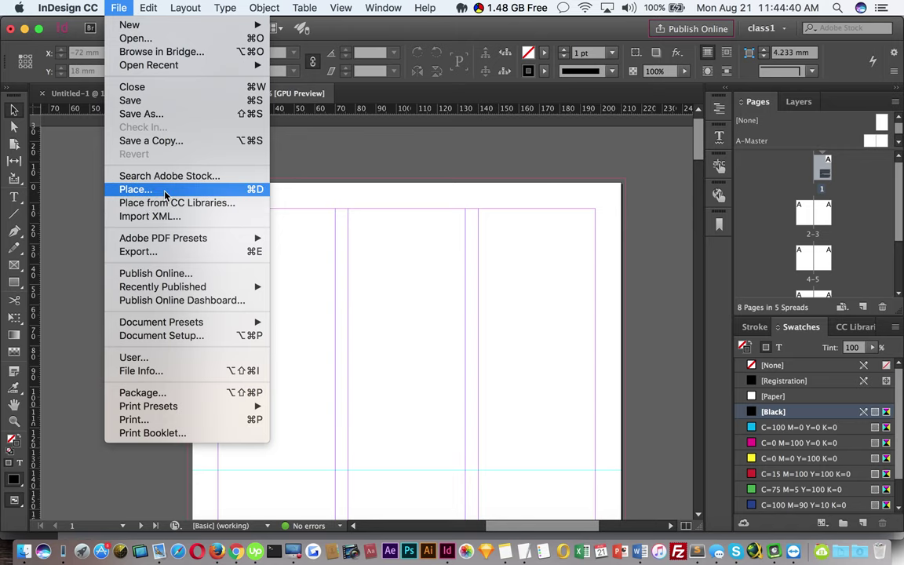
{"action": "left_click", "coordinate": [144, 191]}
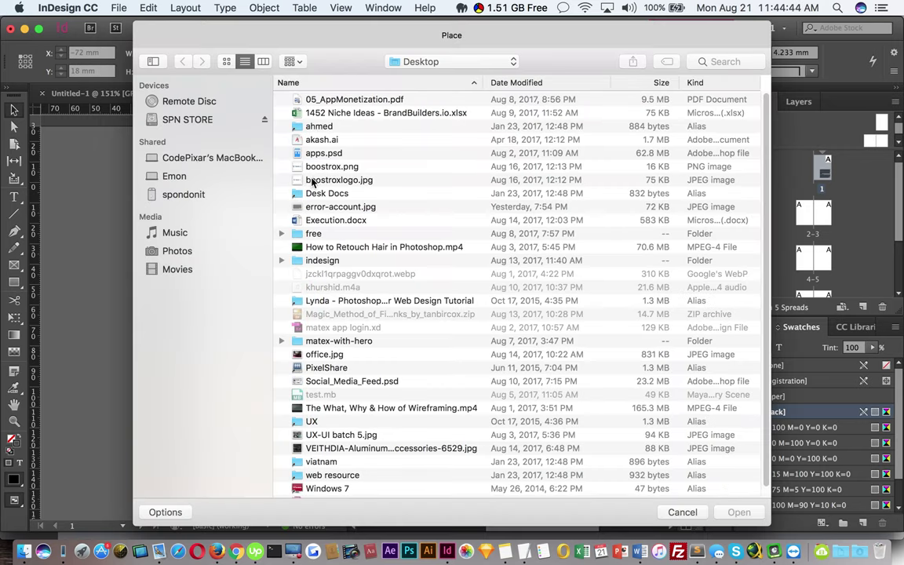
{"action": "left_click", "coordinate": [369, 220]}
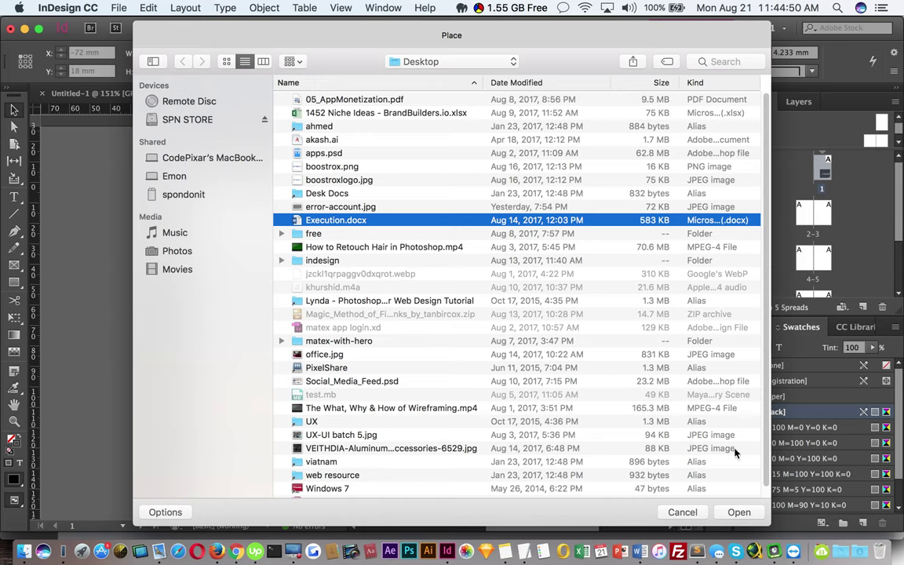
{"action": "left_click", "coordinate": [739, 512]}
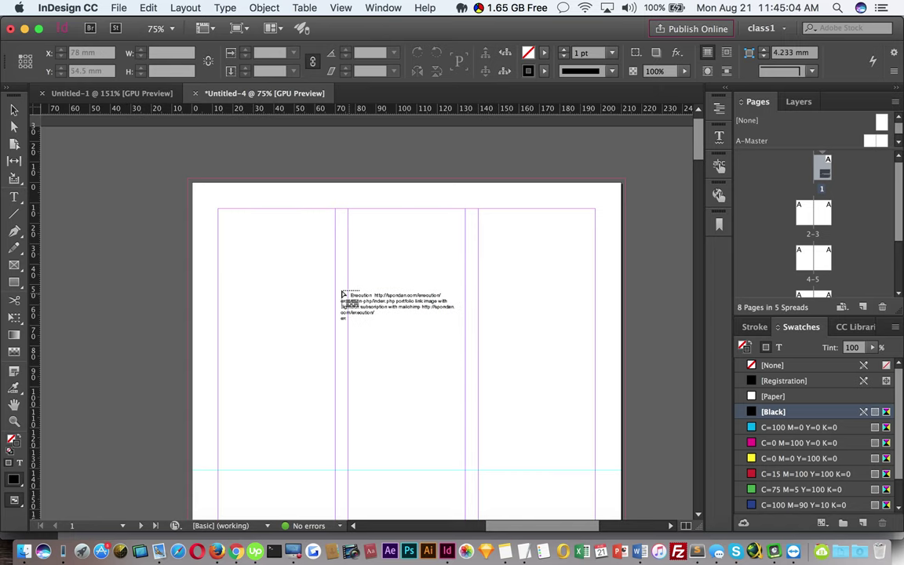
{"action": "left_click_drag", "start_coordinate": [340, 309], "coordinate": [317, 247]}
{"action": "scroll", "coordinate": [282, 251], "scroll_direction": "up", "scroll_amount": 3}
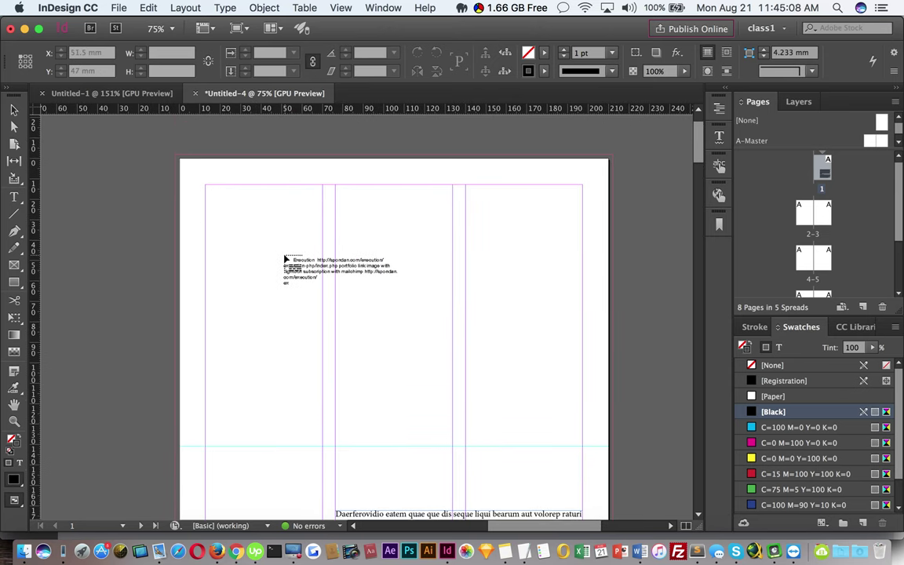
{"action": "mouse_move", "coordinate": [208, 189]}
{"action": "left_mouse_down"}
{"action": "mouse_move", "coordinate": [359, 297]}
{"action": "mouse_move", "coordinate": [488, 319]}
{"action": "mouse_move", "coordinate": [436, 308]}
{"action": "mouse_move", "coordinate": [443, 301]}
{"action": "mouse_move", "coordinate": [448, 317]}
{"action": "mouse_move", "coordinate": [454, 308]}
{"action": "mouse_move", "coordinate": [434, 304]}
{"action": "mouse_move", "coordinate": [451, 313]}
{"action": "mouse_move", "coordinate": [444, 303]}
{"action": "mouse_move", "coordinate": [461, 334]}
{"action": "left_mouse_up"}
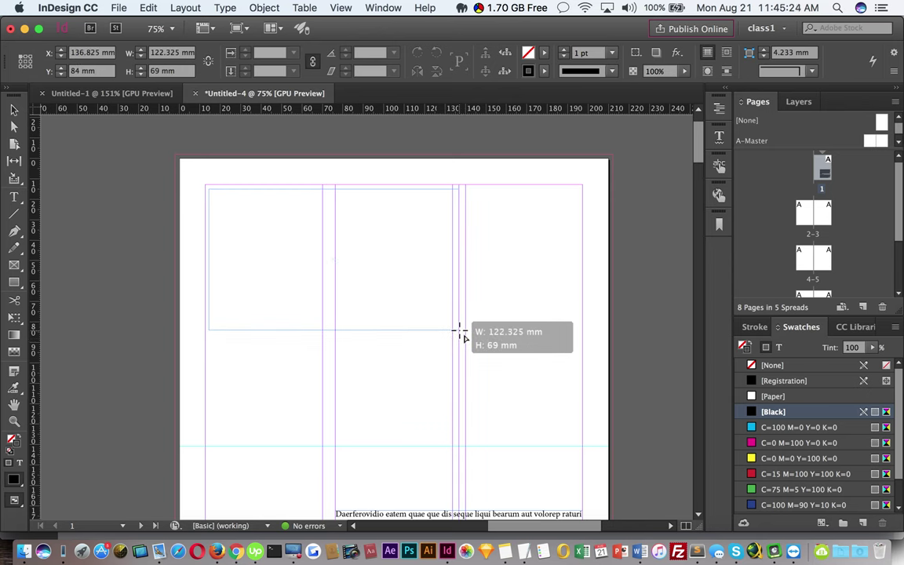
{"action": "mouse_move", "coordinate": [462, 334]}
{"action": "left_mouse_down"}
{"action": "mouse_move", "coordinate": [457, 325]}
{"action": "mouse_move", "coordinate": [454, 447]}
{"action": "mouse_move", "coordinate": [586, 447]}
{"action": "left_mouse_up"}
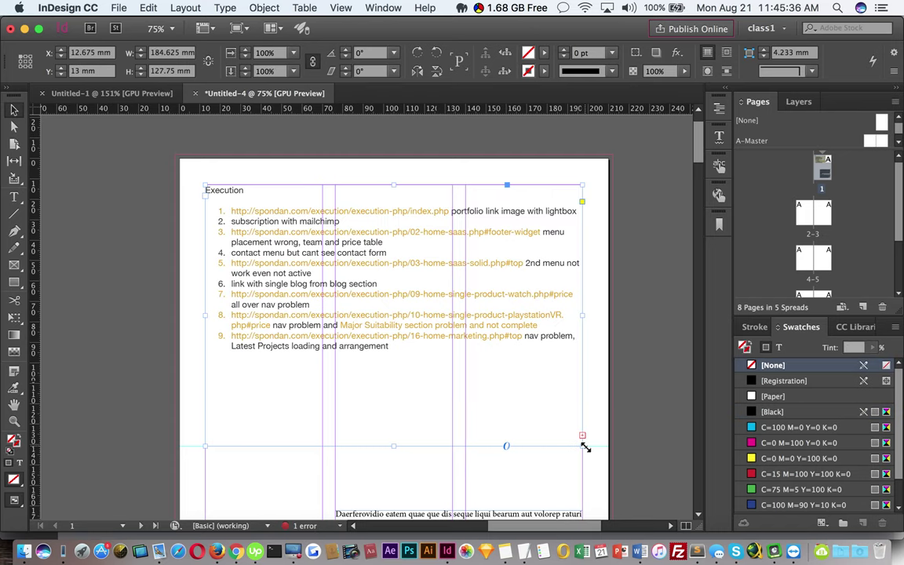
Undo the three-column placement and flow the loaded text into the first column at full margin height.
{"action": "key", "text": "ctrl+z"}
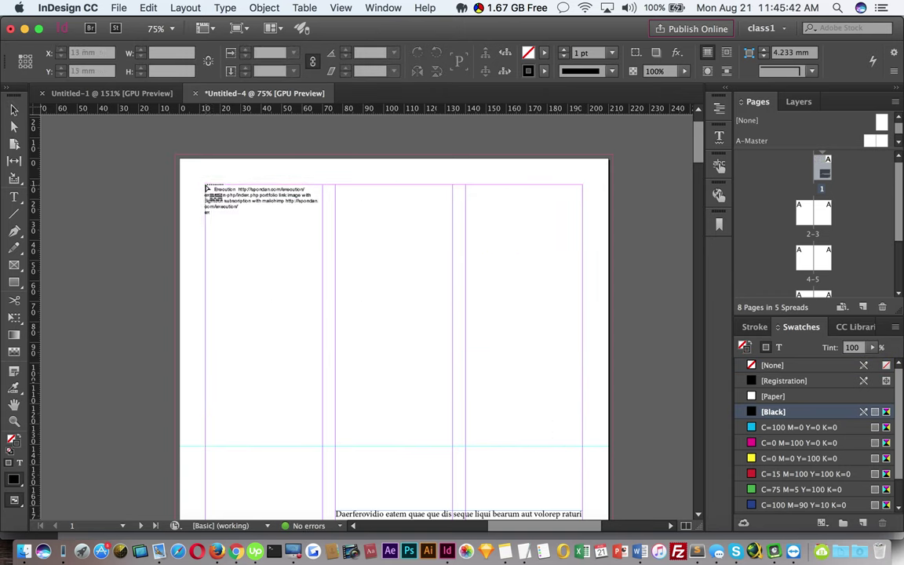
{"action": "left_click", "coordinate": [207, 189]}
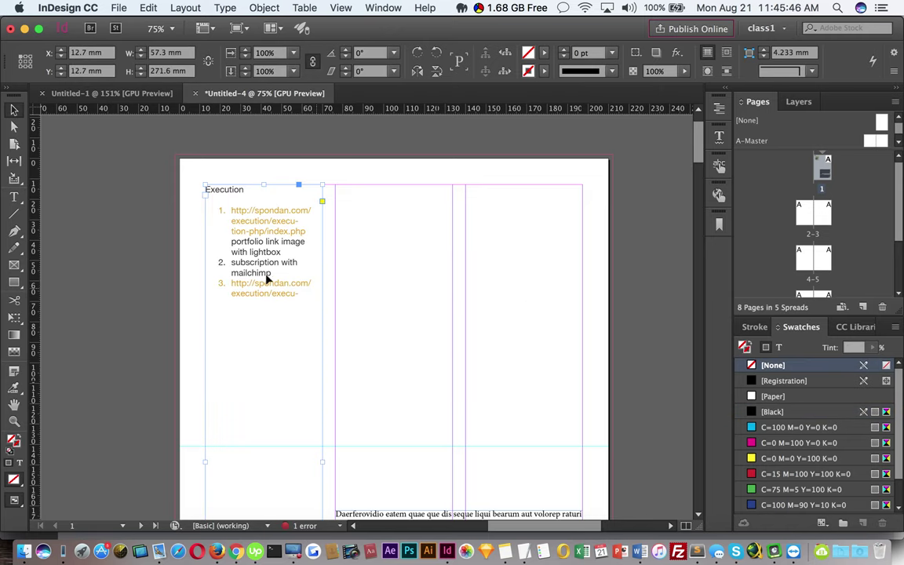
{"action": "scroll", "coordinate": [478, 398], "scroll_direction": "down", "scroll_amount": 10}
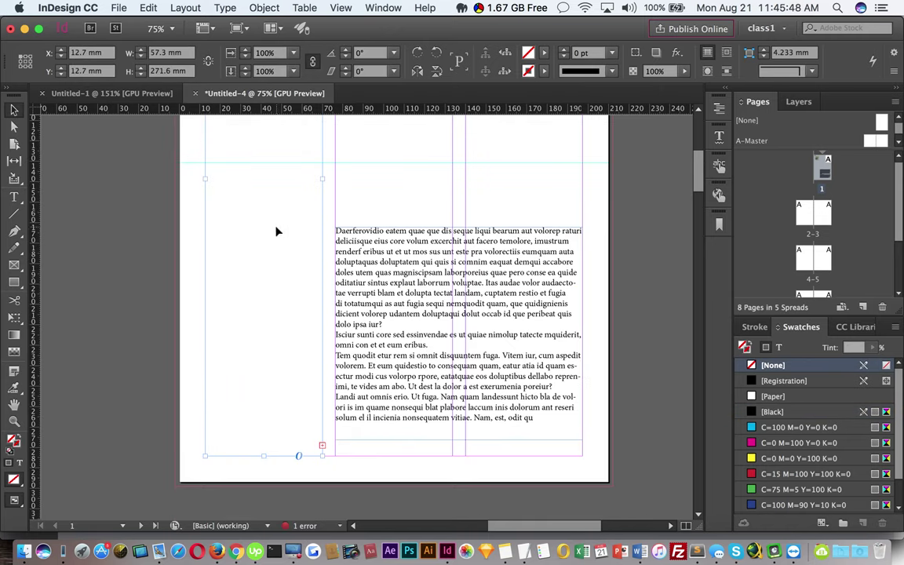
{"action": "scroll", "coordinate": [294, 301], "scroll_direction": "up", "scroll_amount": 10}
{"action": "scroll", "coordinate": [299, 302], "scroll_direction": "down", "scroll_amount": 9}
{"action": "scroll", "coordinate": [302, 310], "scroll_direction": "up", "scroll_amount": 2}
{"action": "scroll", "coordinate": [300, 312], "scroll_direction": "up", "scroll_amount": 2}
Widen the placed text frame across all three columns to about 184.6 mm, review its contents, and delete it.
{"action": "left_click_drag", "start_coordinate": [320, 326], "coordinate": [584, 339]}
{"action": "scroll", "coordinate": [580, 347], "scroll_direction": "up", "scroll_amount": 5}
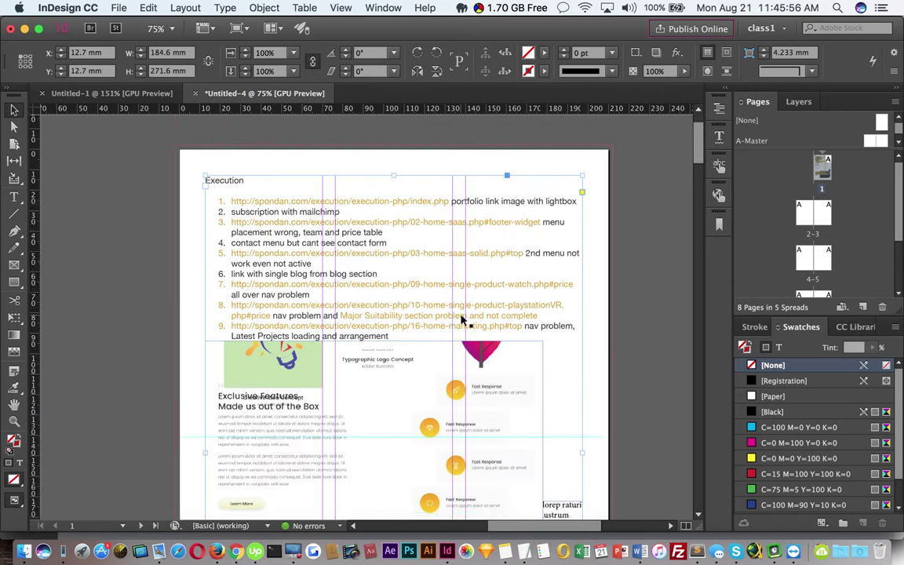
{"action": "scroll", "coordinate": [389, 289], "scroll_direction": "down", "scroll_amount": 1}
{"action": "scroll", "coordinate": [402, 292], "scroll_direction": "down", "scroll_amount": 5}
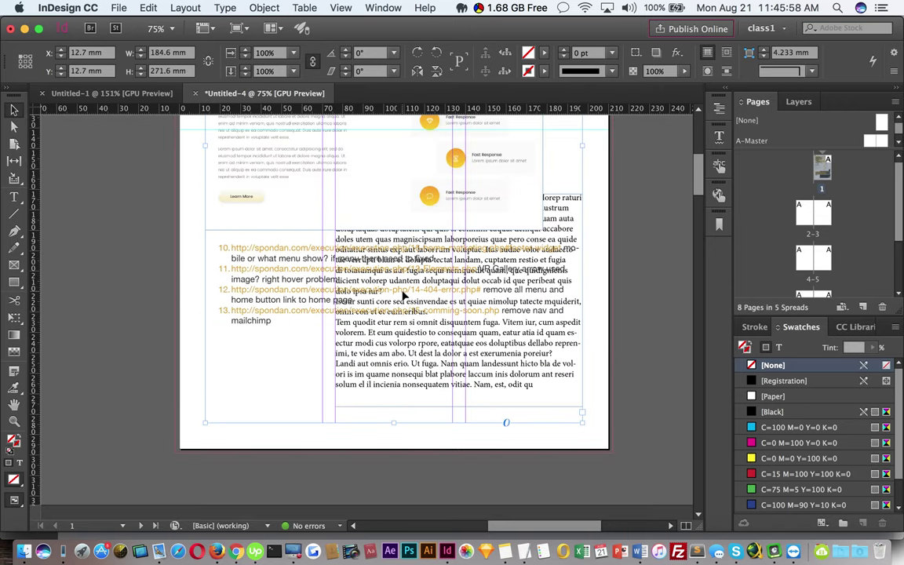
{"action": "scroll", "coordinate": [402, 296], "scroll_direction": "up", "scroll_amount": 5}
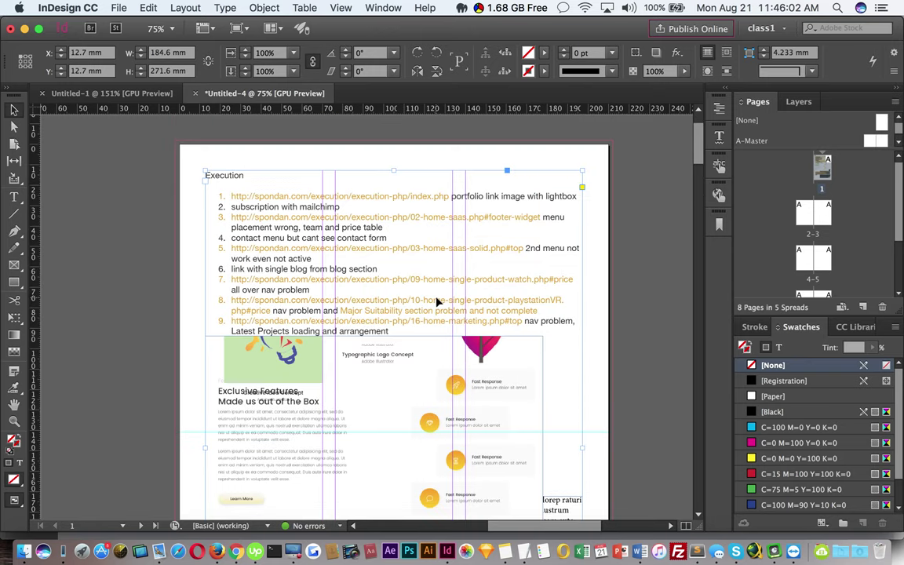
{"action": "key", "text": "Delete"}
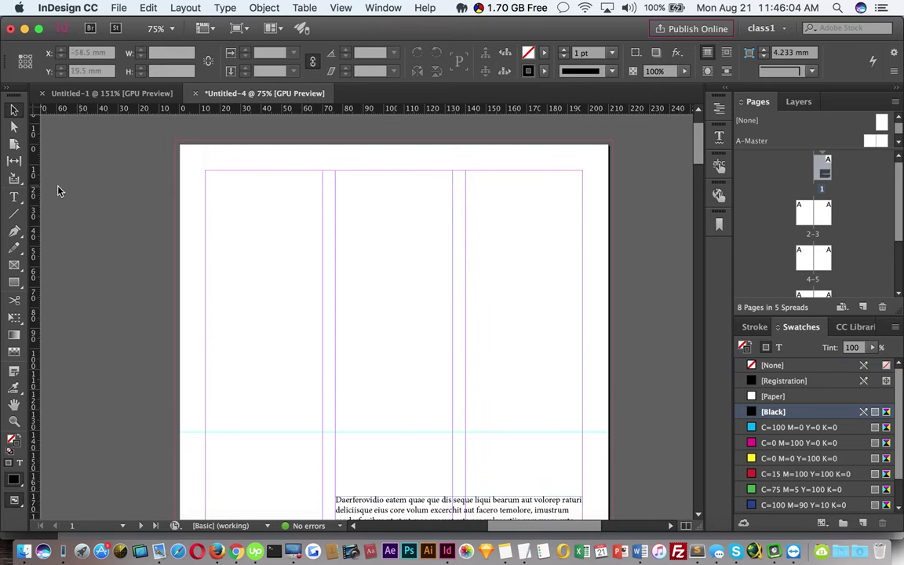
Draw a text frame from the top margin corner, extend it to about 184.8 by 127.8 mm across three columns, and deselect it.
{"action": "key", "text": "t"}
{"action": "left_click_drag", "start_coordinate": [207, 174], "coordinate": [496, 358]}
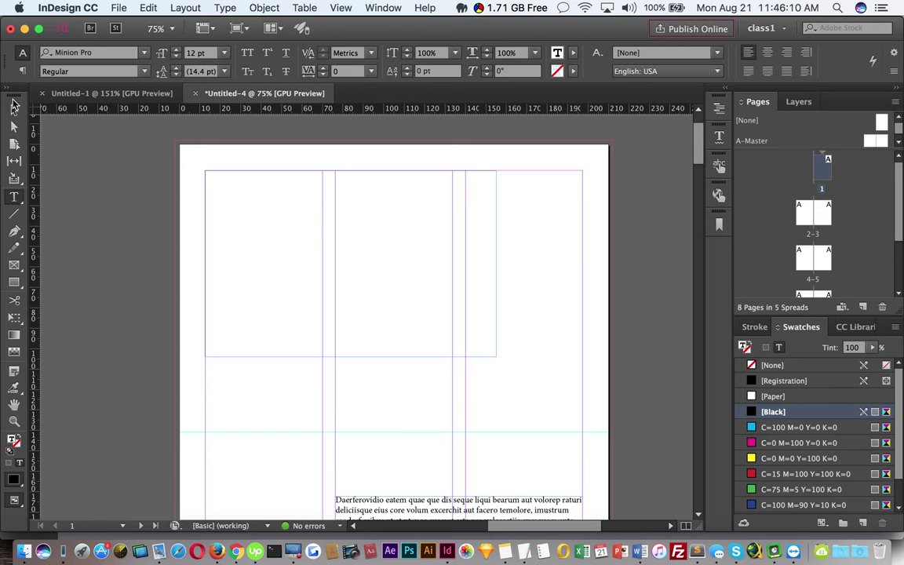
{"action": "key", "text": "Escape"}
{"action": "left_click_drag", "start_coordinate": [523, 375], "coordinate": [581, 429]}
{"action": "left_click", "coordinate": [636, 374]}
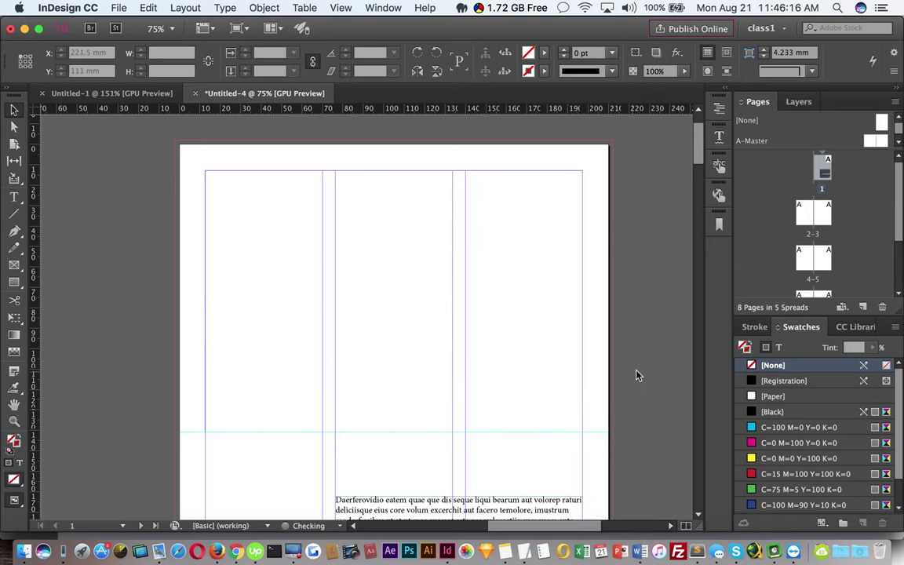
{"action": "key", "text": "super+d"}
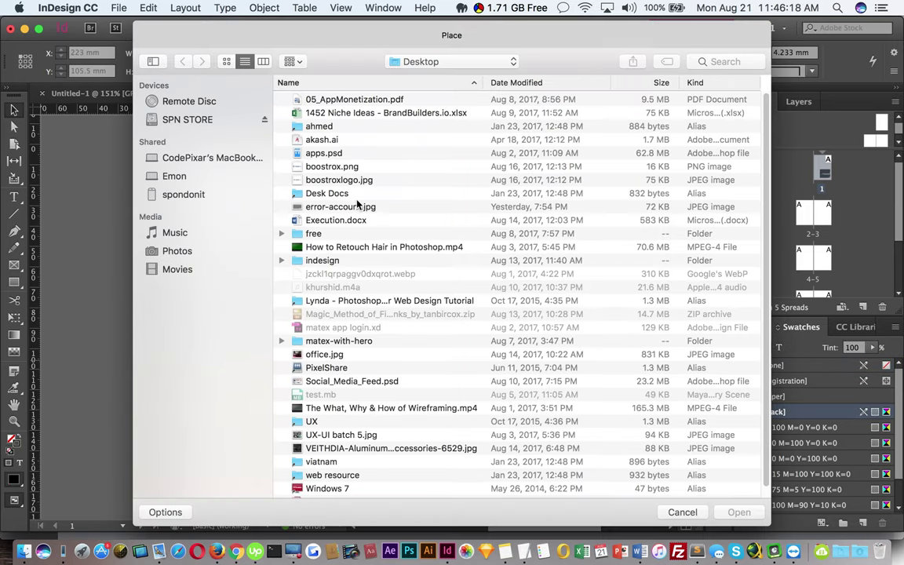
{"action": "left_click", "coordinate": [367, 221]}
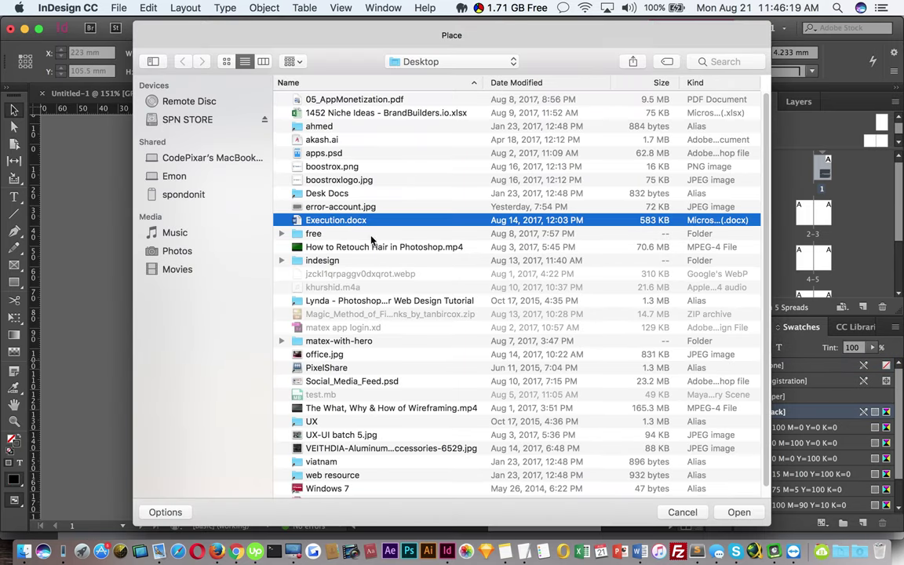
{"action": "left_click", "coordinate": [739, 512]}
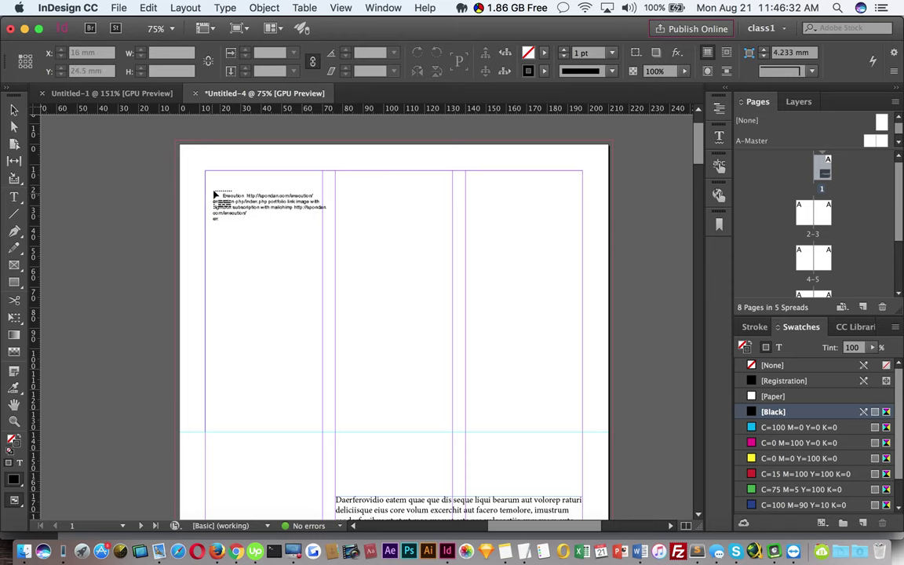
{"action": "key", "text": "Escape"}
Select the empty three-column text frame and start placing a file into it.
{"action": "left_click", "coordinate": [242, 169]}
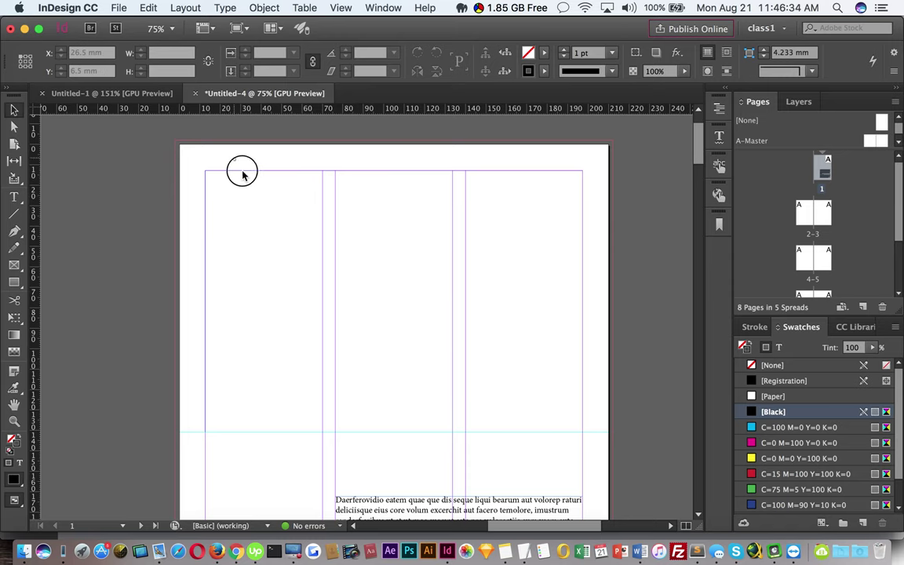
{"action": "key", "text": "super+d"}
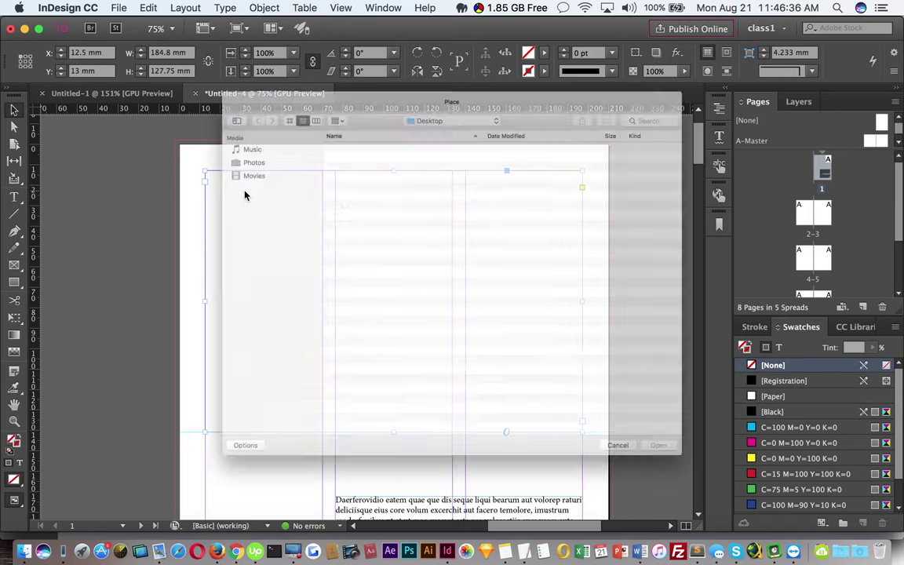
Place the text of Execution.docx in the upper area of page 1.
{"action": "left_click", "coordinate": [310, 220]}
{"action": "left_click", "coordinate": [739, 512]}
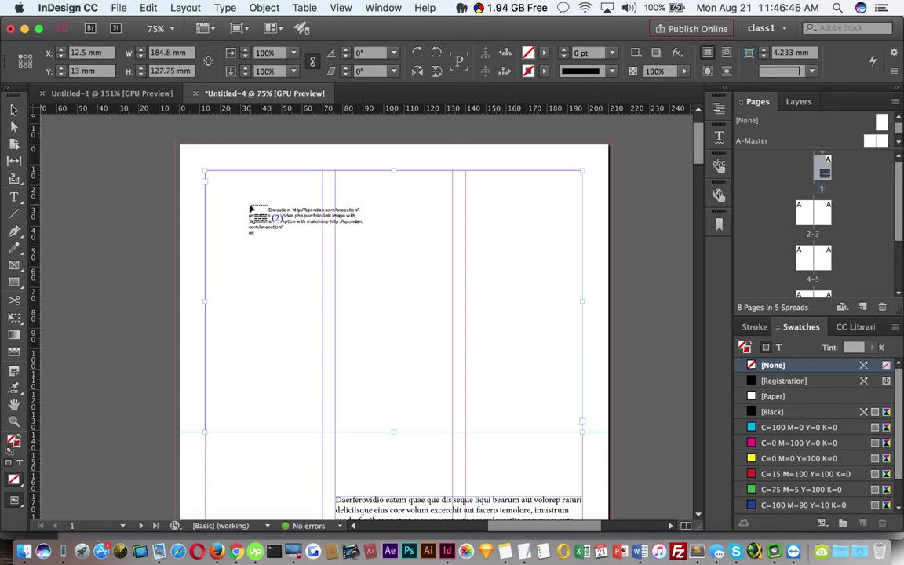
{"action": "left_click", "coordinate": [249, 208]}
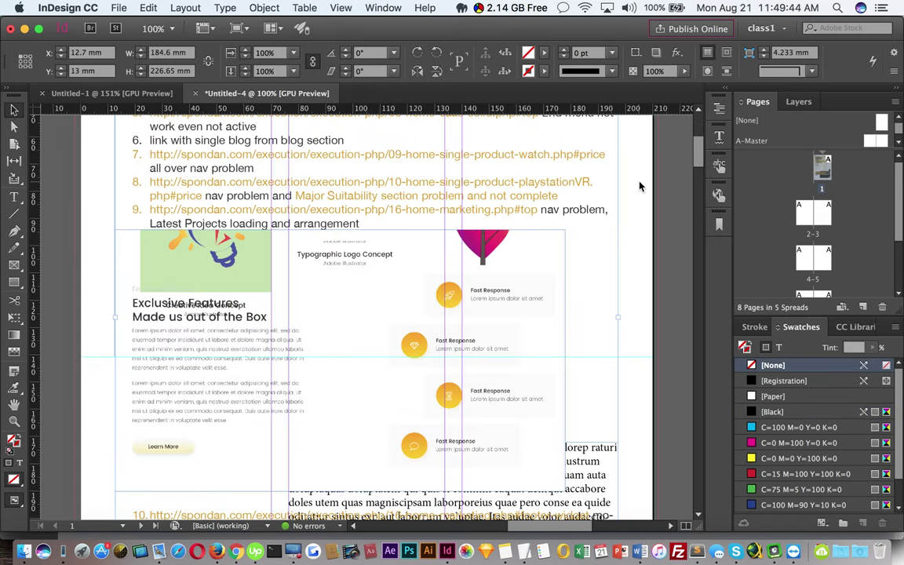
Undo the recent frame resizing and the placement of the Execution text on page 1.
{"action": "key", "text": "super+Tab"}
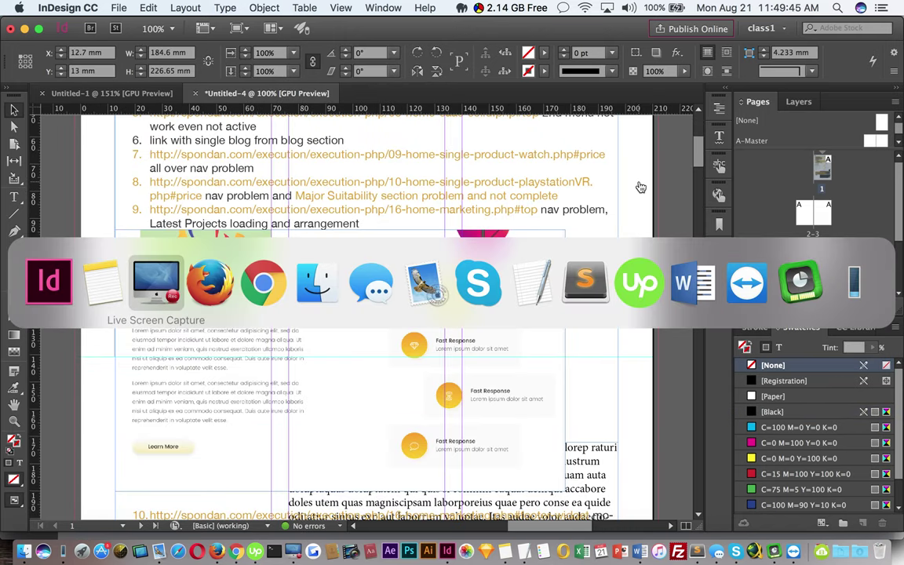
{"action": "key", "text": "super+Tab"}
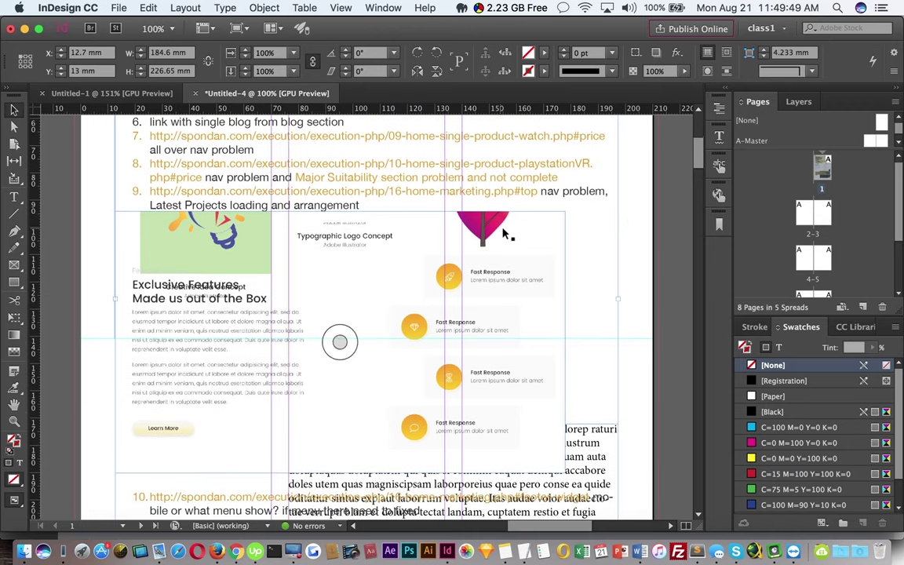
{"action": "scroll", "coordinate": [504, 233], "scroll_direction": "up", "scroll_amount": 5}
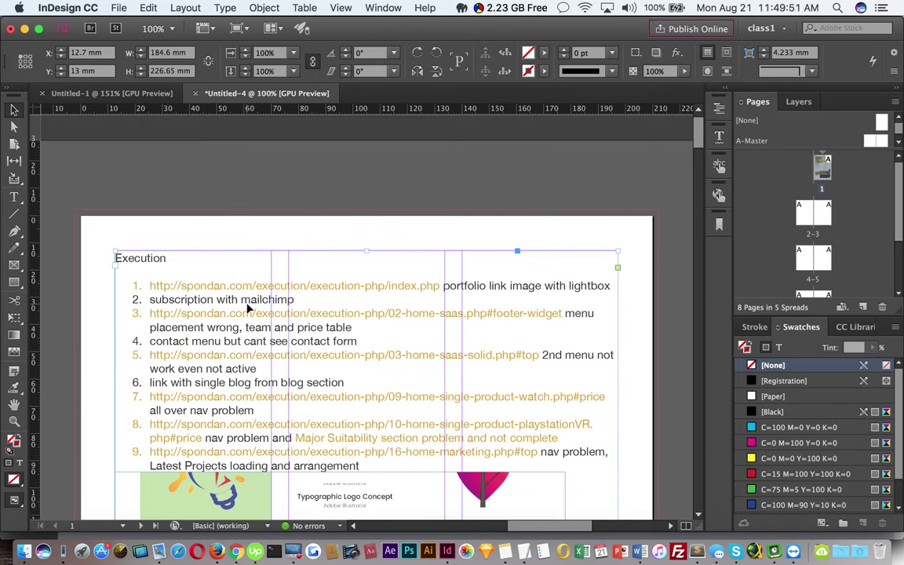
{"action": "key", "text": "super+z"}
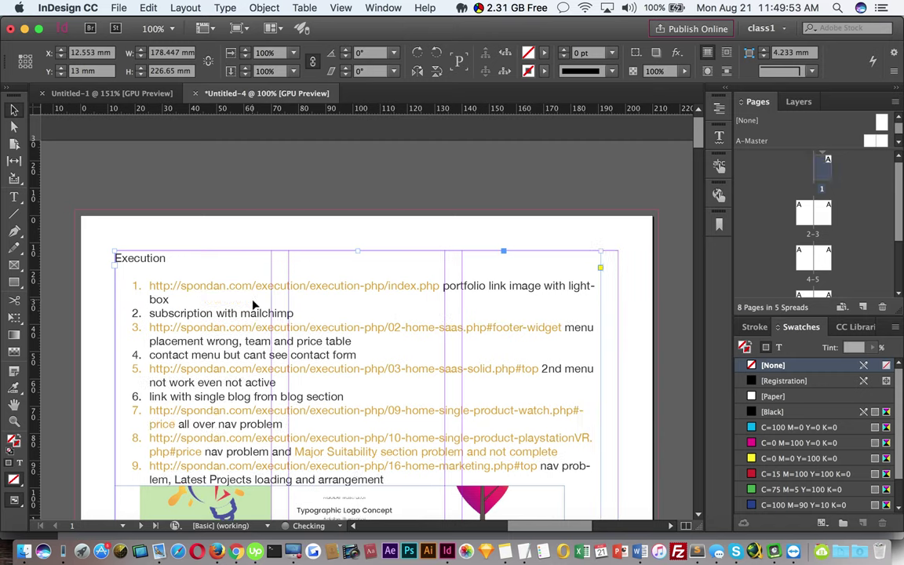
{"action": "key", "text": "super+z"}
{"action": "key", "text": "super+z"}
{"action": "key", "text": "super+z"}
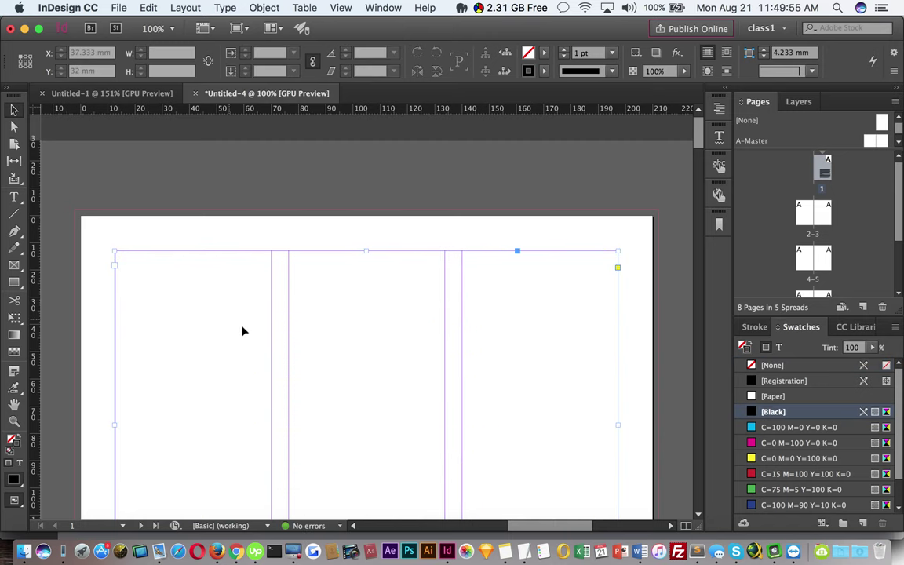
Place Execution.docx from the Desktop into the empty text frame on page 1.
{"action": "left_click", "coordinate": [450, 273]}
{"action": "left_click", "coordinate": [331, 258], "text": "alt+super"}
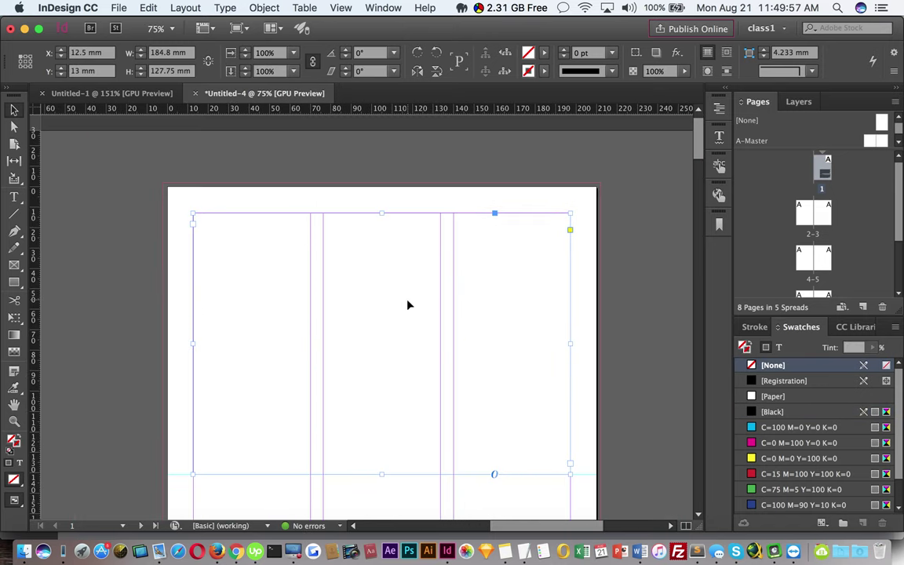
{"action": "key", "text": "super+d"}
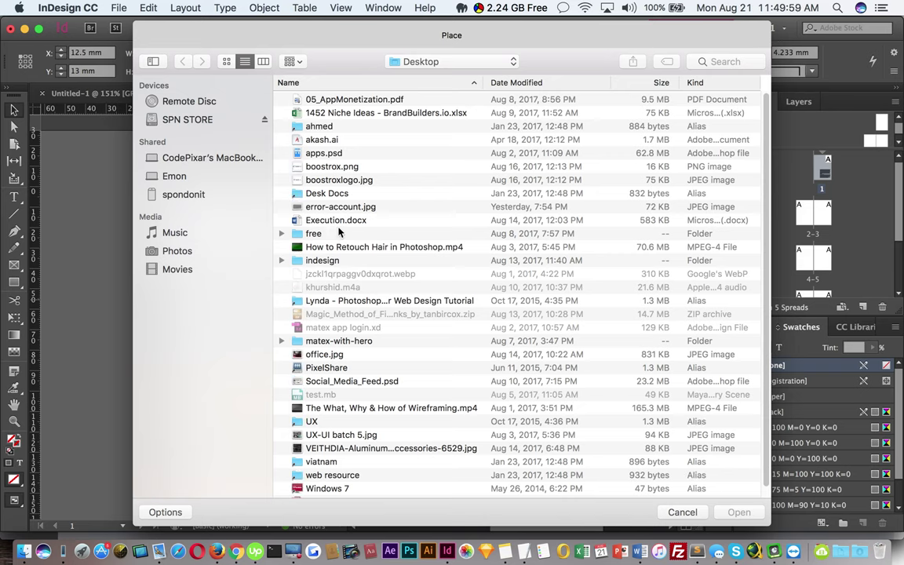
{"action": "left_click", "coordinate": [338, 222]}
{"action": "left_click", "coordinate": [165, 513]}
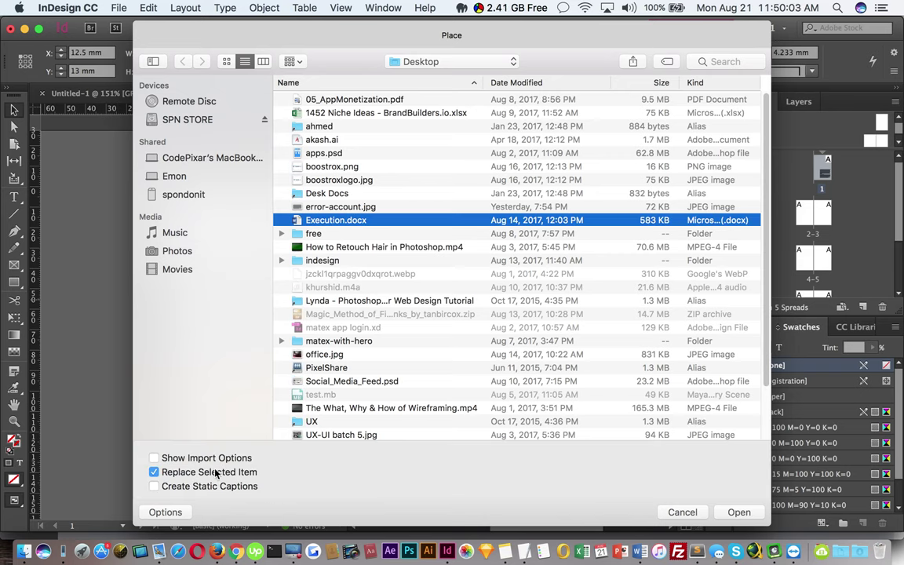
{"action": "left_click", "coordinate": [165, 513]}
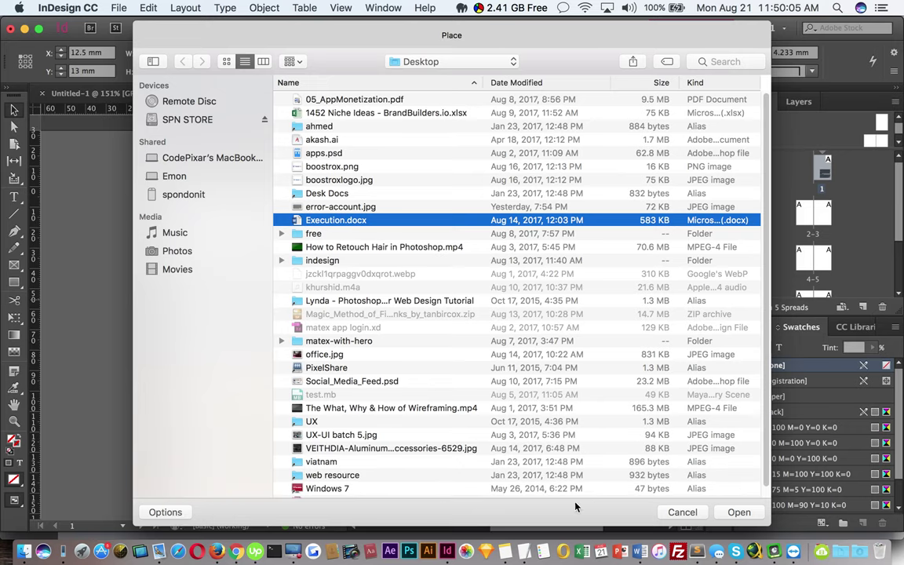
{"action": "left_click", "coordinate": [740, 513]}
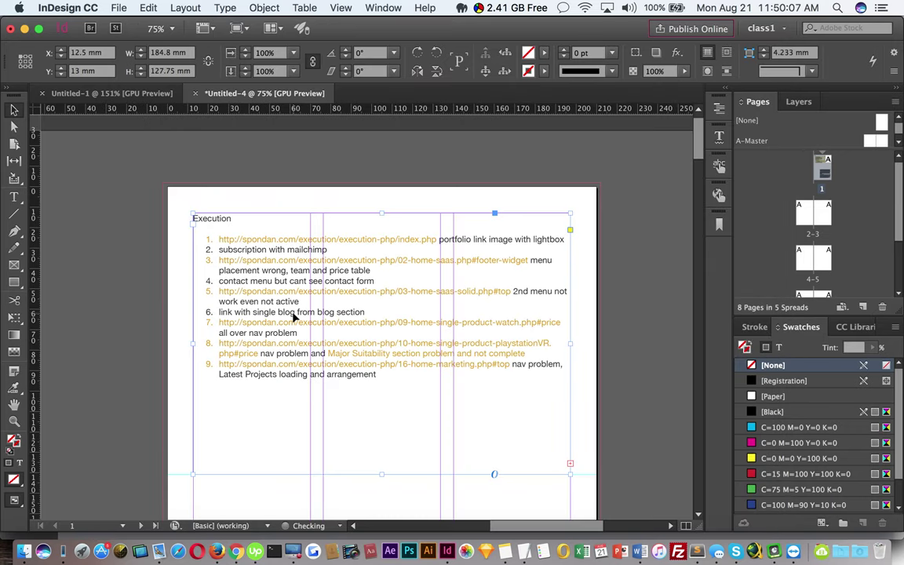
Extend the Execution text frame downward to a height of about 239 mm to fit its overset text.
{"action": "left_click_drag", "start_coordinate": [474, 379], "coordinate": [428, 317]}
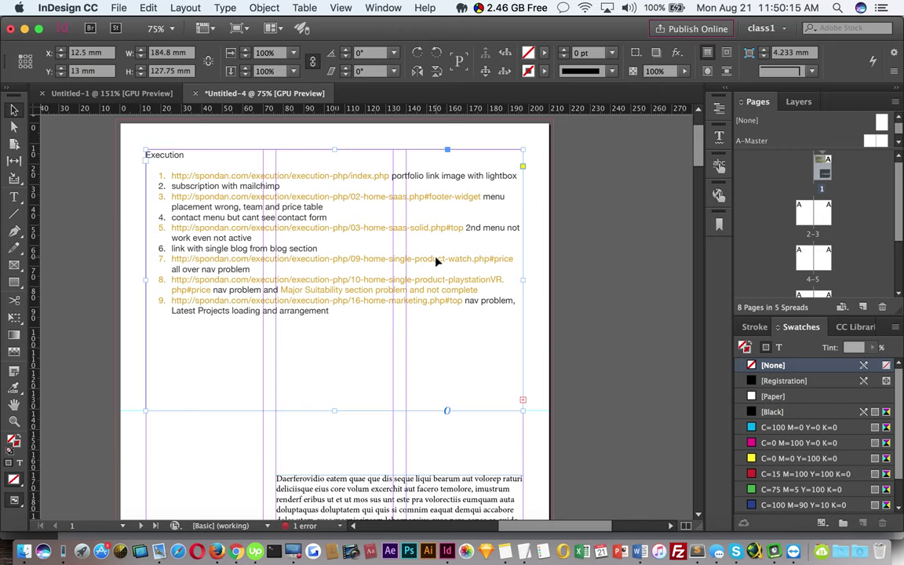
{"action": "left_click_drag", "start_coordinate": [334, 411], "coordinate": [334, 458]}
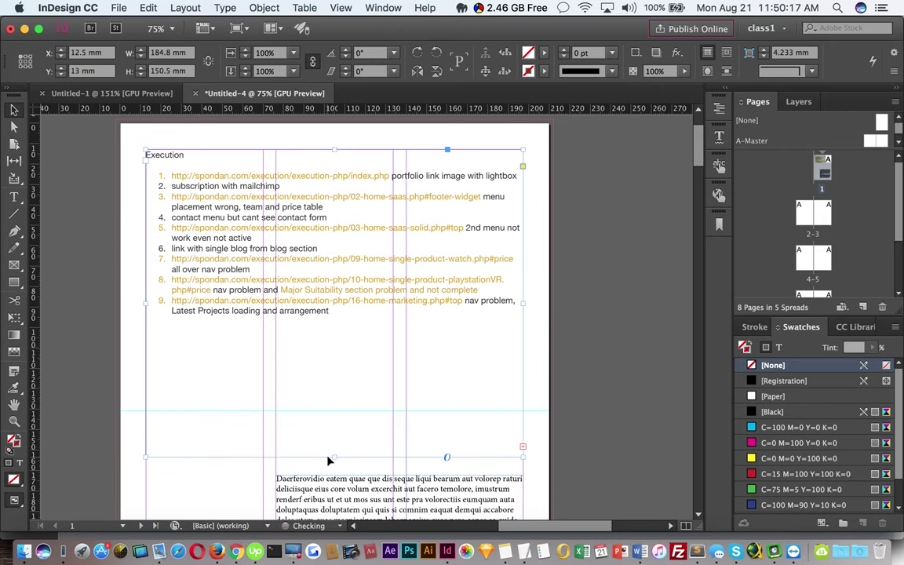
{"action": "scroll", "coordinate": [361, 329], "scroll_direction": "down", "scroll_amount": 5}
{"action": "left_click_drag", "start_coordinate": [336, 287], "coordinate": [357, 462]}
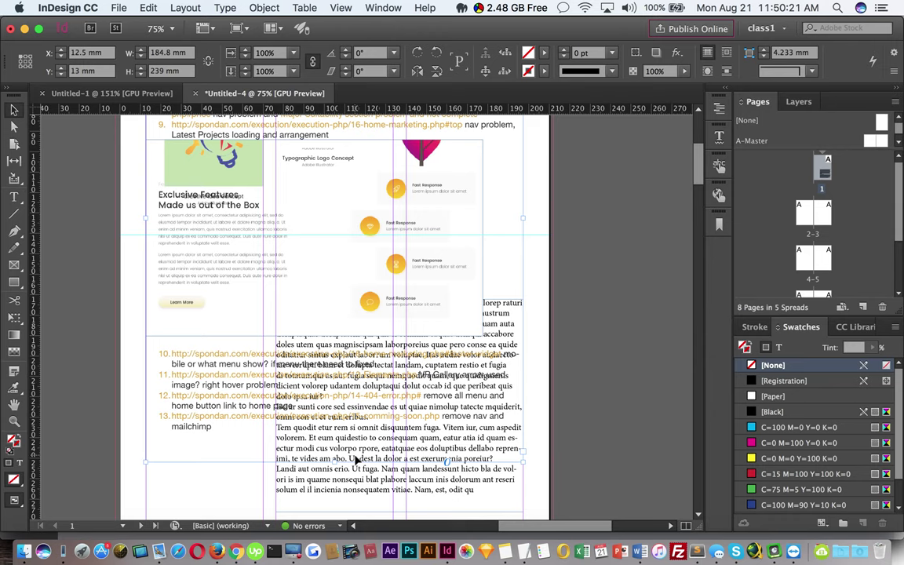
Undo both height extensions of the text frame and the placement of Execution.docx.
{"action": "key", "text": "cmd+z"}
{"action": "scroll", "coordinate": [284, 253], "scroll_direction": "up", "scroll_amount": 5}
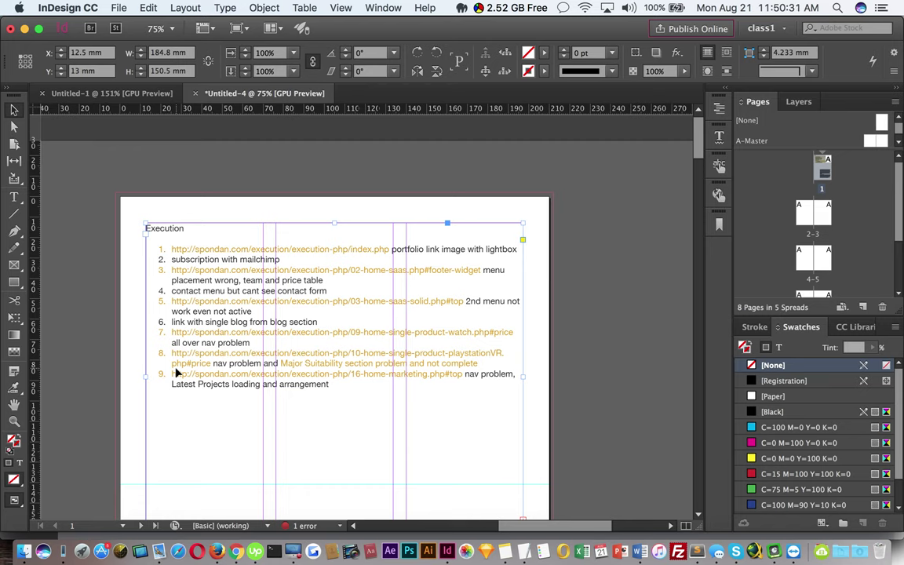
{"action": "key", "text": "super+z"}
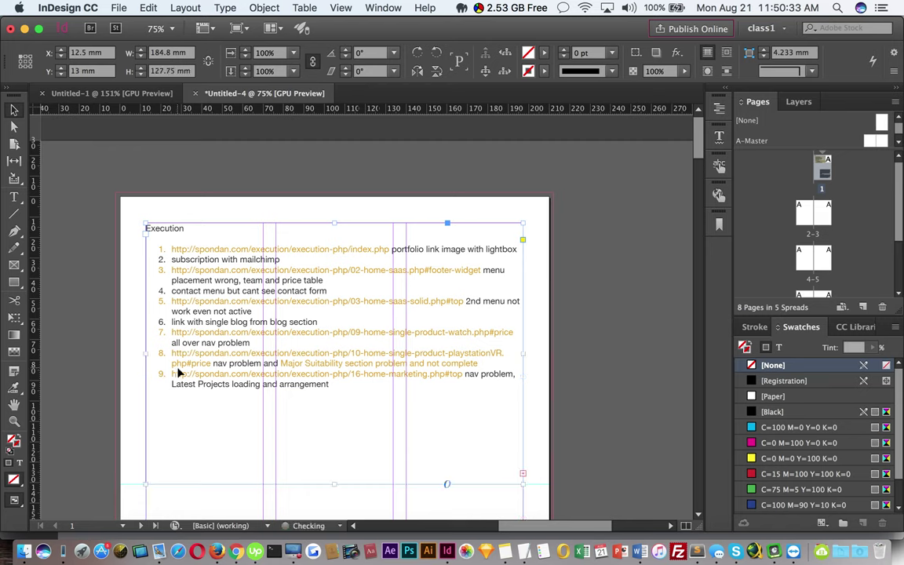
{"action": "key", "text": "super+z"}
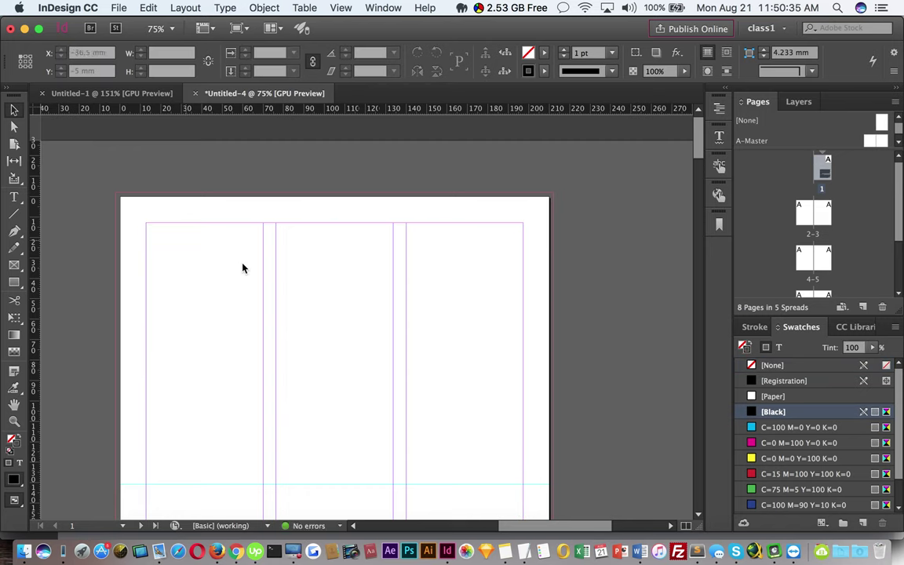
Start placing Execution.docx with Show Import Options turned on and Replace Selected Item turned off.
{"action": "key", "text": "super+d"}
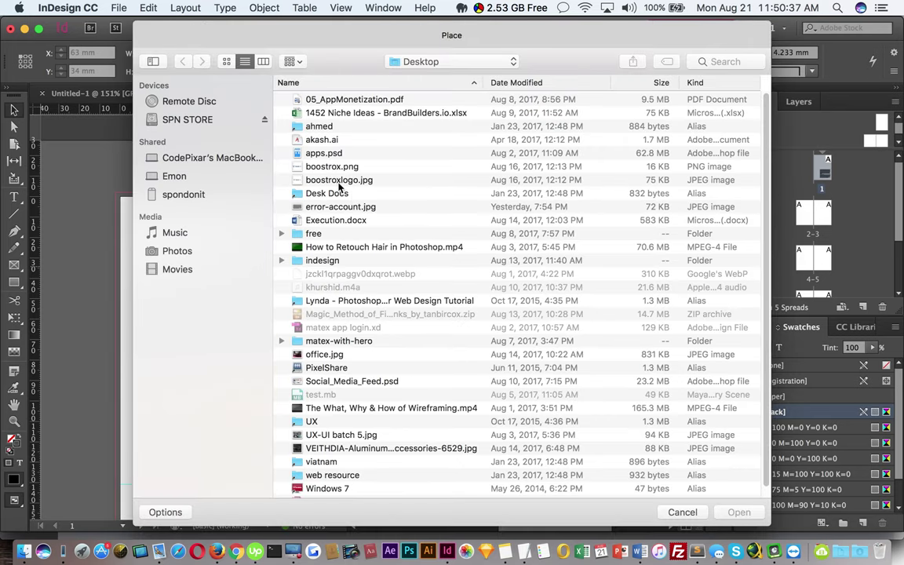
{"action": "left_click", "coordinate": [340, 223]}
{"action": "left_click", "coordinate": [166, 512]}
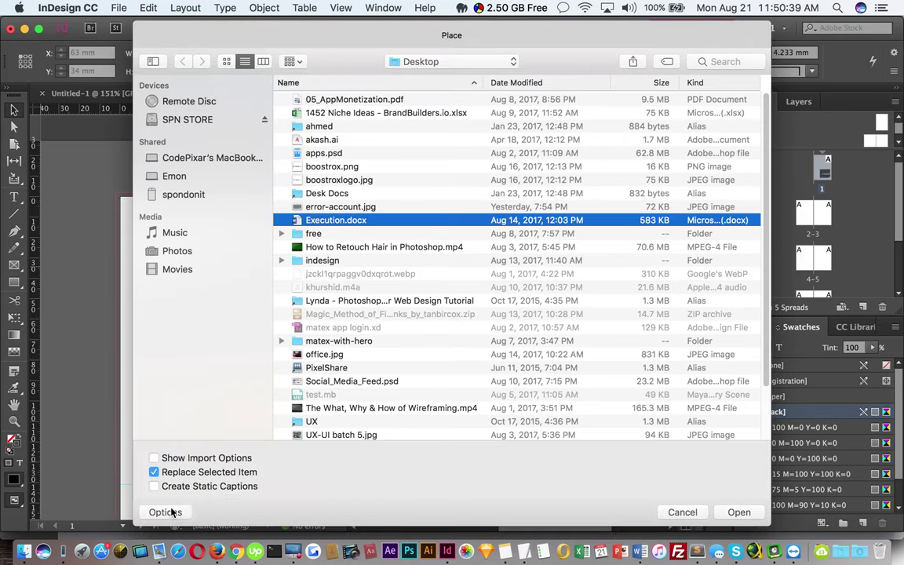
{"action": "left_click", "coordinate": [203, 460]}
{"action": "left_click", "coordinate": [177, 472]}
{"action": "left_click", "coordinate": [747, 512]}
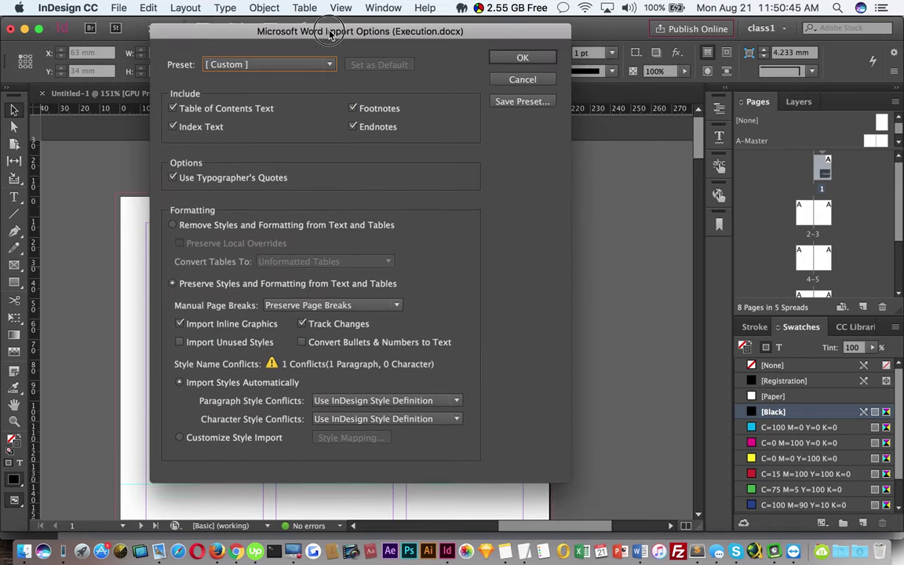
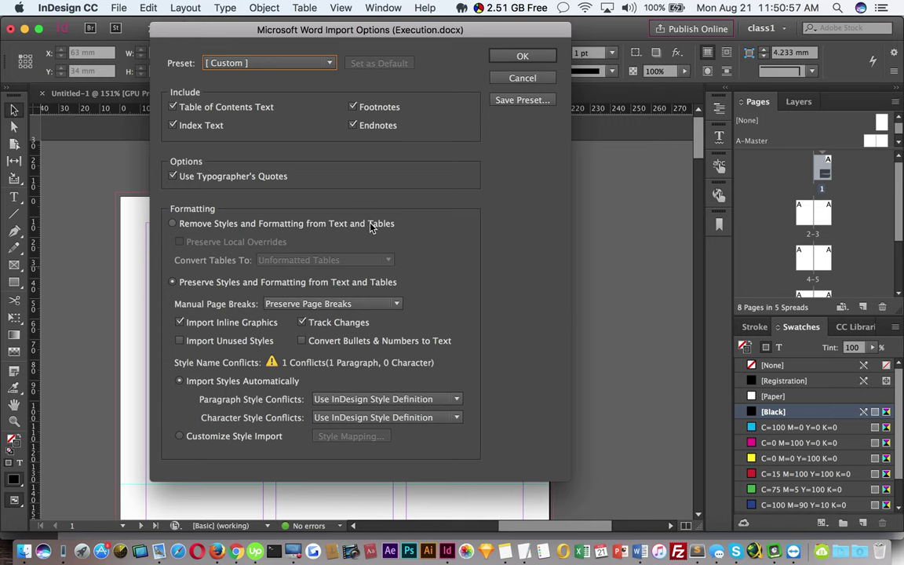
Set the Word import to remove styles and formatting, excluding table of contents text, index text, footnotes and endnotes.
{"action": "left_click", "coordinate": [173, 225]}
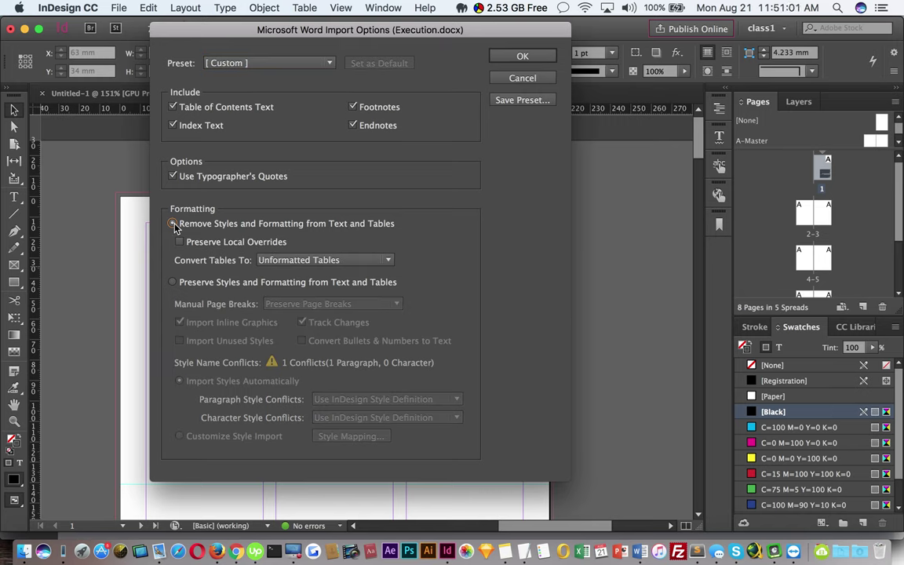
{"action": "left_click", "coordinate": [172, 108]}
{"action": "left_click", "coordinate": [173, 125]}
{"action": "left_click", "coordinate": [353, 107]}
{"action": "left_click", "coordinate": [352, 124]}
{"action": "left_click", "coordinate": [523, 57]}
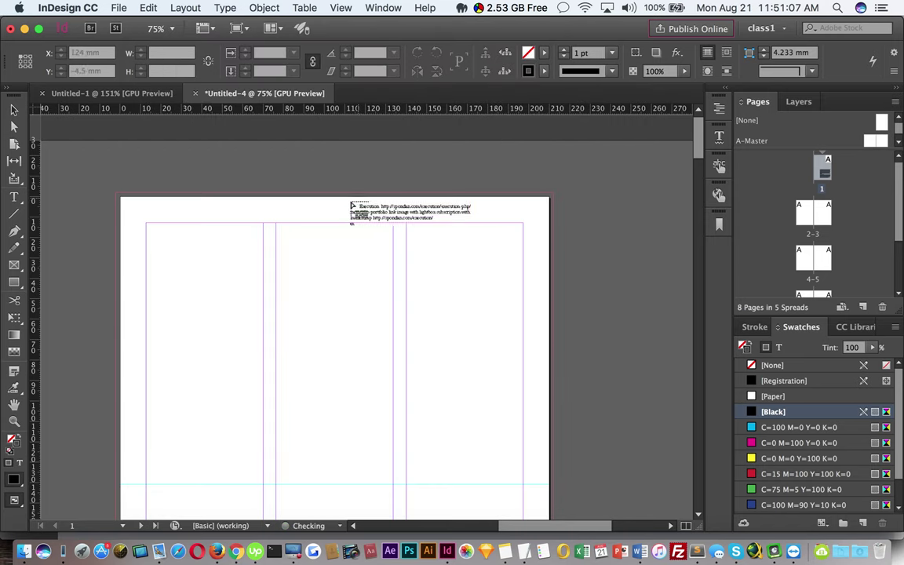
Place the imported text in a frame of about 185 by 116 mm spanning the page 1 columns from the top margin.
{"action": "left_click_drag", "start_coordinate": [147, 225], "coordinate": [524, 459]}
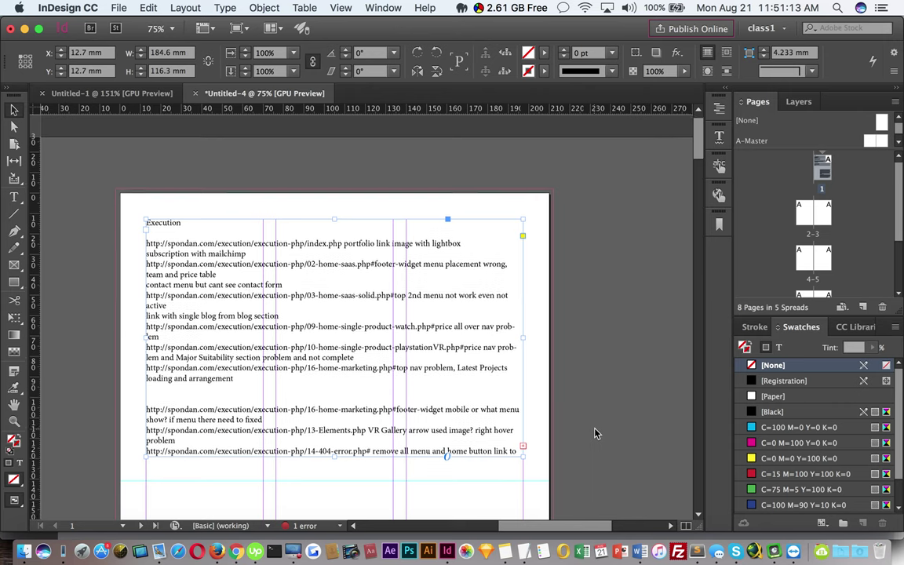
{"action": "scroll", "coordinate": [595, 432], "scroll_direction": "down", "scroll_amount": 2}
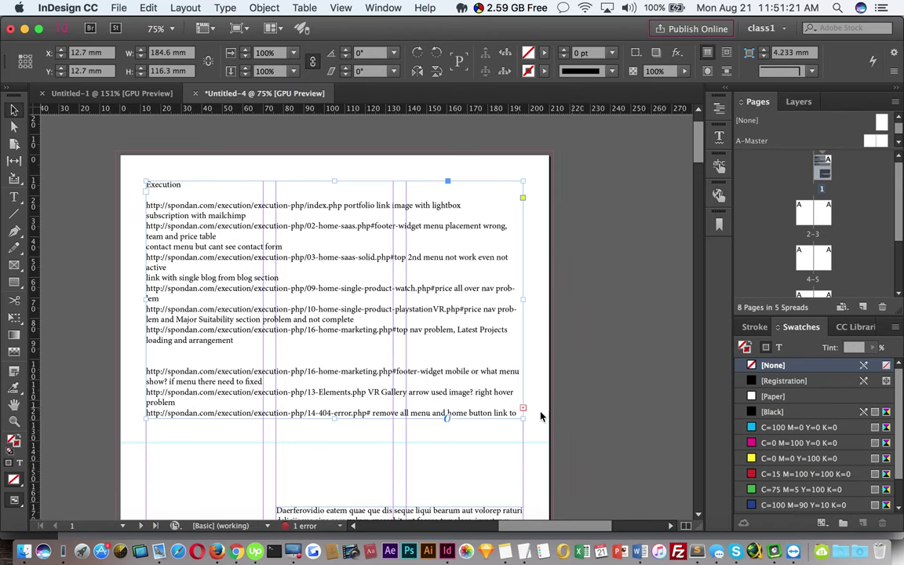
{"action": "scroll", "coordinate": [412, 364], "scroll_direction": "down", "scroll_amount": 2}
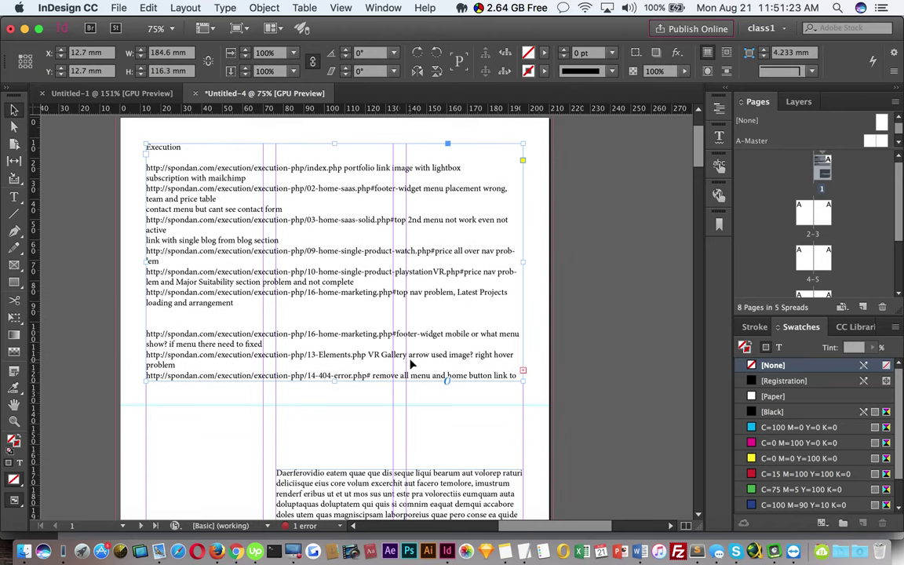
Check the "Typing and editing text" topic in the Notes course outline and return to InDesign.
{"action": "key", "text": "super+Tab"}
{"action": "key", "text": "super+Tab"}
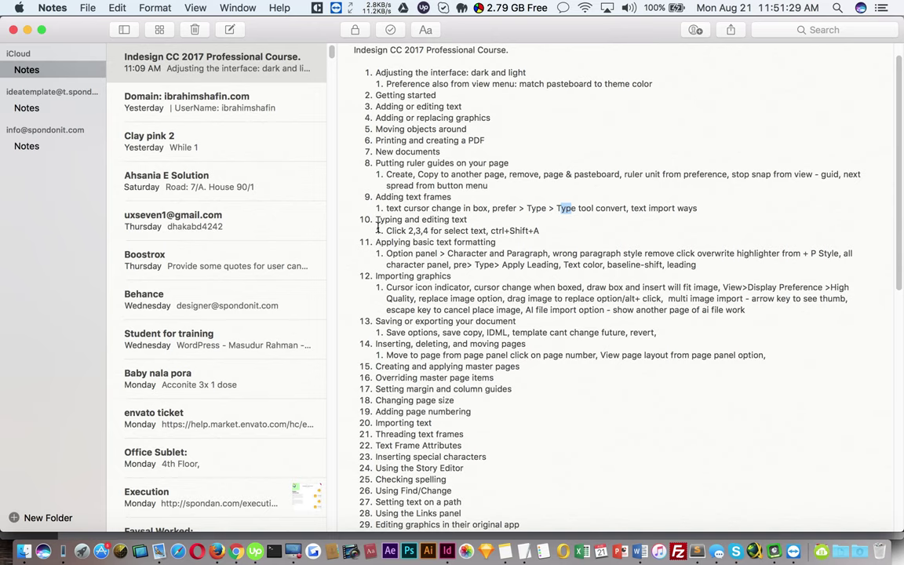
{"action": "left_click_drag", "start_coordinate": [468, 220], "coordinate": [403, 220]}
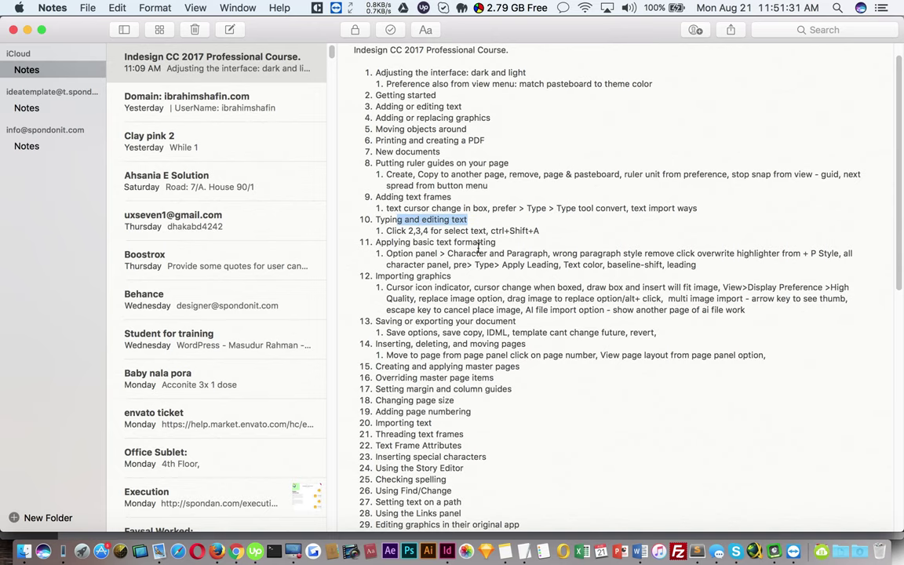
{"action": "key", "text": "super+Tab"}
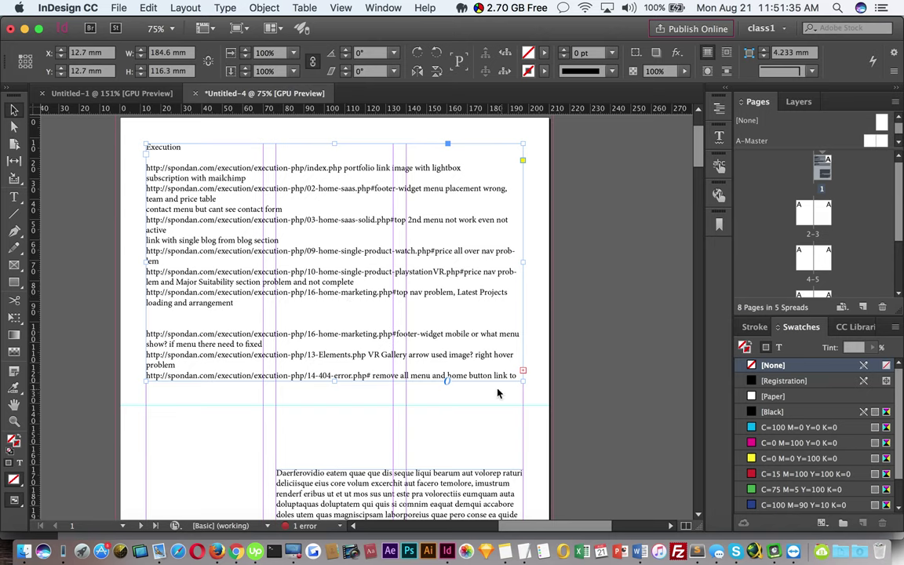
Delete the imported Execution frame and duplicate the placeholder text frame to about X 12.7 mm, Y 20 mm on page 1.
{"action": "key", "text": "BackSpace"}
{"action": "left_click_drag", "start_coordinate": [440, 492], "coordinate": [312, 185]}
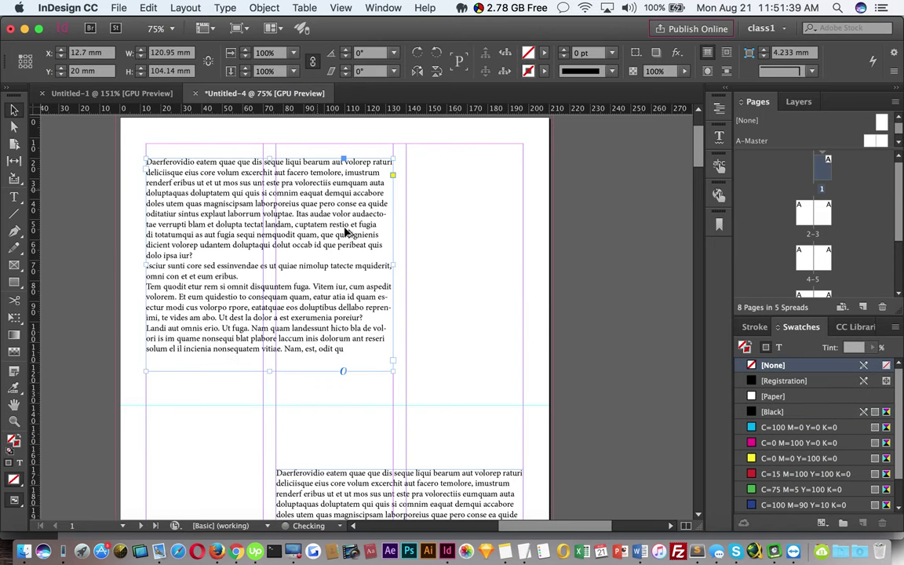
Insert blank lines after "unt este pra" and after "dolo ipsa iur?" to separate the paragraphs in the duplicated frame.
{"action": "double_click", "coordinate": [297, 184]}
{"action": "key", "text": "Return"}
{"action": "key", "text": "Return"}
{"action": "left_click", "coordinate": [276, 265]}
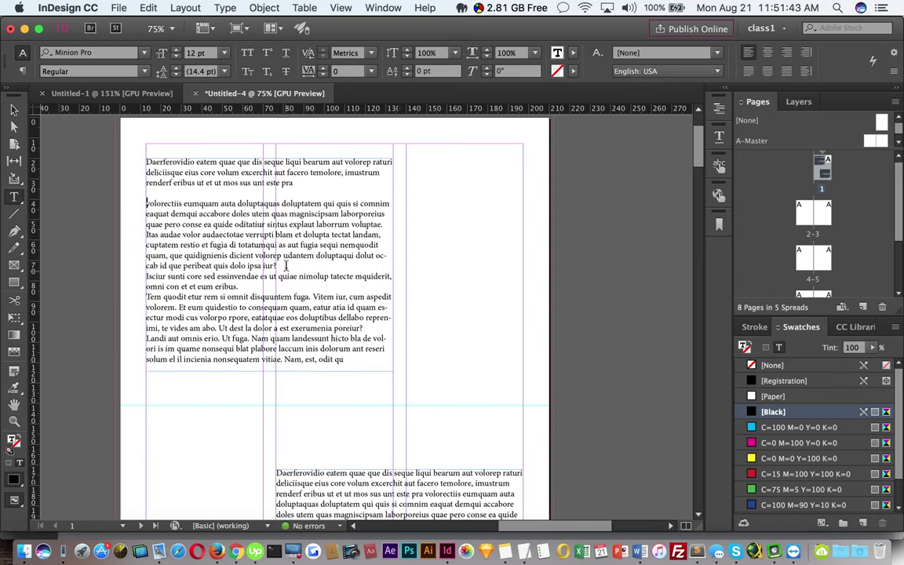
{"action": "key", "text": "Return"}
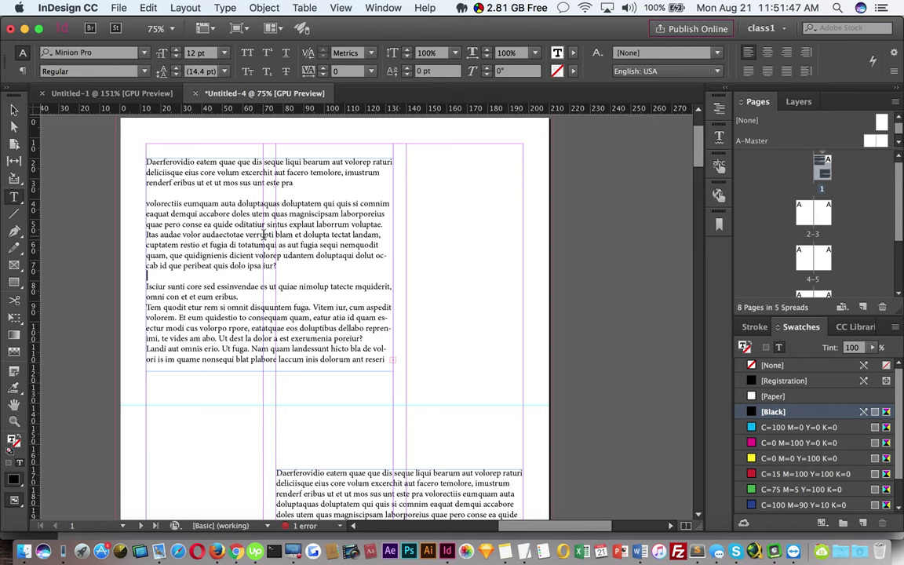
Select the word "quidignienis", then the whole line starting "cuptatem restio" in the upper text frame, and clear the selection.
{"action": "double_click", "coordinate": [206, 255]}
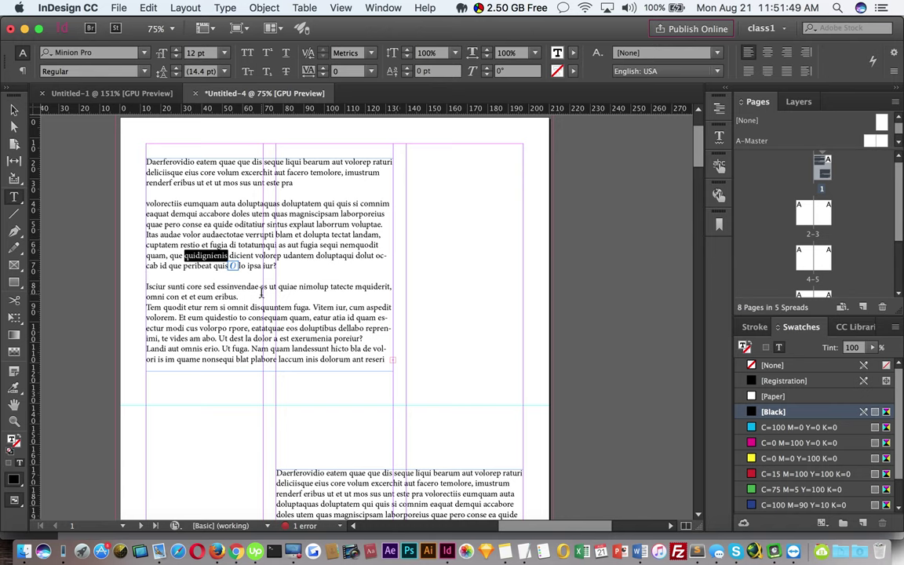
{"action": "left_click", "coordinate": [189, 228]}
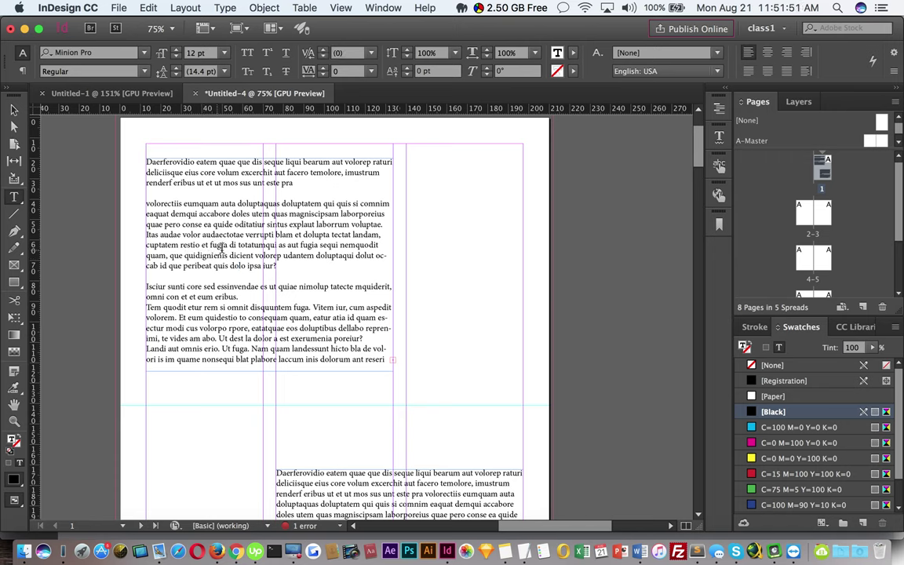
{"action": "double_click", "coordinate": [221, 246]}
{"action": "left_click", "coordinate": [218, 247]}
{"action": "triple_click", "coordinate": [218, 249]}
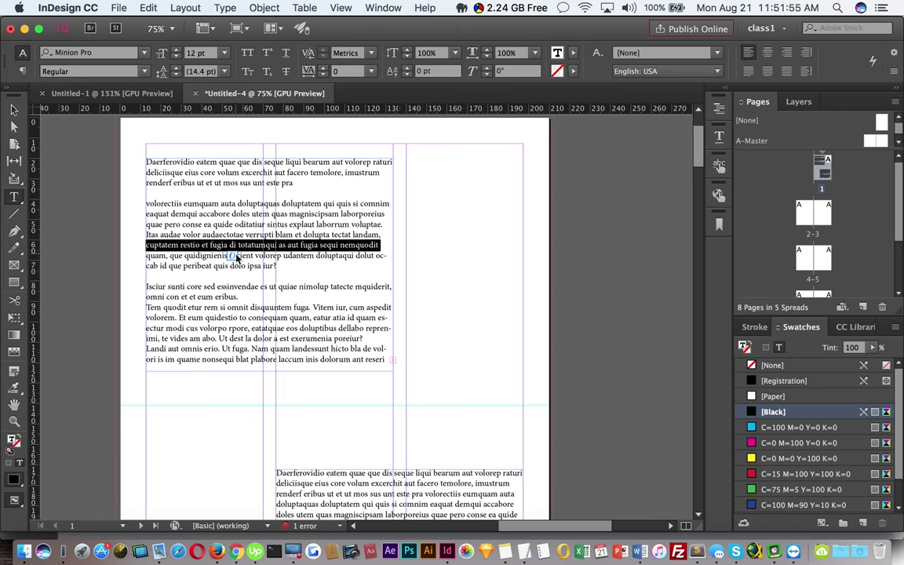
{"action": "left_click", "coordinate": [260, 235]}
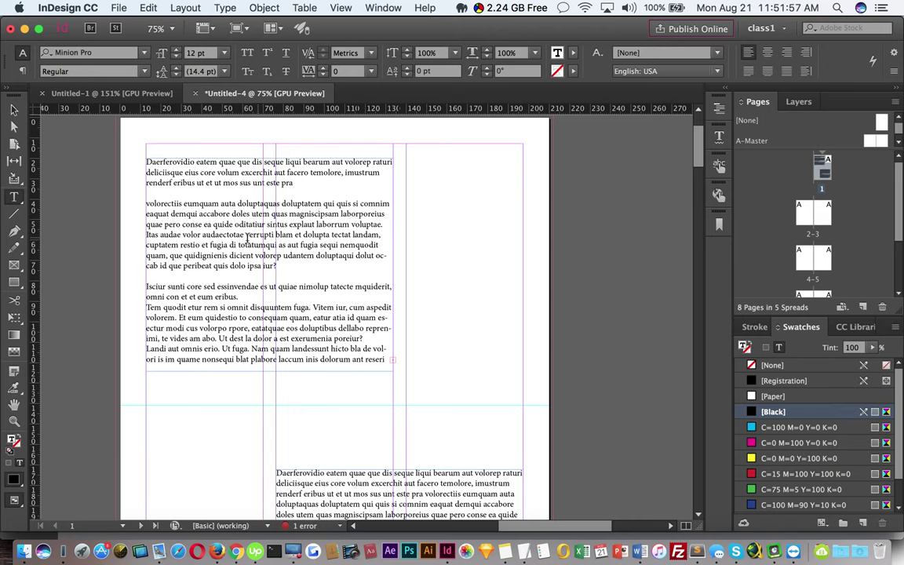
Select the word "audaectotae", then the entire paragraph starting "volorectiis eumquam" in the upper text frame.
{"action": "double_click", "coordinate": [222, 234]}
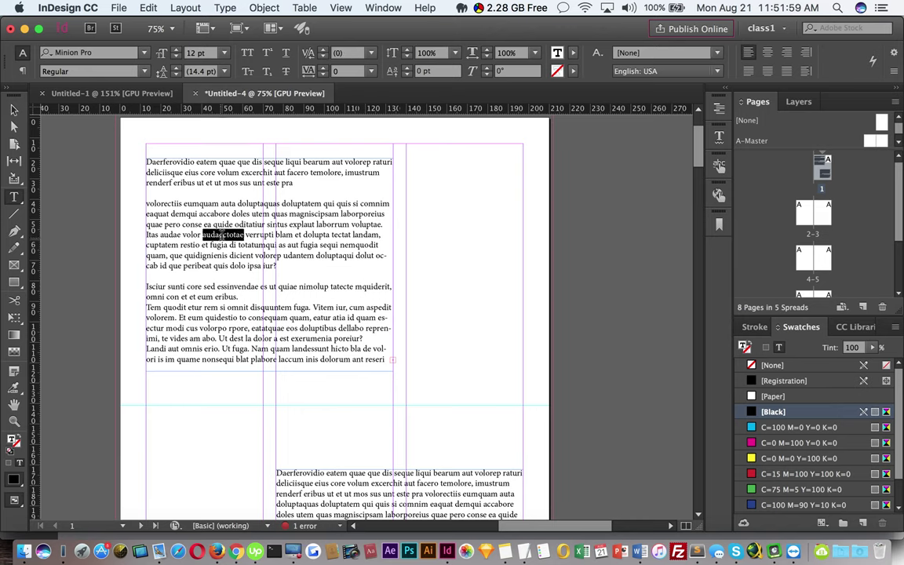
{"action": "triple_click", "coordinate": [222, 235]}
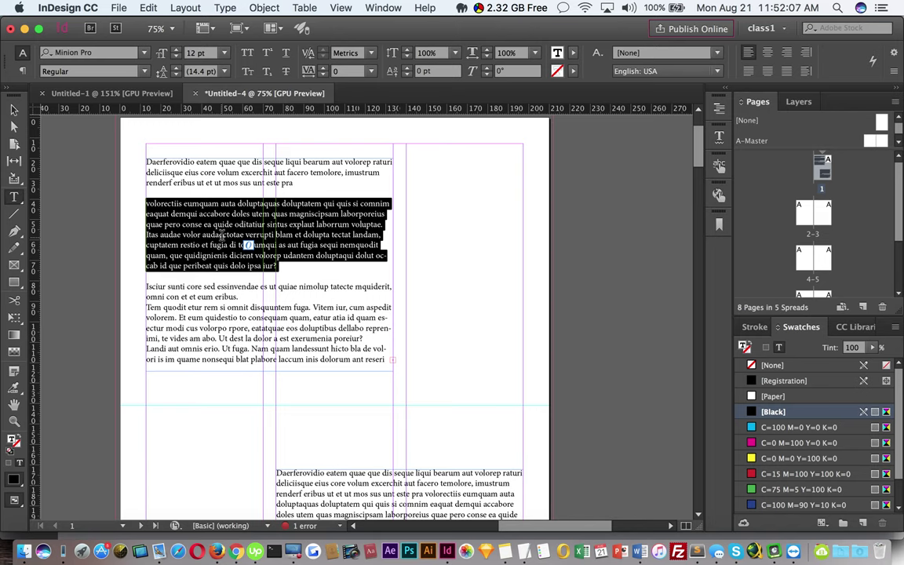
{"action": "left_click", "coordinate": [210, 228]}
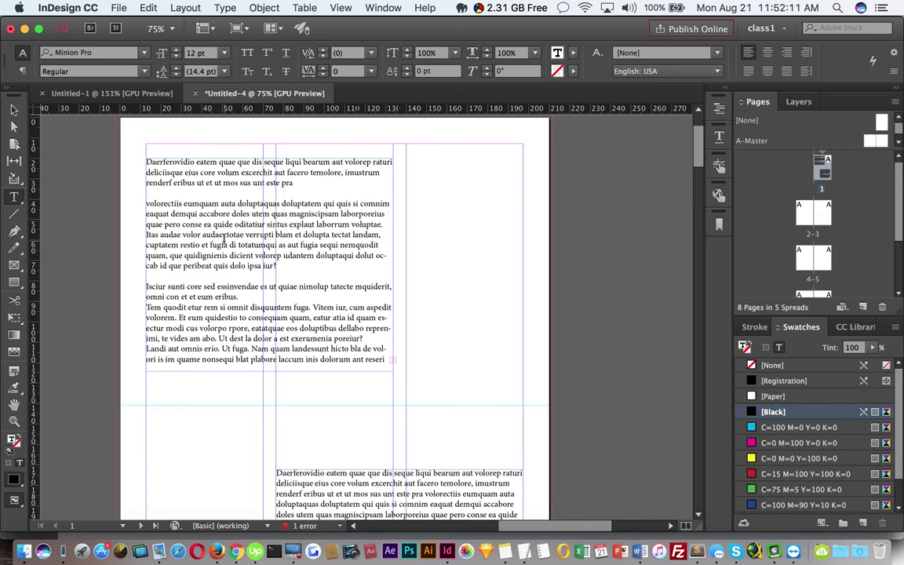
{"action": "double_click", "coordinate": [211, 234]}
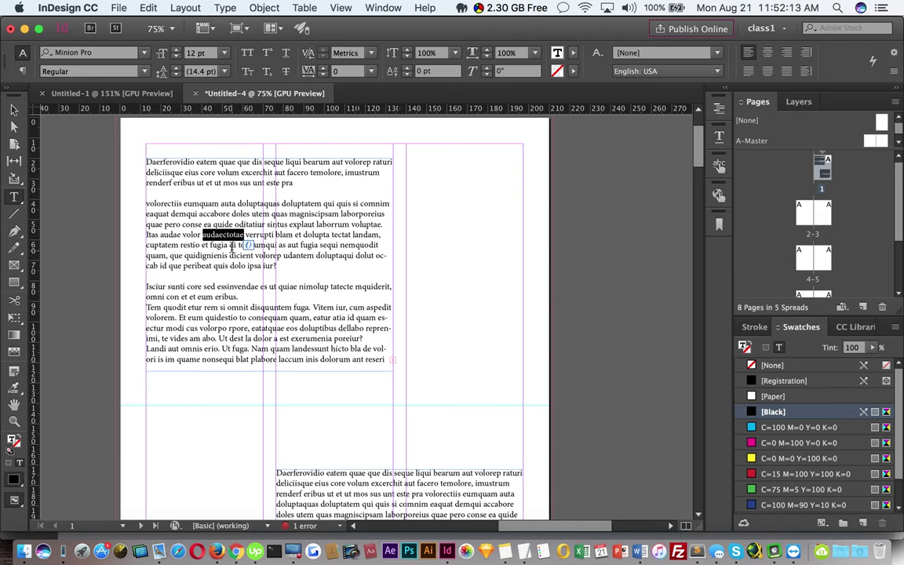
{"action": "triple_click", "coordinate": [221, 235]}
{"action": "left_click", "coordinate": [221, 236]}
{"action": "double_click", "coordinate": [220, 236]}
{"action": "left_click", "coordinate": [220, 236]}
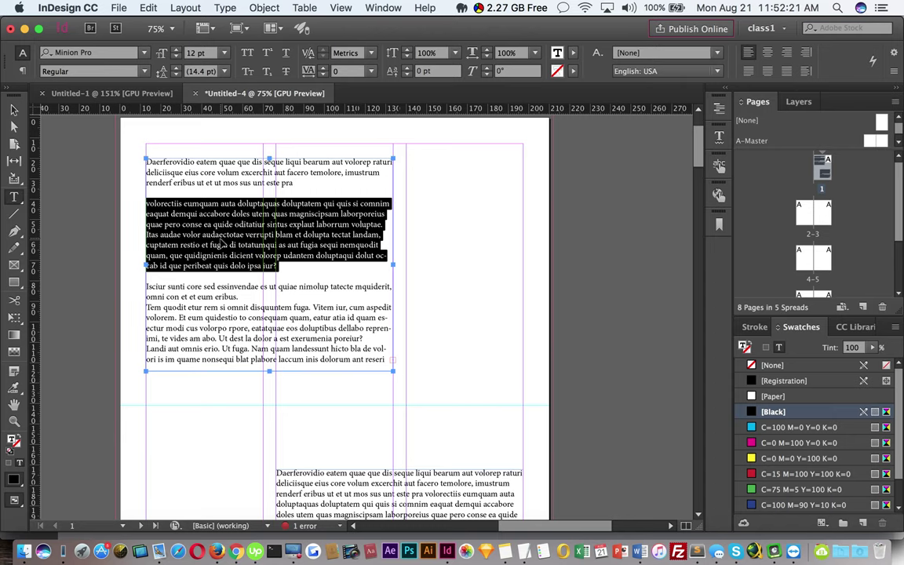
Switch to Notes, highlight "ctrl+Shift+A" under the "Typing and editing text" topic, and return to InDesign.
{"action": "key", "text": "super+Tab"}
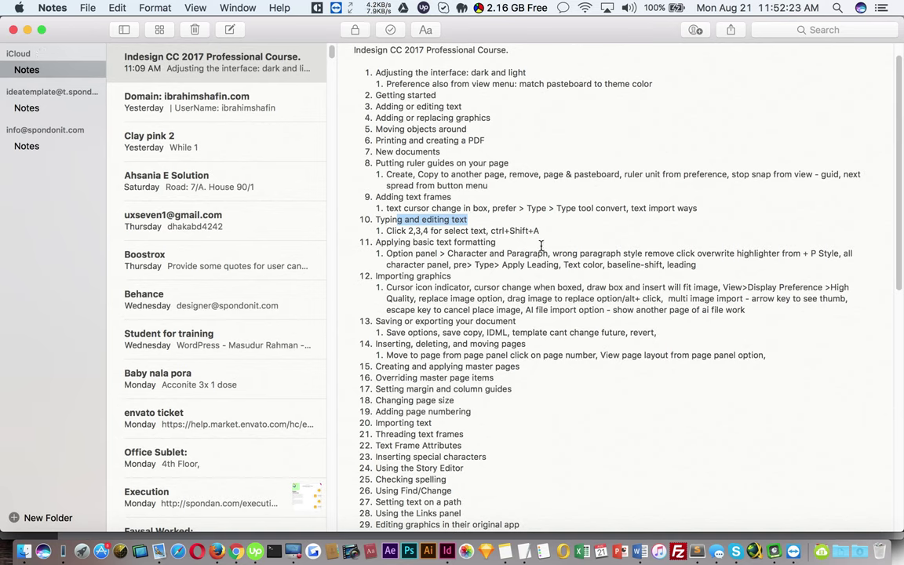
{"action": "left_click_drag", "start_coordinate": [540, 231], "coordinate": [491, 231]}
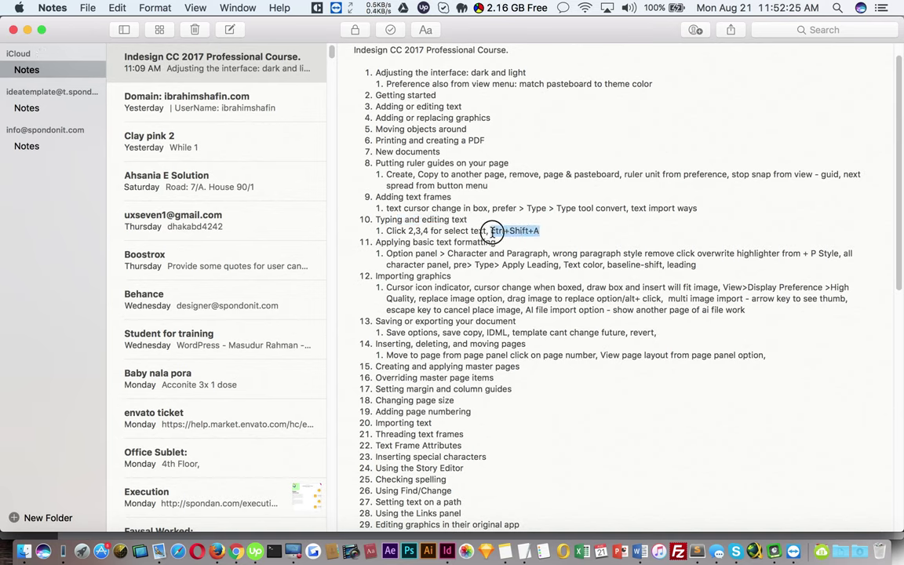
{"action": "key", "text": "super+Tab"}
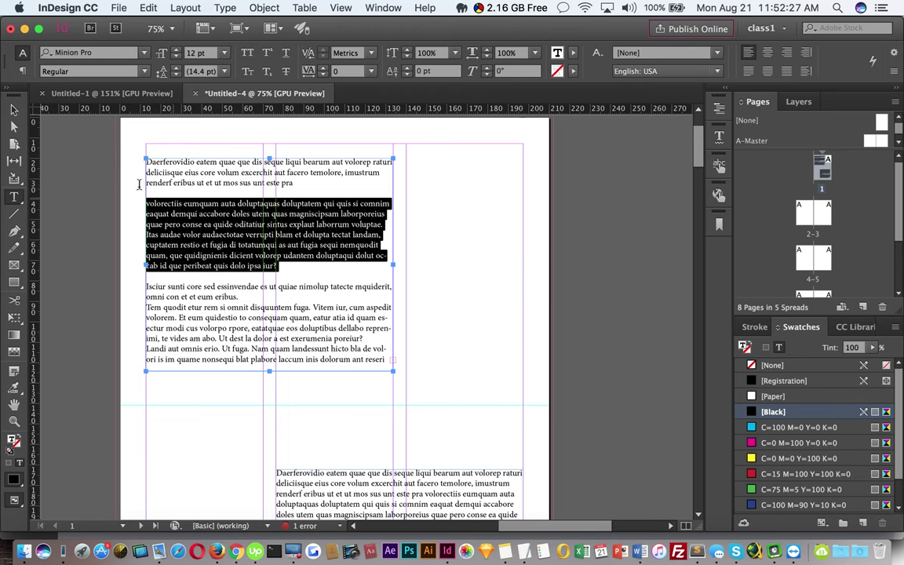
Leave text editing in the upper frame and deselect the frame with the Selection tool.
{"action": "left_click", "coordinate": [260, 228]}
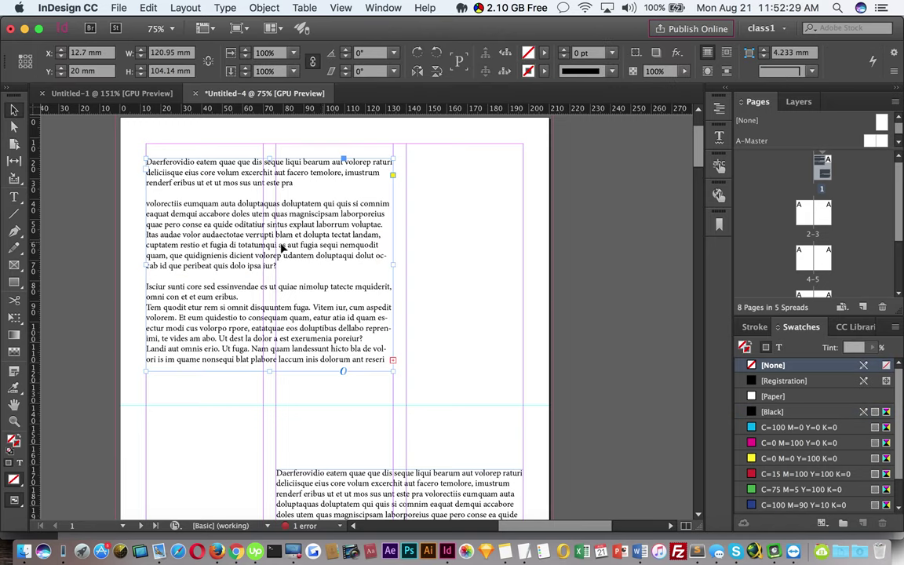
{"action": "left_click", "coordinate": [13, 110]}
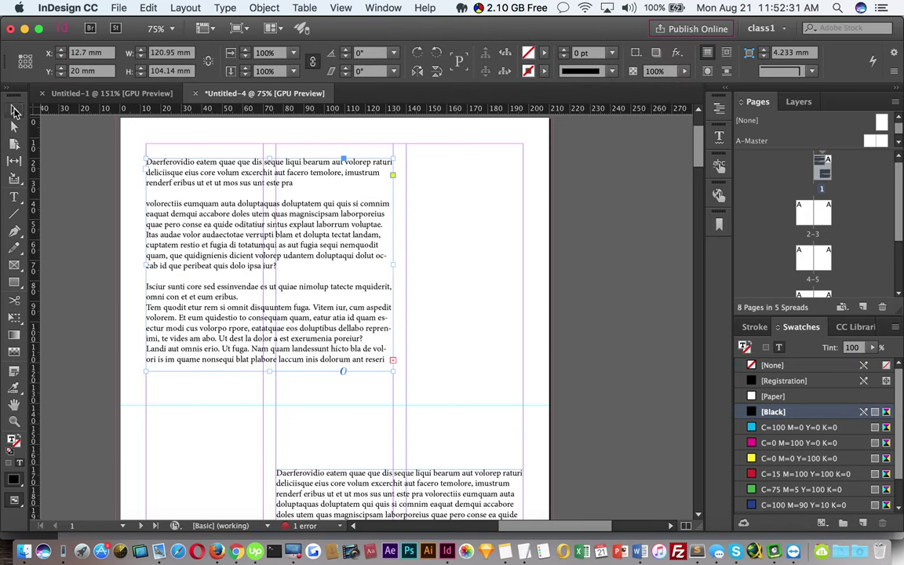
{"action": "left_click", "coordinate": [658, 295]}
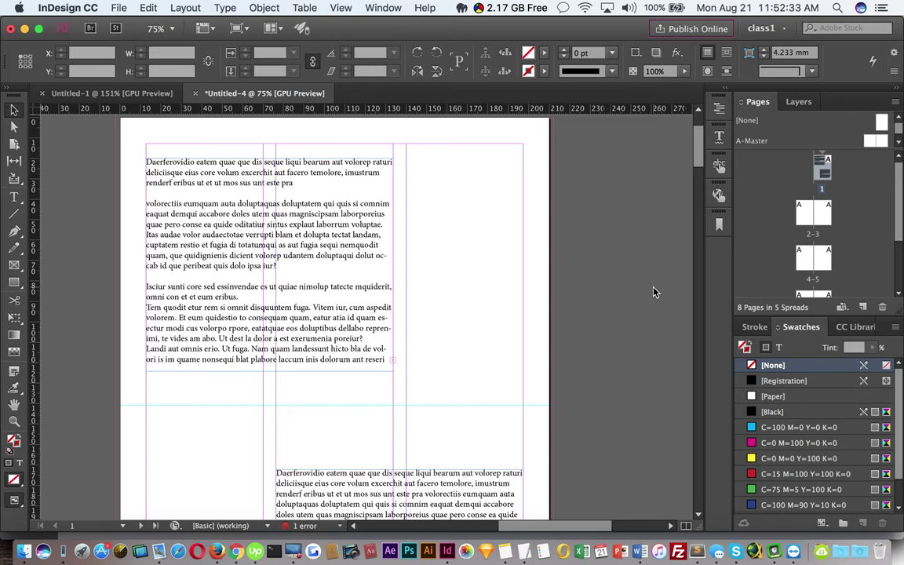
Enter the upper text frame, select all of its text, and clear the selection.
{"action": "left_click", "coordinate": [331, 245]}
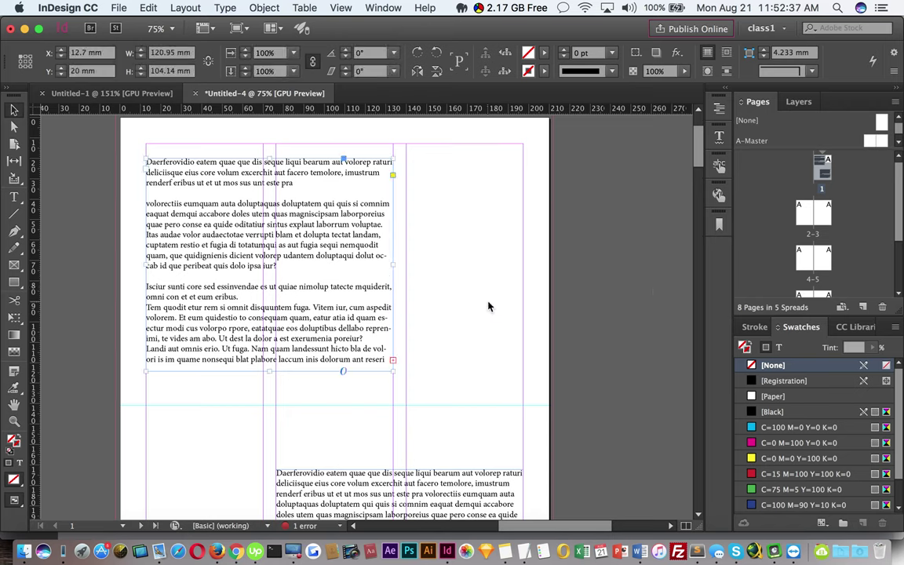
{"action": "double_click", "coordinate": [237, 239]}
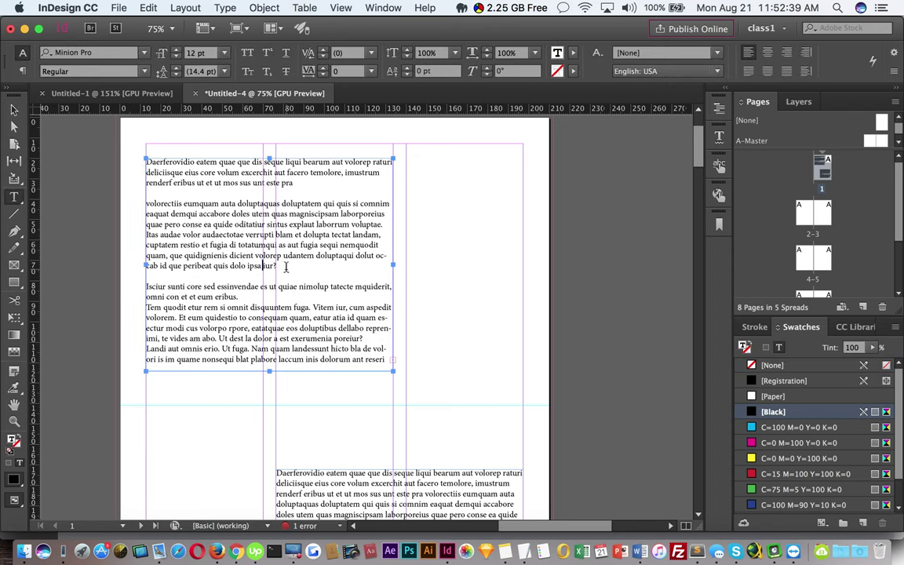
{"action": "key", "text": "super+a"}
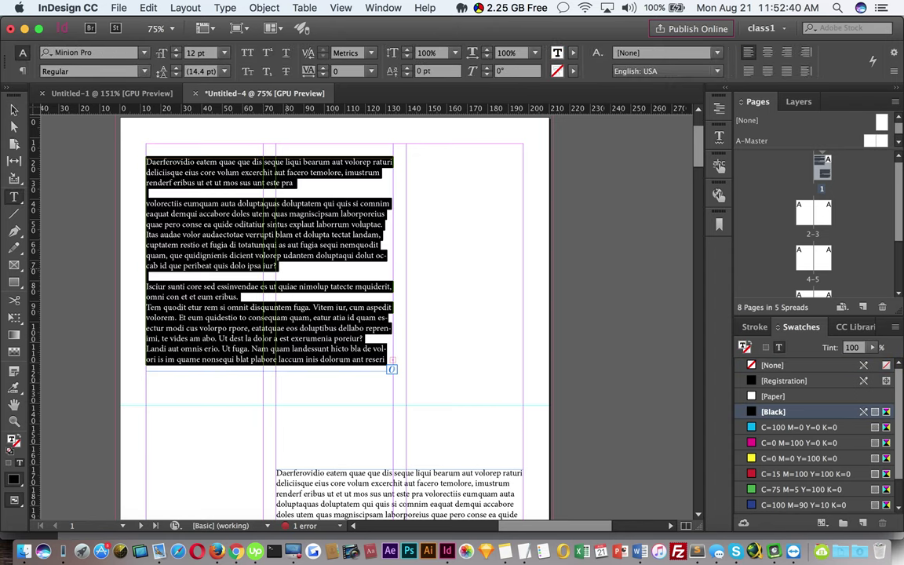
{"action": "left_click", "coordinate": [280, 265]}
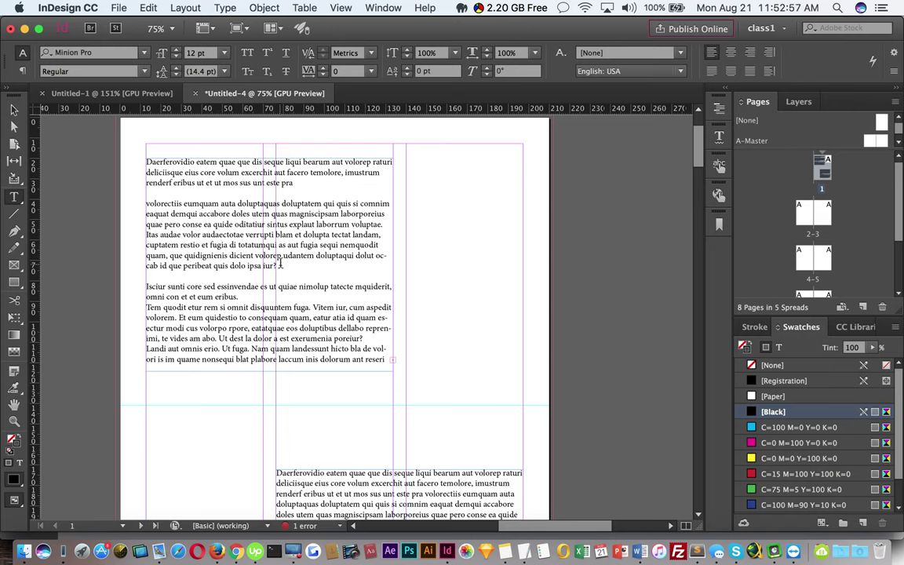
Look over the two text frames on page 1, check the "Applying basic text formatting" topic in Notes, and return to InDesign.
{"action": "left_click", "coordinate": [13, 110]}
{"action": "left_click", "coordinate": [360, 240]}
{"action": "scroll", "coordinate": [481, 321], "scroll_direction": "down", "scroll_amount": 3}
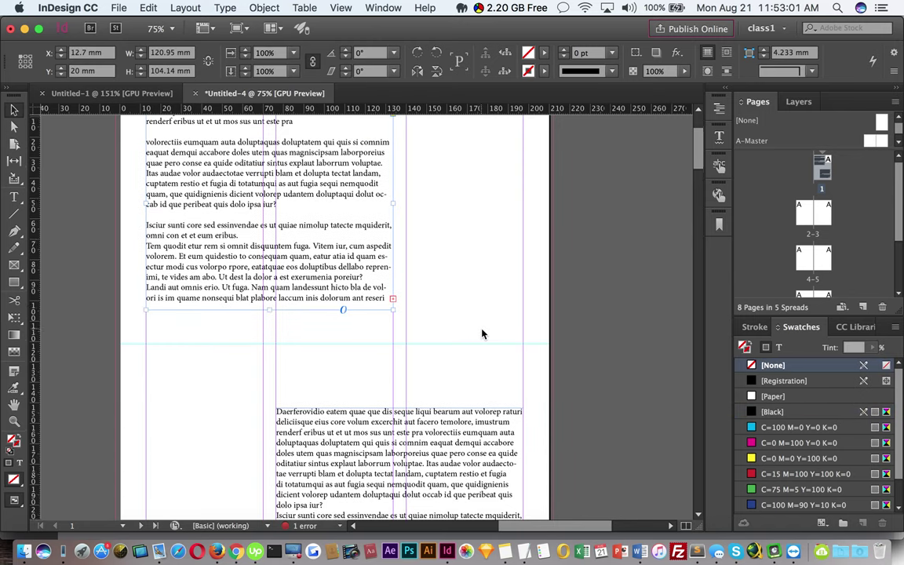
{"action": "scroll", "coordinate": [482, 335], "scroll_direction": "down", "scroll_amount": 4}
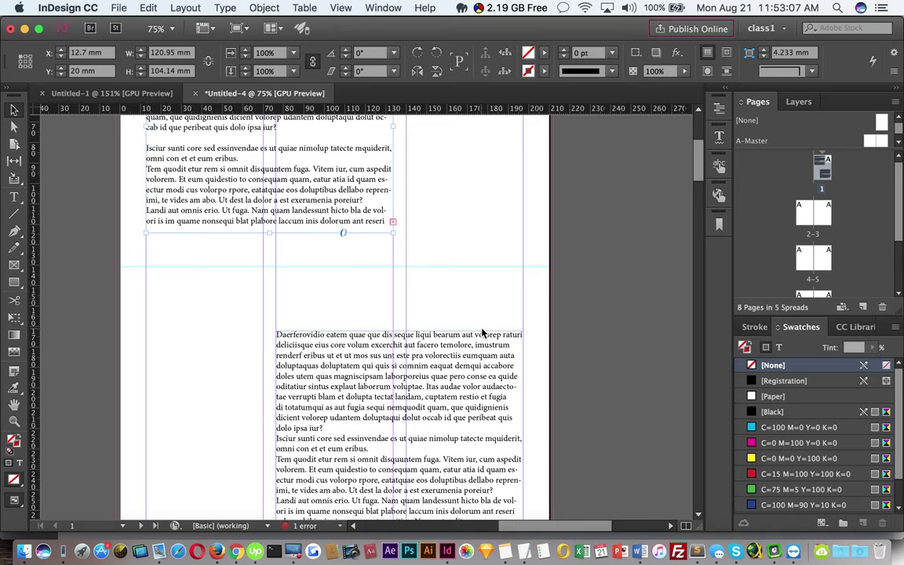
{"action": "key", "text": "super+Tab"}
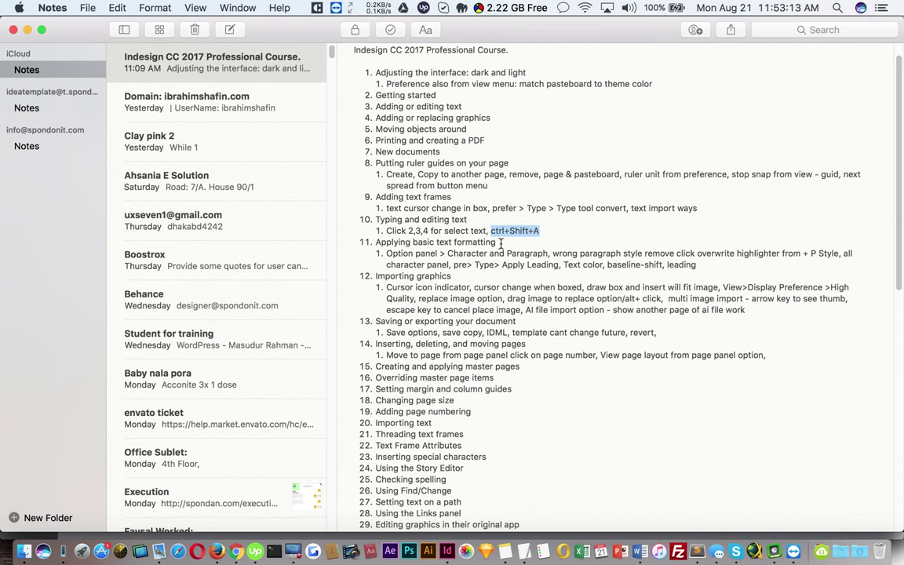
{"action": "key", "text": "super+Tab"}
Compare the character and paragraph formatting controls for the upper text frame, ending on the character controls.
{"action": "scroll", "coordinate": [430, 263], "scroll_direction": "up", "scroll_amount": 5}
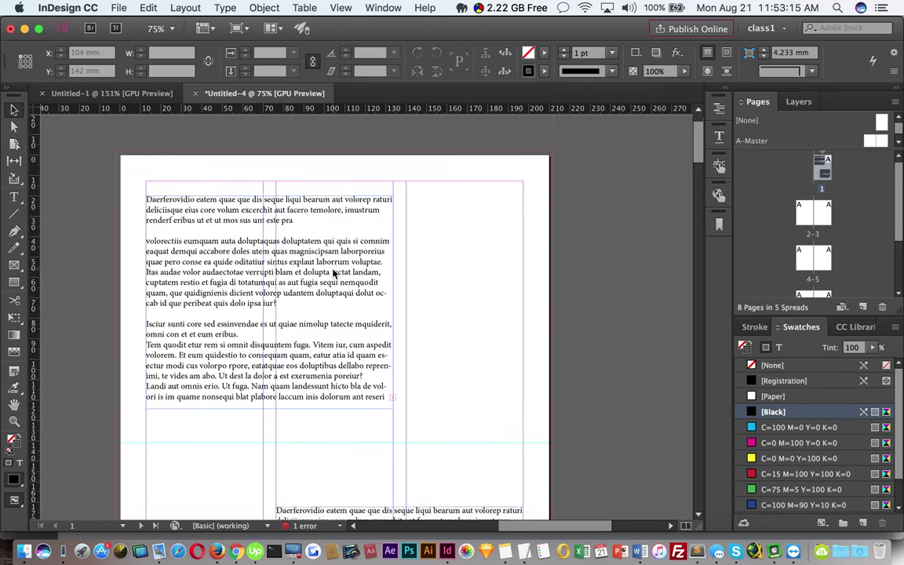
{"action": "scroll", "coordinate": [333, 273], "scroll_direction": "up", "scroll_amount": 2}
{"action": "left_click", "coordinate": [220, 298]}
{"action": "double_click", "coordinate": [223, 303]}
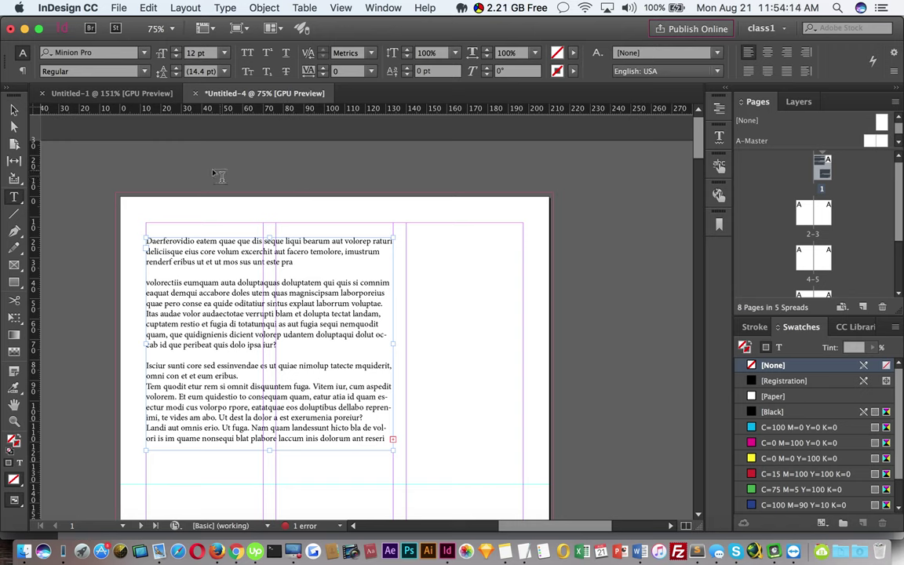
{"action": "left_click", "coordinate": [22, 72]}
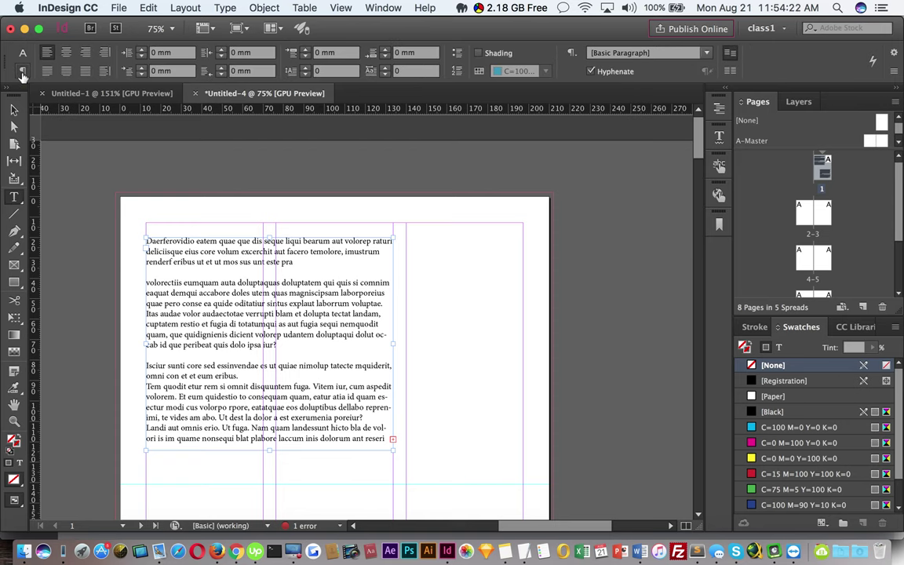
{"action": "left_click", "coordinate": [24, 53]}
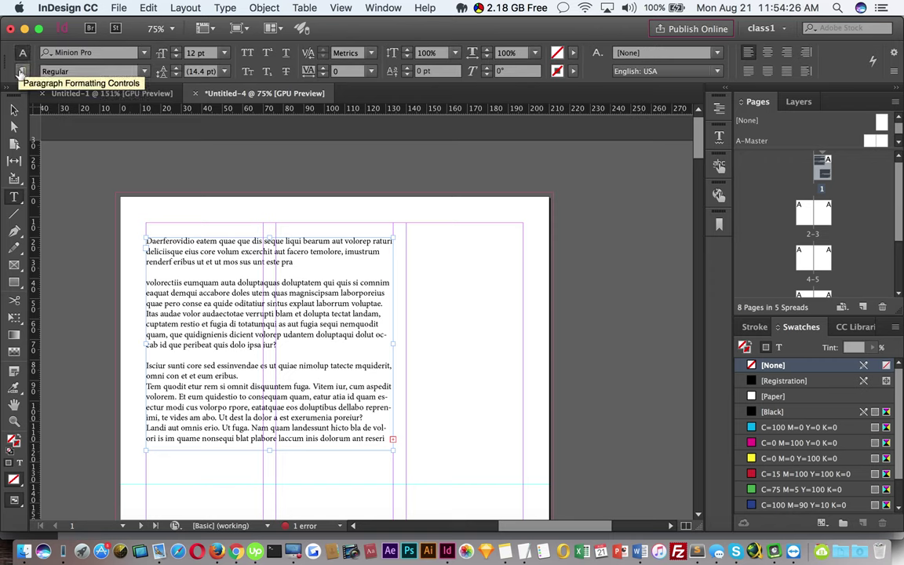
{"action": "left_click", "coordinate": [21, 72]}
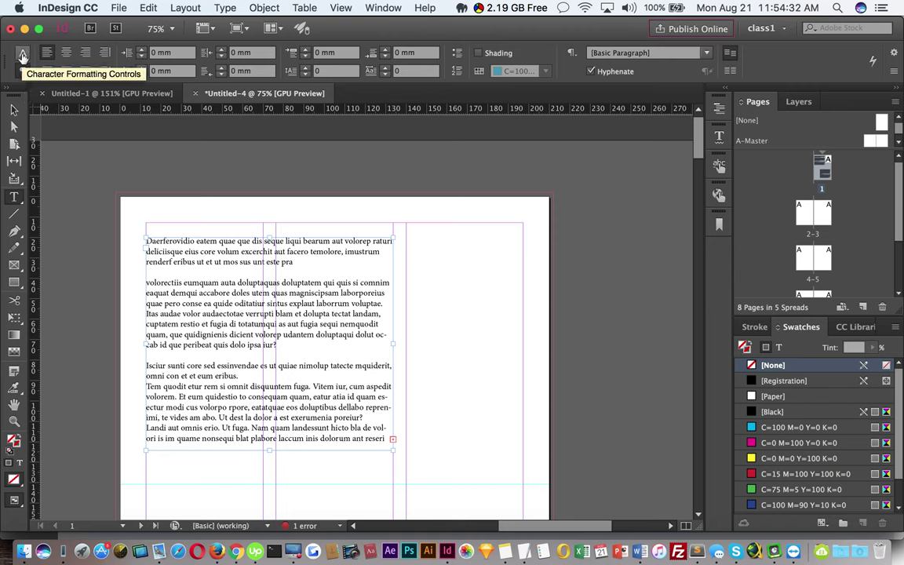
{"action": "left_click", "coordinate": [22, 55]}
{"action": "left_click", "coordinate": [23, 72]}
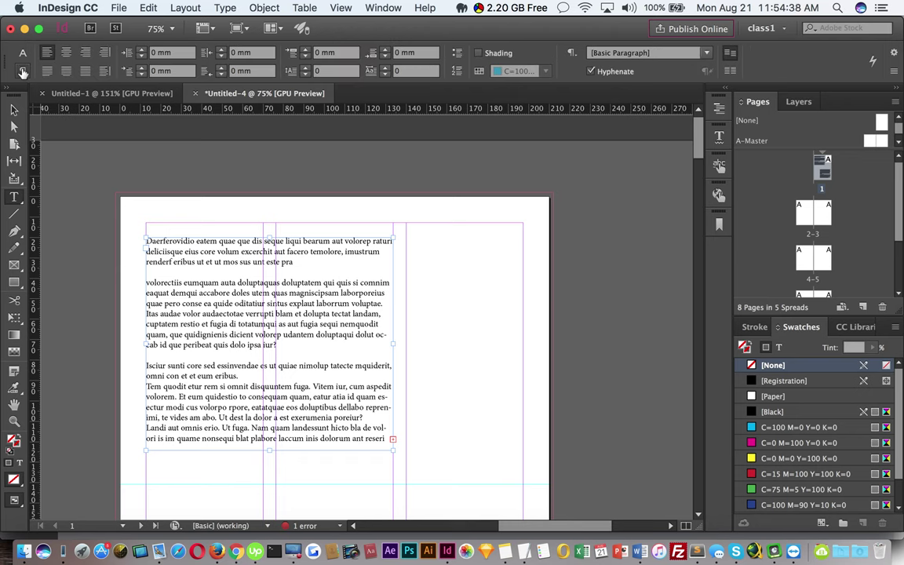
{"action": "left_click", "coordinate": [22, 55]}
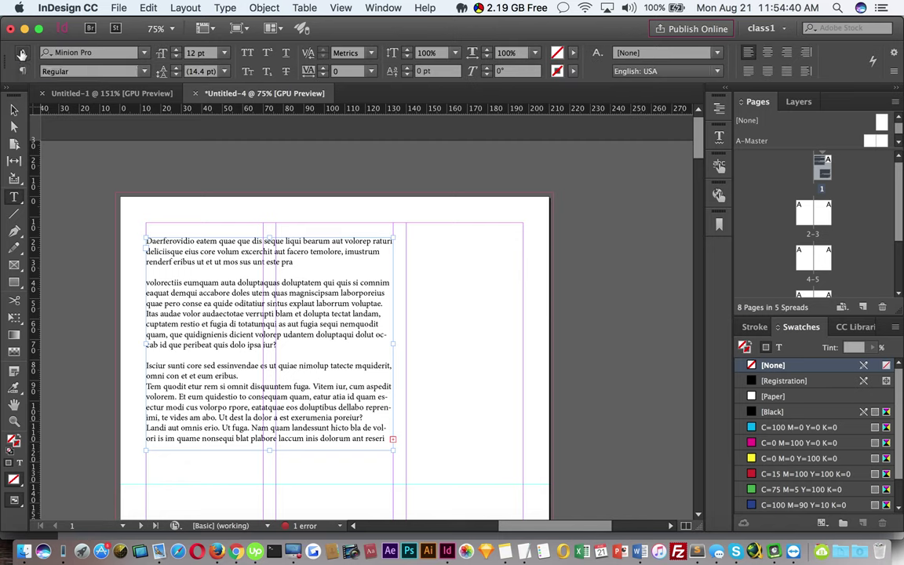
{"action": "left_click", "coordinate": [24, 72]}
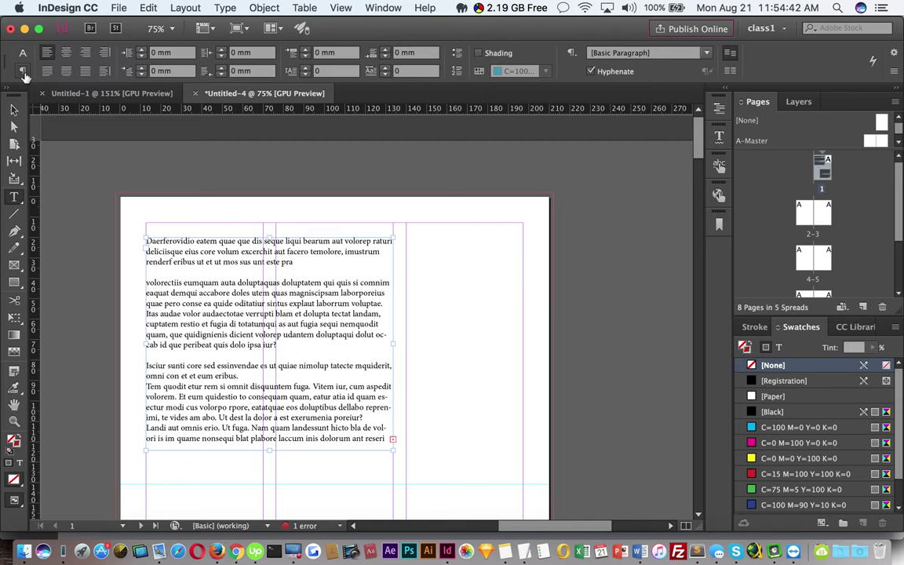
{"action": "left_click", "coordinate": [22, 54]}
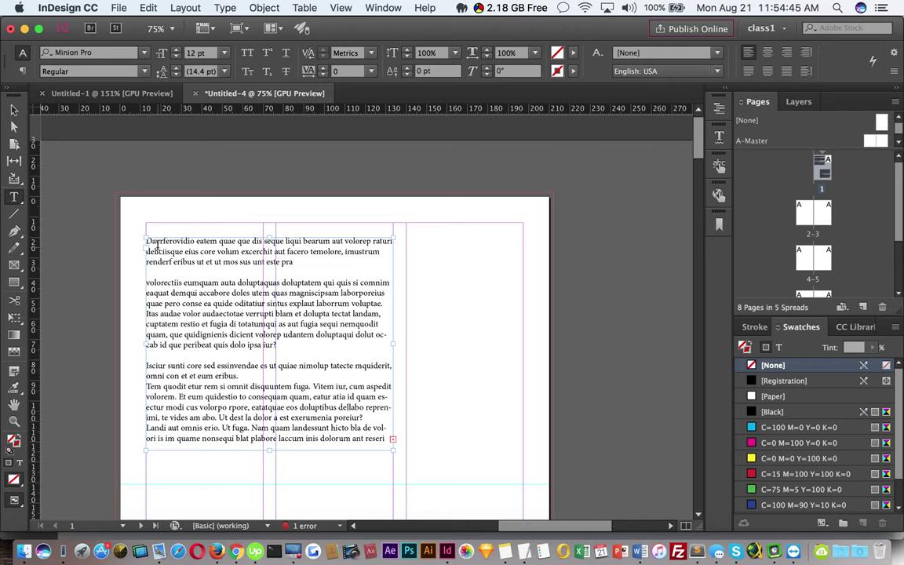
Insert an opening double quotation mark before "Daerferovidio" at the start of the upper text frame.
{"action": "left_click", "coordinate": [13, 110]}
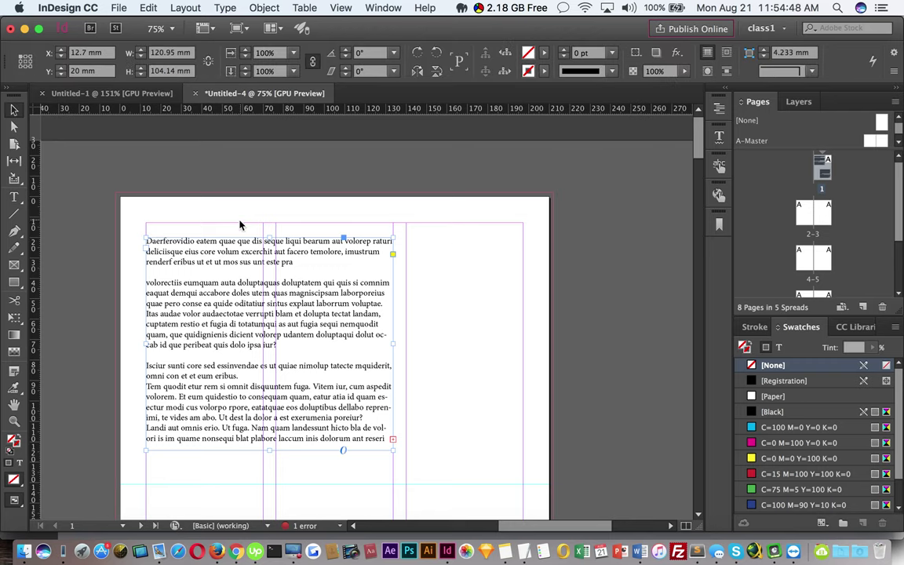
{"action": "key", "text": "super+space"}
{"action": "left_click_drag", "start_coordinate": [113, 206], "coordinate": [230, 303]}
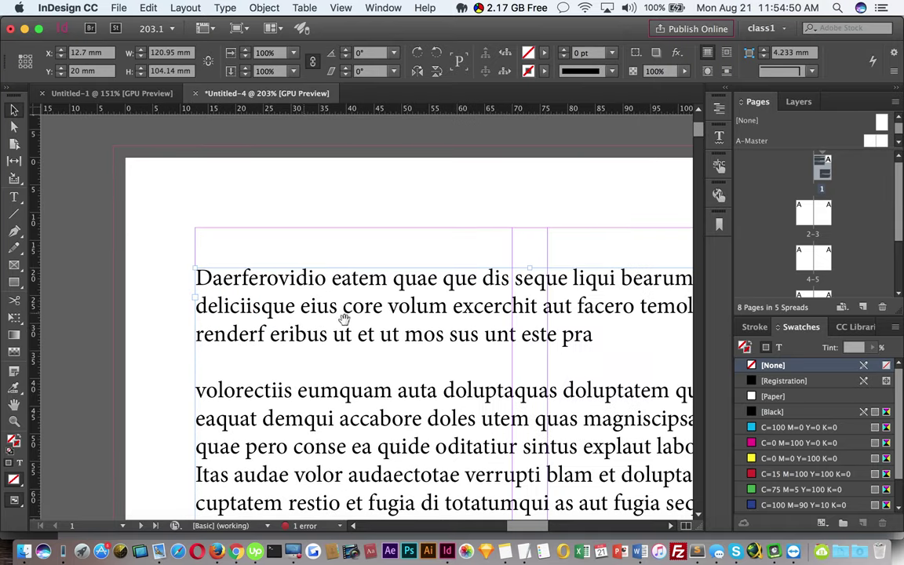
{"action": "left_click_drag", "start_coordinate": [343, 314], "coordinate": [398, 268]}
{"action": "key", "text": "t"}
{"action": "left_click", "coordinate": [181, 225]}
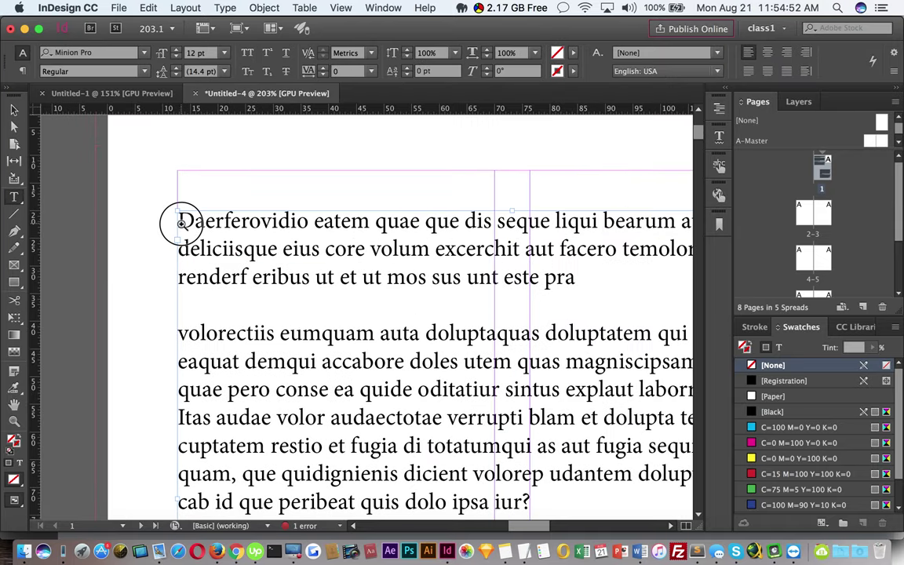
{"action": "type", "text": "\""}
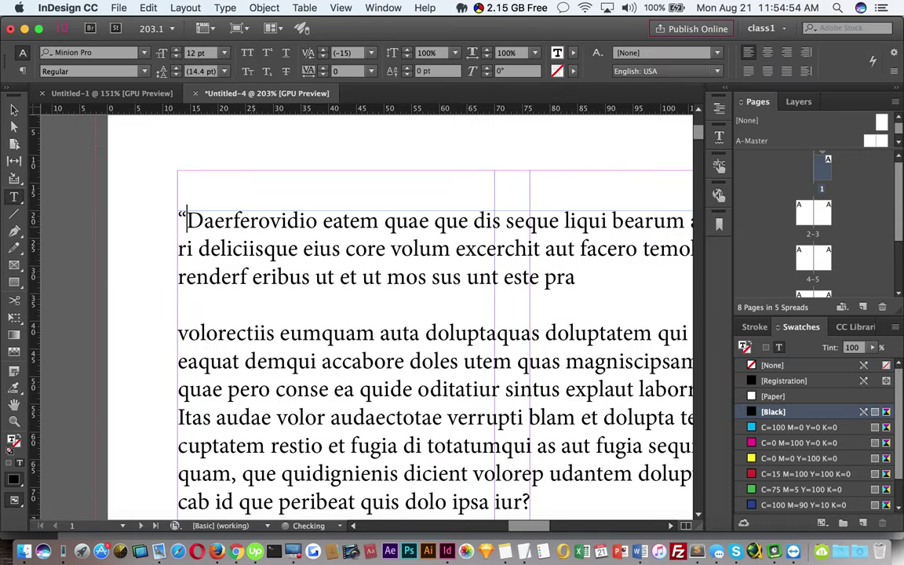
Format the opening quotation mark before "Daerferovidio" as 36 pt Bold.
{"action": "left_click_drag", "start_coordinate": [187, 220], "coordinate": [174, 219]}
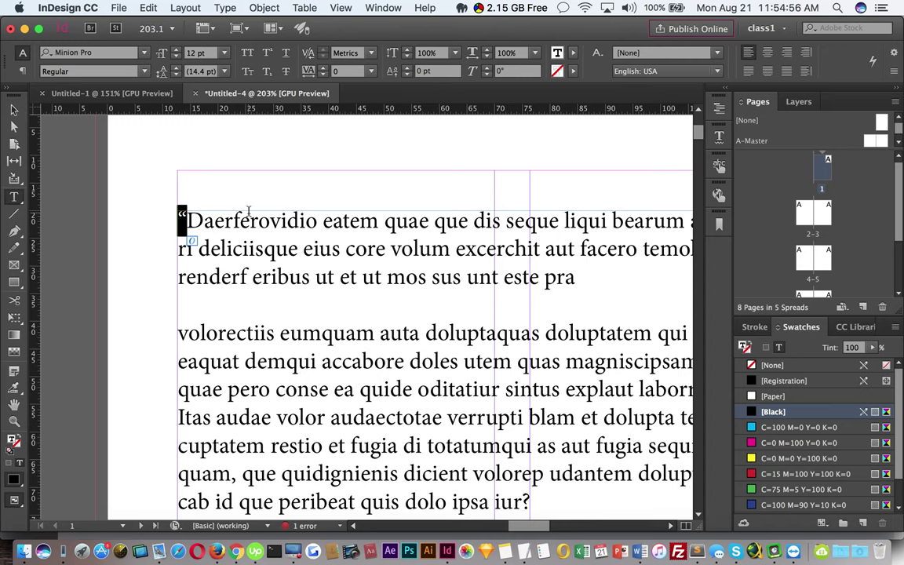
{"action": "left_click", "coordinate": [224, 52]}
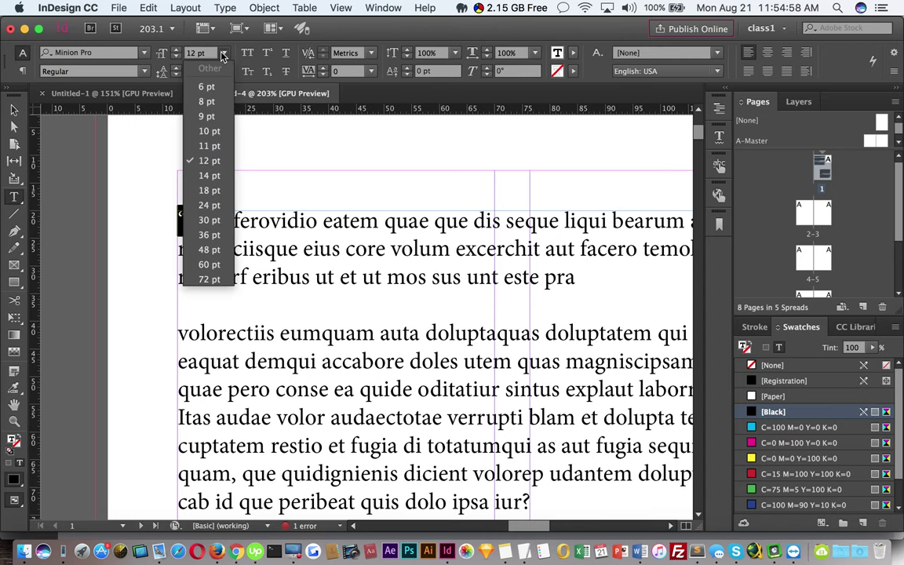
{"action": "left_click", "coordinate": [209, 235]}
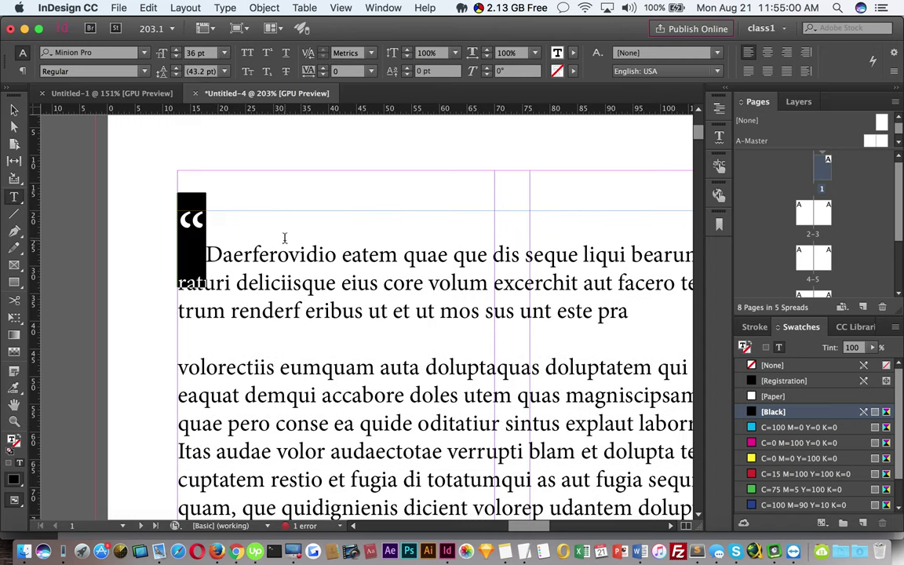
{"action": "left_click", "coordinate": [144, 71]}
{"action": "left_click", "coordinate": [93, 205]}
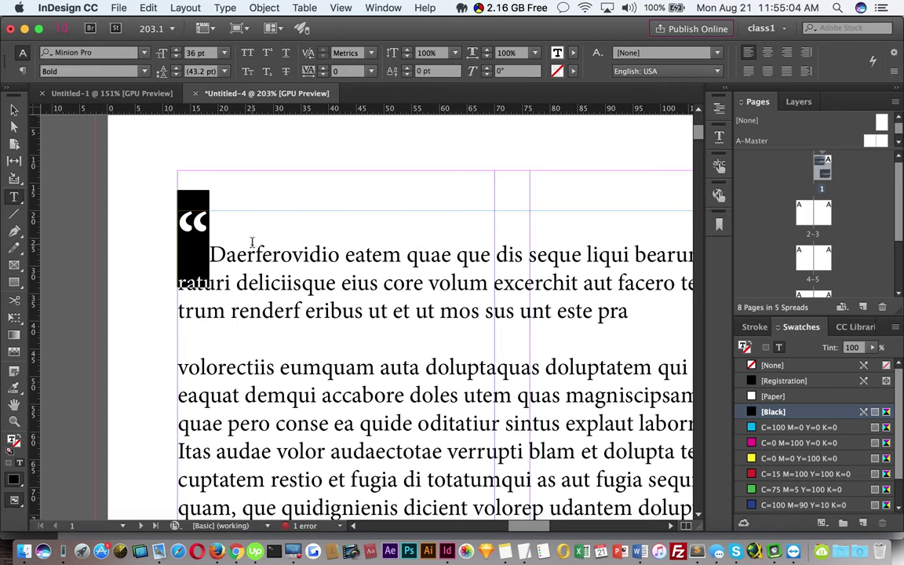
Lower the enlarged opening quotation mark by setting its baseline shift to -12 pt.
{"action": "left_click", "coordinate": [208, 225]}
{"action": "left_click_drag", "start_coordinate": [210, 225], "coordinate": [150, 235]}
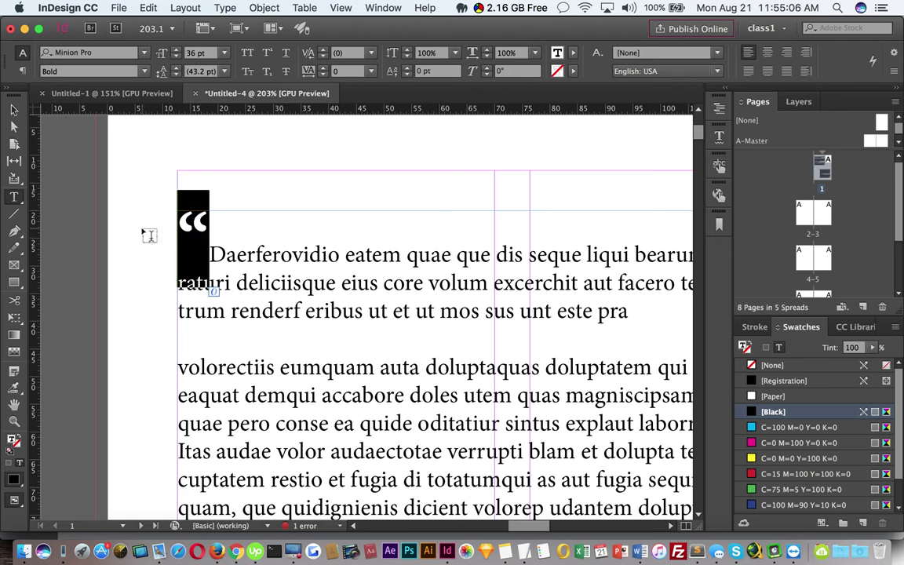
{"action": "left_click", "coordinate": [211, 225]}
{"action": "left_click_drag", "start_coordinate": [211, 226], "coordinate": [162, 232]}
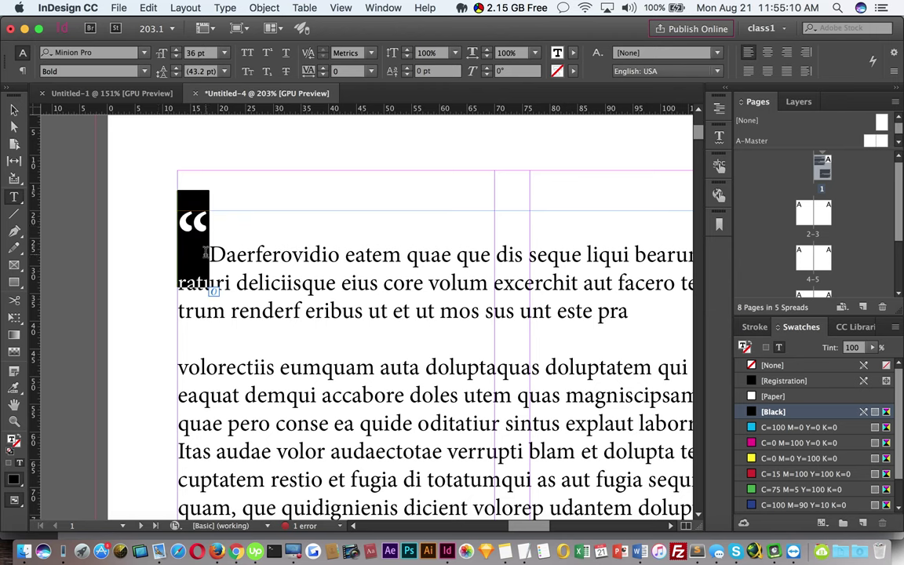
{"action": "left_click", "coordinate": [408, 75]}
{"action": "left_click", "coordinate": [407, 74]}
{"action": "left_click", "coordinate": [407, 75]}
{"action": "left_click", "coordinate": [407, 75]}
{"action": "left_click", "coordinate": [407, 74]}
{"action": "left_click", "coordinate": [408, 75]}
{"action": "left_click", "coordinate": [407, 75]}
{"action": "left_click", "coordinate": [408, 75]}
{"action": "left_click", "coordinate": [407, 75]}
{"action": "left_click", "coordinate": [408, 74]}
{"action": "left_click", "coordinate": [407, 75]}
{"action": "left_click", "coordinate": [408, 74]}
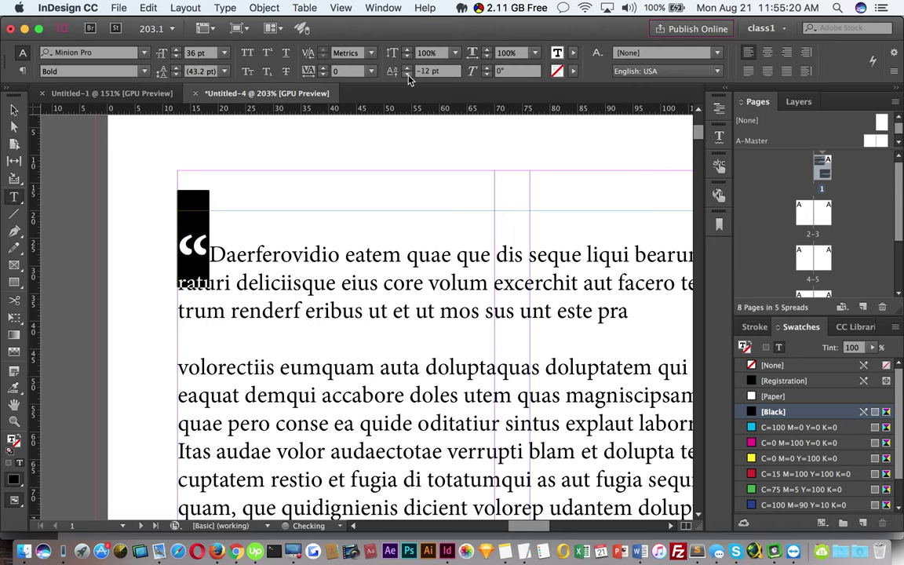
{"action": "left_click", "coordinate": [13, 110]}
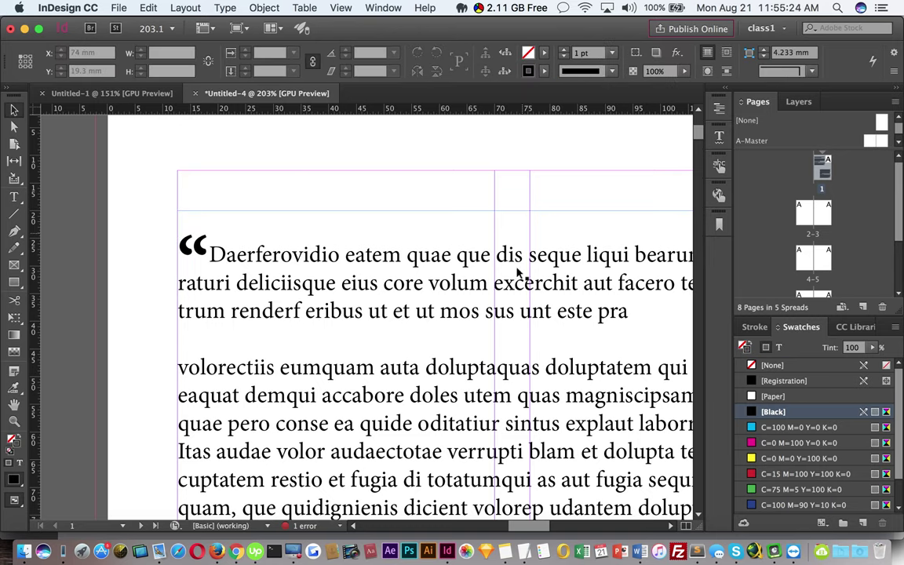
Reselect the opening quotation mark to examine its baseline shift value, and clear the selection.
{"action": "scroll", "coordinate": [502, 270], "scroll_direction": "down", "scroll_amount": 3}
{"action": "scroll", "coordinate": [502, 270], "scroll_direction": "right", "scroll_amount": 1}
{"action": "left_click_drag", "start_coordinate": [517, 274], "coordinate": [488, 277]}
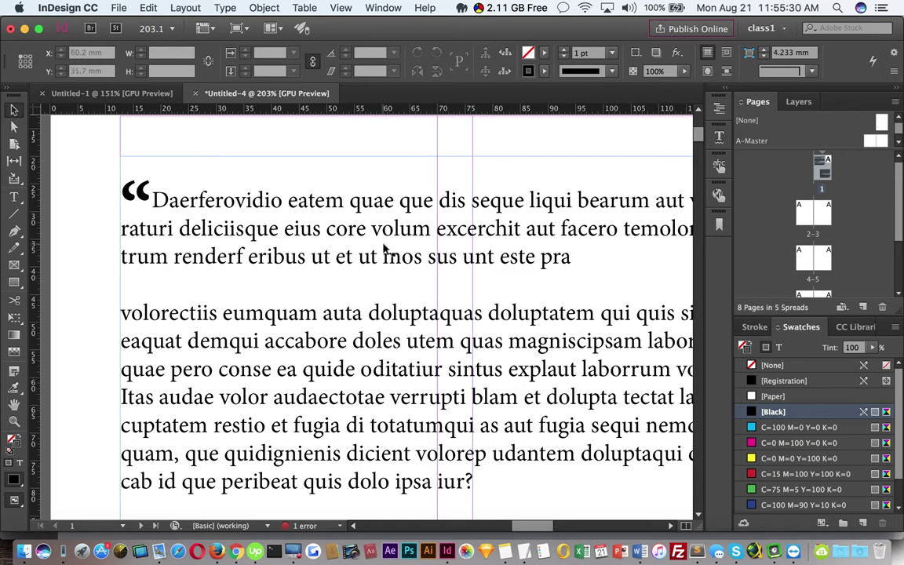
{"action": "key", "text": "t"}
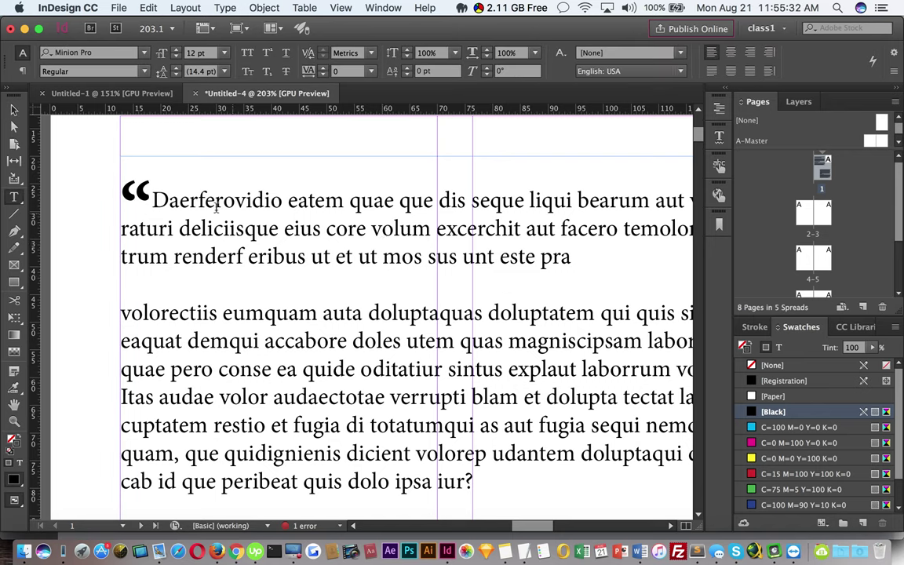
{"action": "double_click", "coordinate": [124, 200]}
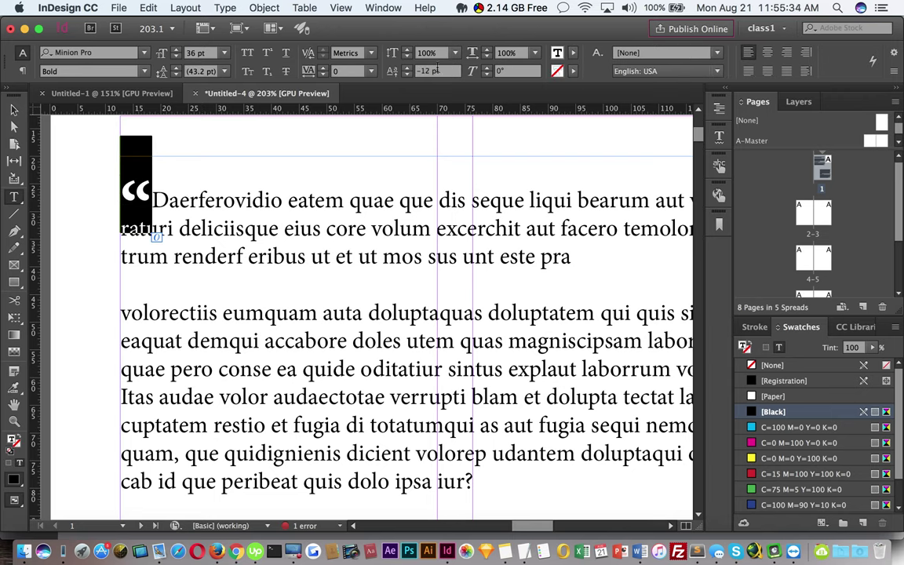
{"action": "left_click", "coordinate": [14, 109]}
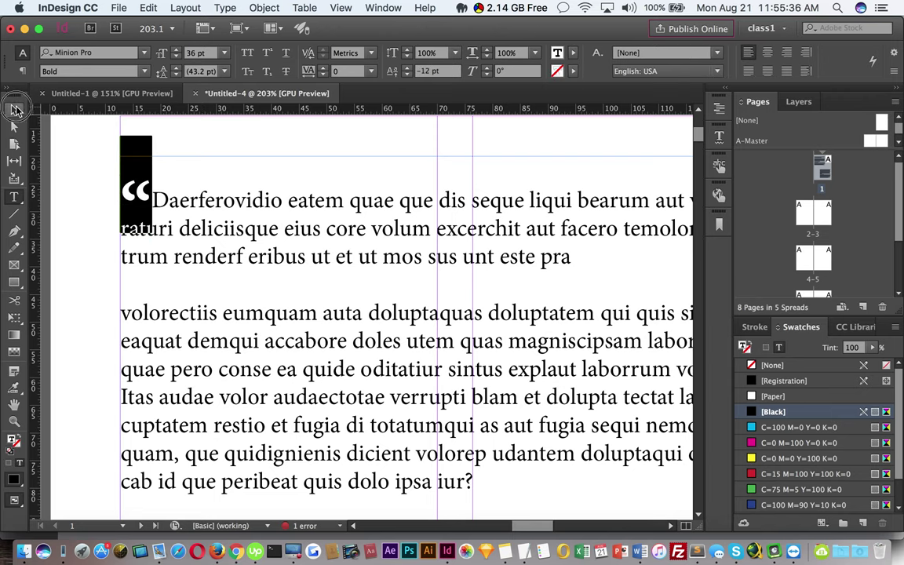
{"action": "left_click", "coordinate": [238, 151]}
Create a text frame about 31 × 21 mm in the empty column beside the upper text and enter "Dhaka2" in it.
{"action": "scroll", "coordinate": [451, 283], "scroll_direction": "down", "scroll_amount": 5}
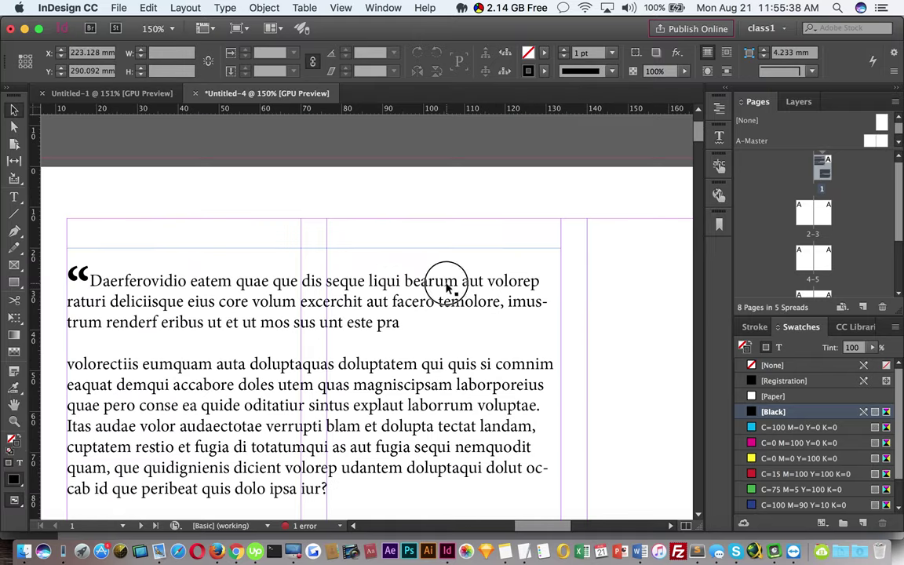
{"action": "left_click_drag", "start_coordinate": [517, 319], "coordinate": [484, 353]}
{"action": "key", "text": "t"}
{"action": "type", "text": "fds"}
{"action": "double_click", "coordinate": [387, 289]}
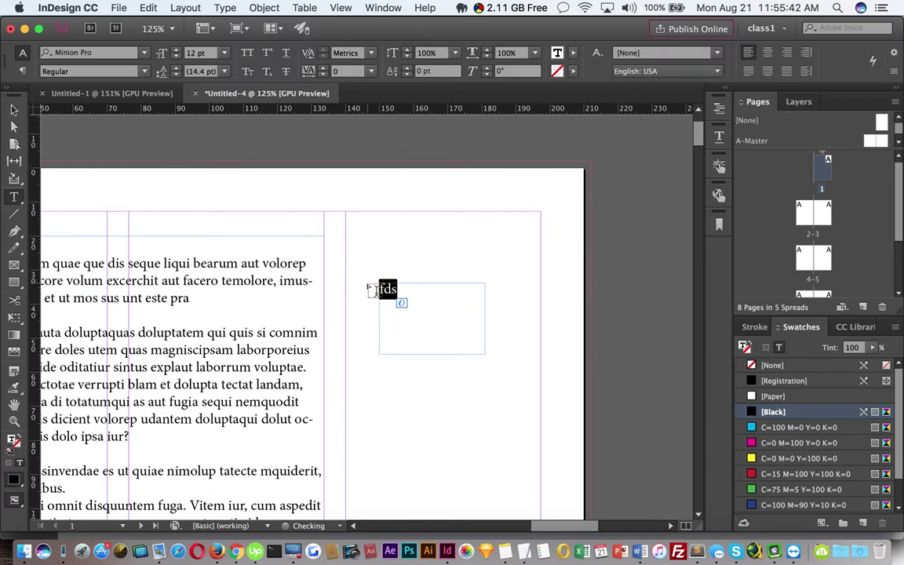
{"action": "type", "text": "Dhaka2"}
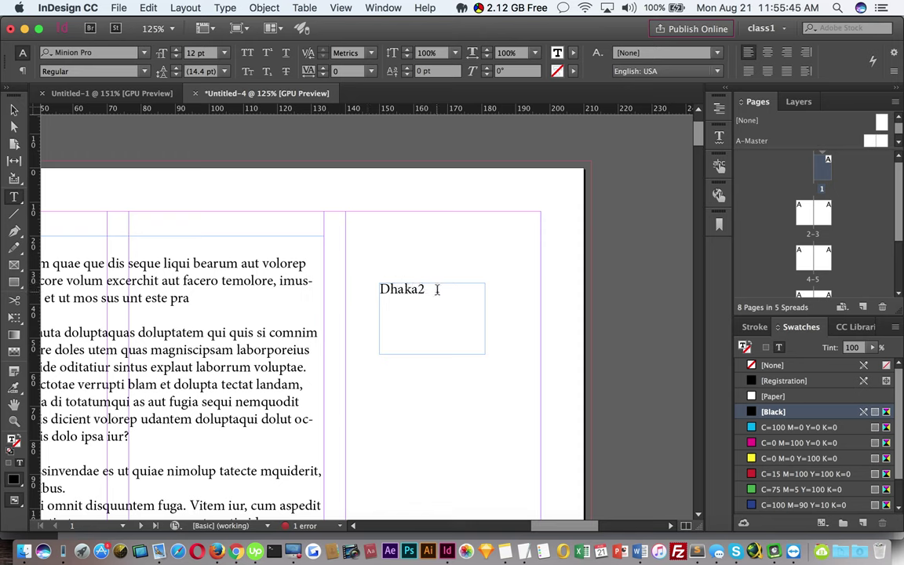
Try superscript and subscript on the "2" in "Dhaka2" and return the character to its normal position.
{"action": "left_click_drag", "start_coordinate": [419, 289], "coordinate": [426, 291]}
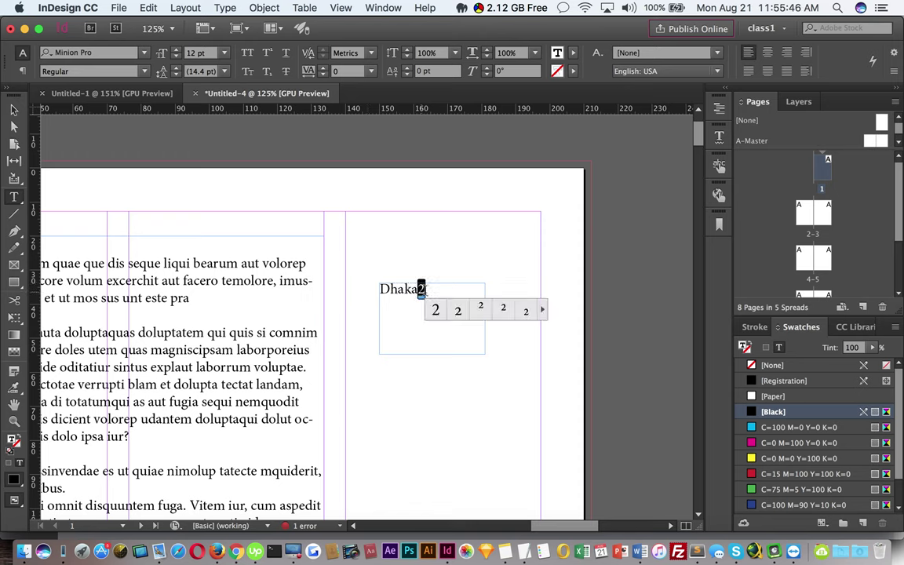
{"action": "left_click", "coordinate": [267, 53]}
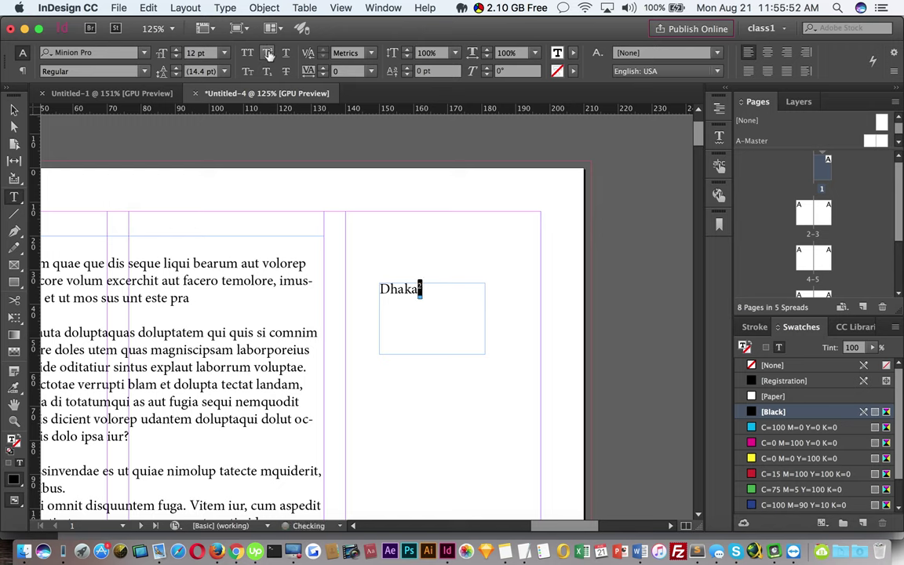
{"action": "left_click", "coordinate": [268, 71]}
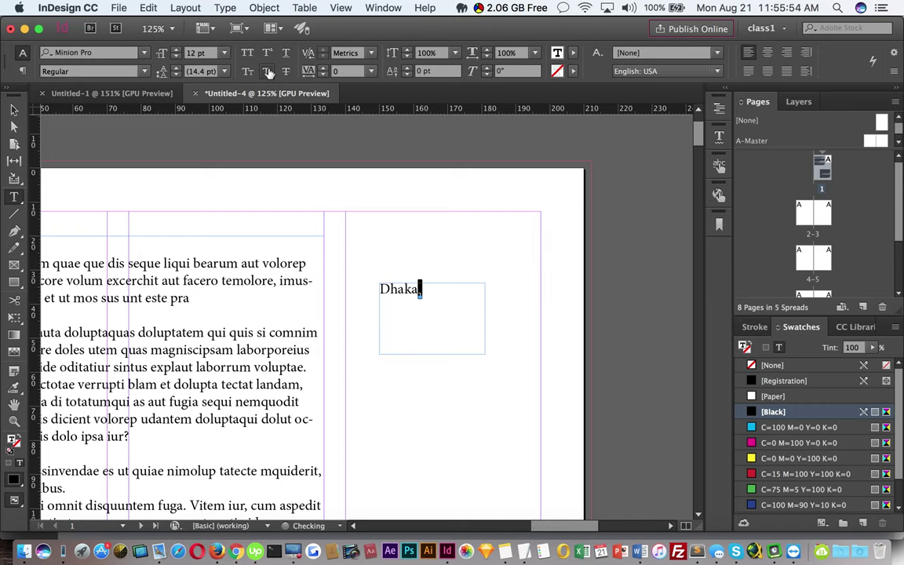
{"action": "left_click", "coordinate": [268, 71]}
{"action": "left_click", "coordinate": [13, 111]}
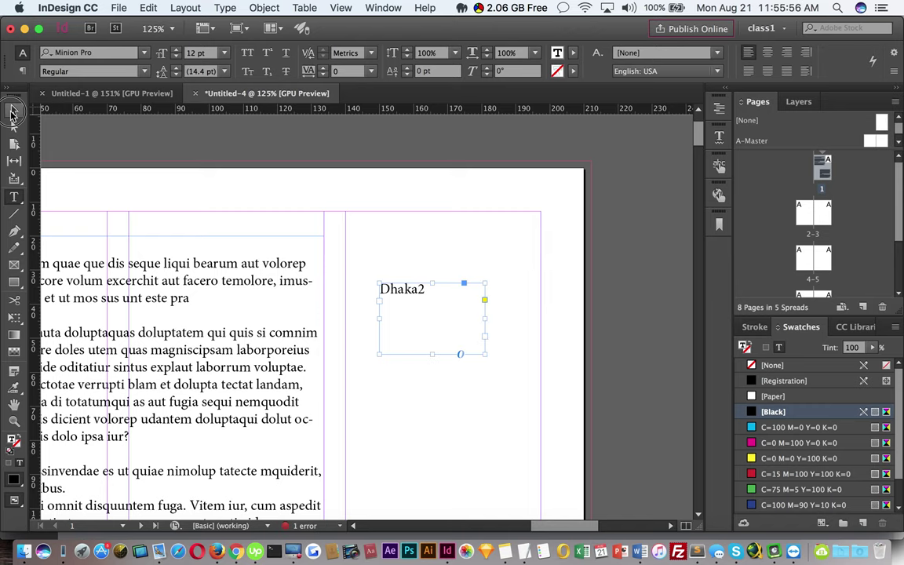
Shift the baseline of the "2" in "Dhaka2" up and down, ending at -4 pt.
{"action": "key", "text": "z"}
{"action": "left_click_drag", "start_coordinate": [353, 269], "coordinate": [486, 351]}
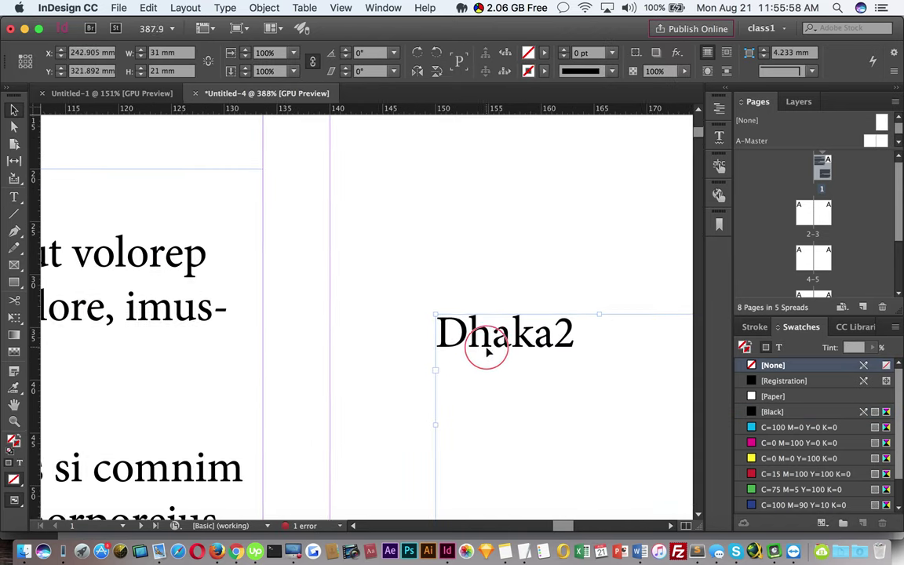
{"action": "left_click_drag", "start_coordinate": [588, 383], "coordinate": [358, 328]}
{"action": "double_click", "coordinate": [369, 327]}
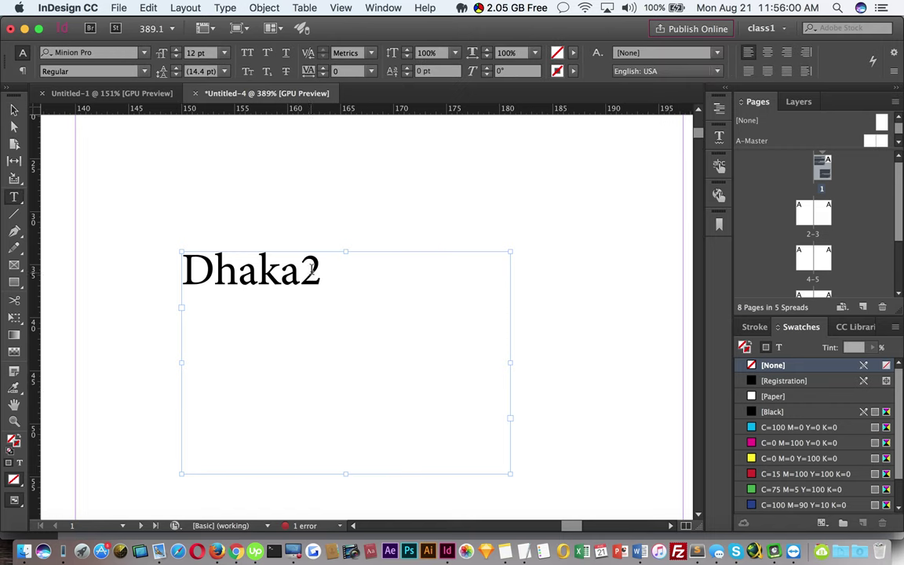
{"action": "key", "text": "shift+Left"}
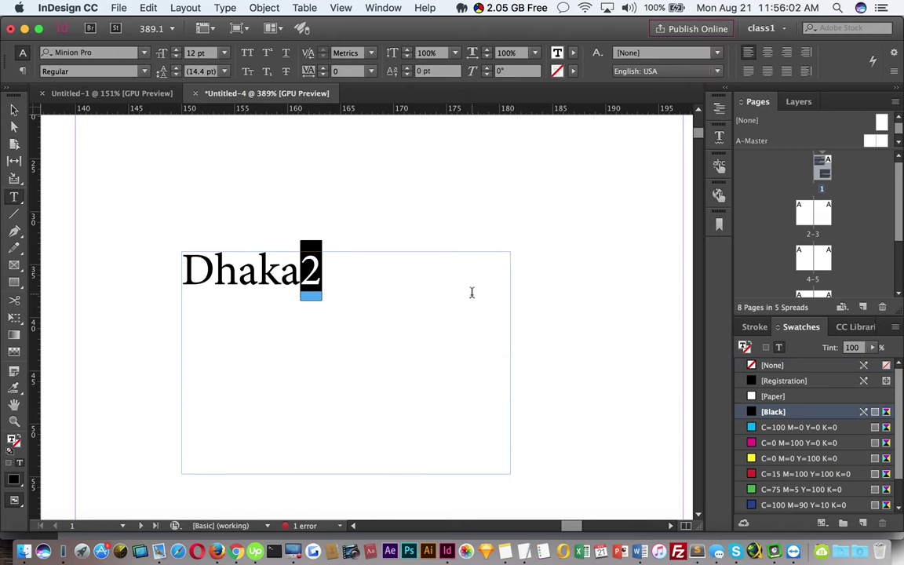
{"action": "left_click", "coordinate": [408, 70]}
{"action": "left_click", "coordinate": [407, 68]}
{"action": "left_click", "coordinate": [407, 68]}
{"action": "left_click", "coordinate": [407, 69]}
{"action": "left_click", "coordinate": [406, 75]}
{"action": "left_click", "coordinate": [407, 75]}
{"action": "left_click", "coordinate": [407, 75]}
{"action": "left_click", "coordinate": [406, 74]}
{"action": "left_click", "coordinate": [406, 75]}
{"action": "left_click", "coordinate": [407, 75]}
{"action": "left_click", "coordinate": [407, 75]}
{"action": "left_click", "coordinate": [406, 75]}
{"action": "left_click", "coordinate": [407, 75]}
{"action": "left_click", "coordinate": [407, 75]}
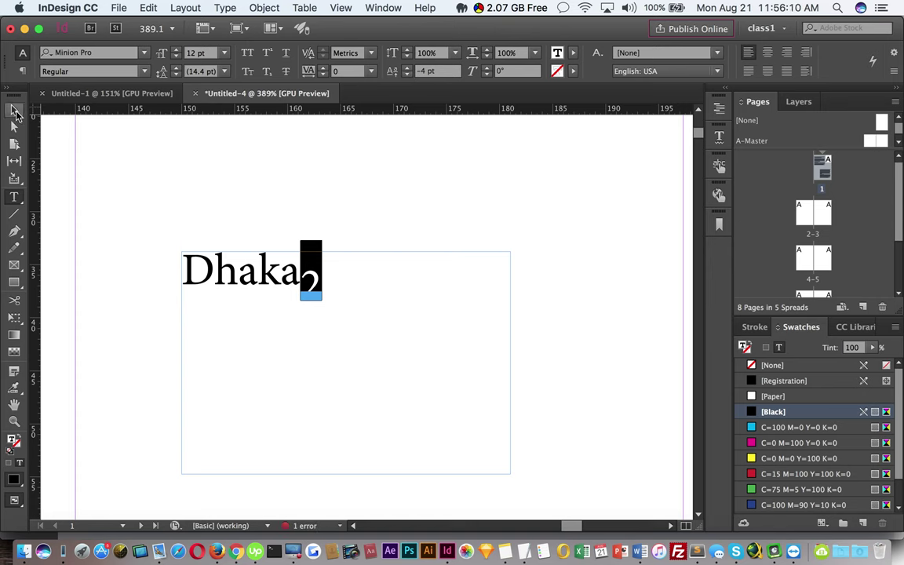
{"action": "left_click", "coordinate": [14, 110]}
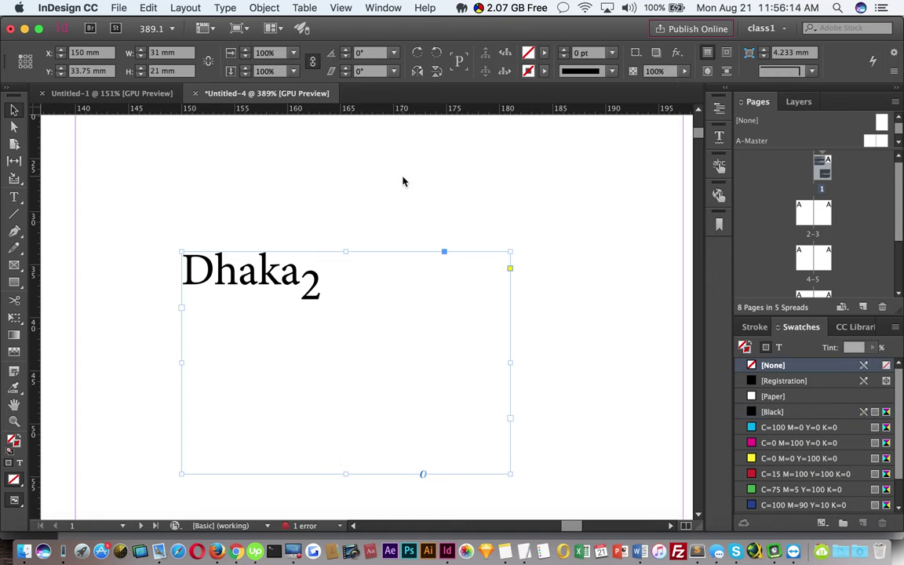
Reset the baseline shift of the "2" in "Dhaka2" to 0 pt and deselect the frame.
{"action": "double_click", "coordinate": [365, 262]}
{"action": "left_click_drag", "start_coordinate": [322, 274], "coordinate": [301, 275]}
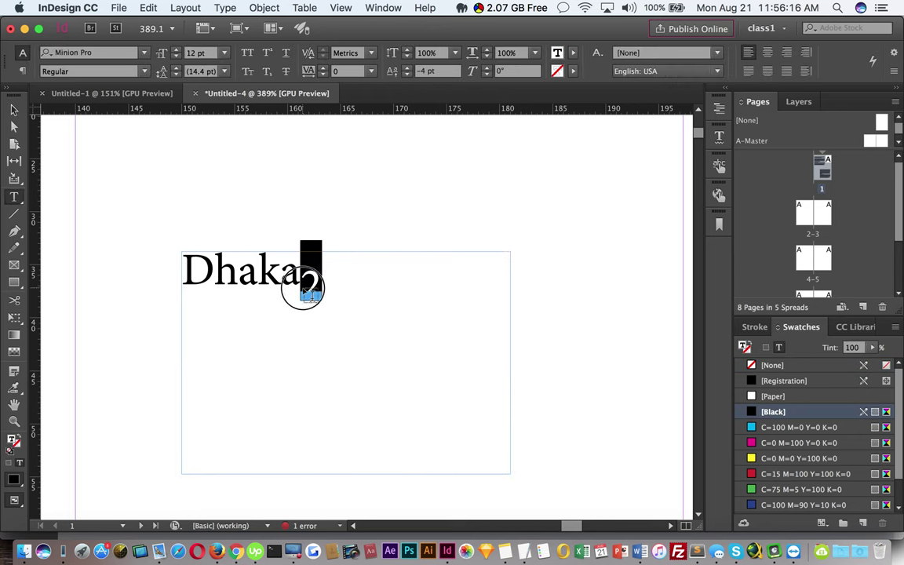
{"action": "triple_click", "coordinate": [431, 71]}
{"action": "type", "text": "0"}
{"action": "key", "text": "Return"}
{"action": "key", "text": "Escape"}
{"action": "left_click", "coordinate": [436, 201]}
Set the leading of the line "eaquat demqui accabore doles utem quas magniscipsam laborporeius" to 24 pt.
{"action": "left_click", "coordinate": [351, 246], "text": "alt+super"}
{"action": "left_click", "coordinate": [351, 247], "text": "alt+super"}
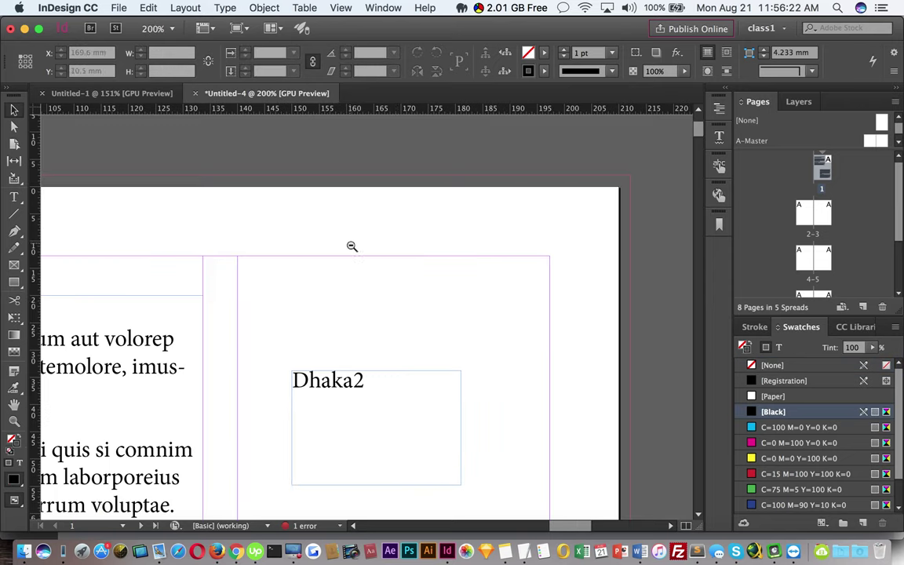
{"action": "left_click", "coordinate": [357, 274], "text": "alt+super"}
{"action": "left_click_drag", "start_coordinate": [395, 303], "coordinate": [433, 228]}
{"action": "key", "text": "t"}
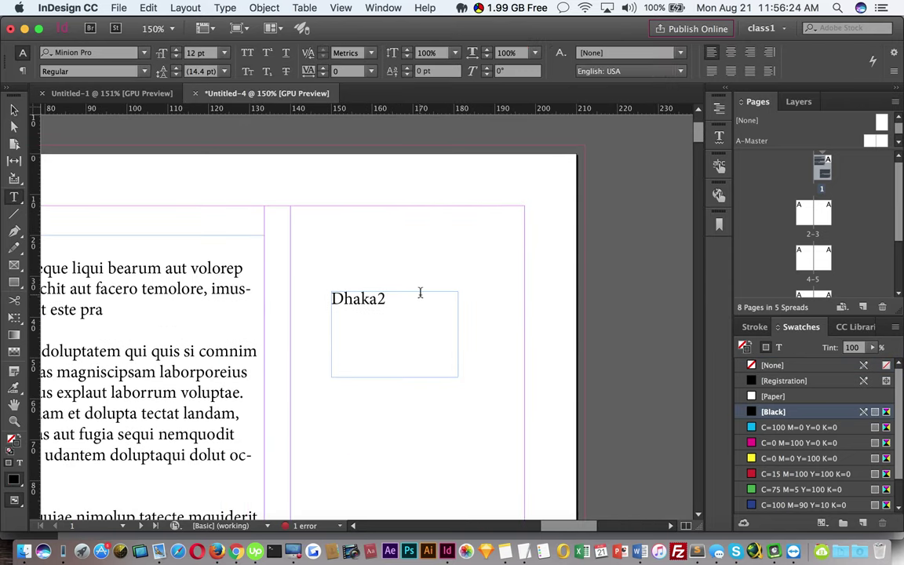
{"action": "left_click_drag", "start_coordinate": [308, 263], "coordinate": [615, 191]}
{"action": "left_click_drag", "start_coordinate": [346, 233], "coordinate": [364, 208]}
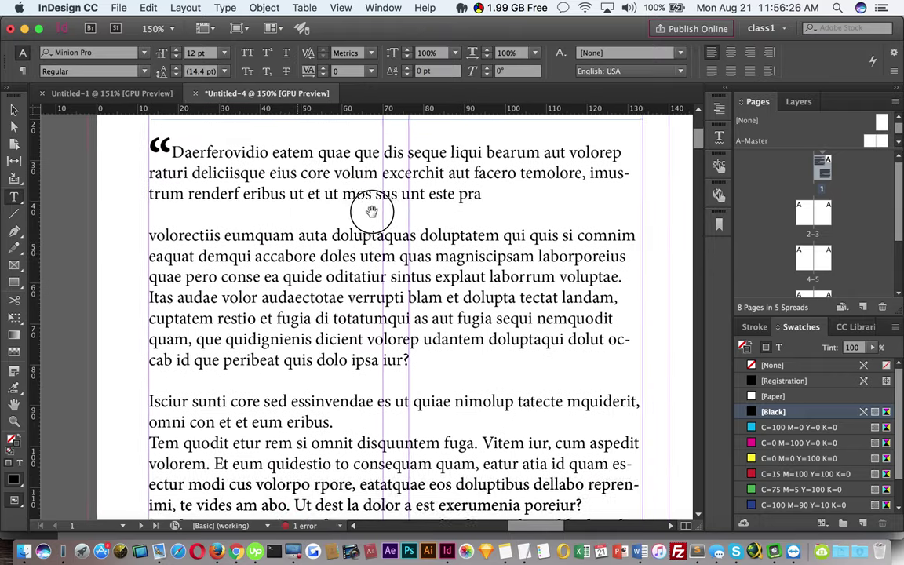
{"action": "left_click_drag", "start_coordinate": [306, 257], "coordinate": [300, 237]}
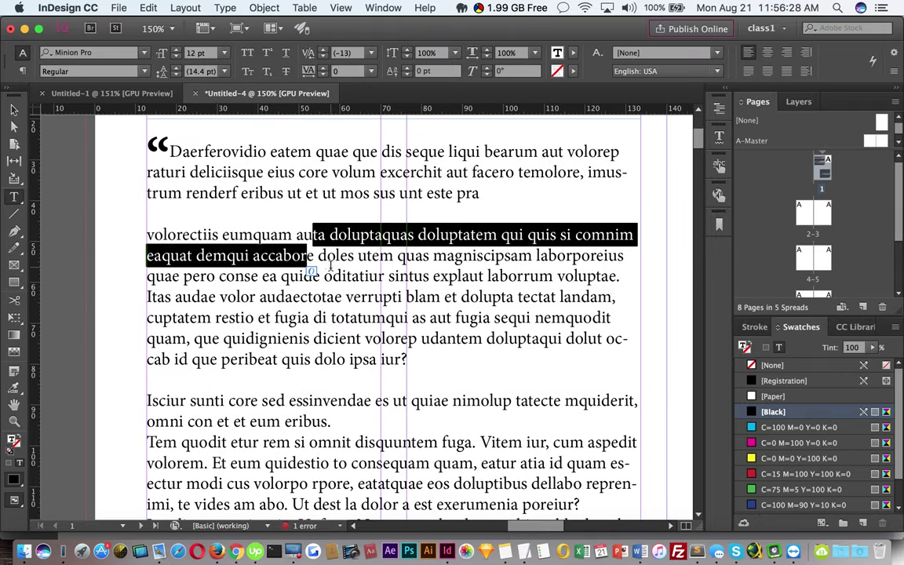
{"action": "left_click", "coordinate": [314, 252]}
{"action": "double_click", "coordinate": [329, 255]}
{"action": "triple_click", "coordinate": [330, 255]}
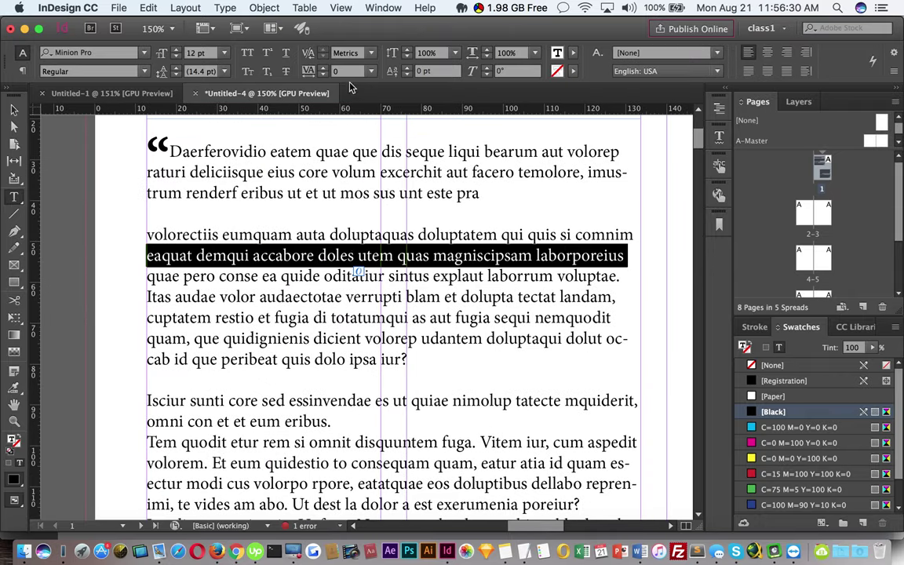
{"action": "left_click", "coordinate": [224, 71]}
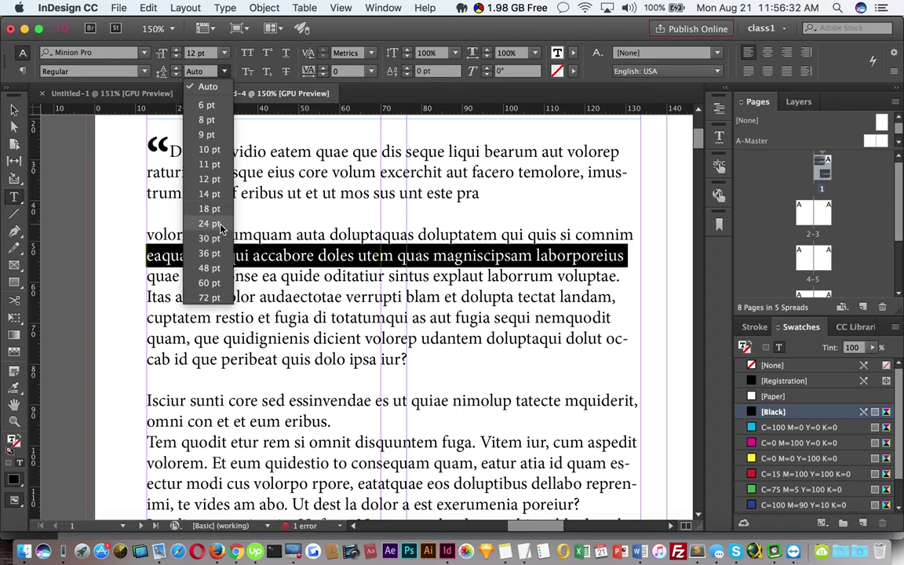
{"action": "left_click", "coordinate": [198, 201]}
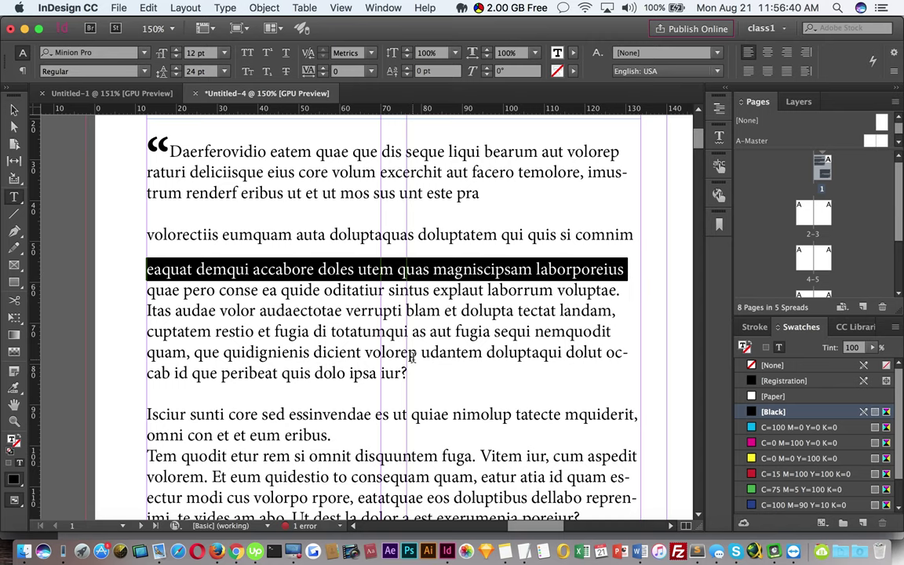
Turn on the Type preference "Apply Leading to Entire Paragraphs".
{"action": "key", "text": "super+k"}
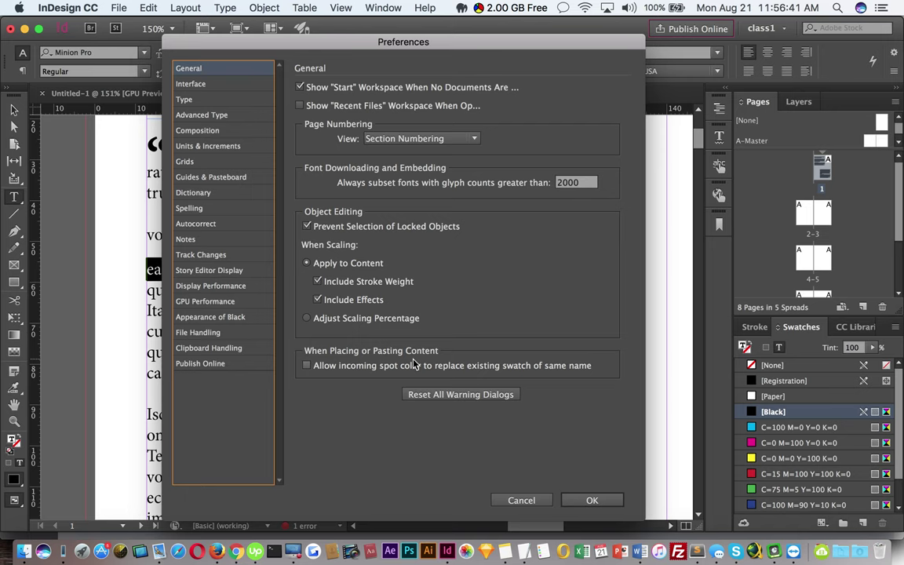
{"action": "left_click", "coordinate": [184, 99]}
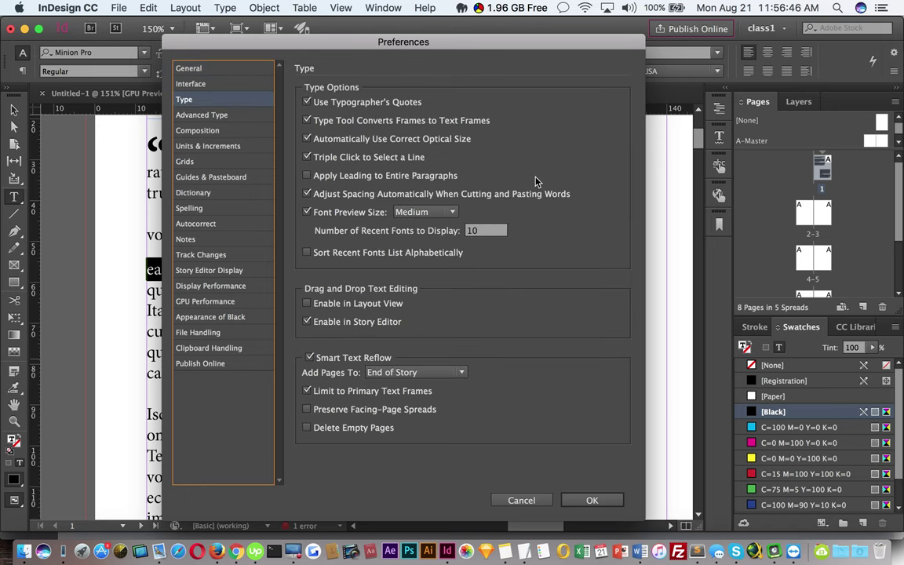
{"action": "left_click", "coordinate": [343, 177]}
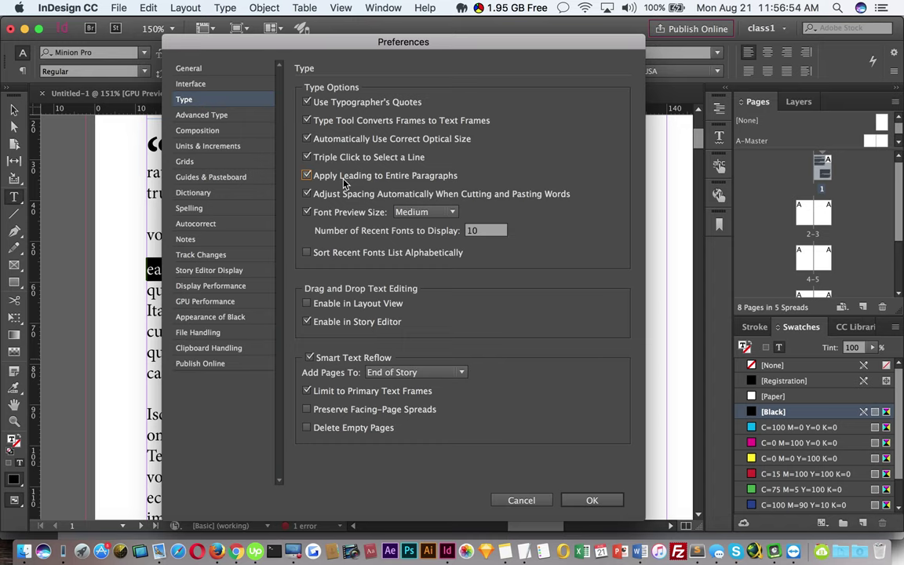
{"action": "left_click", "coordinate": [592, 500]}
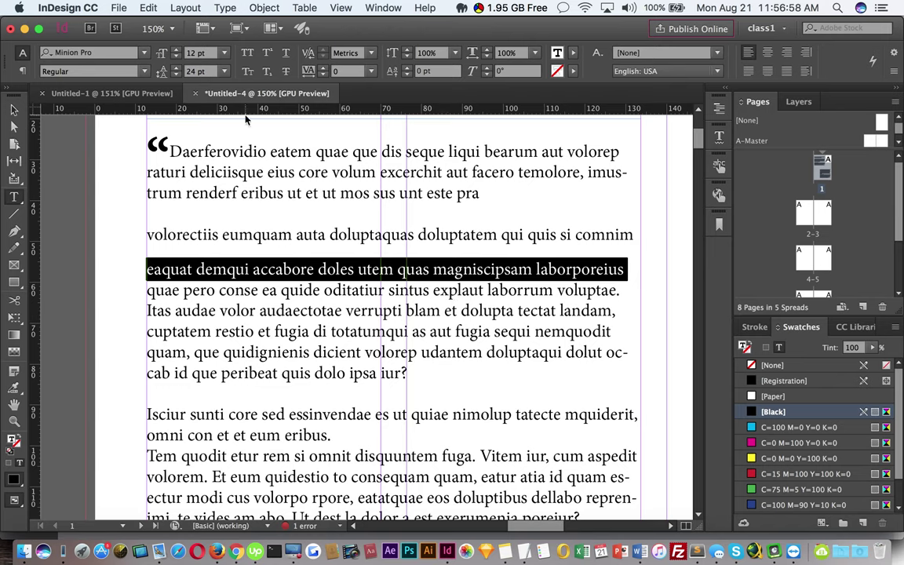
Set the leading of the lines from "eaquat demqui" to "dolo ipsa iur?" to Auto.
{"action": "left_click_drag", "start_coordinate": [410, 374], "coordinate": [161, 239]}
{"action": "left_click", "coordinate": [224, 71]}
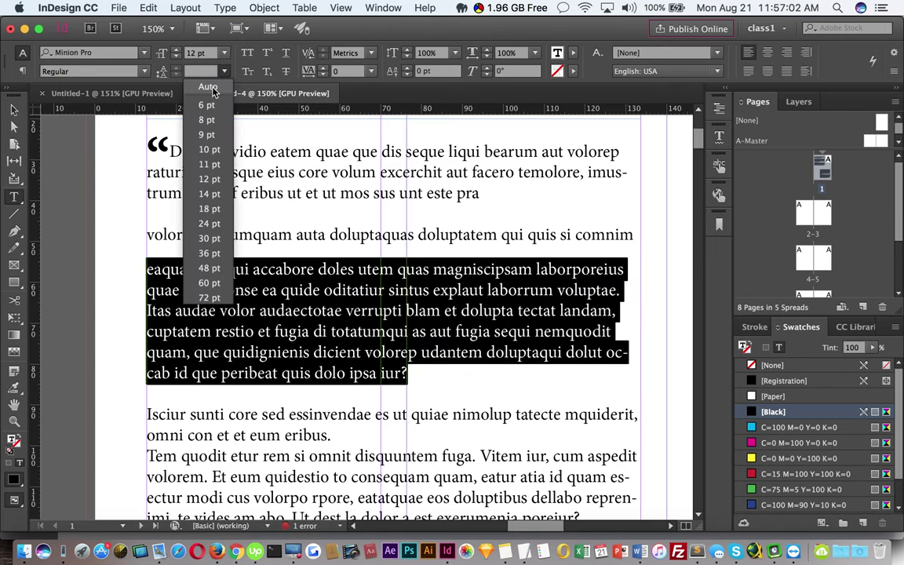
{"action": "left_click", "coordinate": [202, 90]}
Set the leading to 24 pt with only the line "quae pero conse ea quide oditatiur sintus explaut laborrum voluptae." selected.
{"action": "triple_click", "coordinate": [421, 276]}
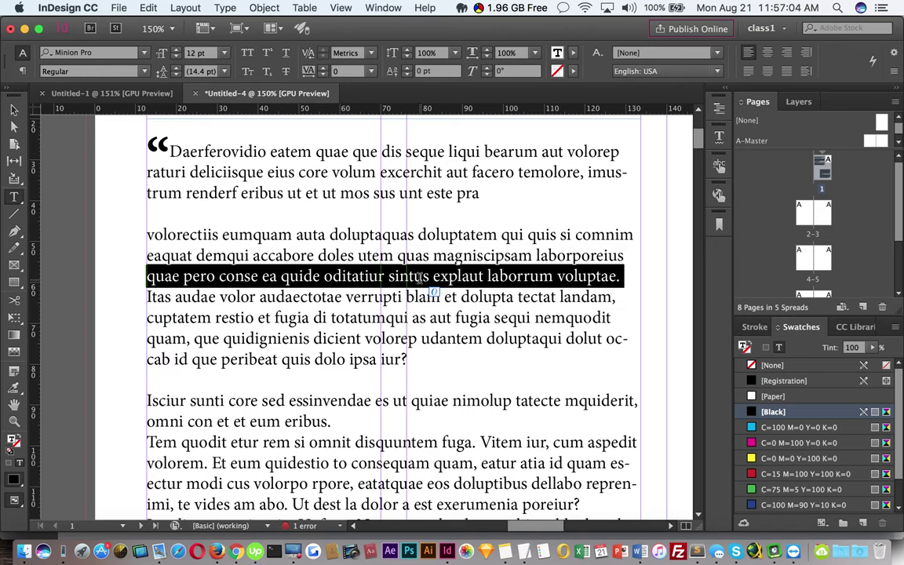
{"action": "left_click", "coordinate": [224, 72]}
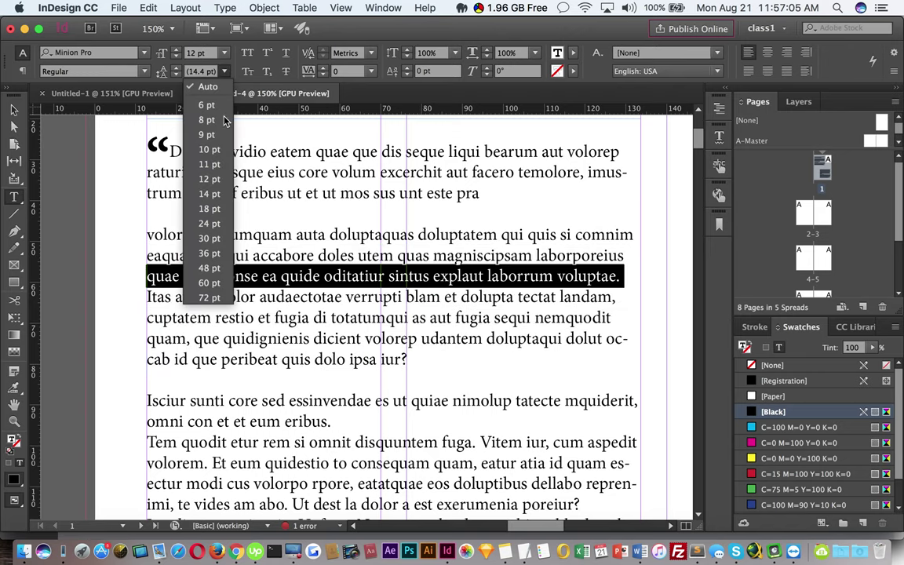
{"action": "left_click", "coordinate": [209, 224]}
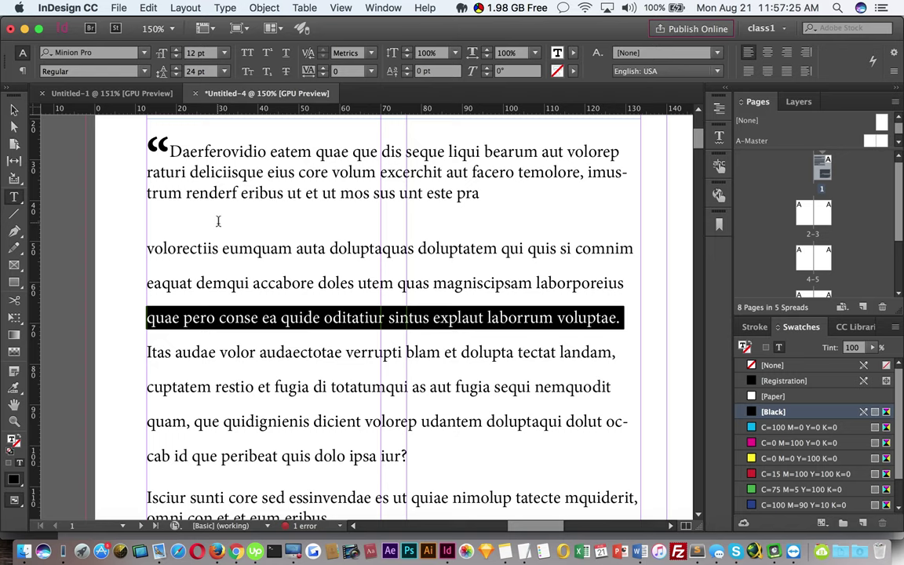
Set the leading of the "volorectiis" paragraph to 18 pt with only a few characters of its second line selected.
{"action": "left_click_drag", "start_coordinate": [408, 456], "coordinate": [150, 242]}
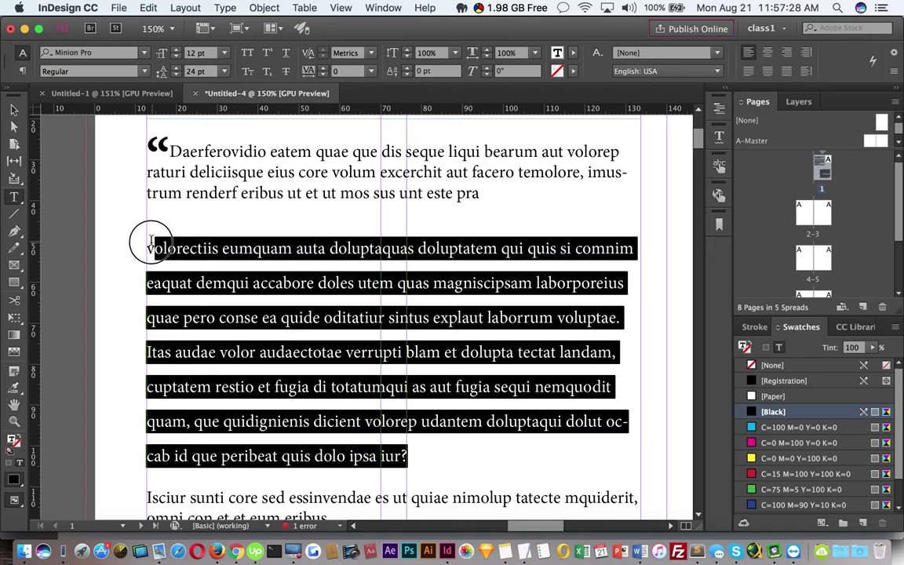
{"action": "left_click_drag", "start_coordinate": [433, 284], "coordinate": [341, 285]}
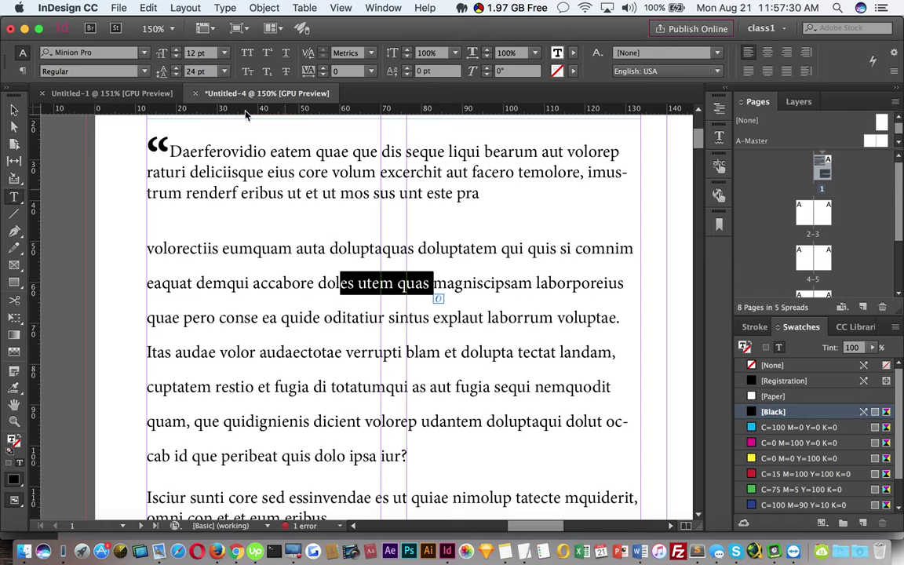
{"action": "left_click", "coordinate": [225, 71]}
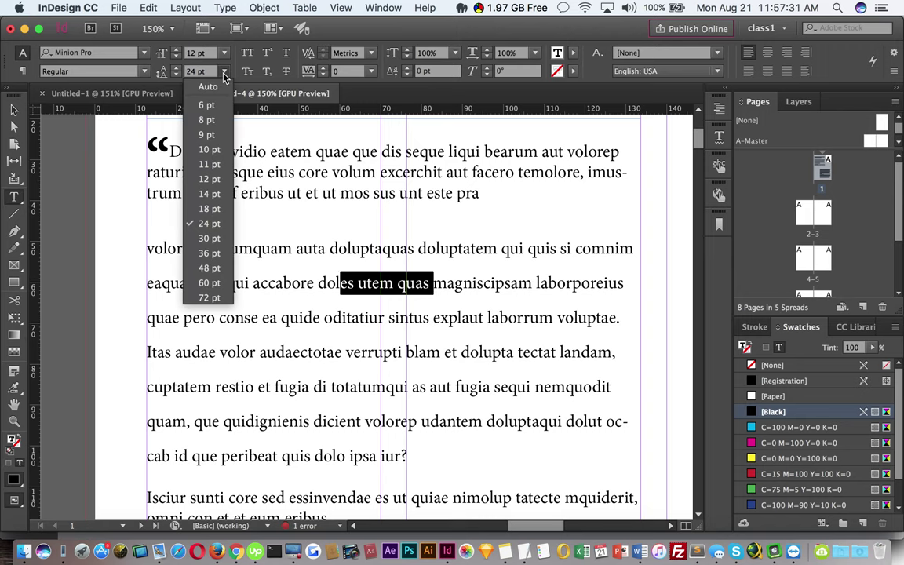
{"action": "left_click", "coordinate": [216, 207]}
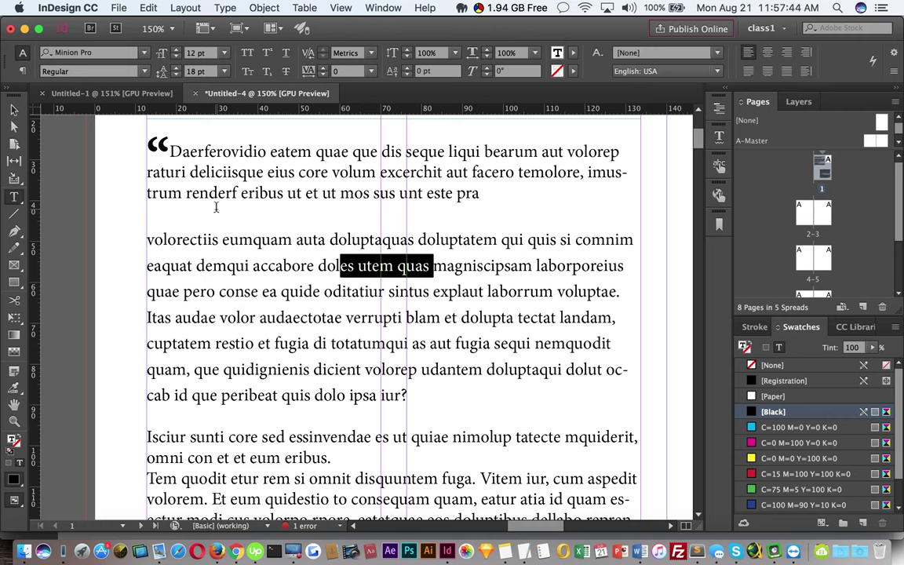
Consult the course outline in Notes and set the font of the whole "volorectiis" paragraph to Anaheim.
{"action": "left_click_drag", "start_coordinate": [440, 394], "coordinate": [114, 250]}
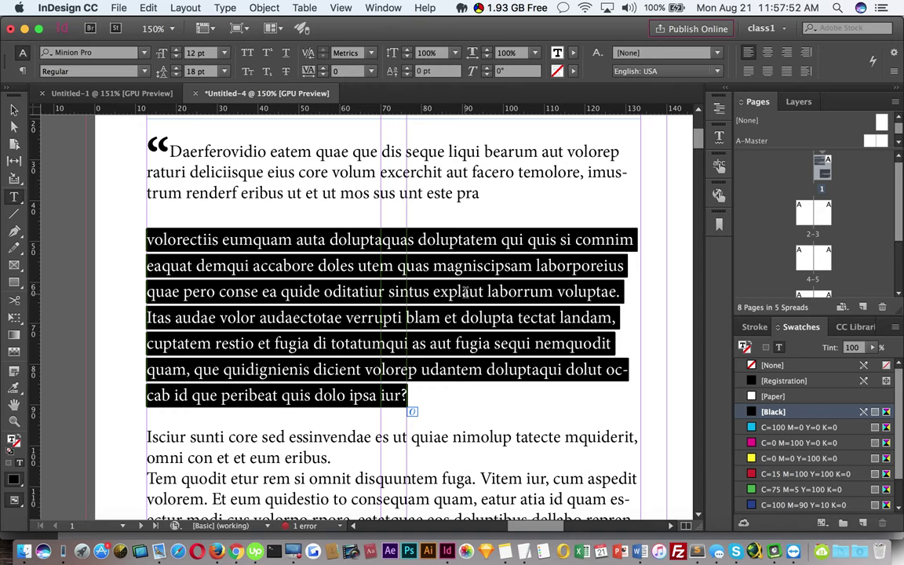
{"action": "key", "text": "super"}
{"action": "key", "text": "super+Tab"}
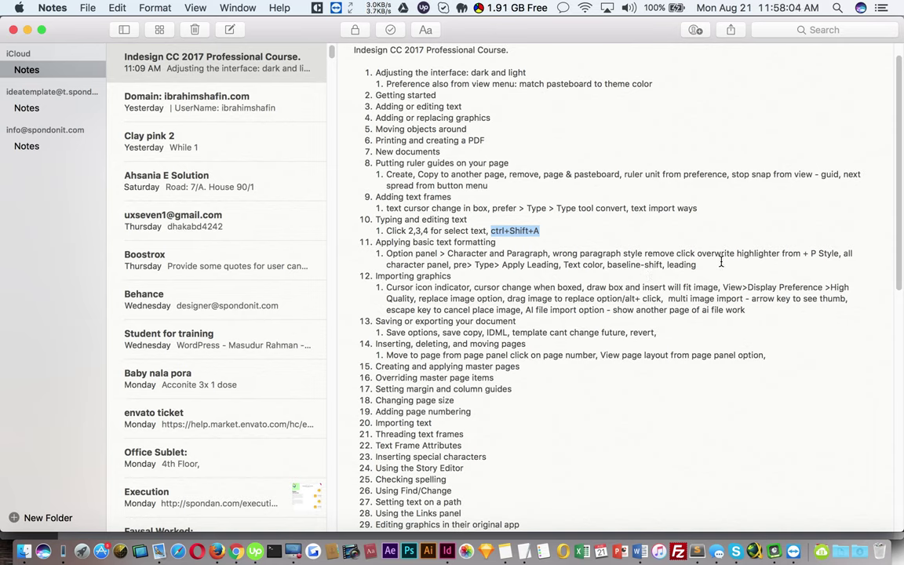
{"action": "key", "text": "super+Tab"}
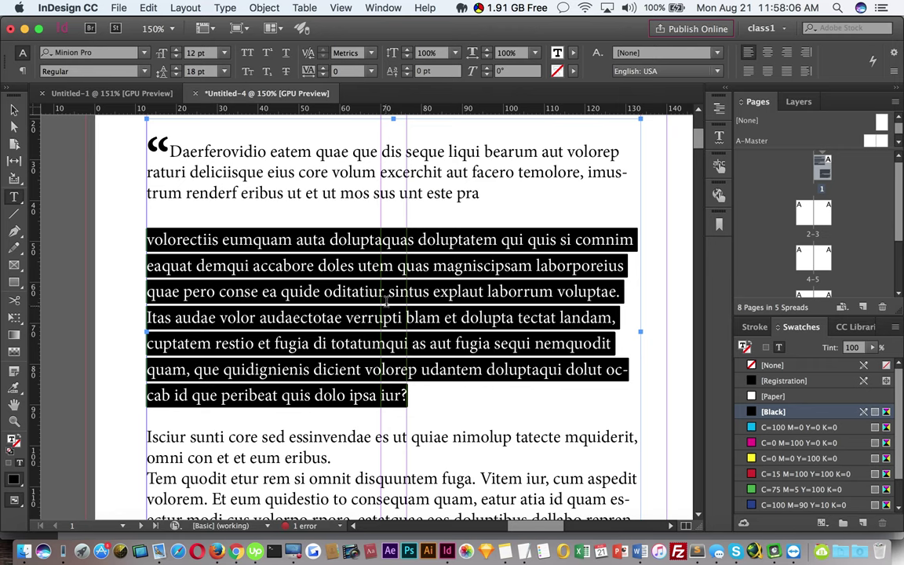
{"action": "left_click", "coordinate": [144, 52]}
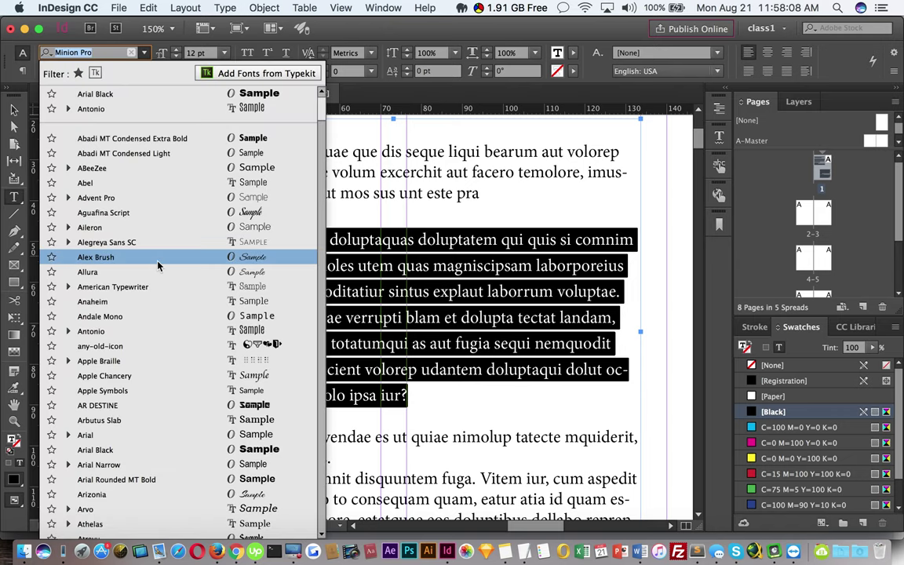
{"action": "left_click", "coordinate": [152, 302]}
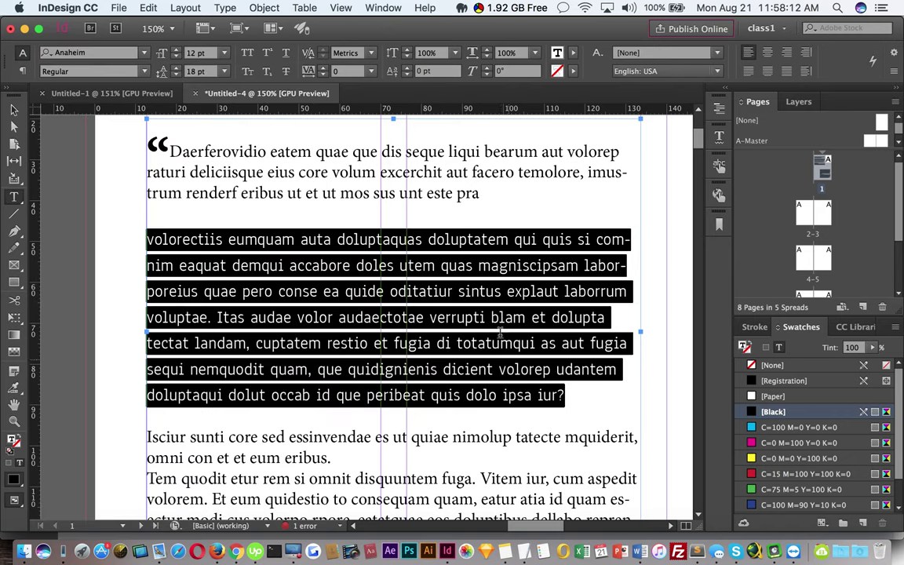
Widen the main text frame to about 148.8 mm.
{"action": "left_click", "coordinate": [14, 108]}
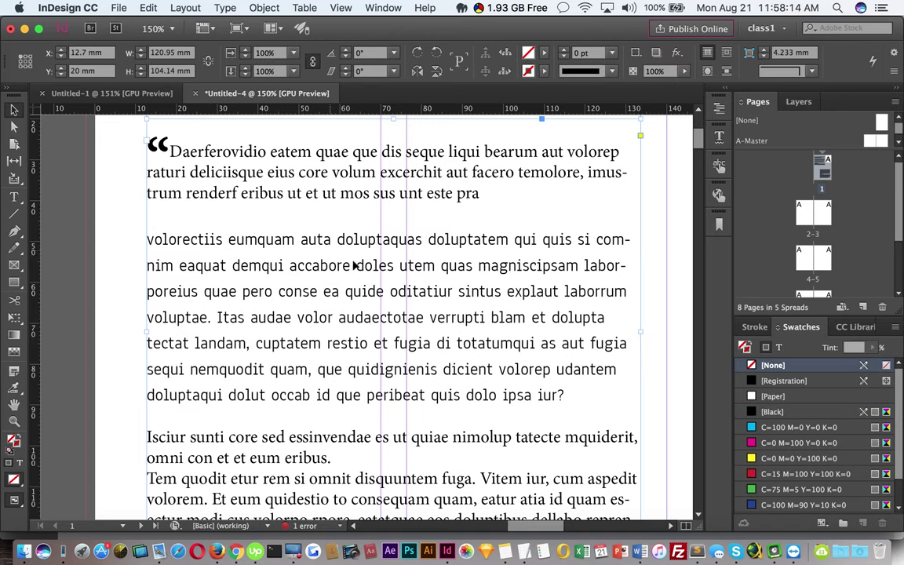
{"action": "key", "text": "super+minus"}
{"action": "scroll", "coordinate": [409, 305], "scroll_direction": "right", "scroll_amount": 2}
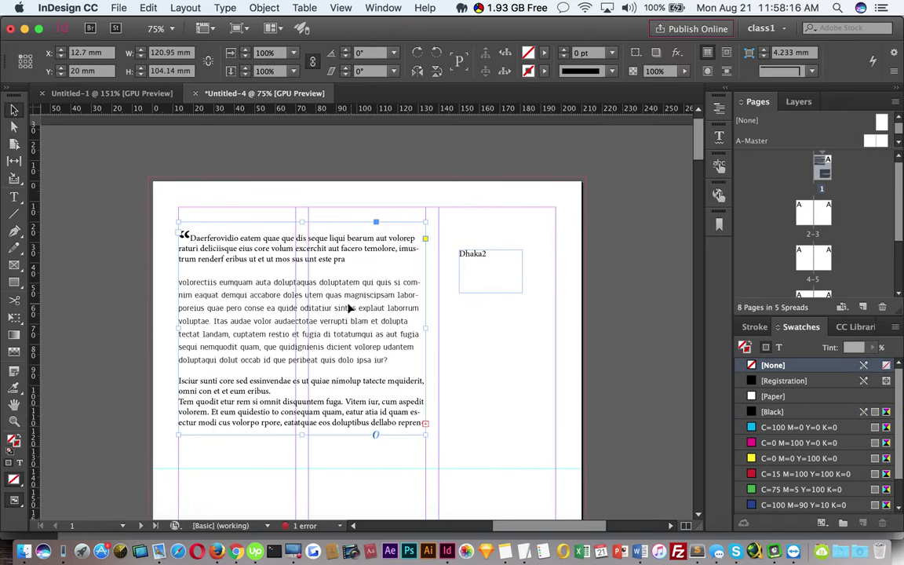
{"action": "left_click_drag", "start_coordinate": [428, 328], "coordinate": [482, 338]}
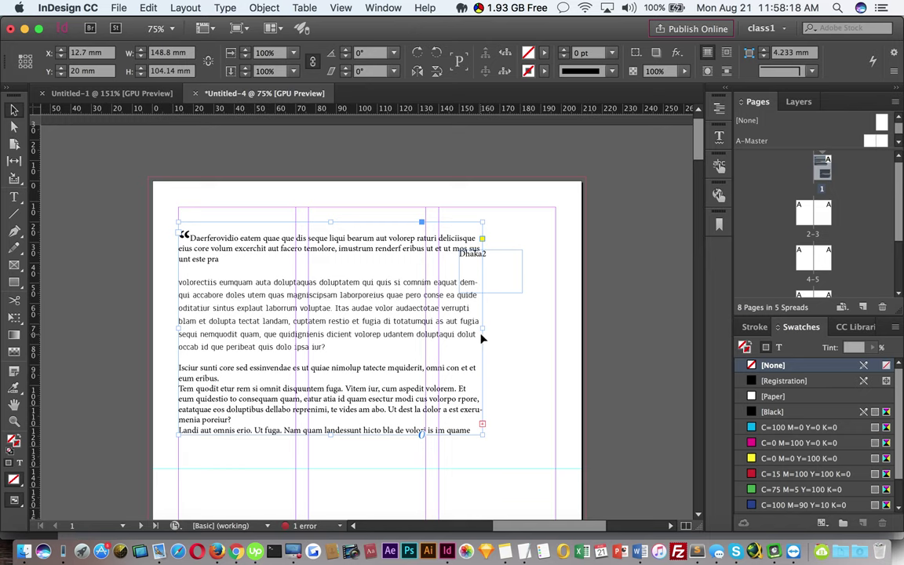
Show the Character Styles panel beside the text frame and look through its folder of Word imported list styles.
{"action": "left_click", "coordinate": [383, 8]}
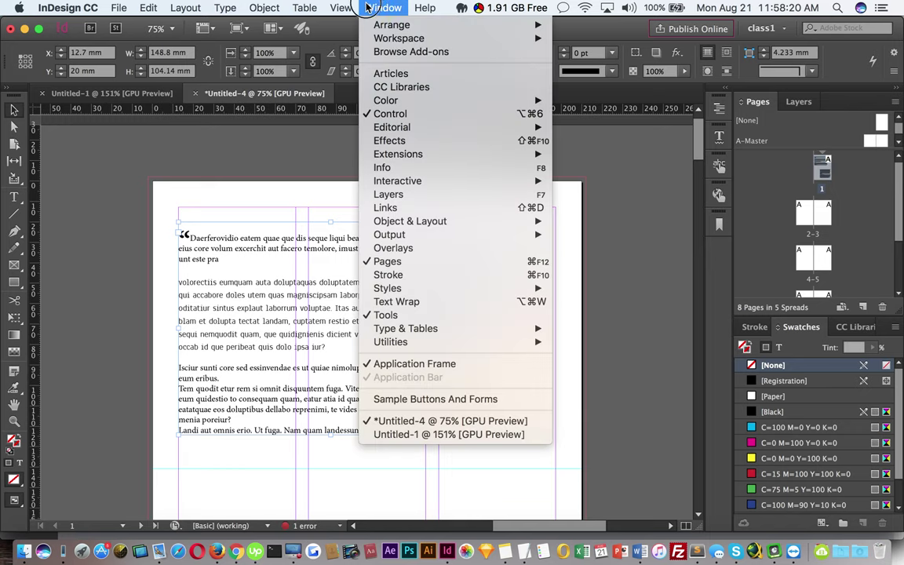
{"action": "mouse_move", "coordinate": [502, 329]}
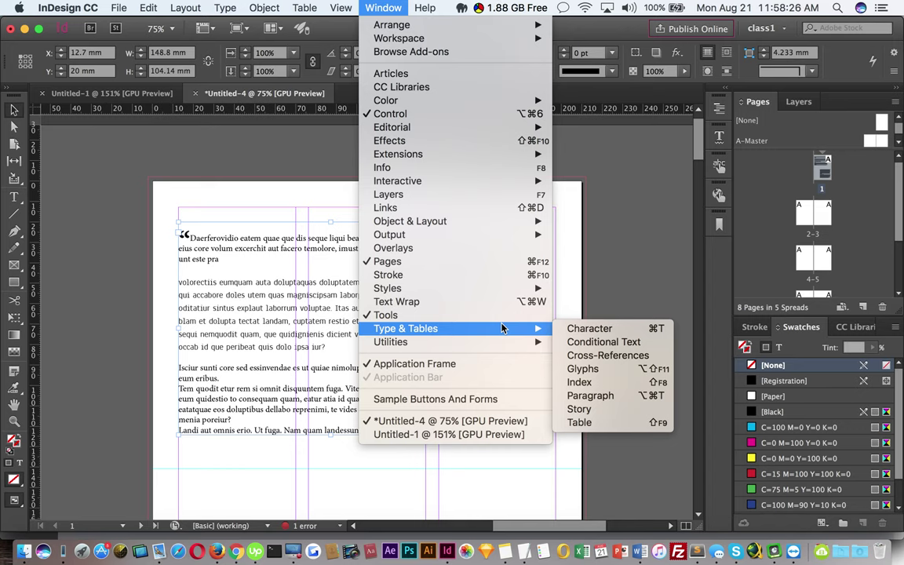
{"action": "mouse_move", "coordinate": [515, 292]}
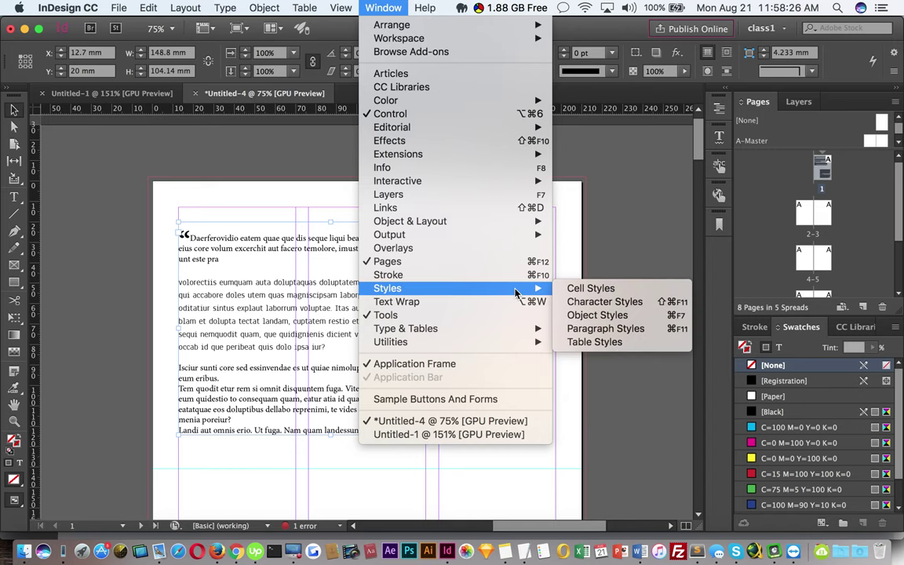
{"action": "left_click", "coordinate": [604, 301]}
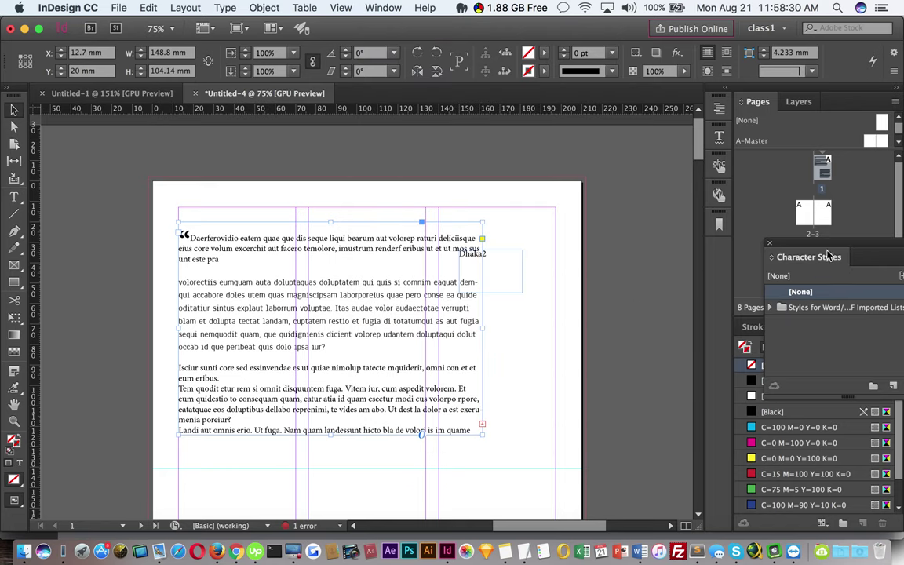
{"action": "left_click_drag", "start_coordinate": [827, 243], "coordinate": [589, 216]}
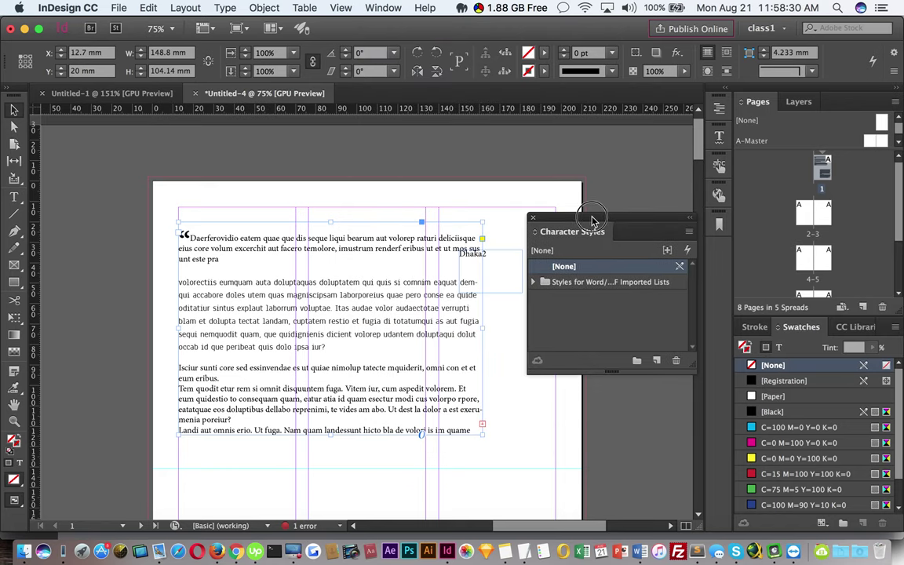
{"action": "left_click", "coordinate": [533, 282]}
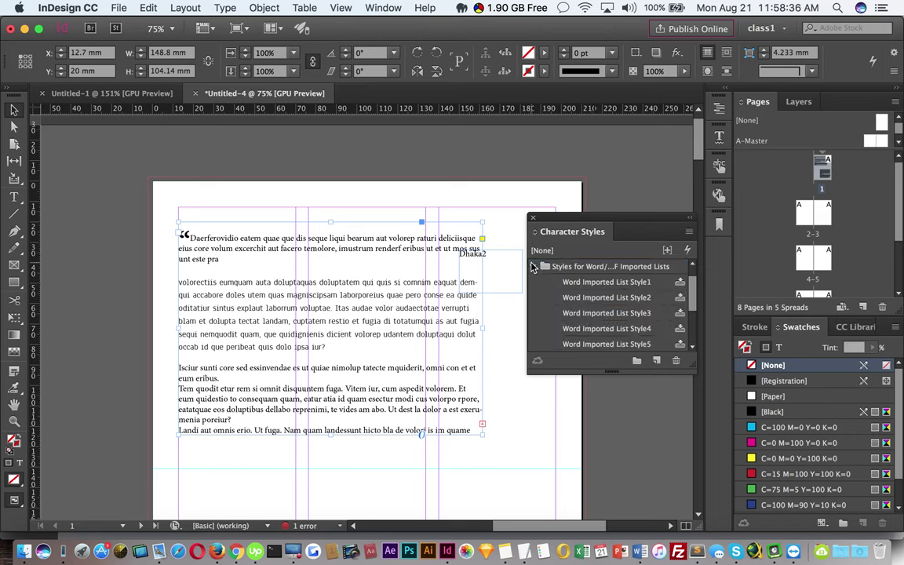
{"action": "left_click", "coordinate": [532, 267]}
Set the font style to Semibold for the text from the opening quotation mark through "Ut dest la dolor a".
{"action": "double_click", "coordinate": [364, 312]}
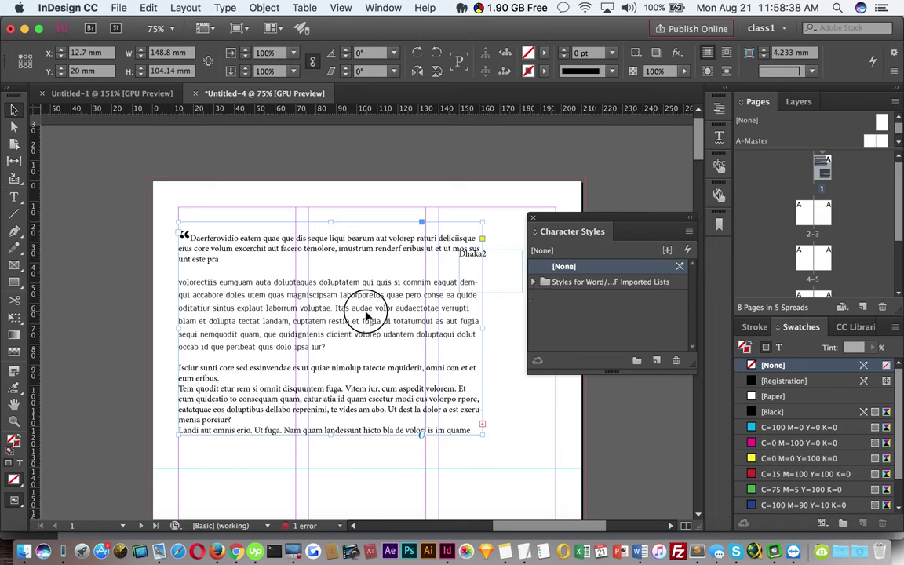
{"action": "left_click_drag", "start_coordinate": [452, 407], "coordinate": [173, 234]}
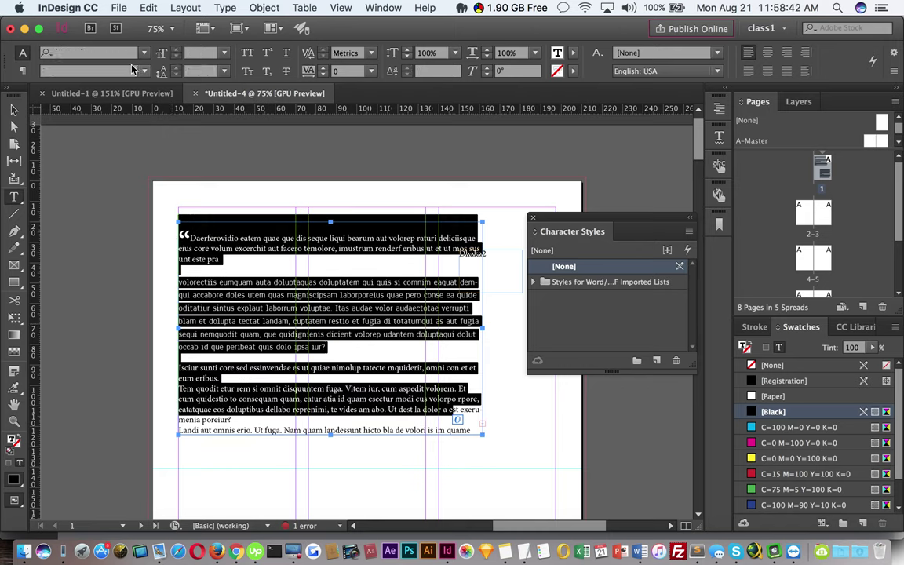
{"action": "left_click", "coordinate": [143, 71]}
{"action": "left_click", "coordinate": [114, 174]}
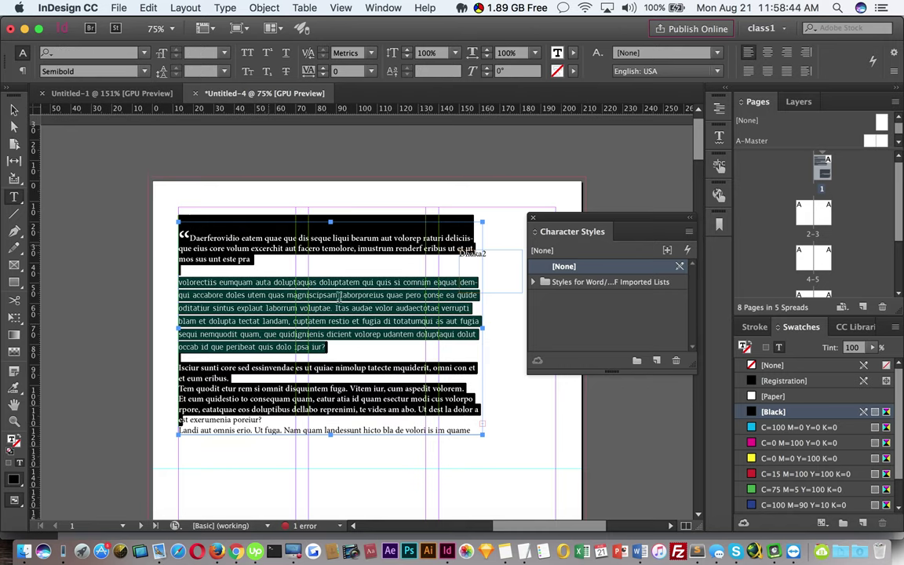
{"action": "left_click", "coordinate": [384, 321]}
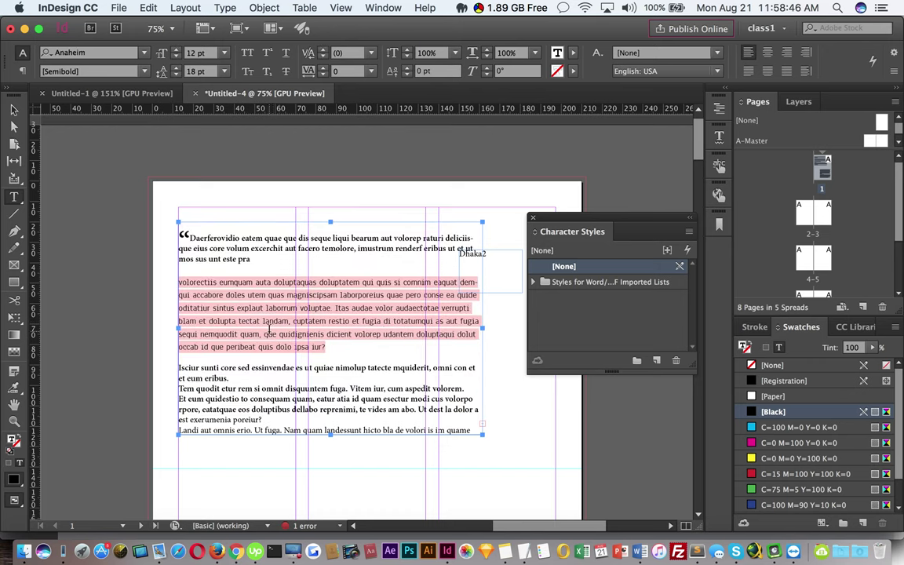
Select the Anaheim paragraph to check its font and style, and deselect everything.
{"action": "left_click_drag", "start_coordinate": [322, 349], "coordinate": [176, 280]}
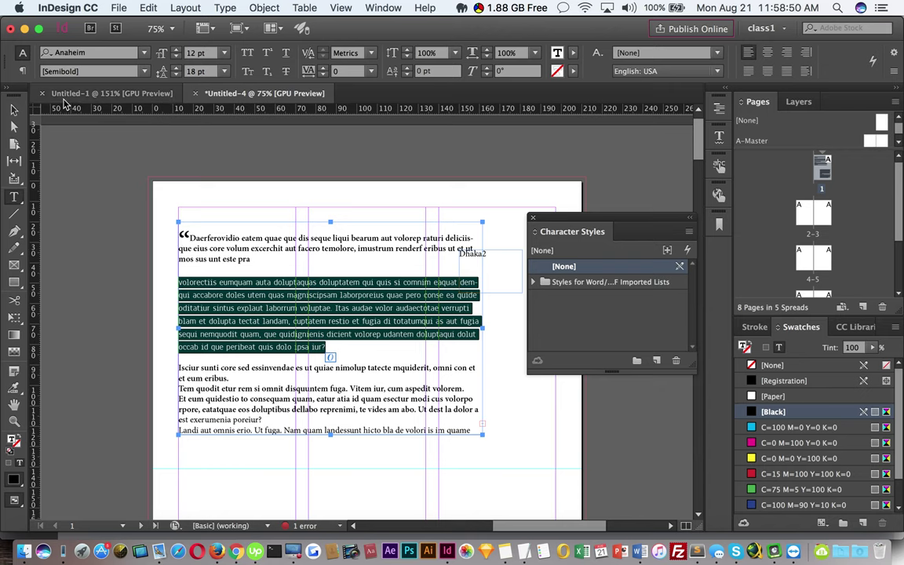
{"action": "left_click", "coordinate": [13, 110]}
{"action": "left_click", "coordinate": [223, 150]}
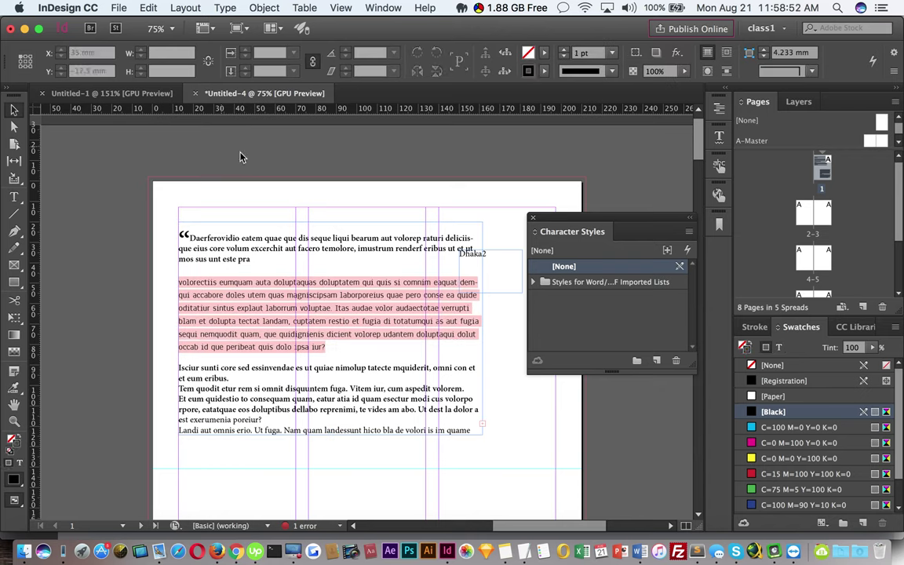
Move the Character Styles panel away from the text, select the Anaheim paragraph and turn on style override highlighting.
{"action": "left_click_drag", "start_coordinate": [573, 219], "coordinate": [600, 208]}
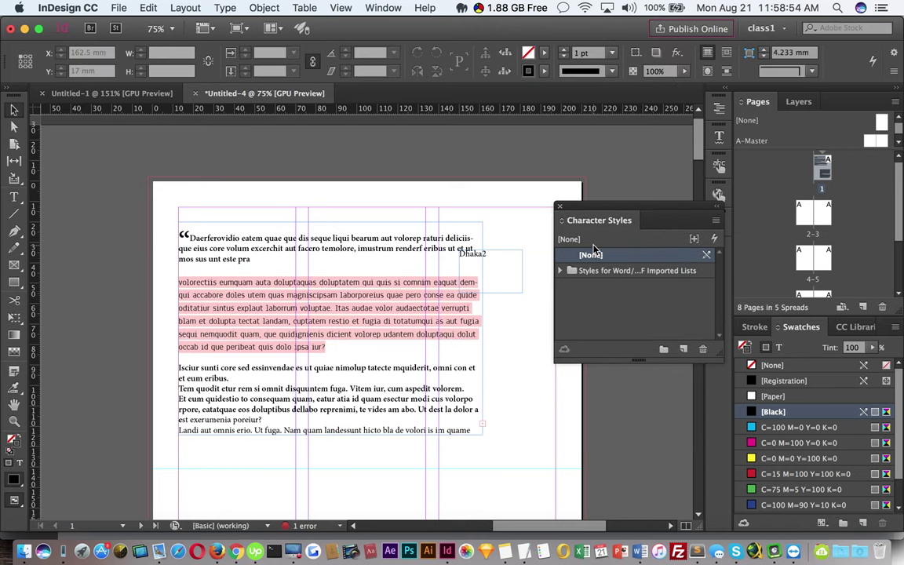
{"action": "left_click", "coordinate": [385, 333]}
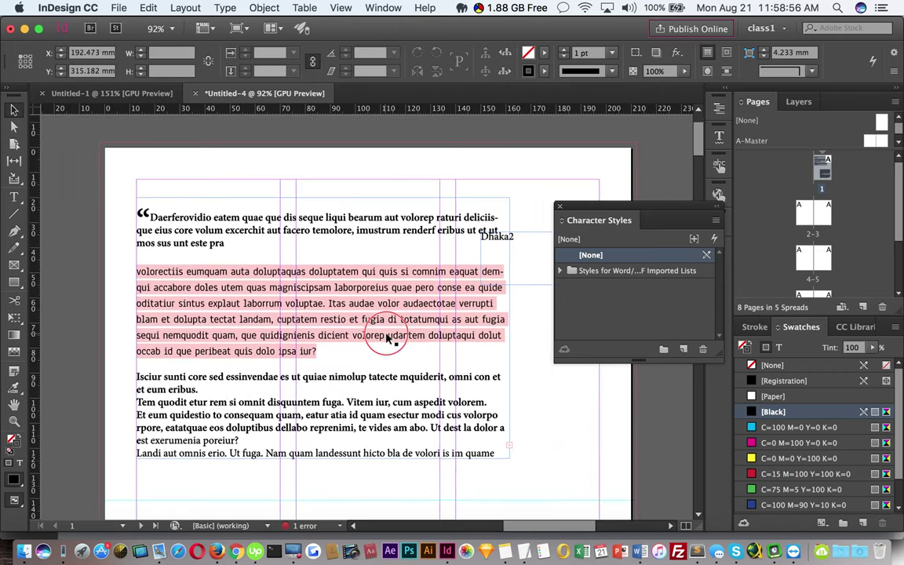
{"action": "key", "text": "t"}
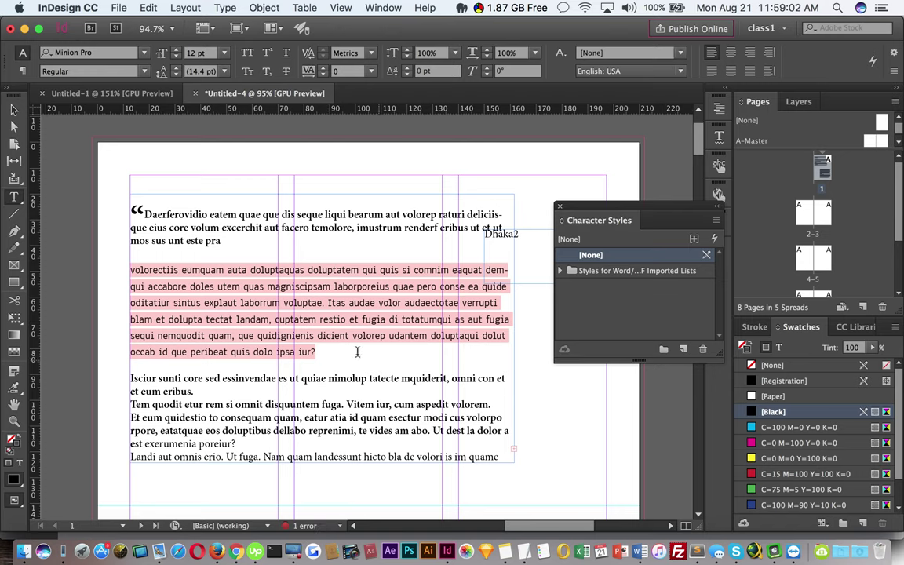
{"action": "left_click_drag", "start_coordinate": [328, 355], "coordinate": [124, 274]}
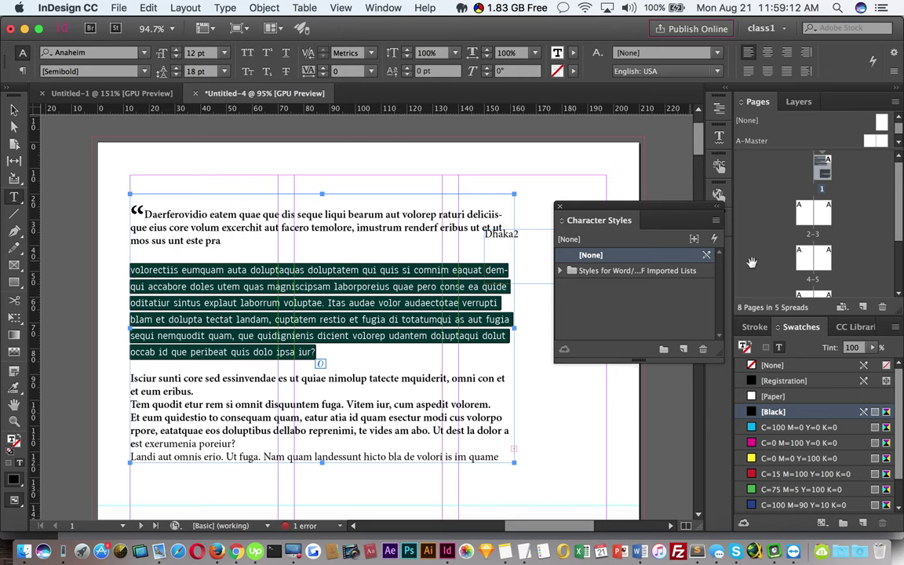
{"action": "left_click", "coordinate": [714, 239]}
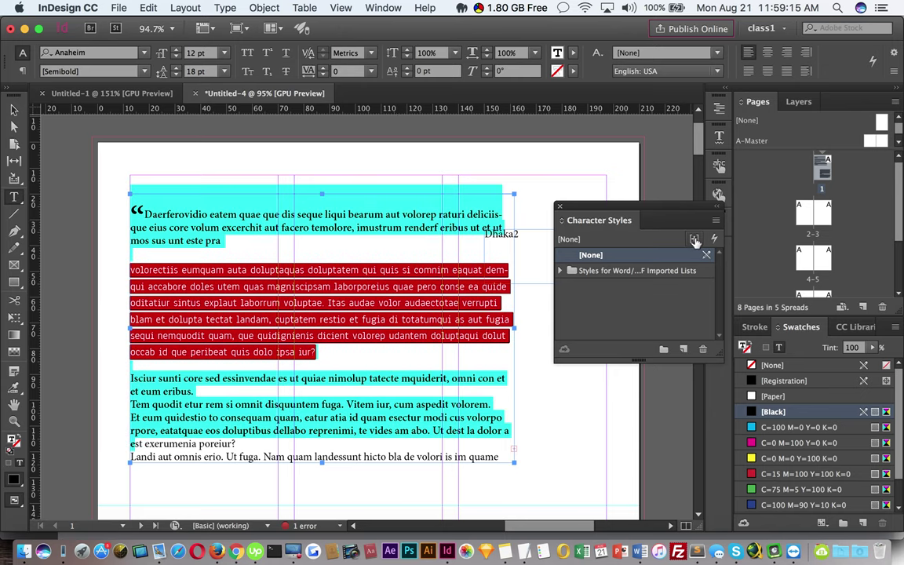
Select the text from the opening quotation mark through "poreiur?", turn off override highlighting and check the Character Styles panel's options.
{"action": "left_click", "coordinate": [301, 324]}
{"action": "left_click", "coordinate": [362, 381]}
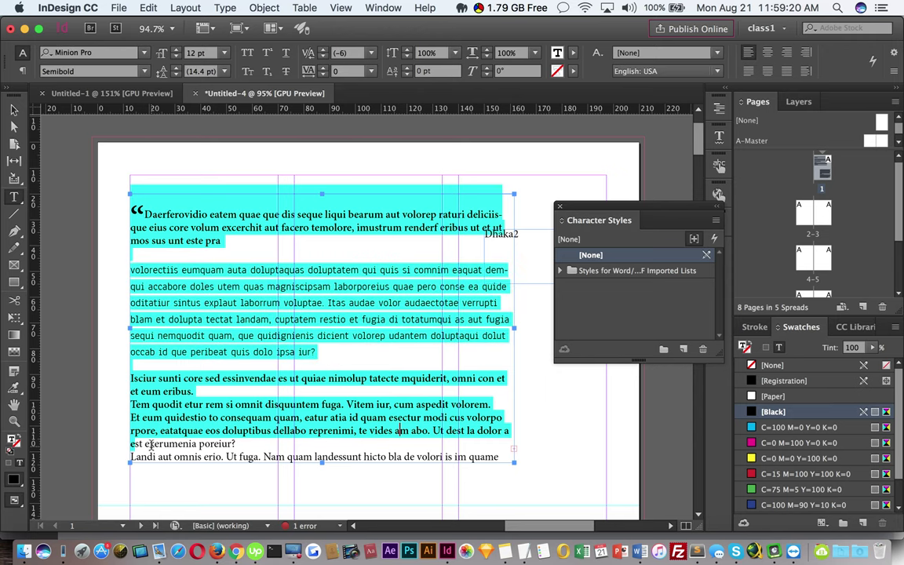
{"action": "left_click_drag", "start_coordinate": [235, 445], "coordinate": [108, 183]}
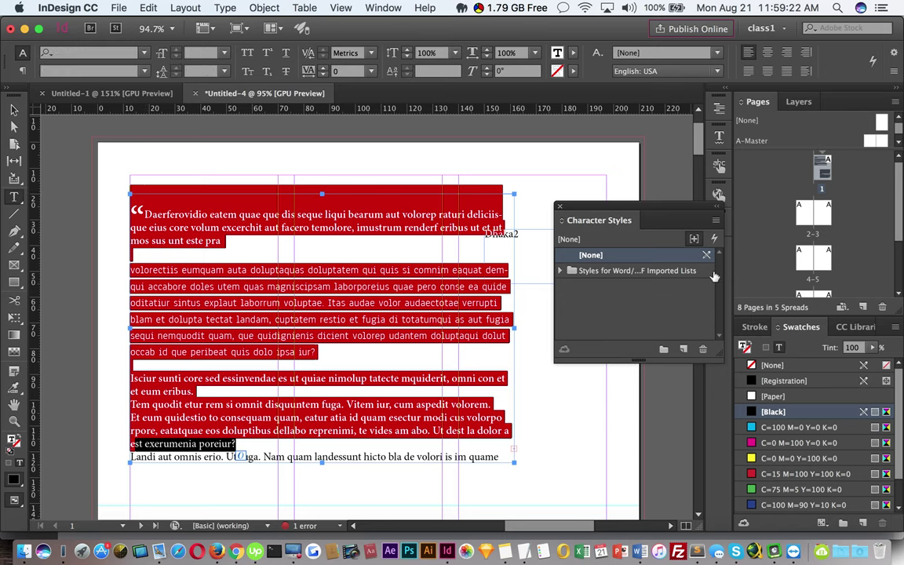
{"action": "left_click", "coordinate": [694, 238]}
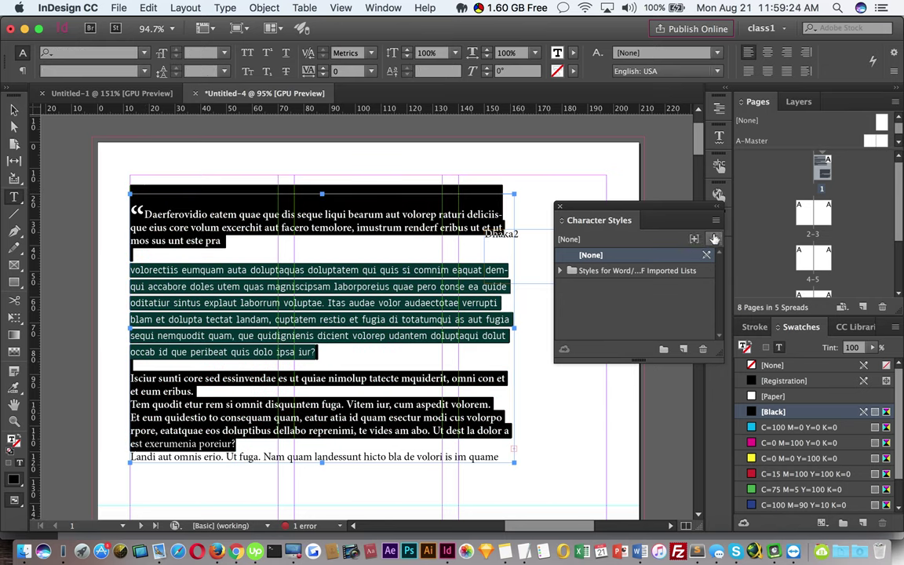
{"action": "left_click", "coordinate": [715, 221]}
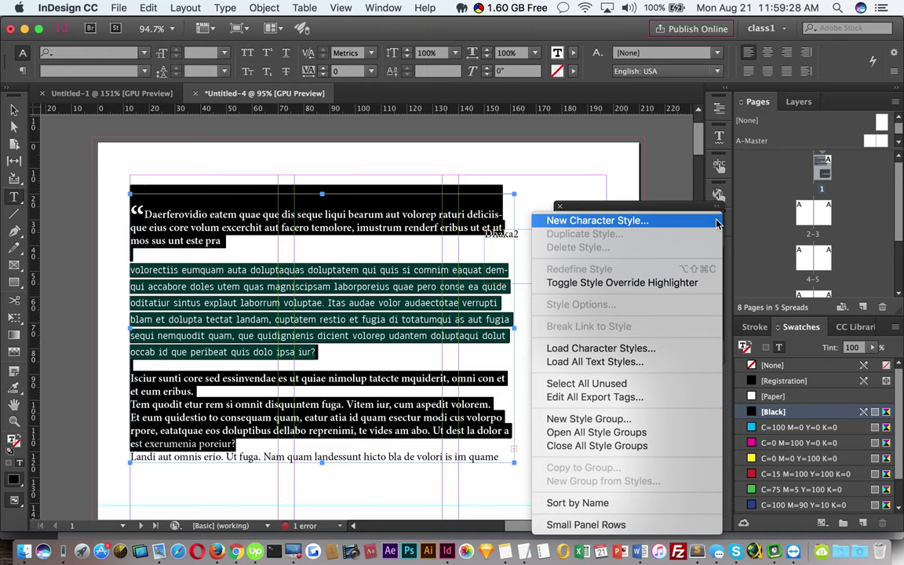
{"action": "left_click", "coordinate": [643, 203]}
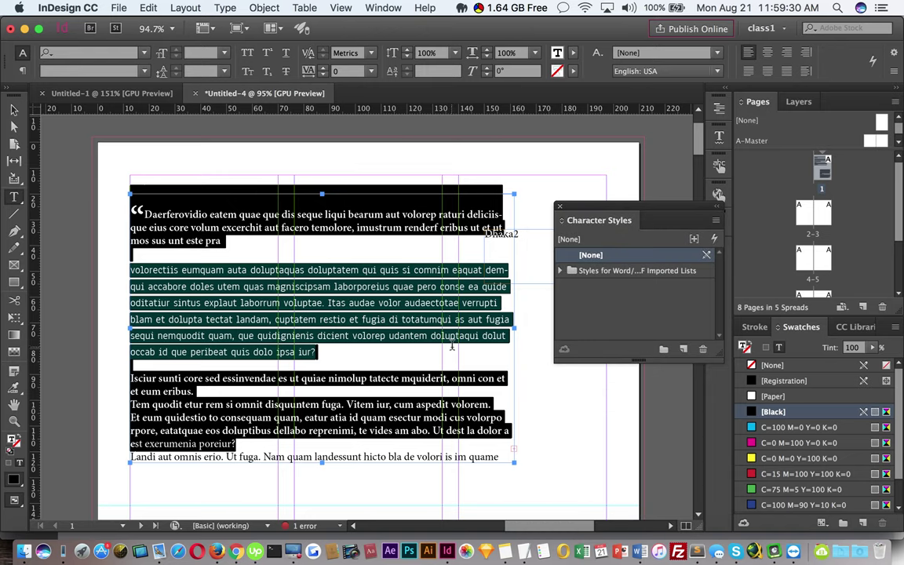
Select the Anaheim paragraph and view the Quick Apply list of styles without applying any.
{"action": "left_click", "coordinate": [439, 359]}
{"action": "left_click_drag", "start_coordinate": [332, 359], "coordinate": [124, 270]}
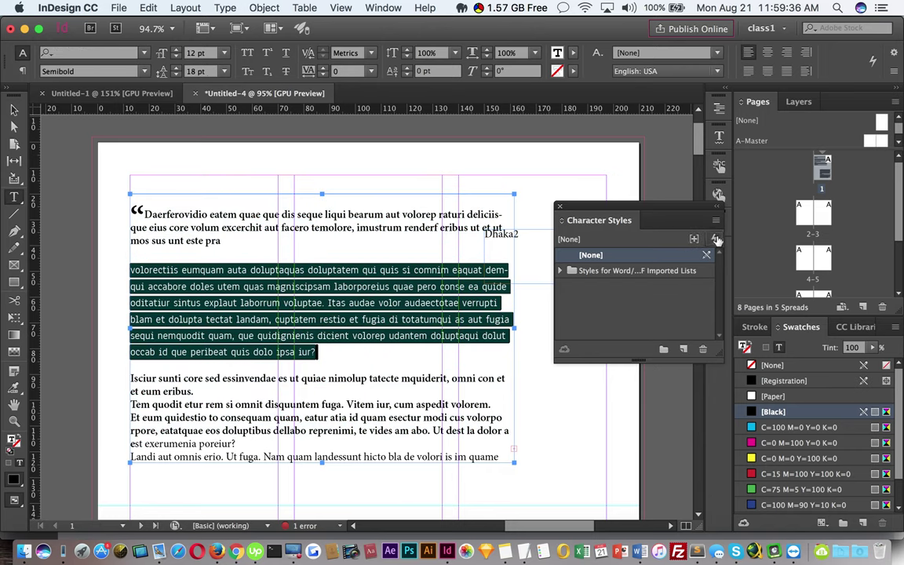
{"action": "left_click", "coordinate": [715, 238]}
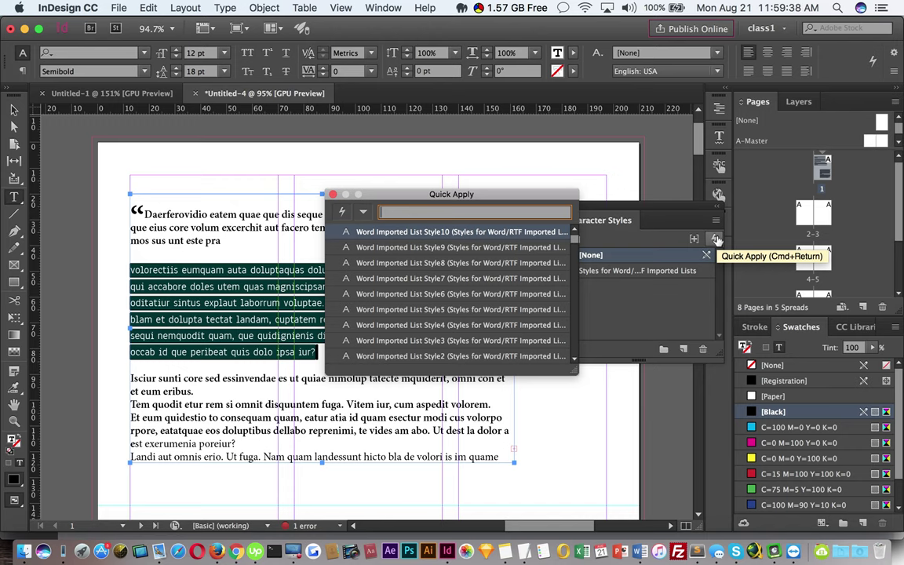
{"action": "left_click", "coordinate": [332, 194]}
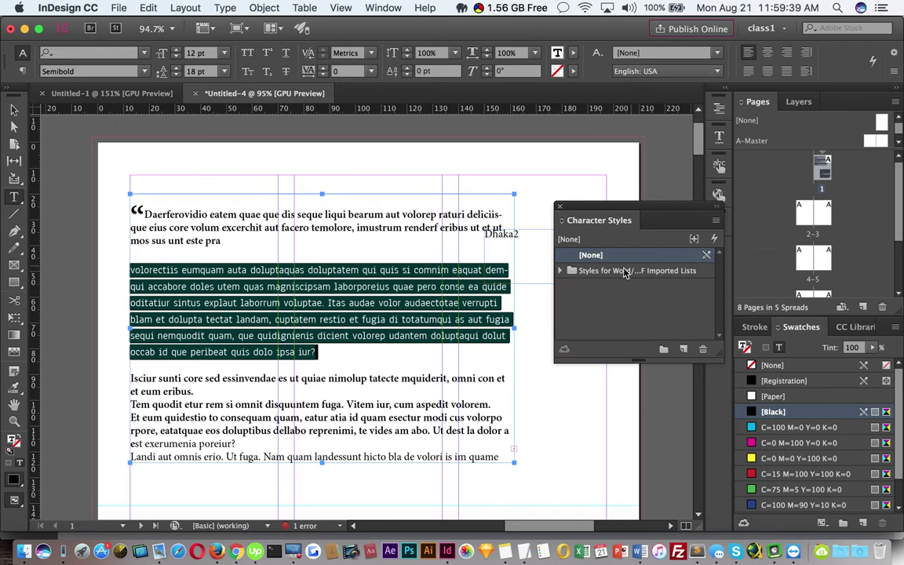
Look through the Word imported list styles and delete the whole style group from the character styles.
{"action": "left_click", "coordinate": [562, 272]}
{"action": "scroll", "coordinate": [678, 306], "scroll_direction": "down", "scroll_amount": 4}
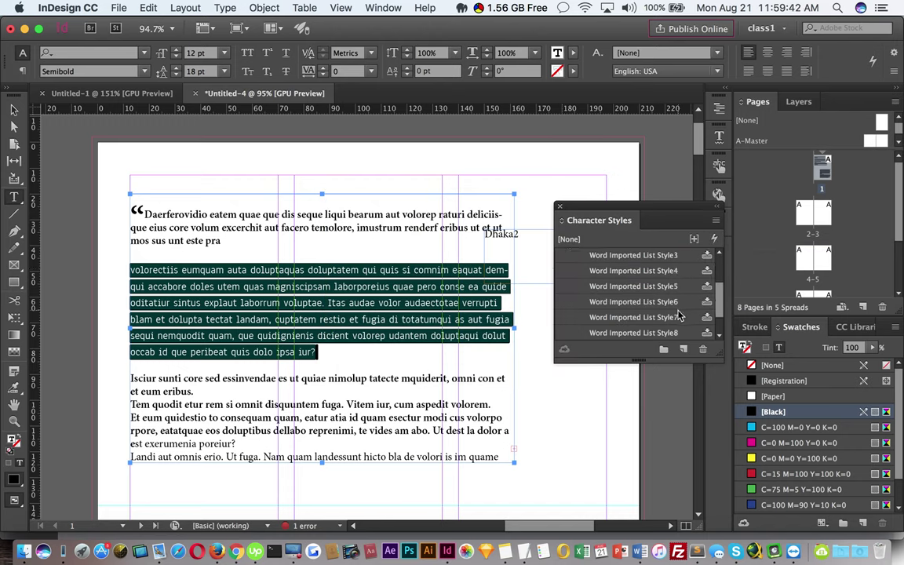
{"action": "scroll", "coordinate": [680, 317], "scroll_direction": "up", "scroll_amount": 4}
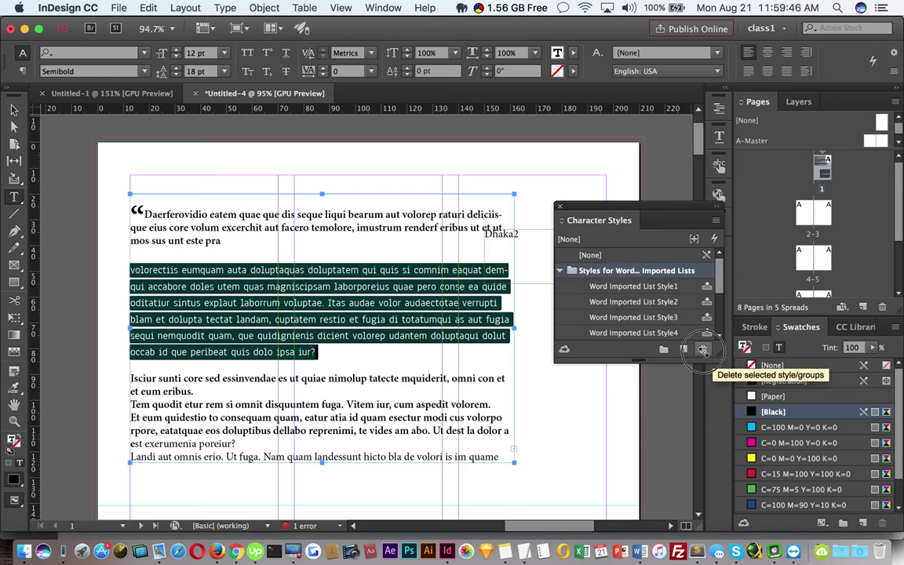
{"action": "left_click", "coordinate": [703, 349]}
{"action": "left_click", "coordinate": [588, 300]}
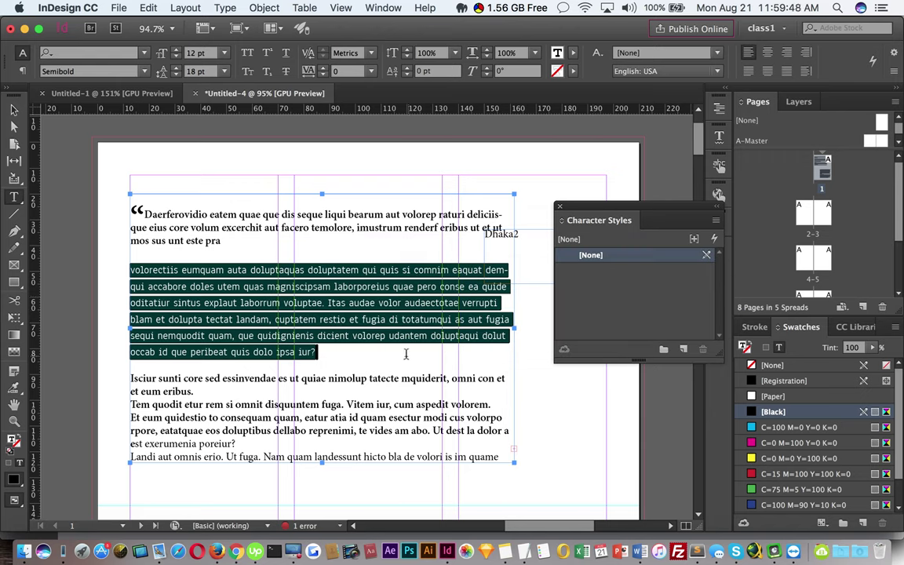
Turn the Style Override Highlighter on to examine the text's overrides, and turn it off again.
{"action": "left_click", "coordinate": [300, 317]}
{"action": "left_click_drag", "start_coordinate": [208, 317], "coordinate": [124, 275]}
{"action": "left_click", "coordinate": [694, 240]}
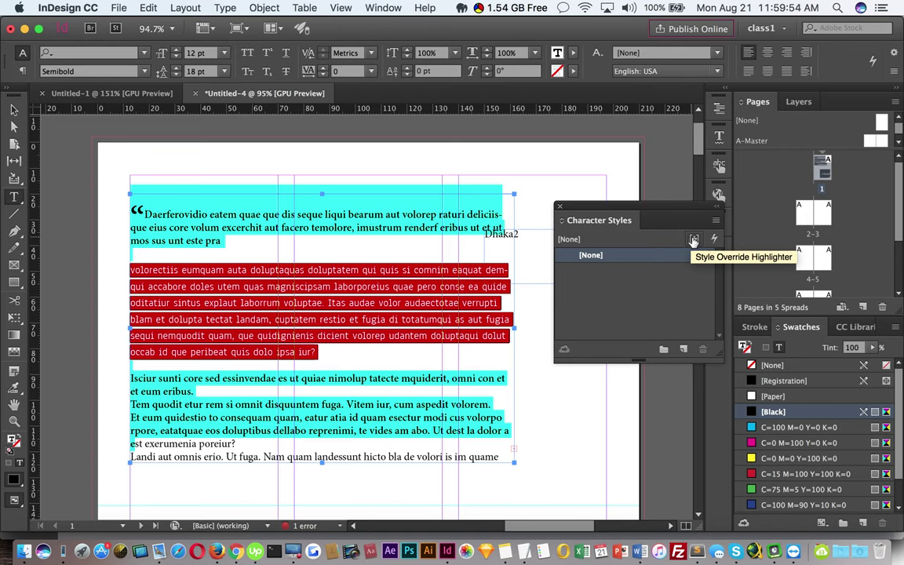
{"action": "left_click", "coordinate": [693, 239]}
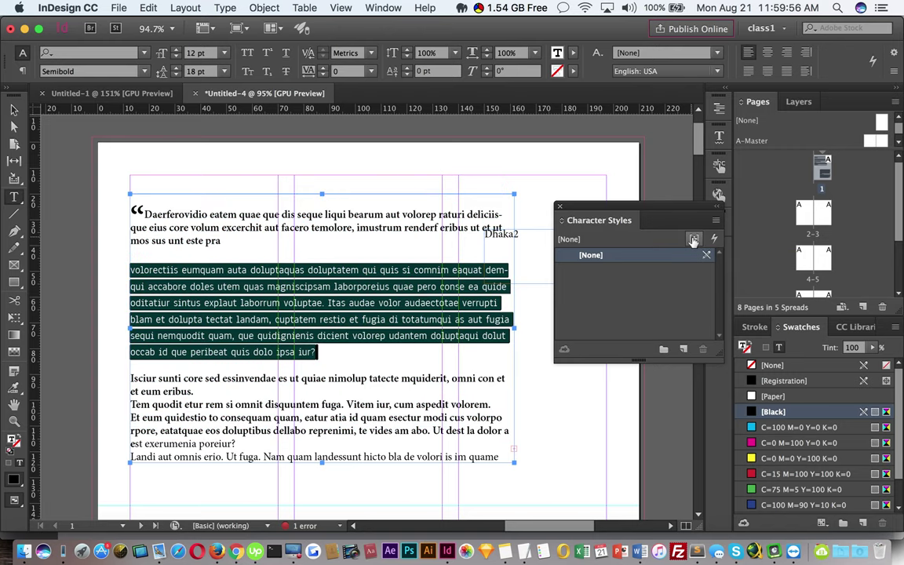
Set the font of the paragraph beginning "volorectiis" to Apple Symbols.
{"action": "left_click_drag", "start_coordinate": [331, 355], "coordinate": [114, 251]}
{"action": "left_click", "coordinate": [145, 72]}
{"action": "left_click", "coordinate": [142, 53]}
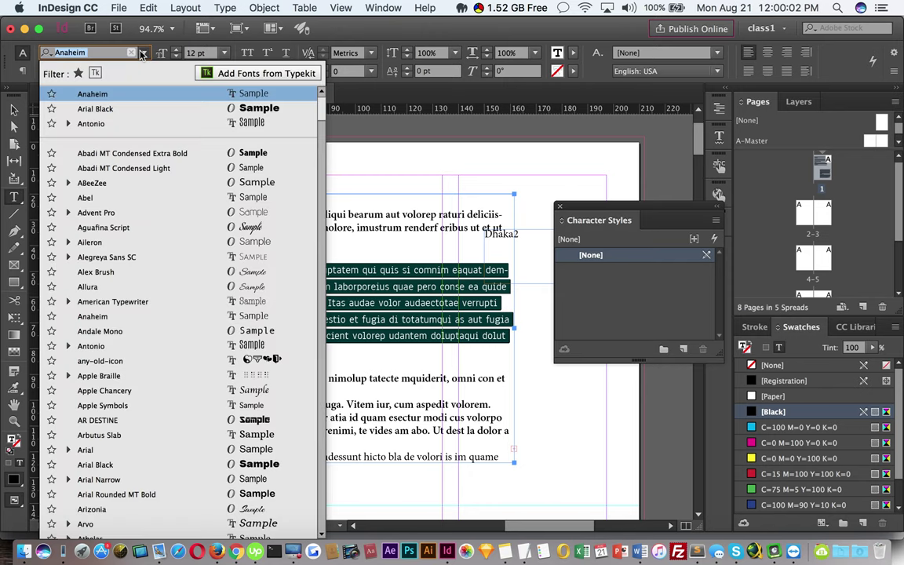
{"action": "left_click", "coordinate": [138, 406]}
{"action": "left_click", "coordinate": [427, 346]}
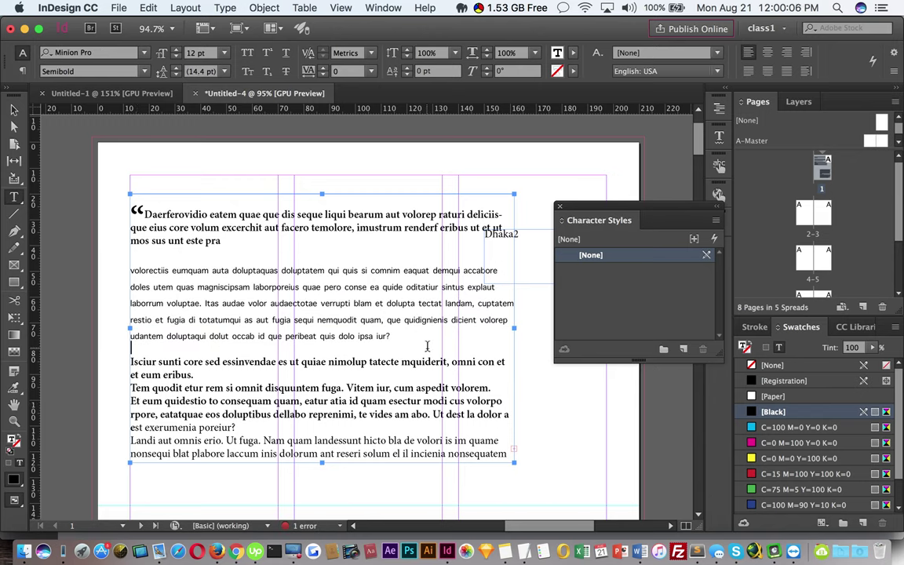
Set the font of the paragraph beginning "volorectiis" to CantoraOne.
{"action": "left_click_drag", "start_coordinate": [396, 338], "coordinate": [81, 266]}
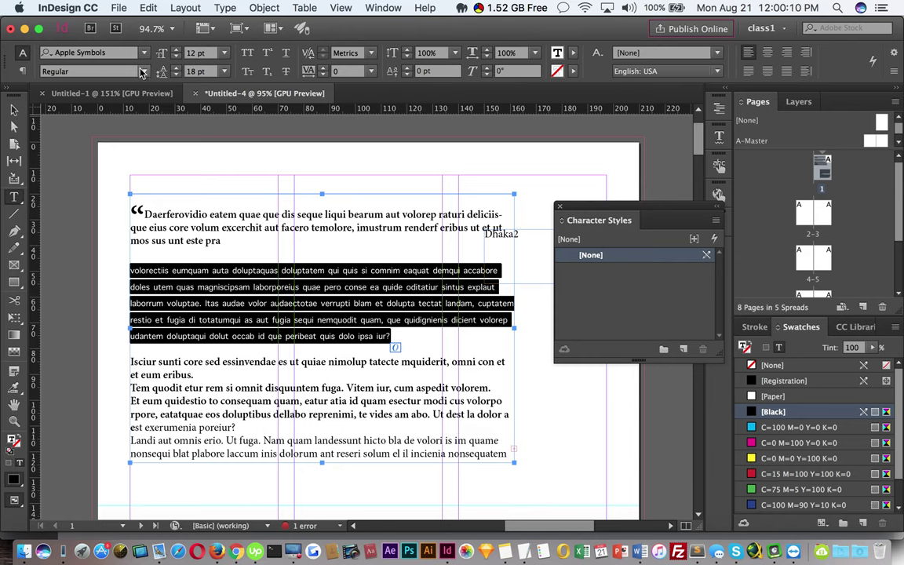
{"action": "left_click", "coordinate": [144, 62]}
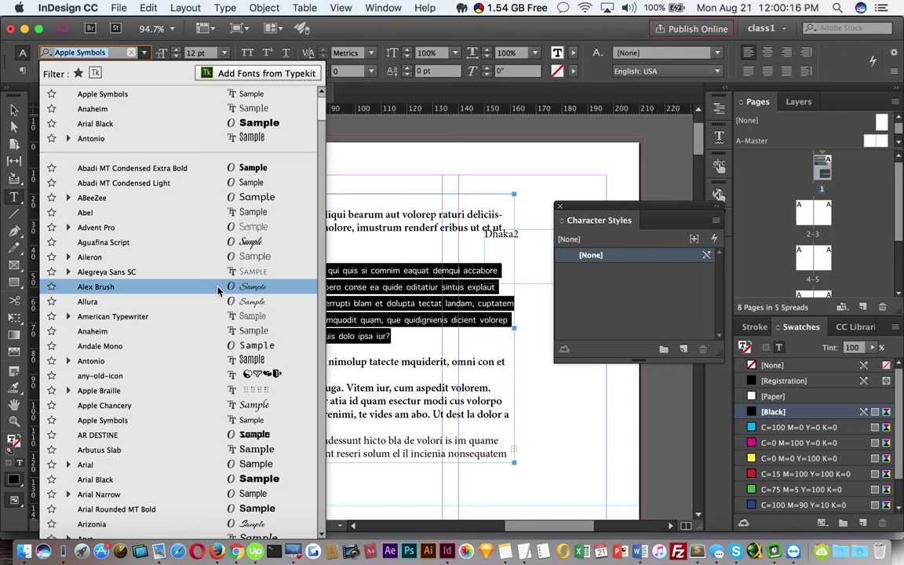
{"action": "scroll", "coordinate": [219, 290], "scroll_direction": "down", "scroll_amount": 20}
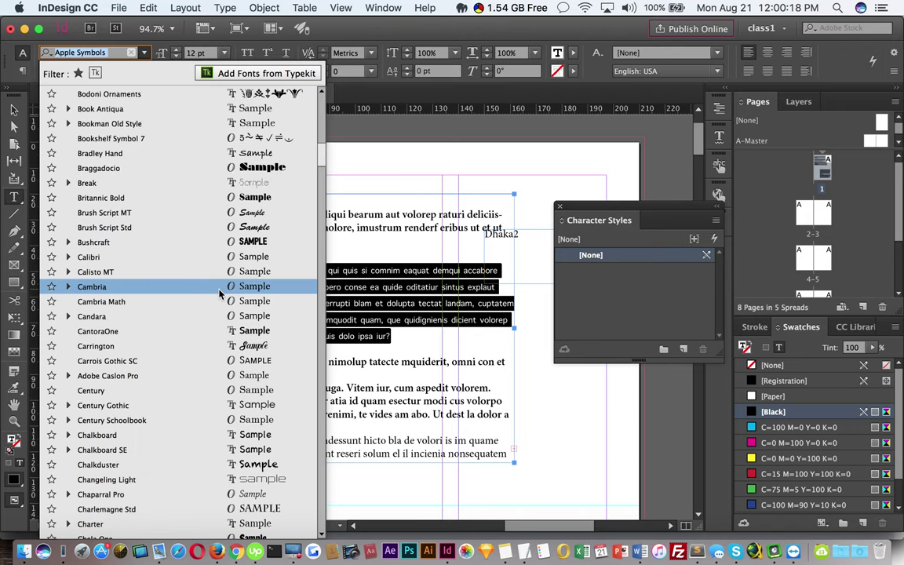
{"action": "left_click", "coordinate": [238, 331]}
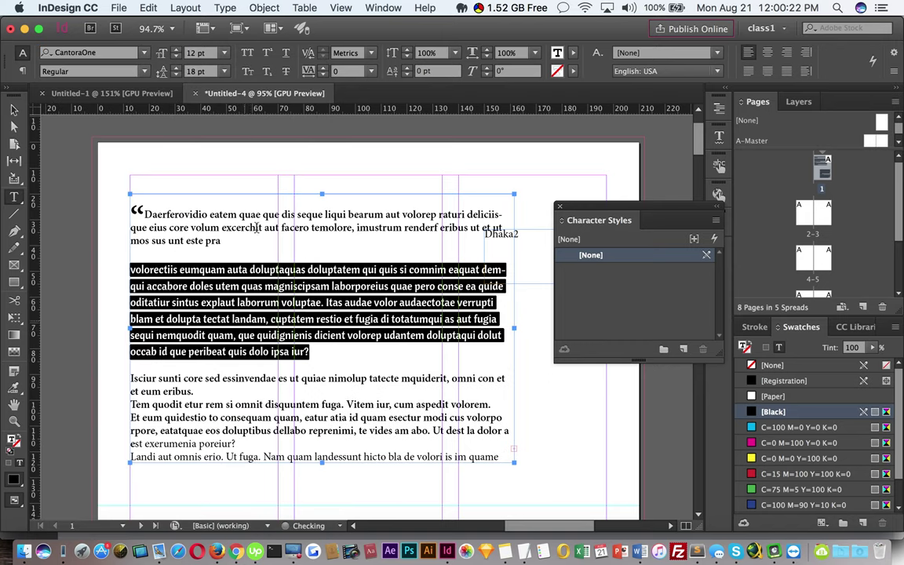
Search the fonts for "osw" and apply Oswald Light to the paragraph beginning "volorectiis".
{"action": "left_click", "coordinate": [78, 53]}
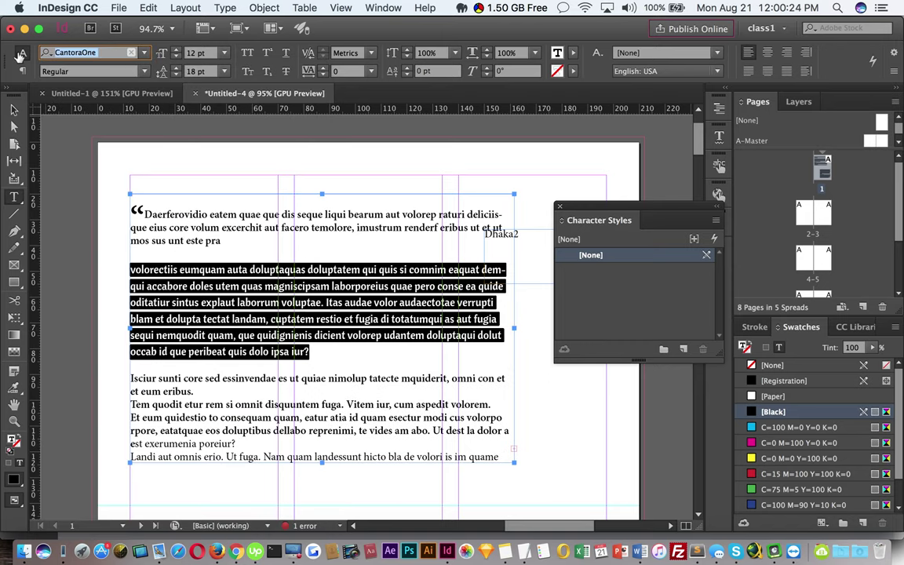
{"action": "type", "text": "osw"}
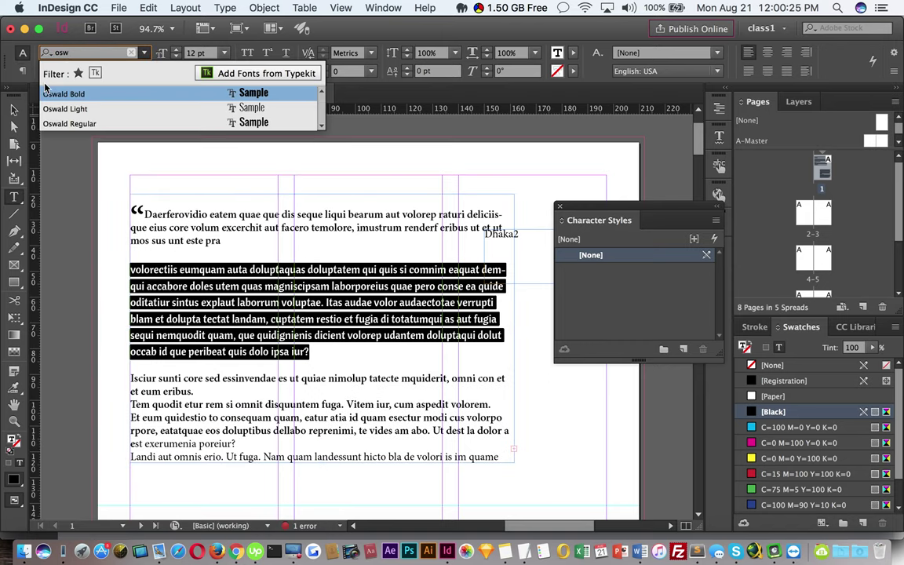
{"action": "left_click", "coordinate": [82, 109]}
{"action": "left_click", "coordinate": [343, 338]}
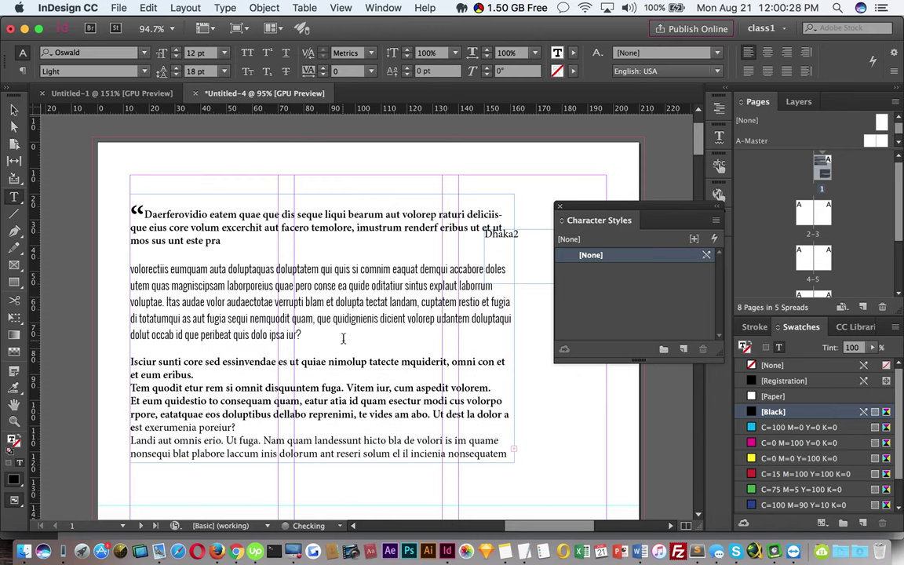
Select the Oswald paragraph and briefly switch on override highlighting to examine where formatting departs from the styles.
{"action": "left_click_drag", "start_coordinate": [324, 337], "coordinate": [127, 268]}
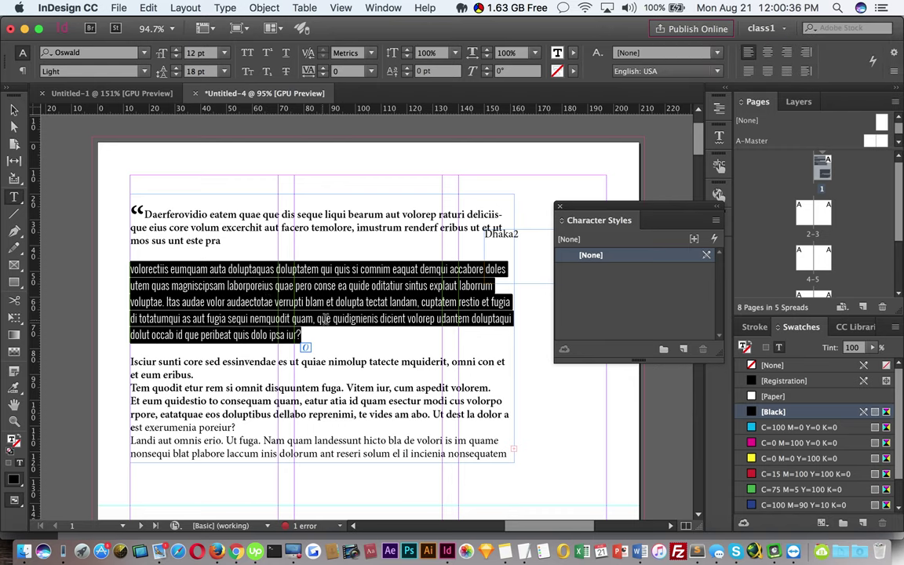
{"action": "left_click", "coordinate": [694, 241]}
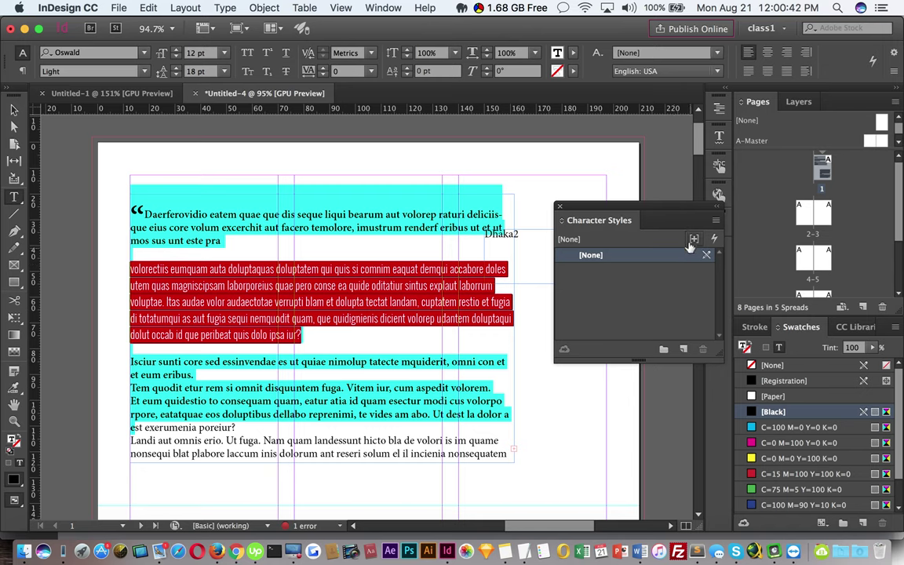
{"action": "left_click", "coordinate": [694, 239]}
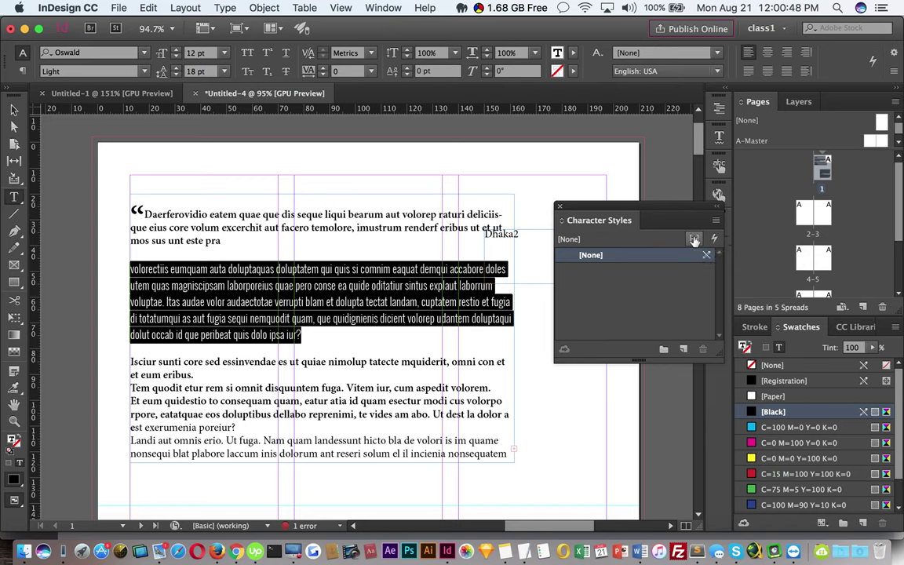
Undo the font, style and style group changes, going back to before the main text frame was widened.
{"action": "left_click", "coordinate": [314, 336]}
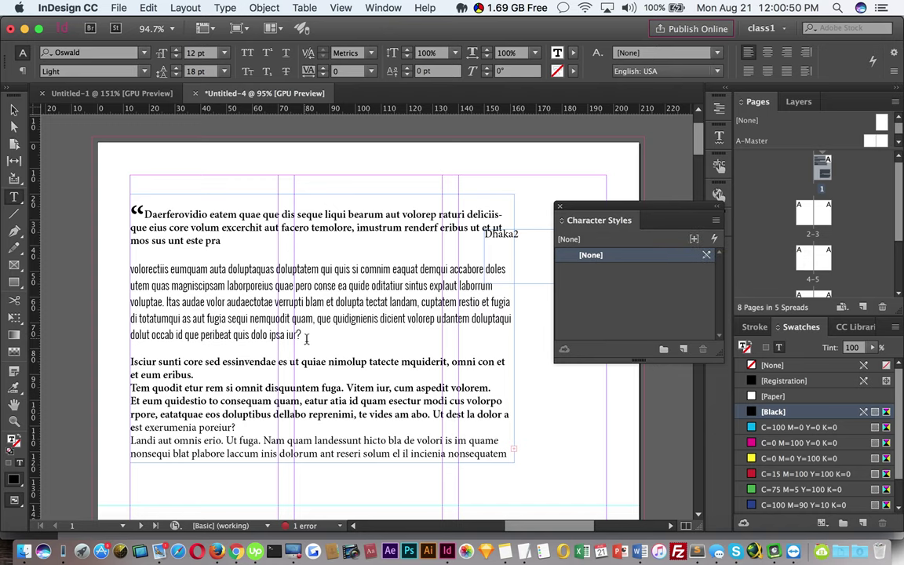
{"action": "left_click_drag", "start_coordinate": [312, 336], "coordinate": [105, 265]}
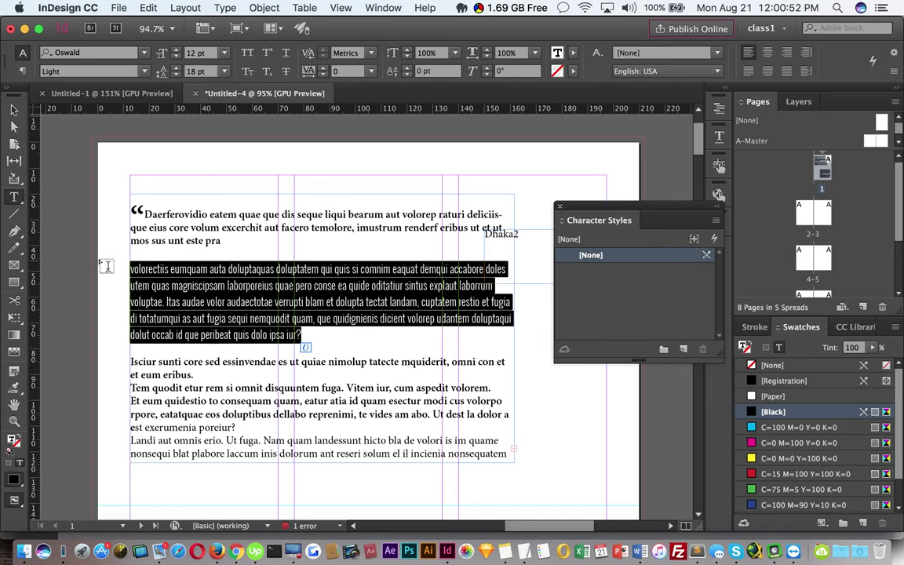
{"action": "key", "text": "Up"}
{"action": "key", "text": "Up"}
{"action": "key", "text": "Up"}
{"action": "key", "text": "Up"}
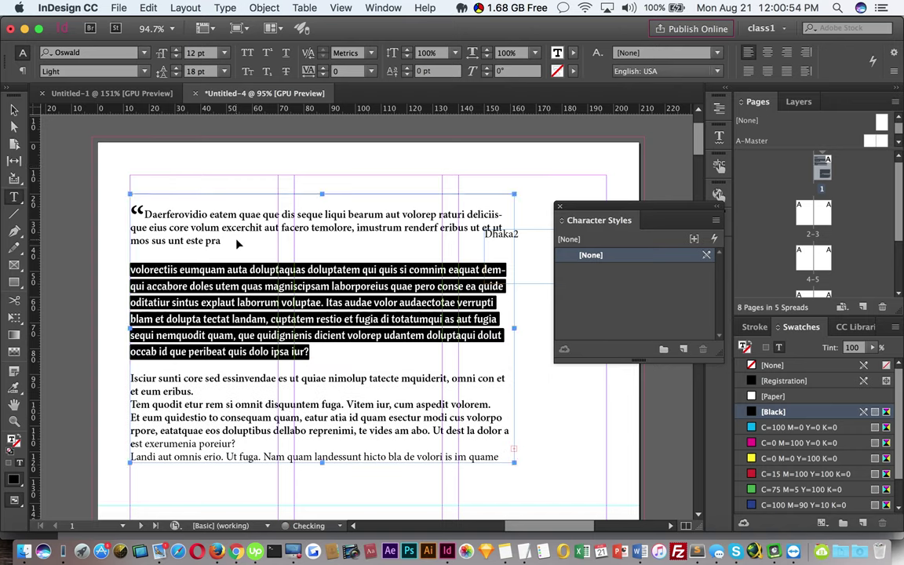
{"action": "key", "text": "super+z"}
{"action": "key", "text": "super+z"}
{"action": "key", "text": "super+z"}
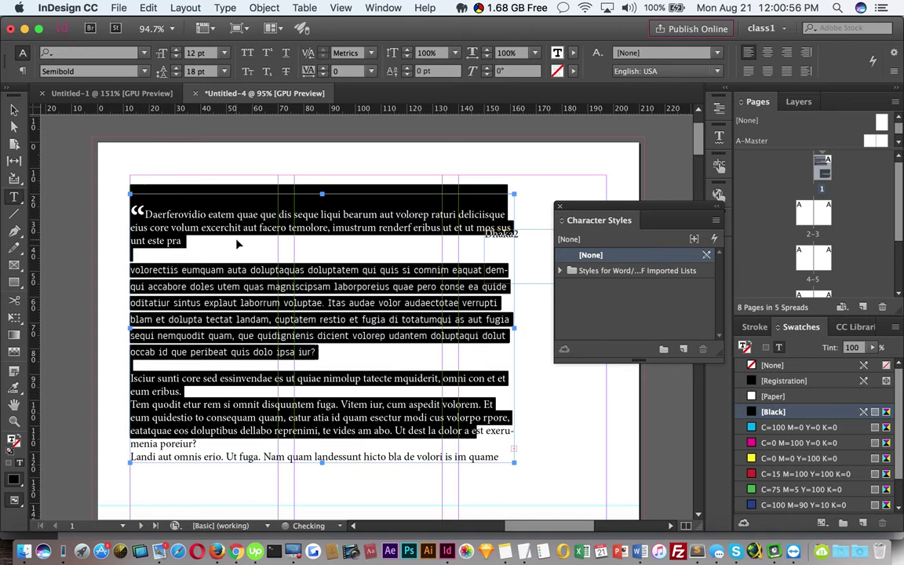
{"action": "key", "text": "super+z"}
{"action": "key", "text": "super+z"}
{"action": "key", "text": "super+z"}
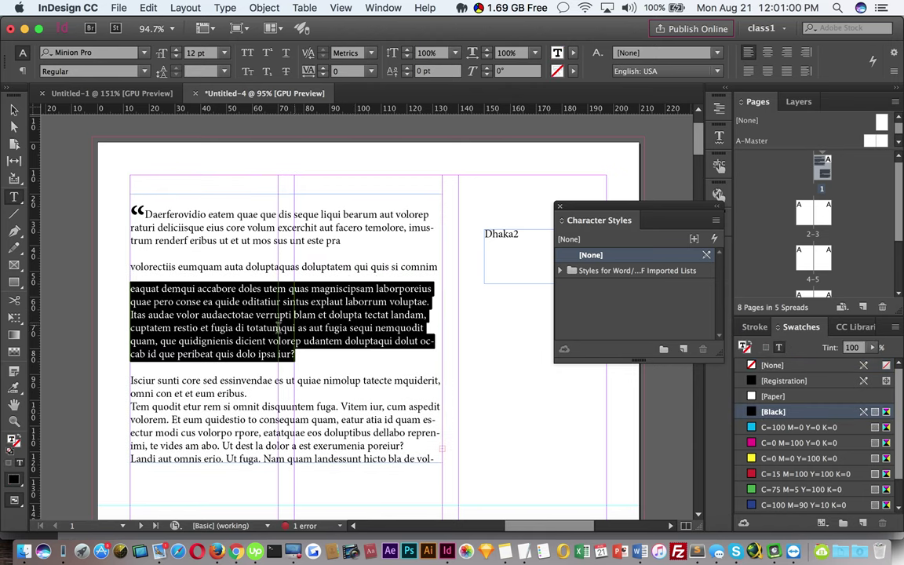
Extend the text selection up through the "volorectiis" line, try the Marlett font, and set the selected text in Anaheim.
{"action": "key", "text": "shift+Up"}
{"action": "key", "text": "shift+Up"}
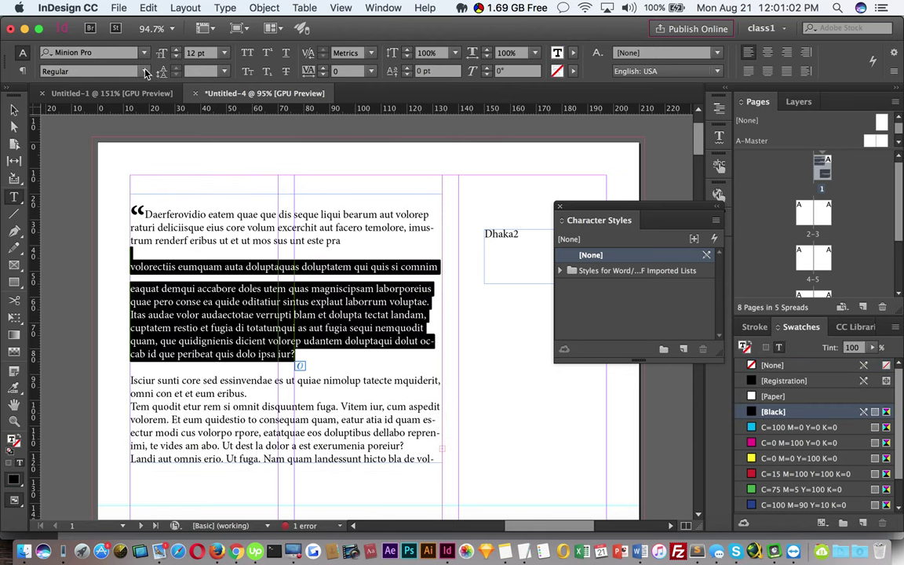
{"action": "left_click", "coordinate": [143, 70]}
{"action": "left_click", "coordinate": [144, 55]}
{"action": "left_click", "coordinate": [144, 53]}
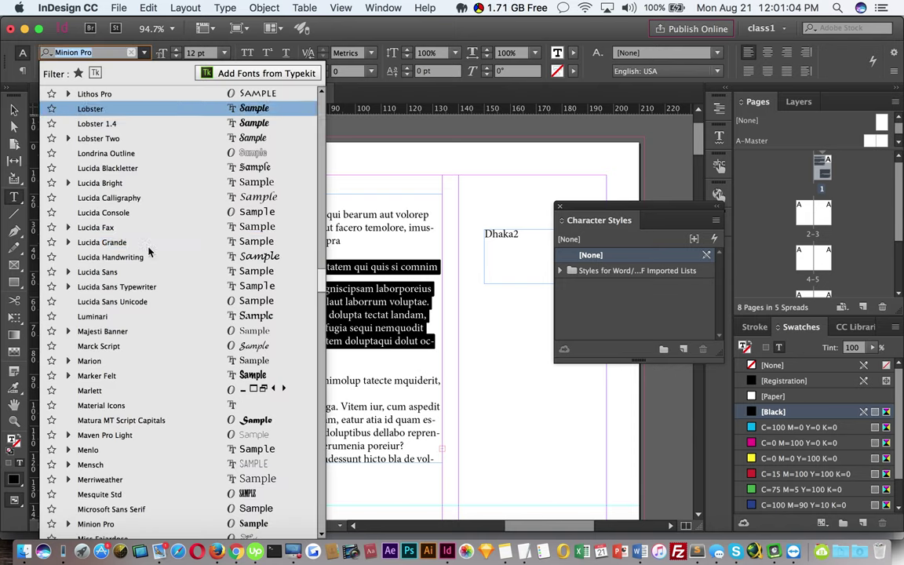
{"action": "left_click", "coordinate": [128, 353]}
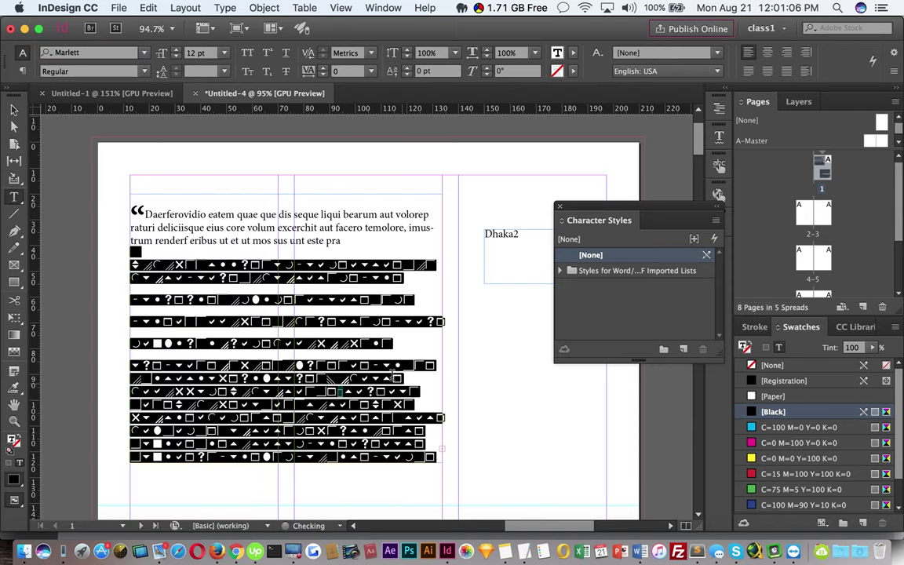
{"action": "left_click", "coordinate": [143, 53]}
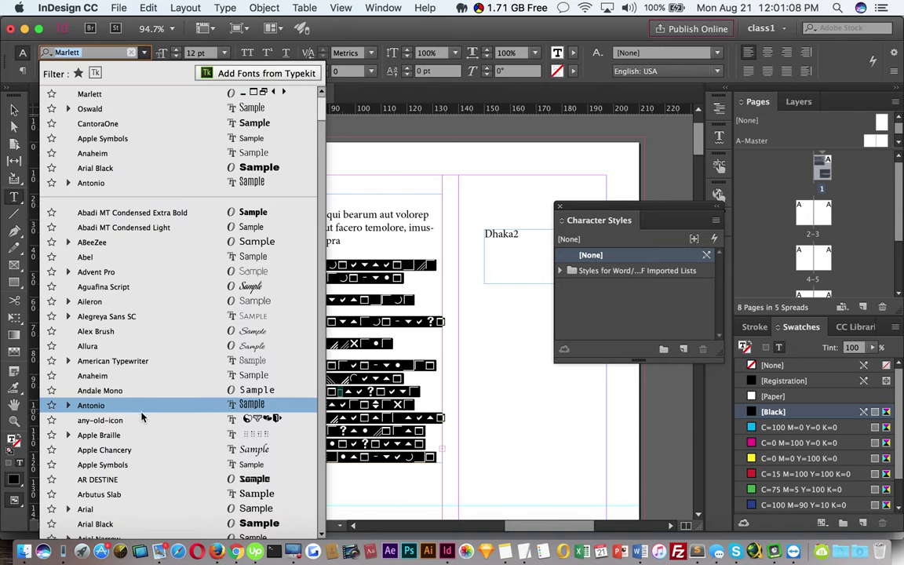
{"action": "left_click", "coordinate": [143, 376]}
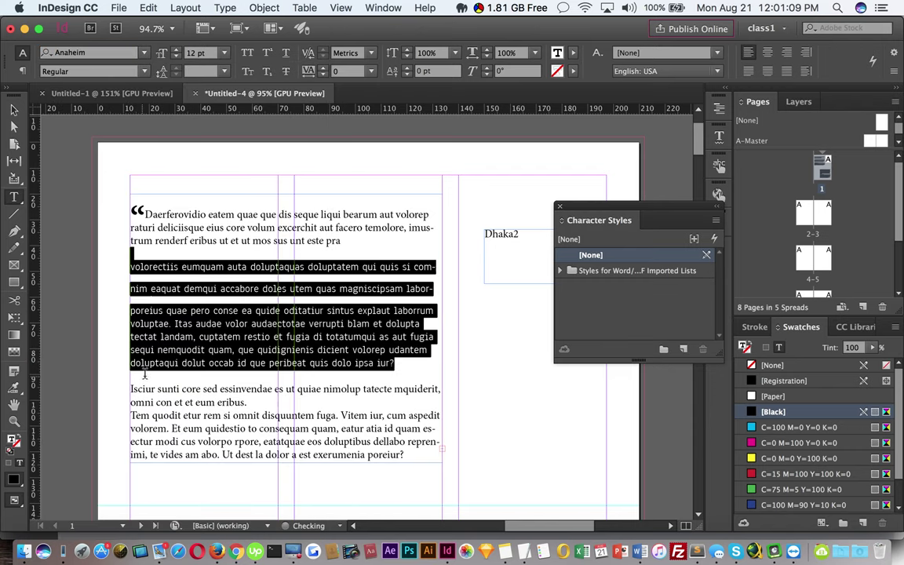
Delete the style group "Styles for Word/RTF Imported Lists" with its contents from the character styles and deselect the text.
{"action": "left_click", "coordinate": [615, 270]}
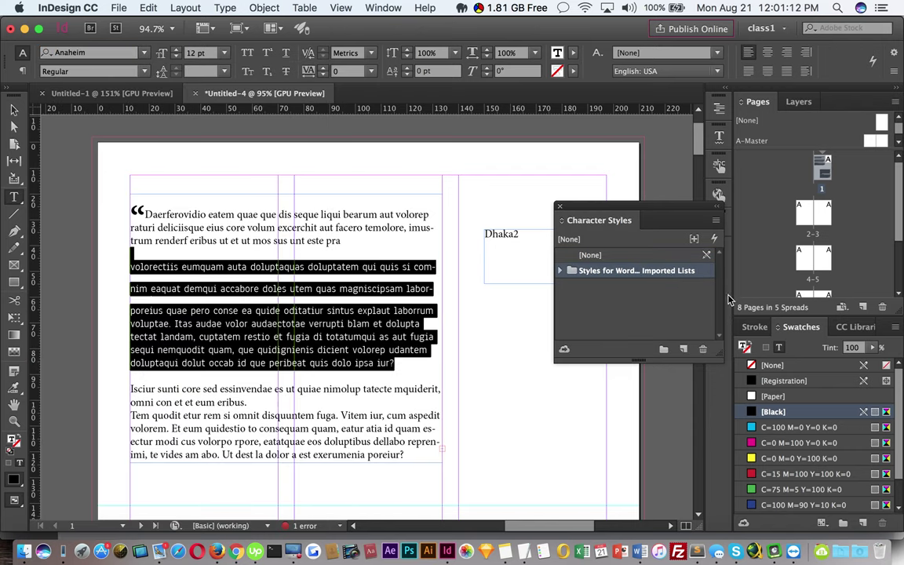
{"action": "left_click", "coordinate": [705, 350]}
{"action": "left_click", "coordinate": [584, 299]}
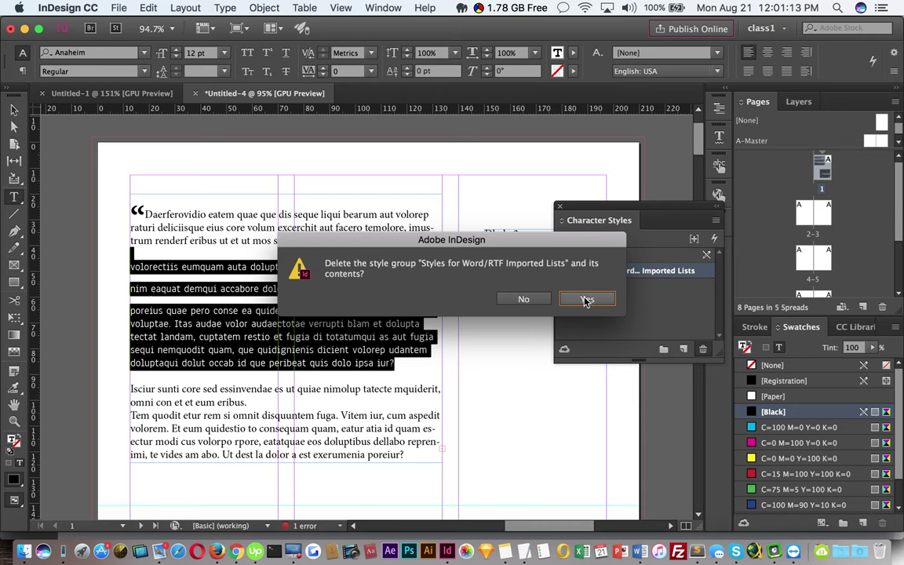
{"action": "left_click", "coordinate": [14, 110]}
{"action": "left_click", "coordinate": [251, 162]}
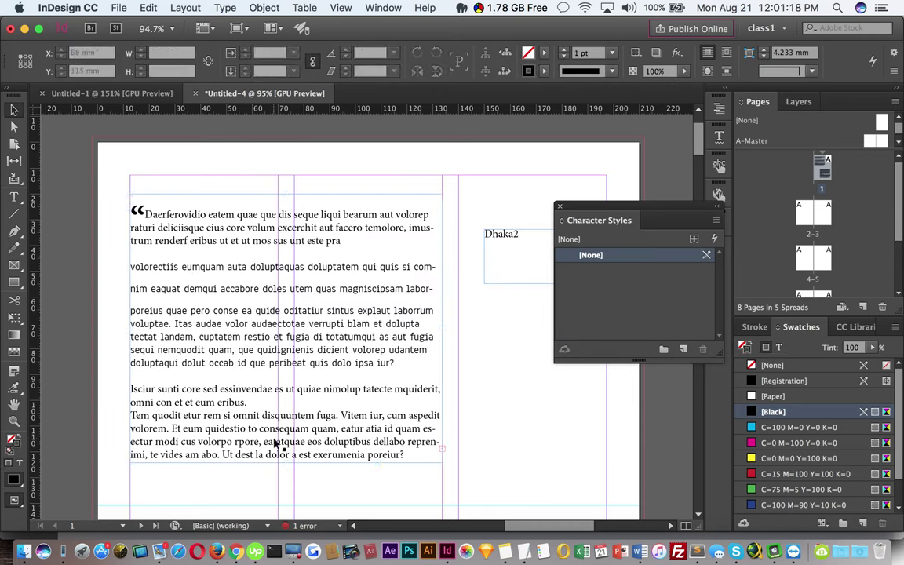
Switch to Firefox and open the Google Fonts directory at google.com/fonts.
{"action": "left_click", "coordinate": [217, 552]}
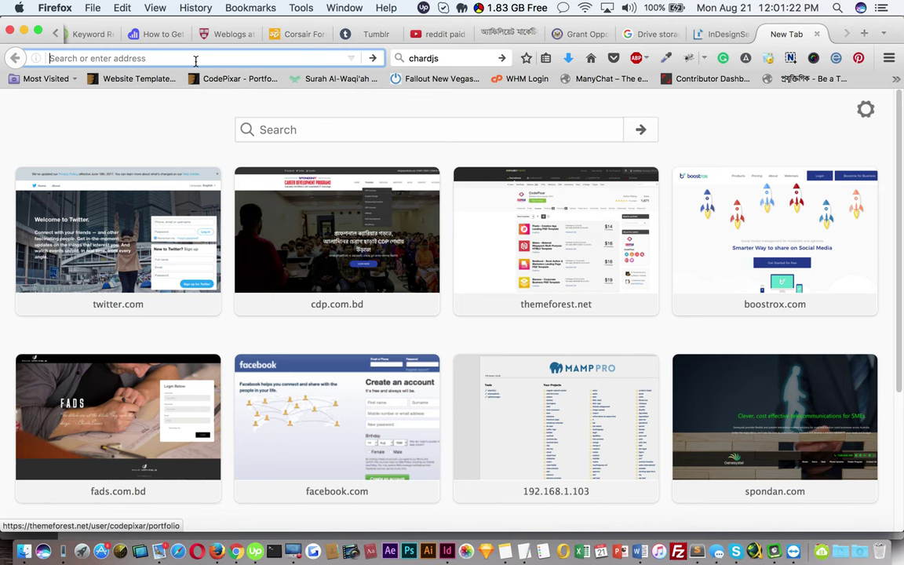
{"action": "type", "text": "goo"}
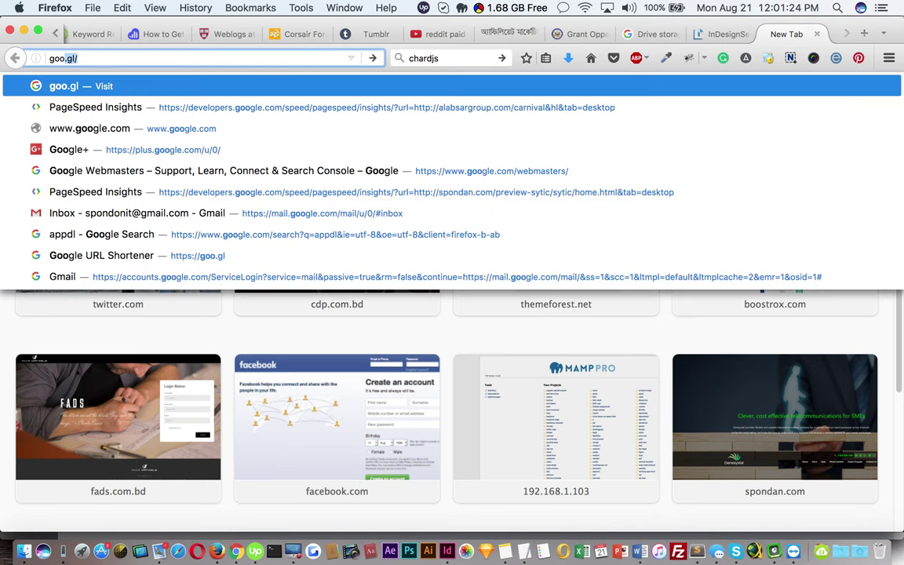
{"action": "type", "text": "gle.com/fon"}
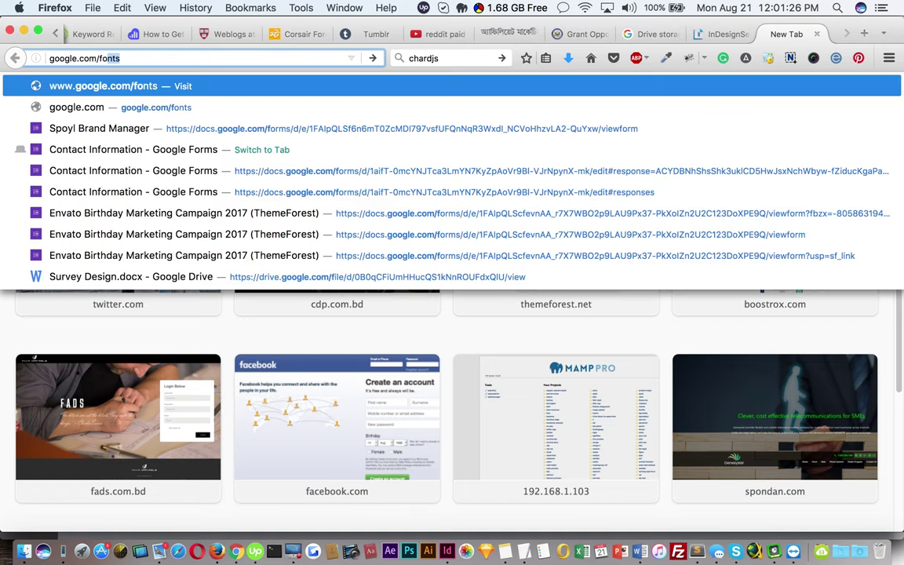
{"action": "type", "text": "ts"}
{"action": "key", "text": "Return"}
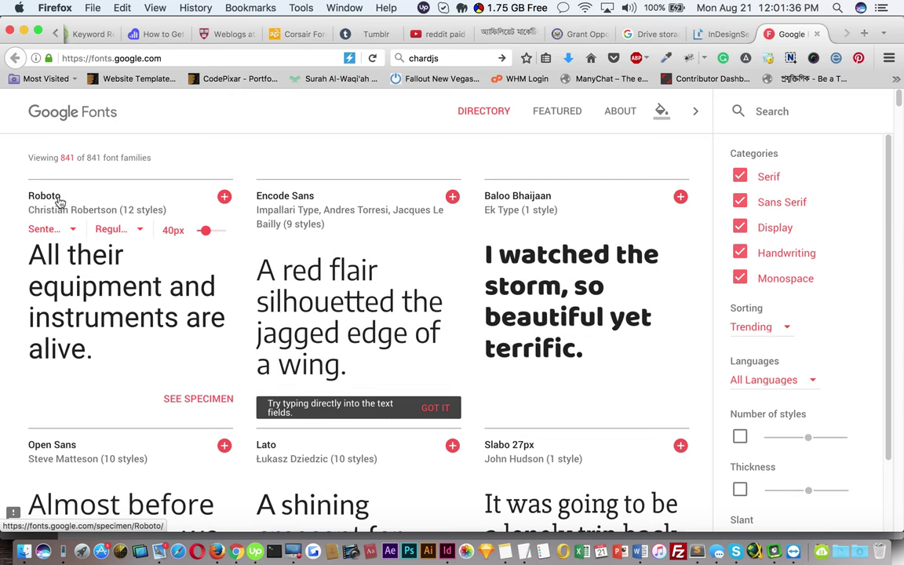
Copy the font name Roboto from the Google Fonts listing and search the web for it.
{"action": "left_click_drag", "start_coordinate": [29, 197], "coordinate": [62, 200]}
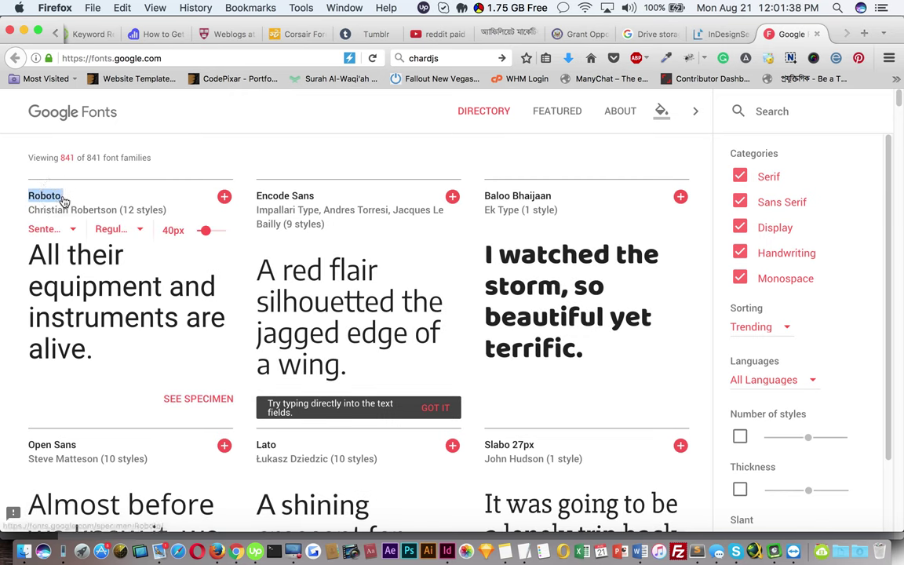
{"action": "left_click", "coordinate": [127, 169]}
{"action": "left_click_drag", "start_coordinate": [29, 201], "coordinate": [60, 197]}
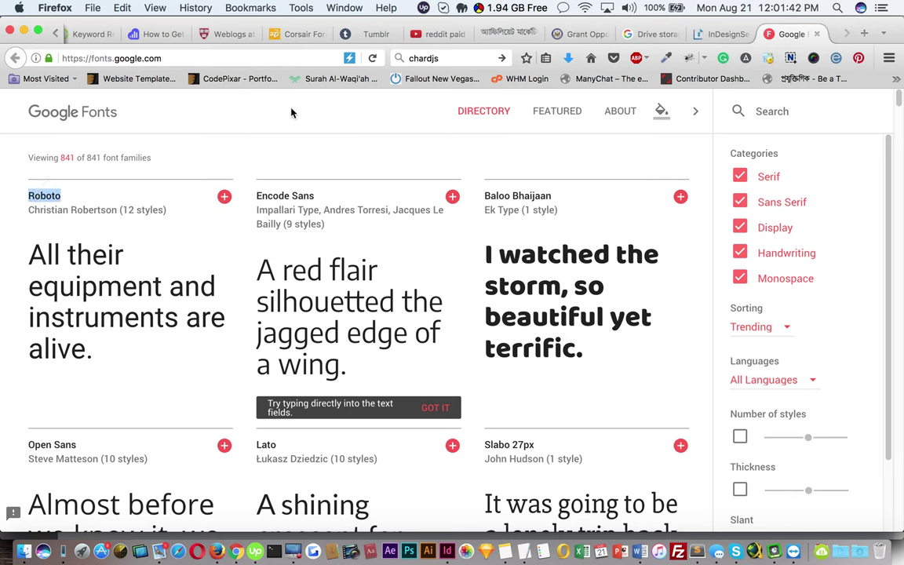
{"action": "key", "text": "super+c"}
{"action": "left_click", "coordinate": [459, 59]}
{"action": "key", "text": "super+v"}
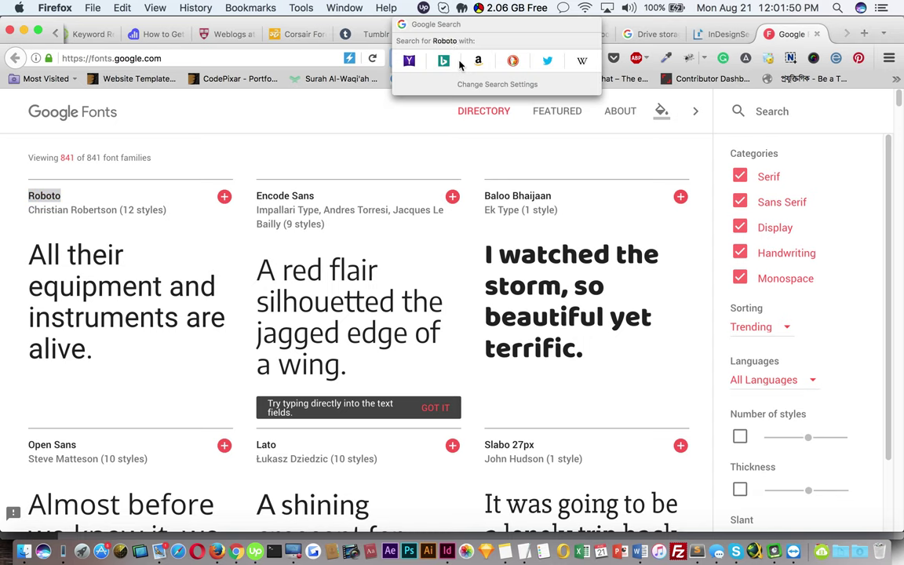
{"action": "key", "text": "Return"}
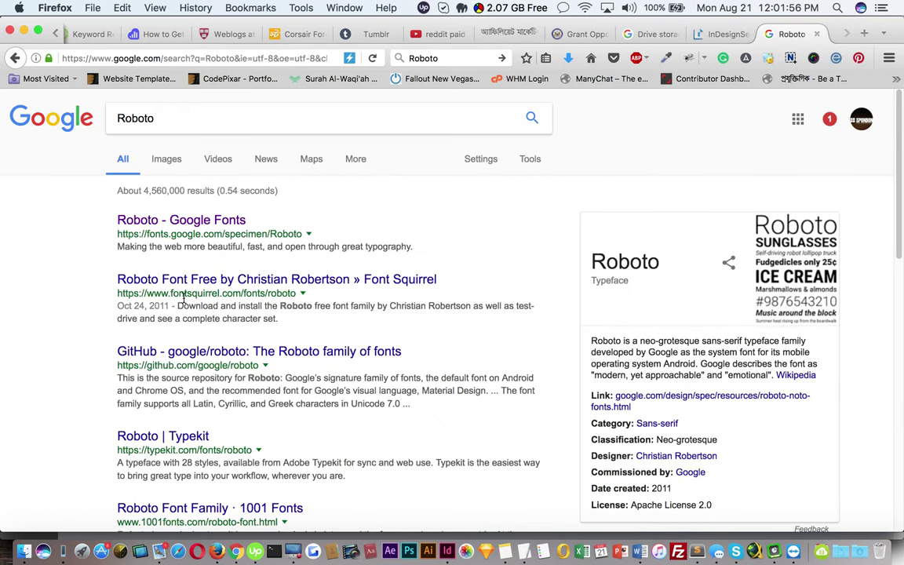
Open the Font Squirrel search result for Roboto in a new browser tab.
{"action": "left_click", "coordinate": [207, 284]}
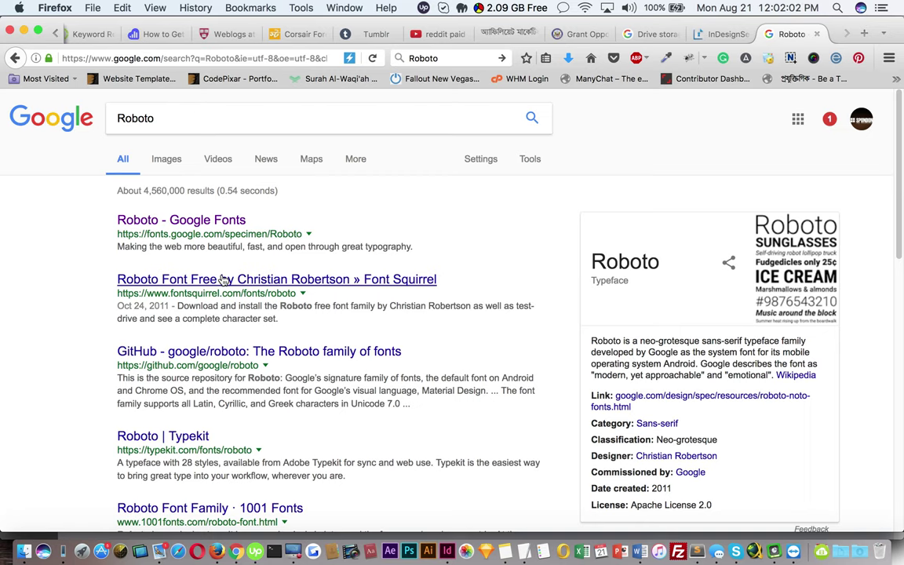
{"action": "scroll", "coordinate": [204, 282], "scroll_direction": "down", "scroll_amount": 2}
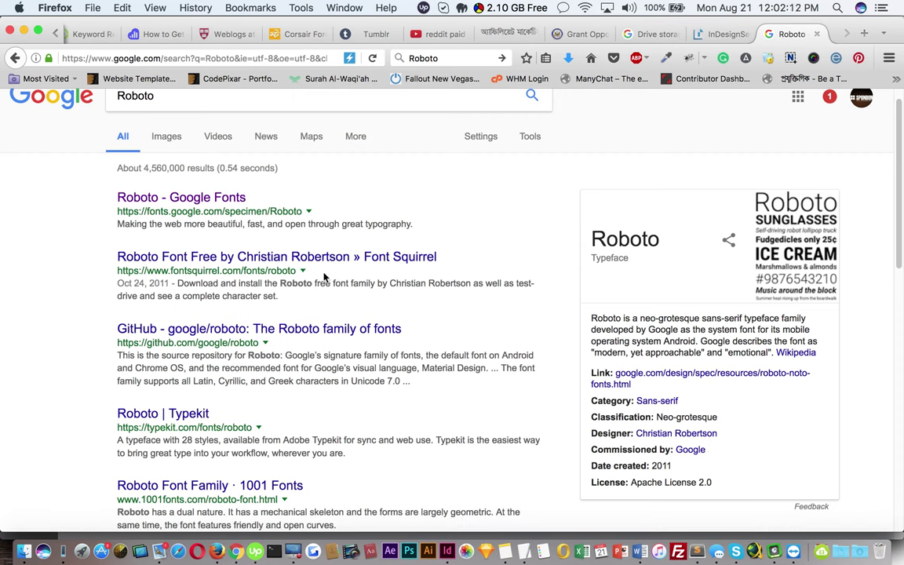
{"action": "left_click", "coordinate": [271, 259], "text": "super"}
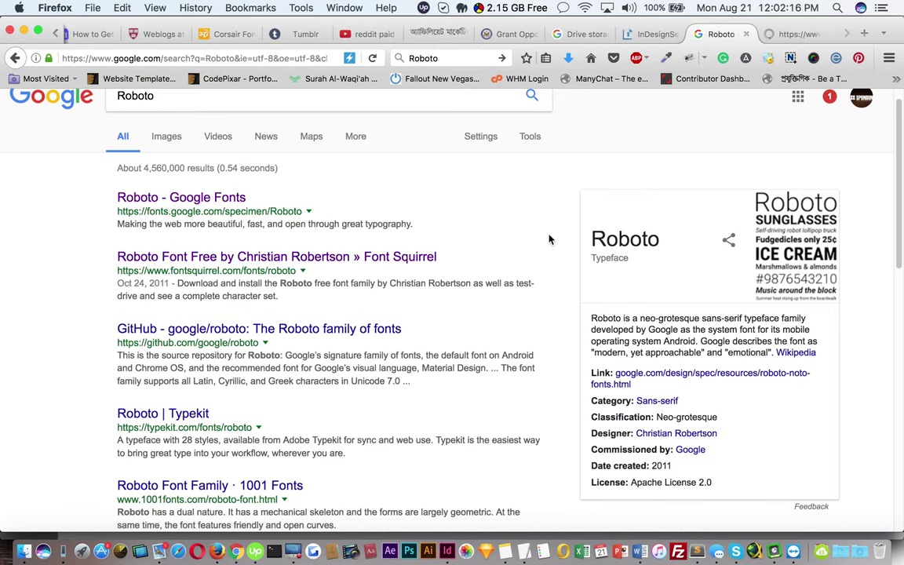
Switch to InDesign, extend the group photo's frame downward to about 71.8 mm high, and briefly try fitting the frame to its content.
{"action": "key", "text": "super+Tab"}
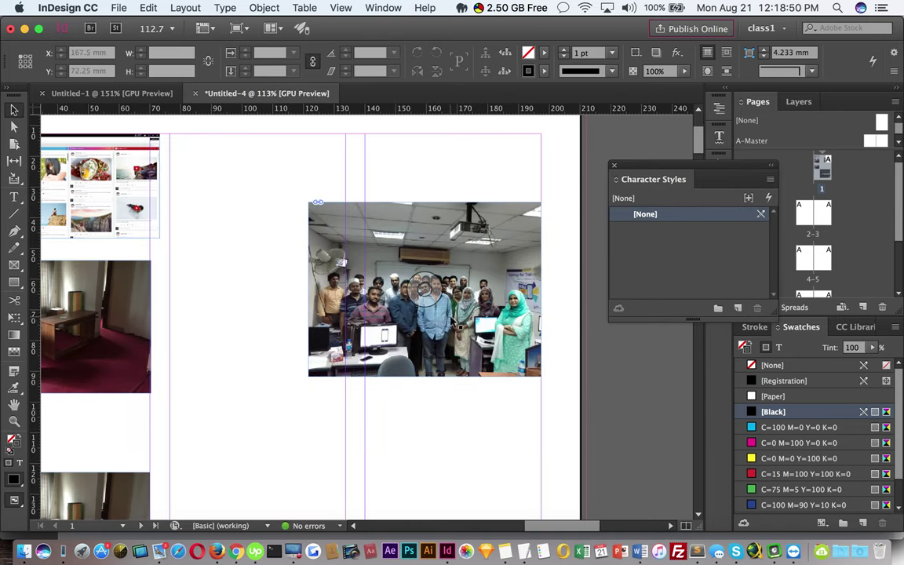
{"action": "left_click", "coordinate": [466, 336]}
{"action": "left_click_drag", "start_coordinate": [422, 376], "coordinate": [428, 423]}
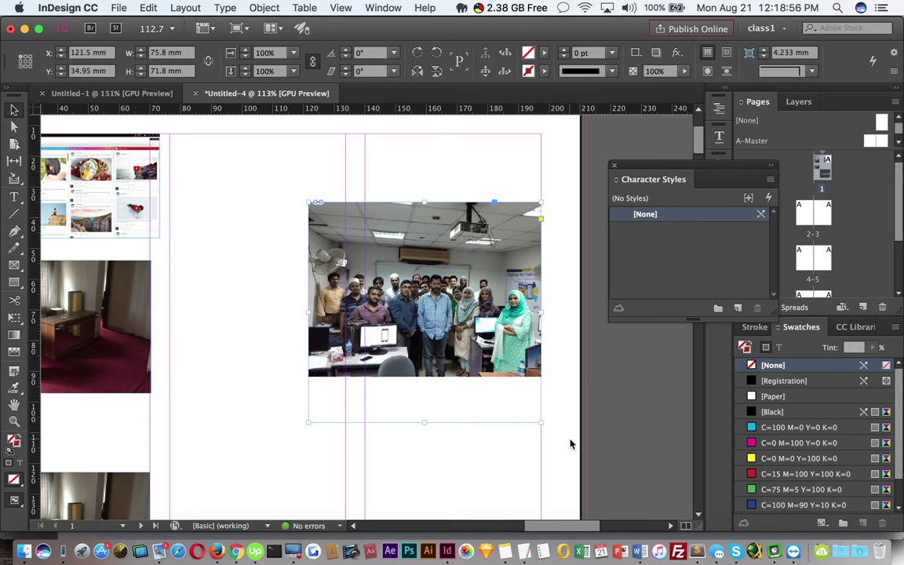
{"action": "key", "text": "super+alt+c"}
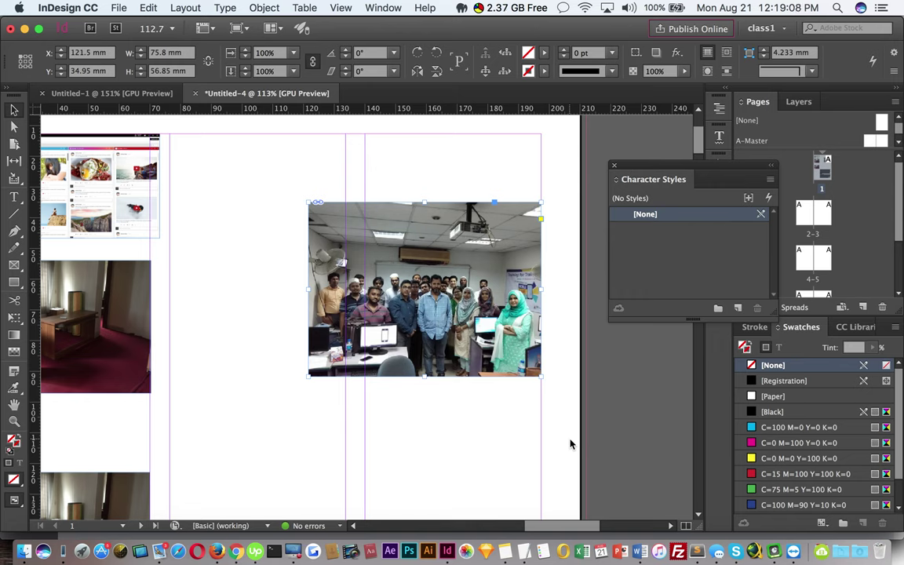
{"action": "key", "text": "super+alt+c"}
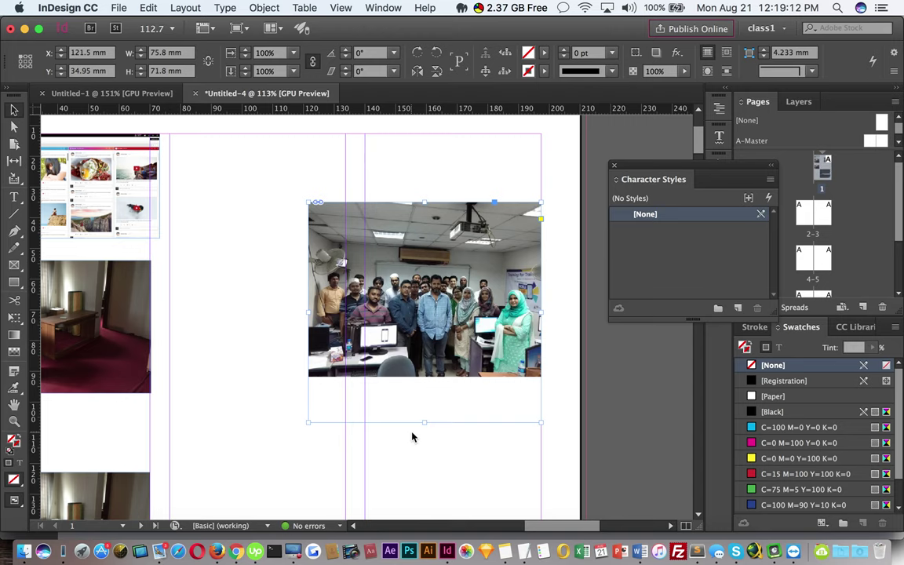
Apply Fill Frame Proportionally to the group photo.
{"action": "left_click", "coordinate": [265, 8]}
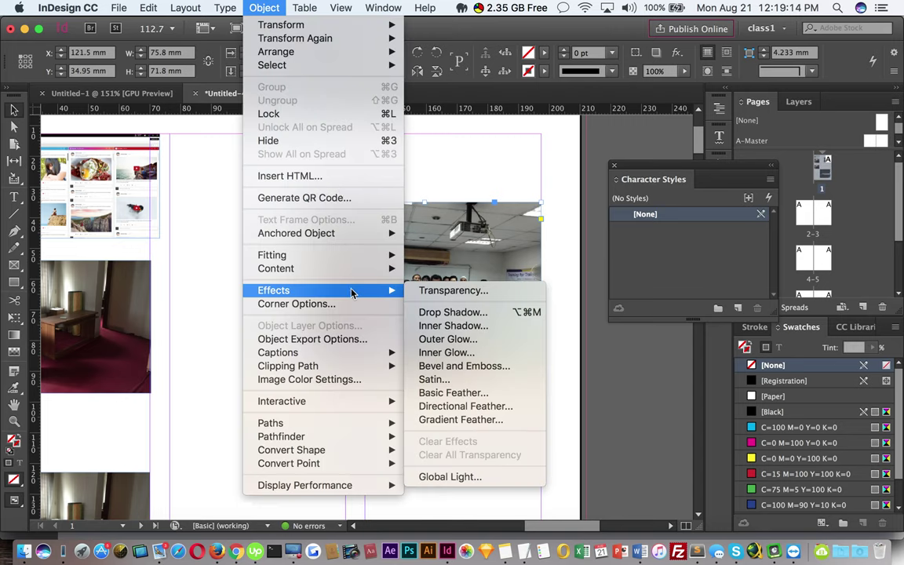
{"action": "mouse_move", "coordinate": [339, 257]}
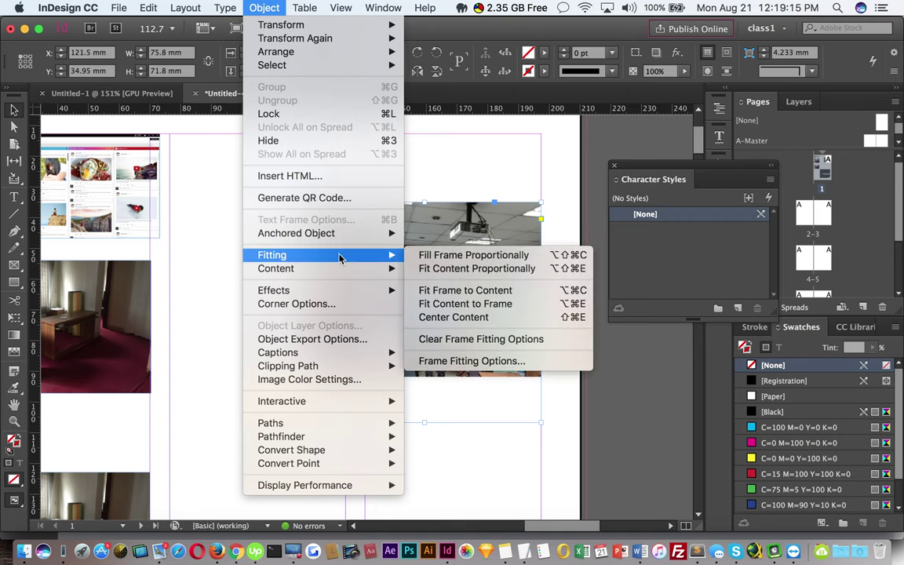
{"action": "left_click", "coordinate": [570, 260]}
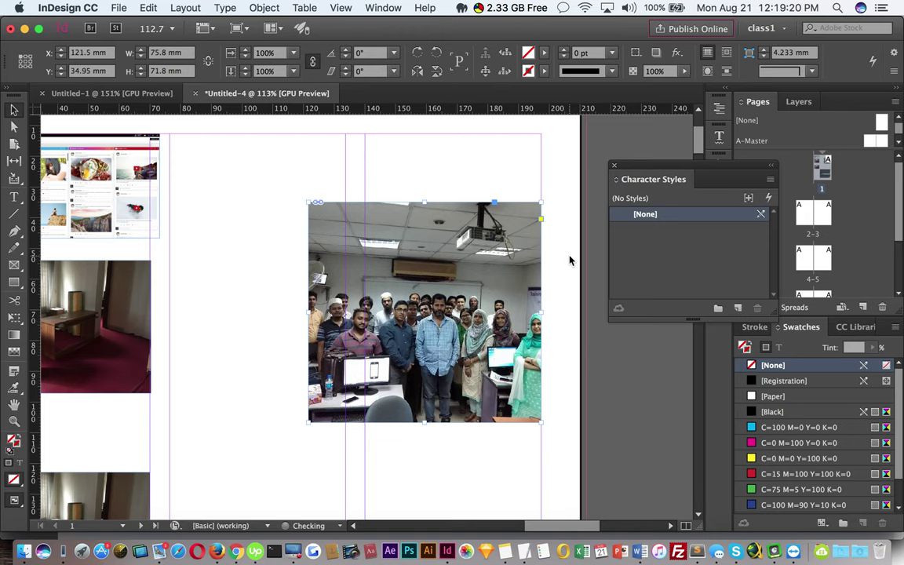
Apply Fit Content Proportionally so the whole group photo sits inside its frame.
{"action": "left_click", "coordinate": [175, 8]}
{"action": "mouse_move", "coordinate": [218, 6]}
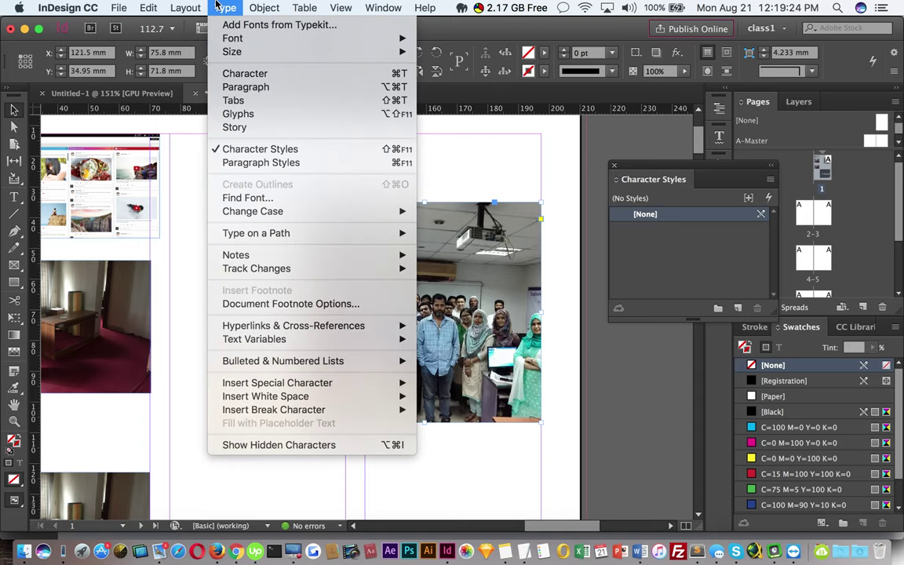
{"action": "mouse_move", "coordinate": [267, 8]}
{"action": "mouse_move", "coordinate": [282, 255]}
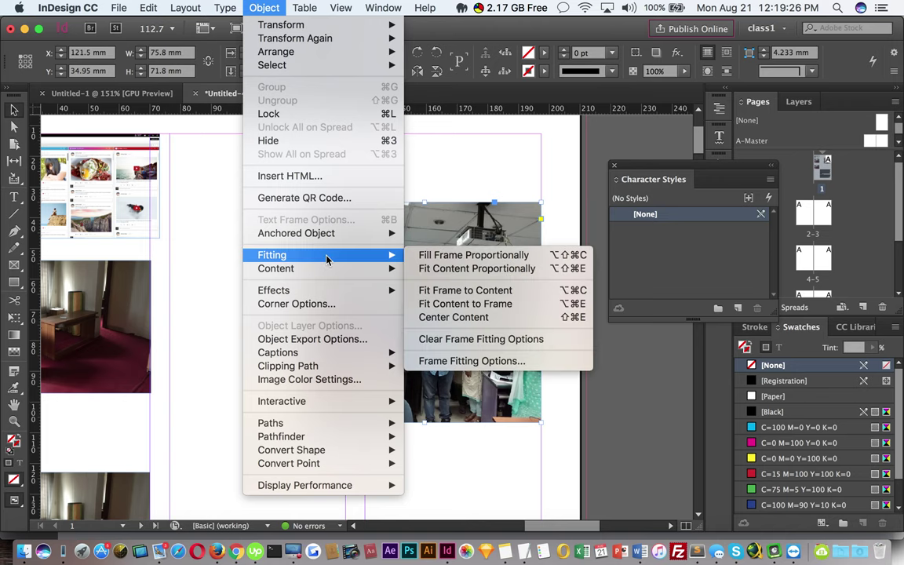
{"action": "left_click", "coordinate": [492, 270]}
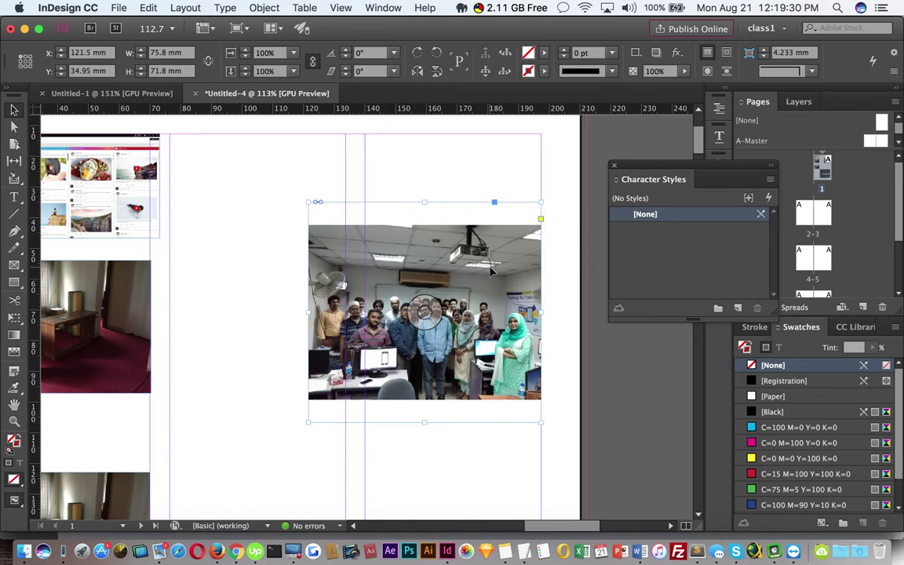
Try Fit Content to Frame on the group photo, restore the proportional content fit, and deselect the frame.
{"action": "left_click", "coordinate": [258, 9]}
{"action": "mouse_move", "coordinate": [314, 255]}
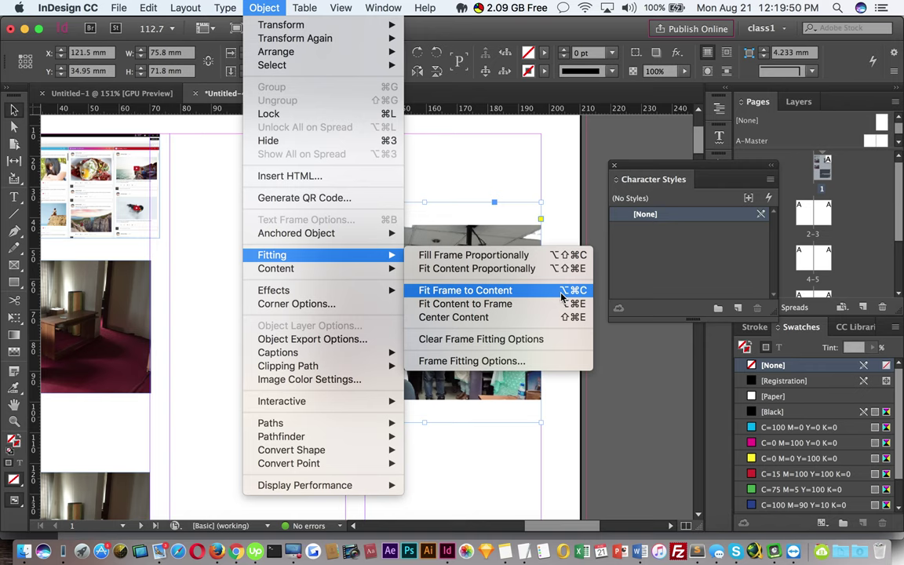
{"action": "left_click", "coordinate": [510, 306]}
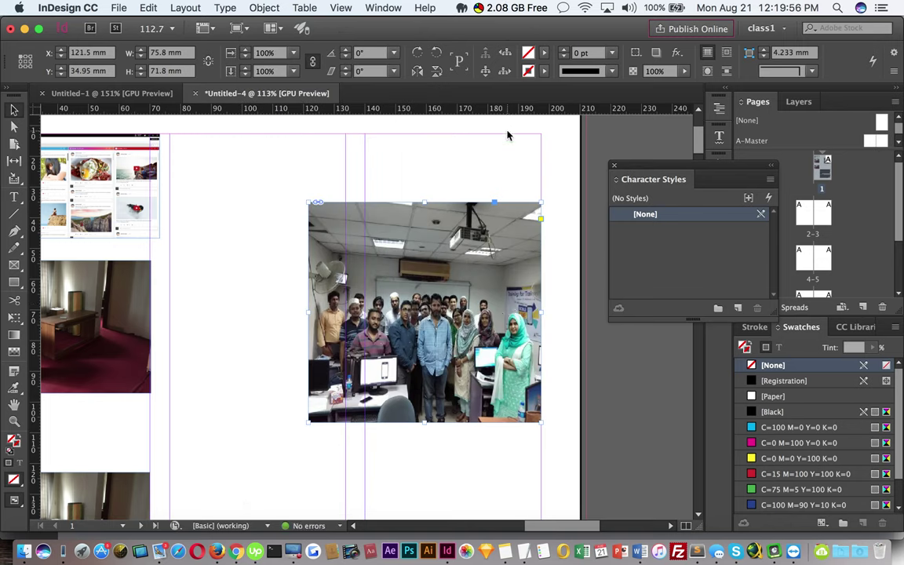
{"action": "key", "text": "super+alt+shift+e"}
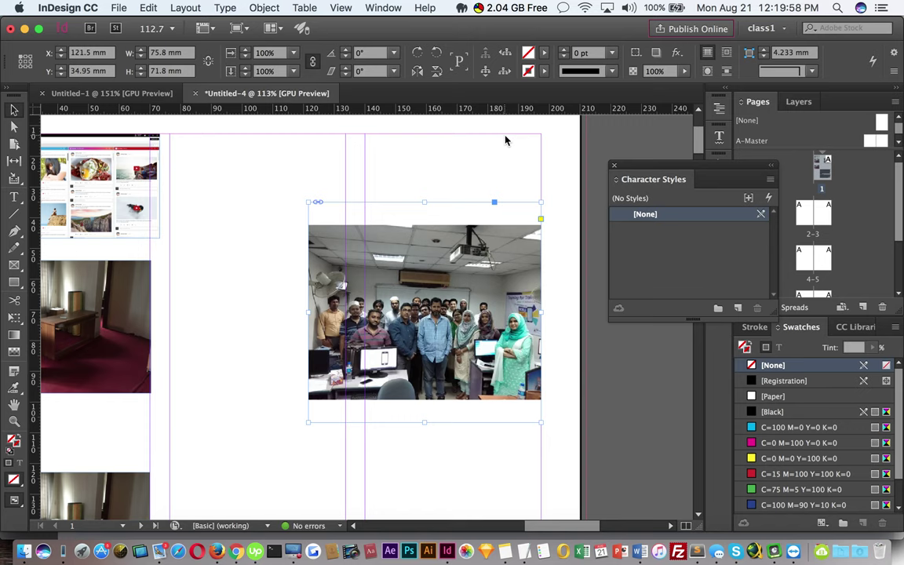
{"action": "left_click", "coordinate": [505, 138]}
{"action": "key", "text": "super+Tab"}
{"action": "key", "text": "super+Tab"}
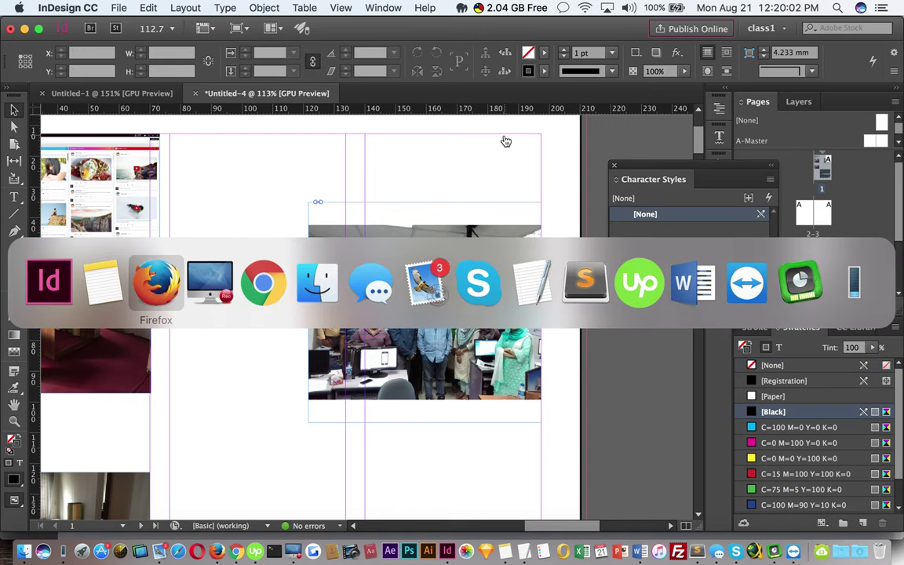
{"action": "key", "text": "super+Tab"}
{"action": "key", "text": "super+Tab"}
{"action": "key", "text": "Escape"}
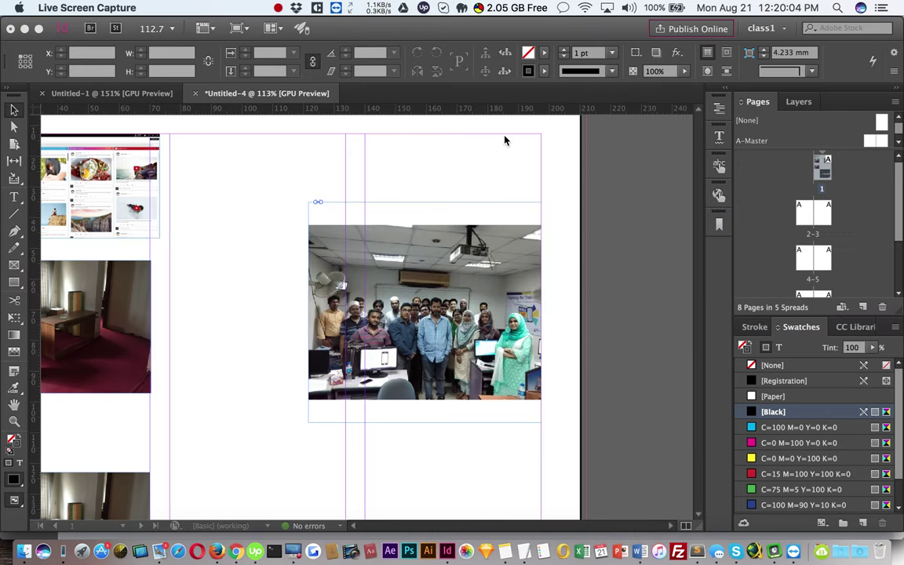